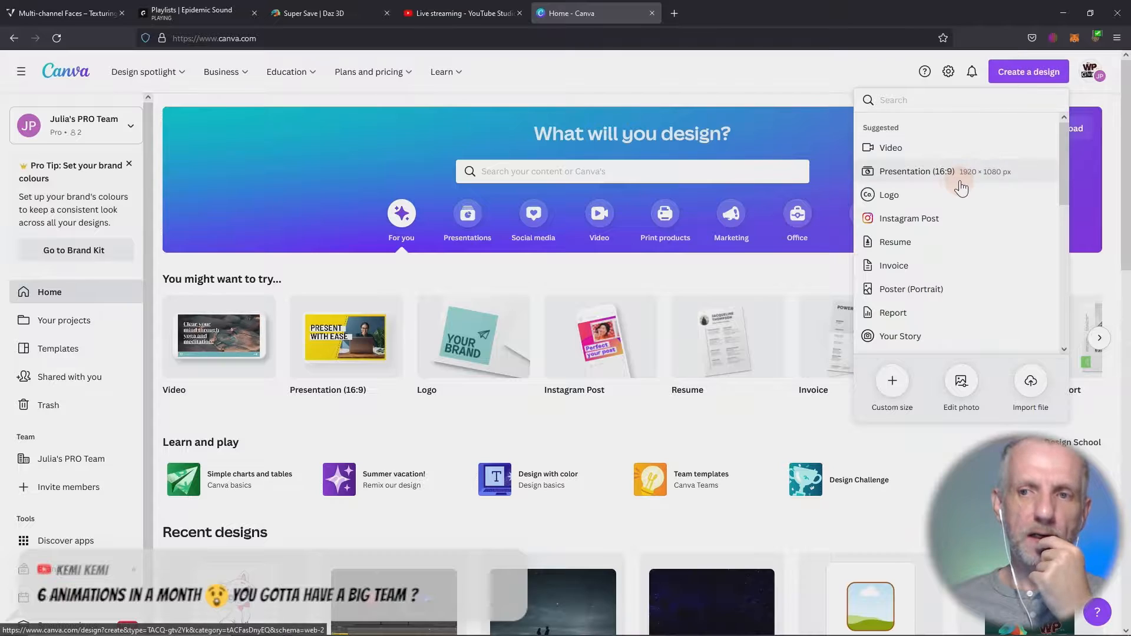
- Create a blank Presentation (16:9) design, close the old home page, and search the elements for "mystery"
left_click(949, 171)
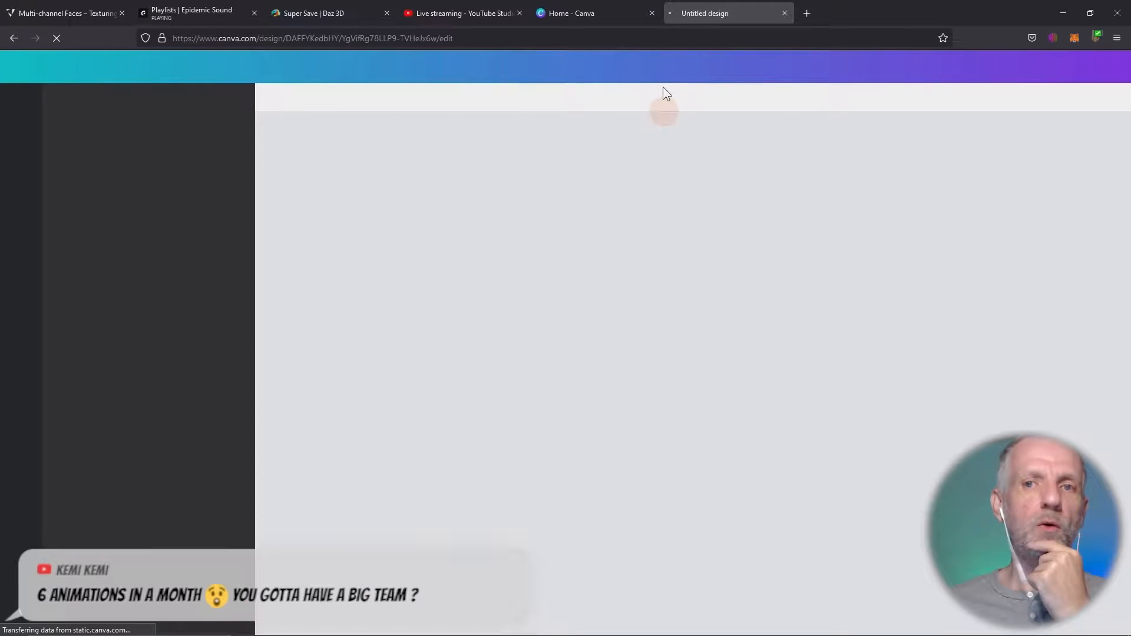
left_click(652, 13)
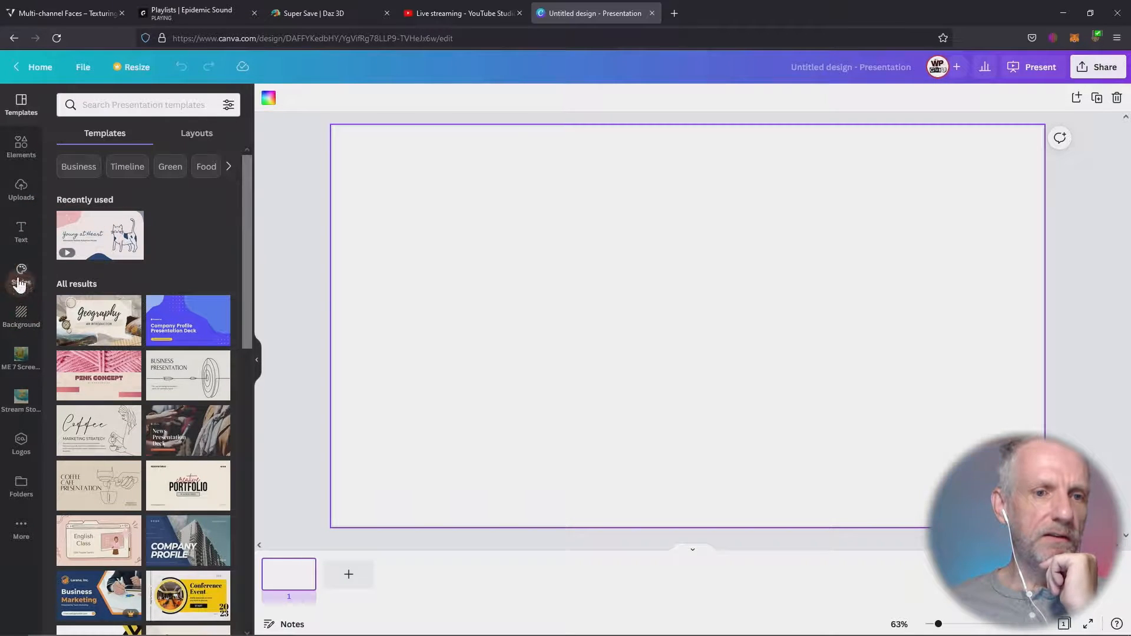
left_click(20, 146)
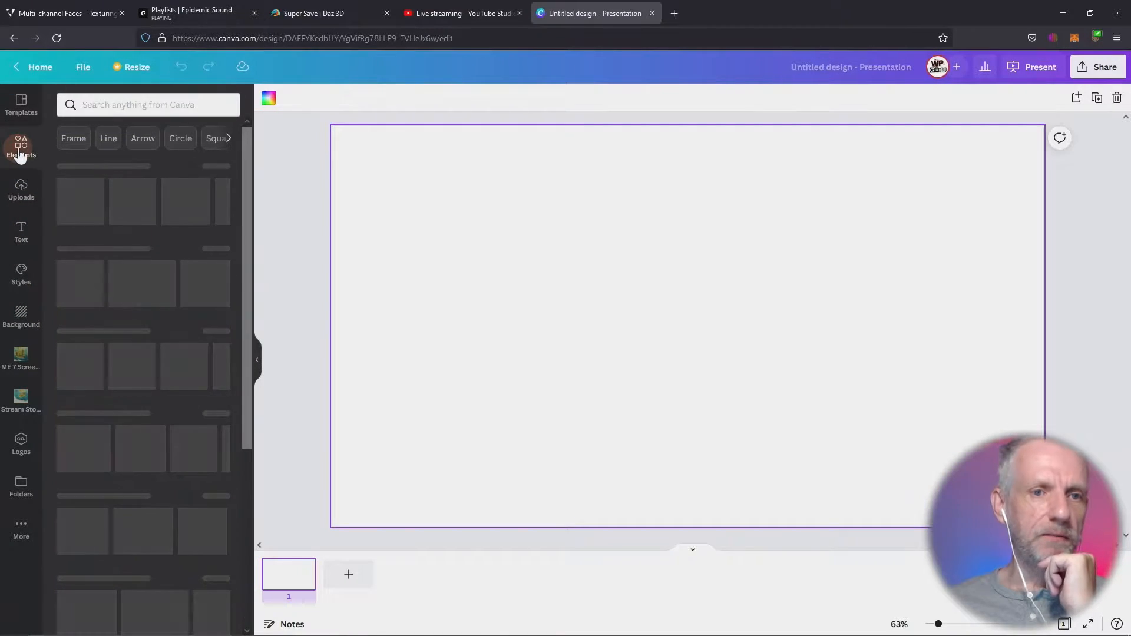
left_click(120, 105)
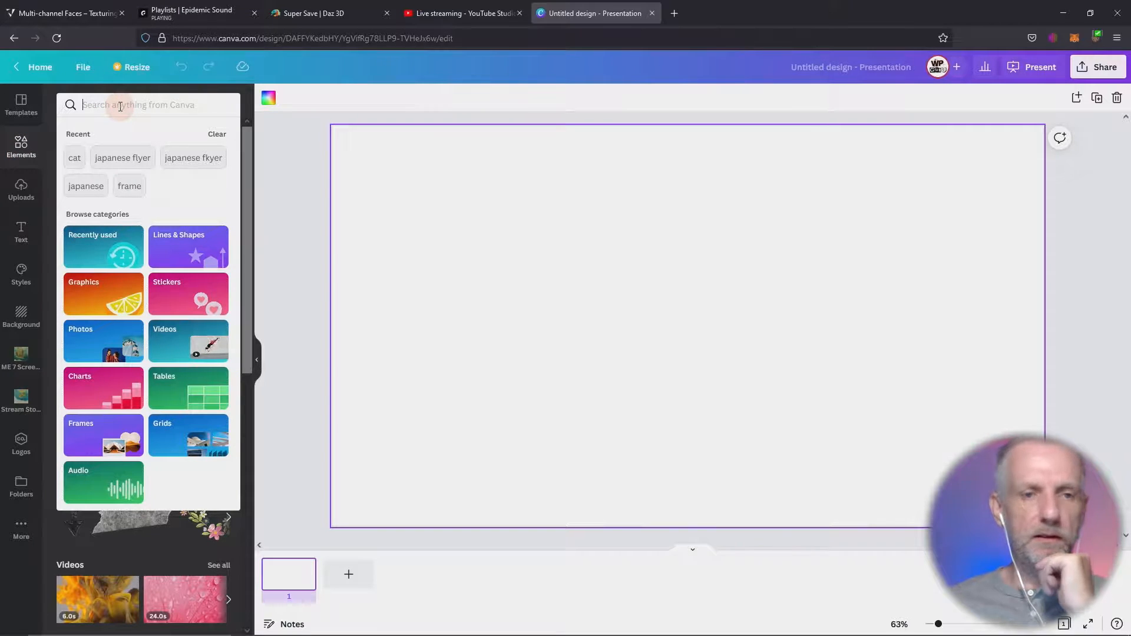
type("mystery")
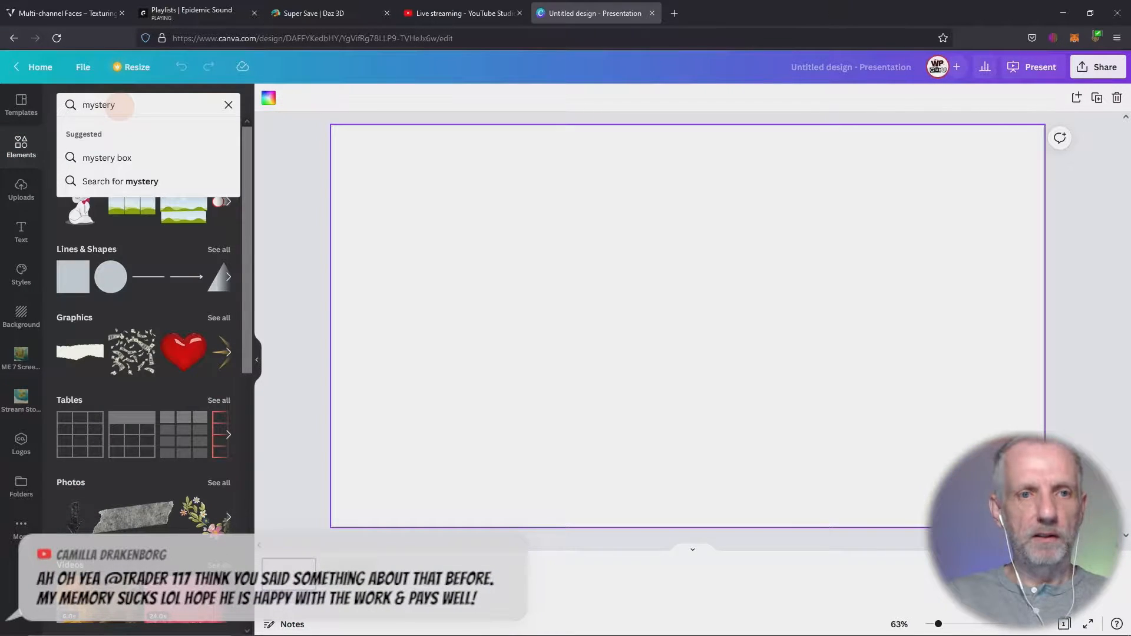
left_click(137, 181)
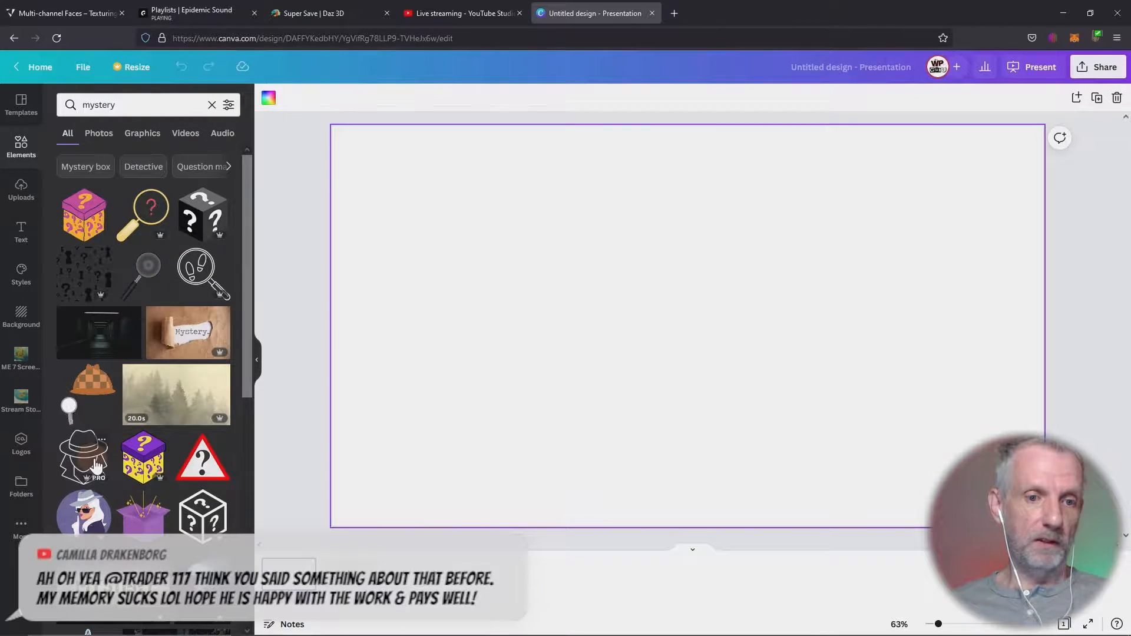
- Add the round graphic of the white-haired woman in hat and sunglasses, enlarged to fill most of the page's right half
scroll(160, 452, "down", 2)
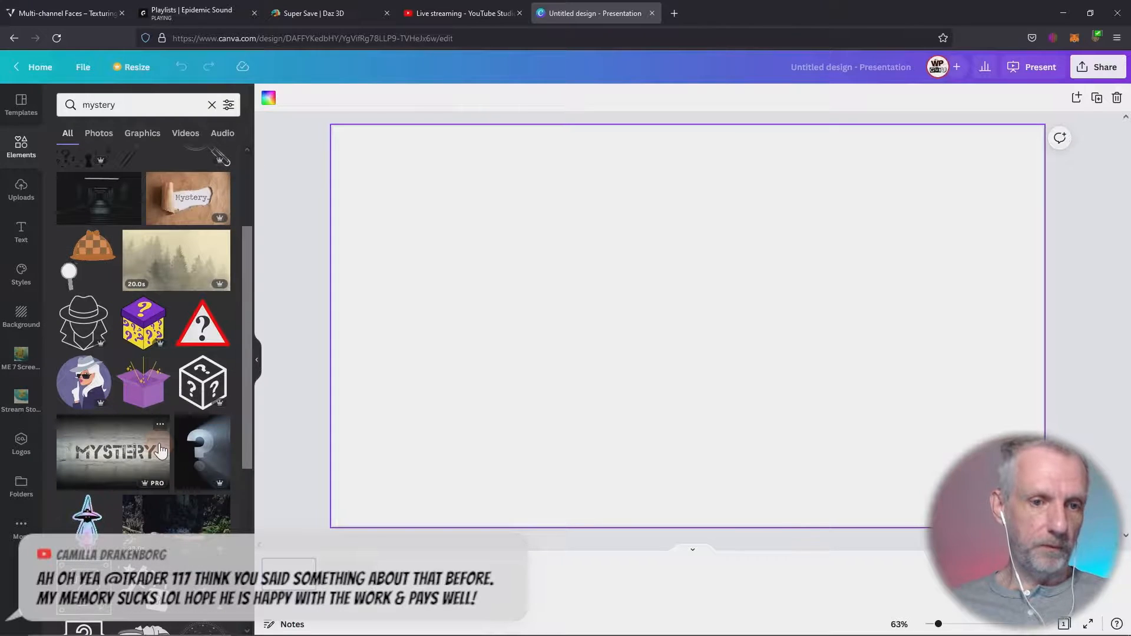
left_click(84, 389)
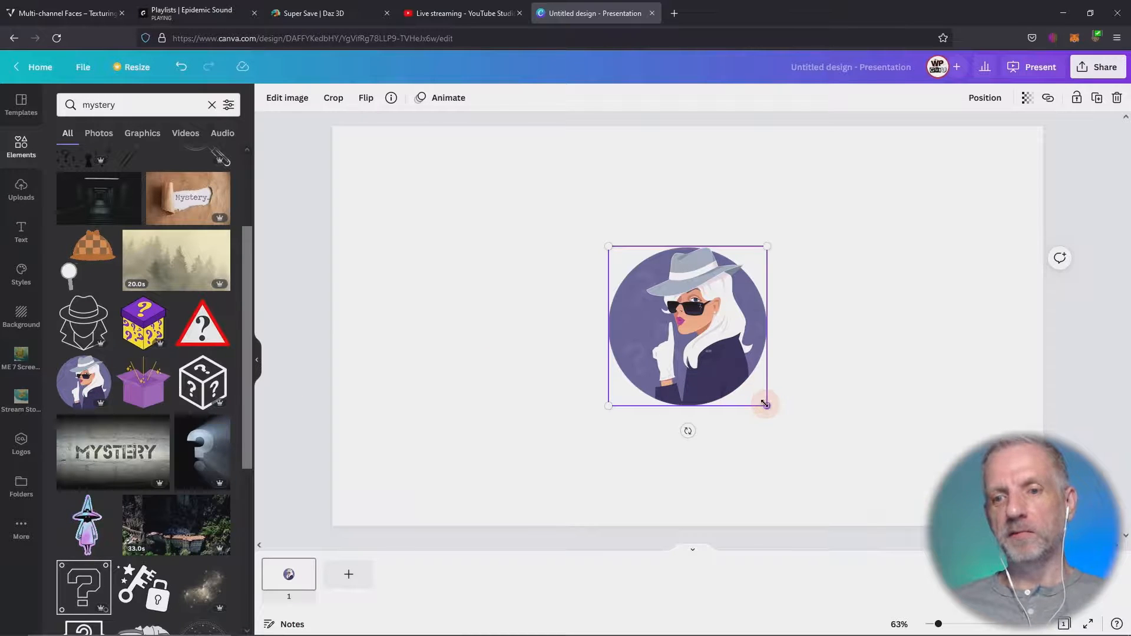
left_click_drag(765, 404, 859, 462)
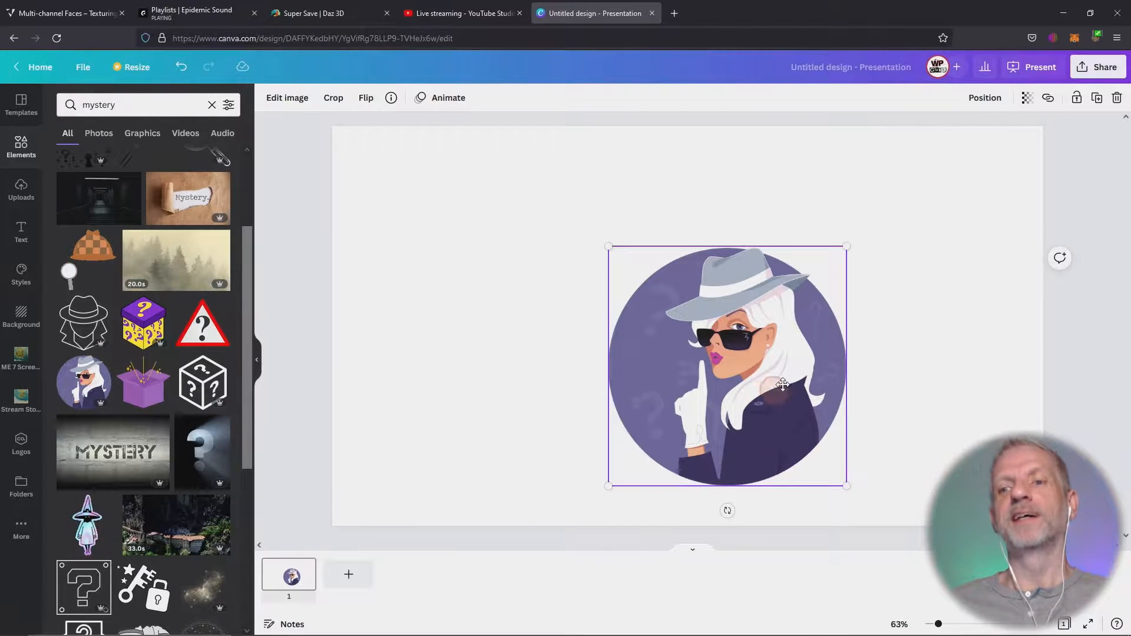
left_click_drag(783, 385, 879, 339)
left_click_drag(968, 430, 1022, 486)
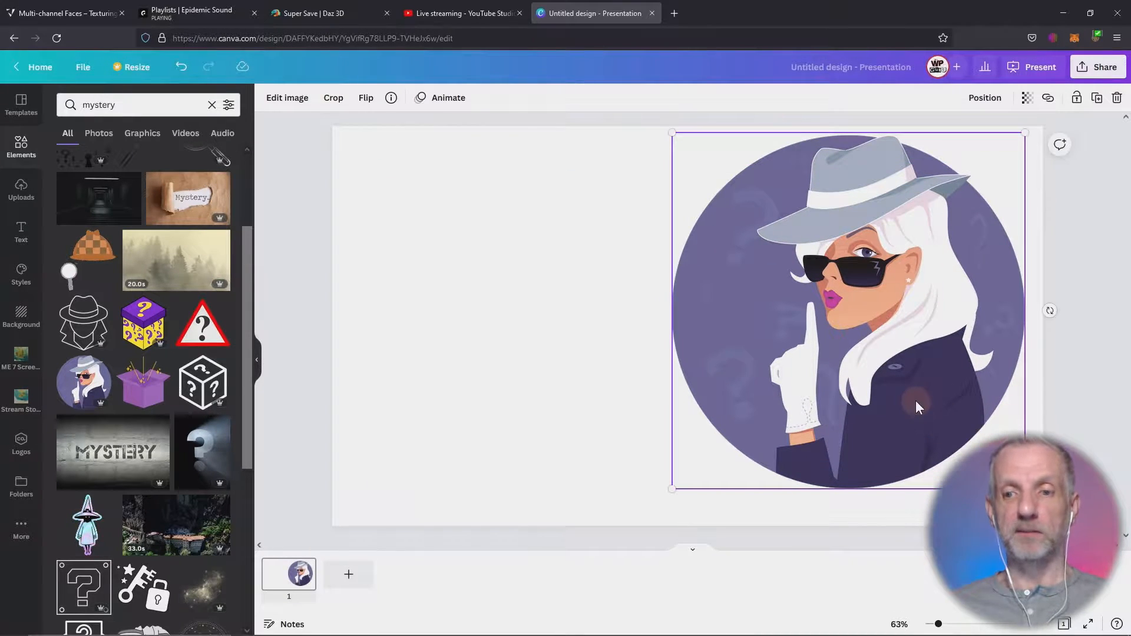
left_click_drag(915, 406, 904, 417)
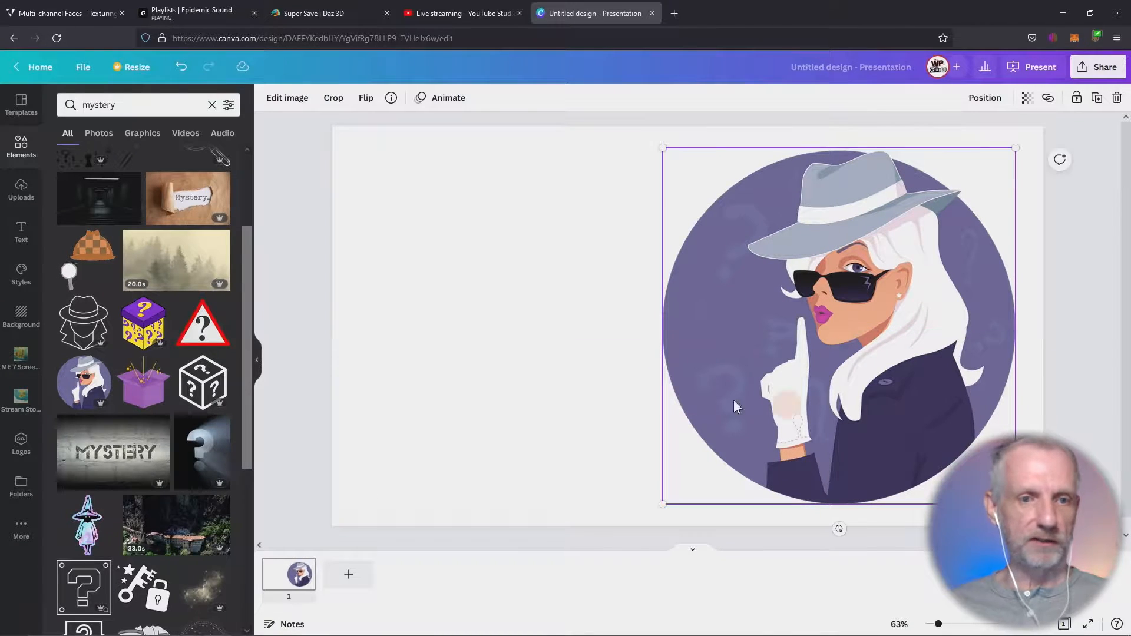
- Search the elements for "texture" and add the orange halftone dot graphic to the page
scroll(184, 377, "down", 2)
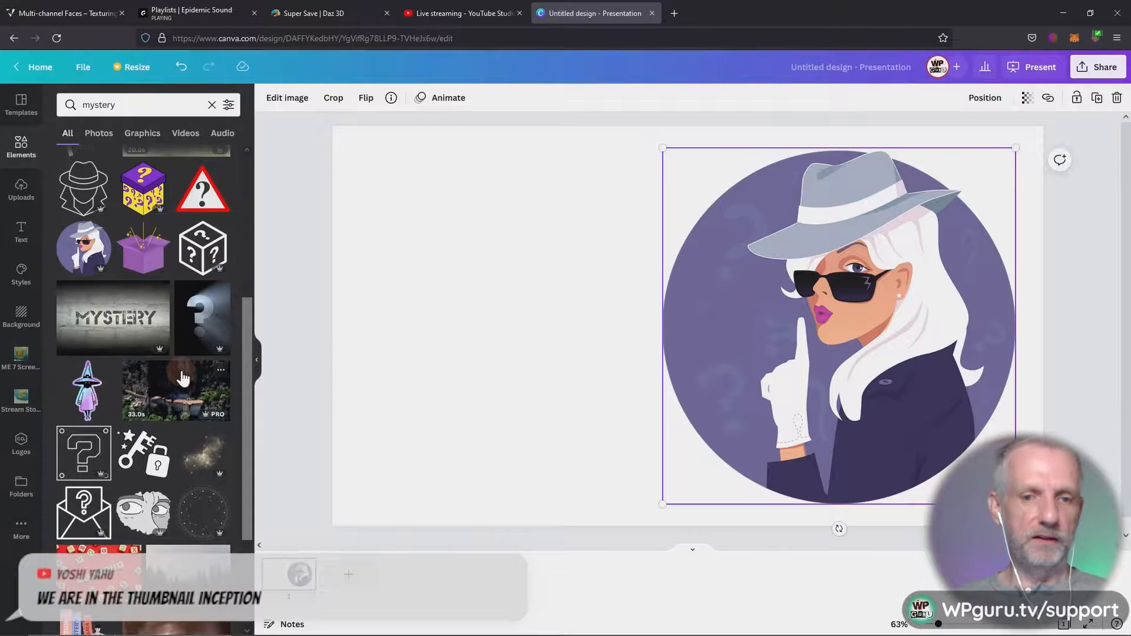
scroll(184, 377, "down", 1)
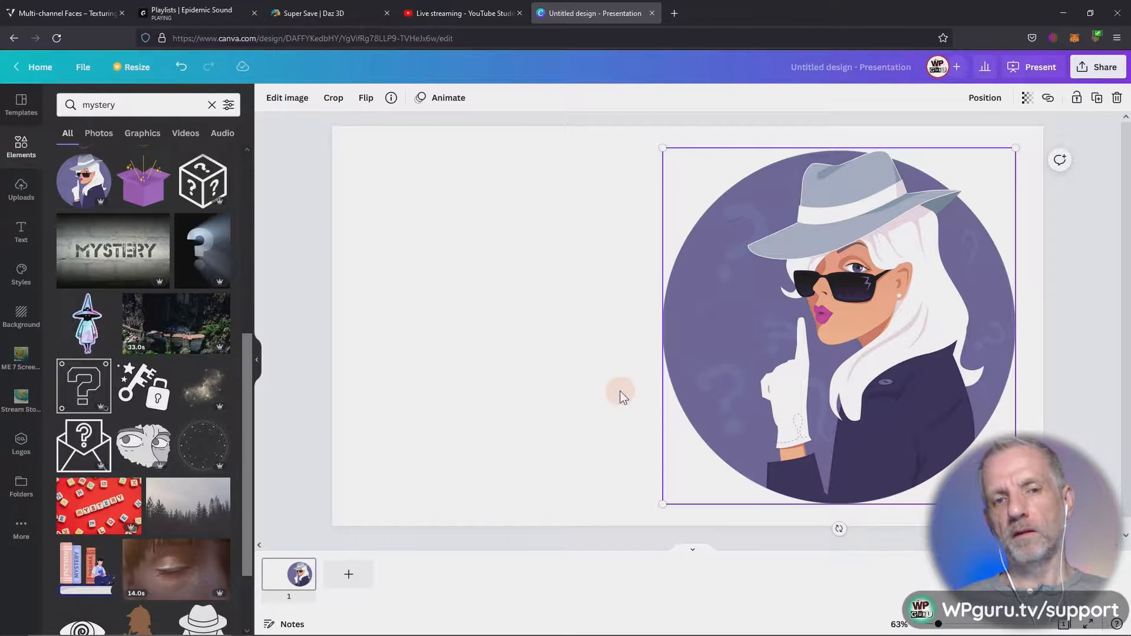
left_click(135, 105)
type("texture")
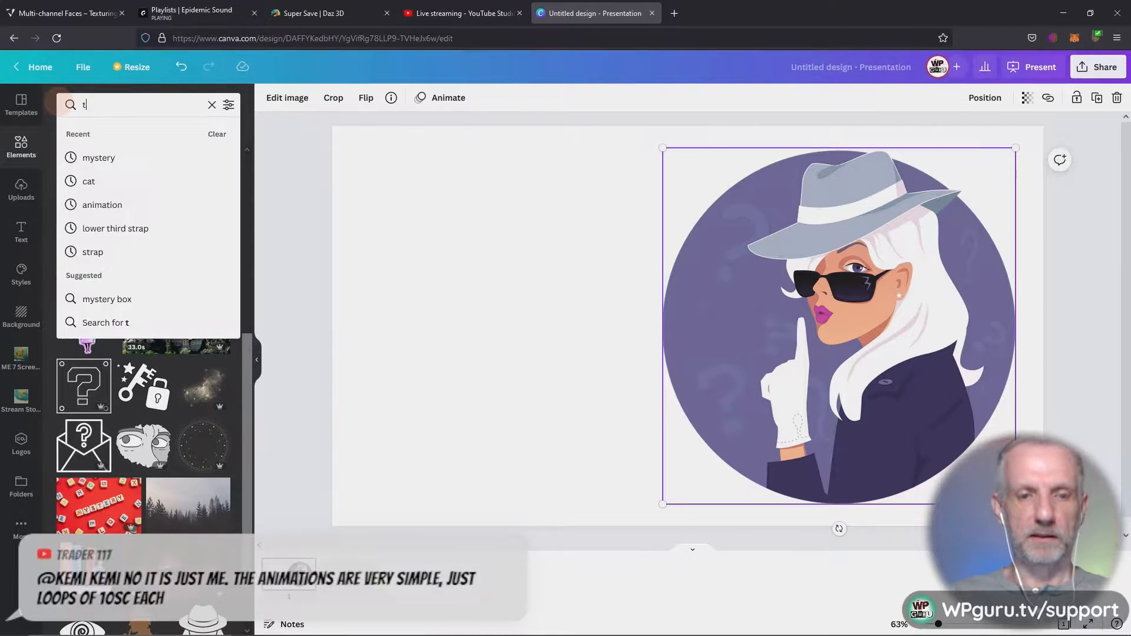
key("Return")
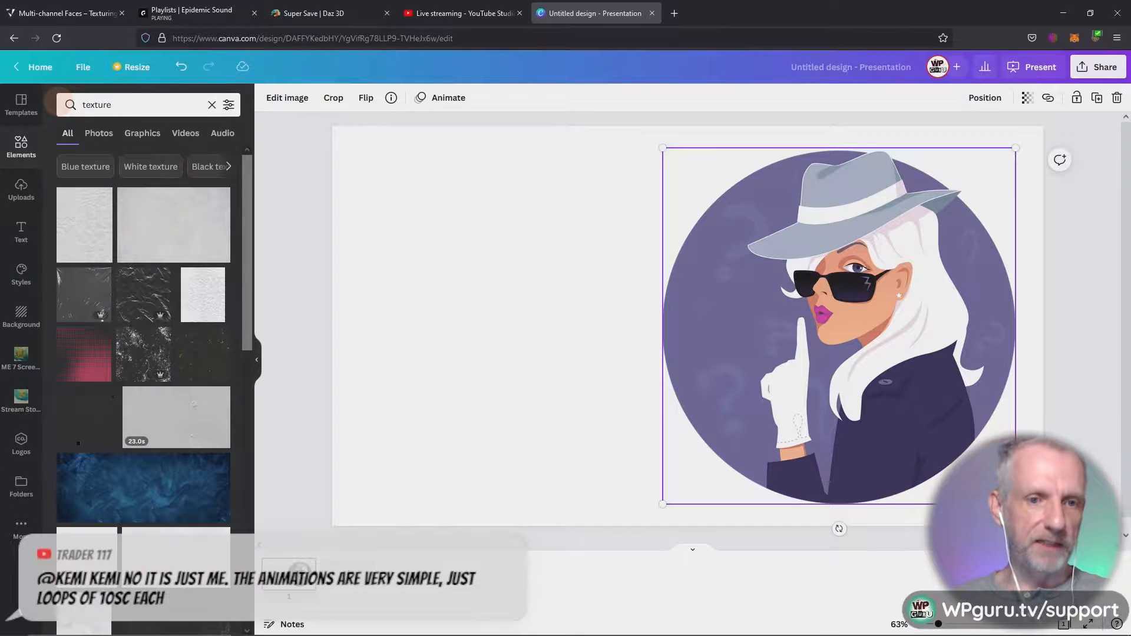
scroll(139, 308, "down", 5)
scroll(139, 305, "down", 3)
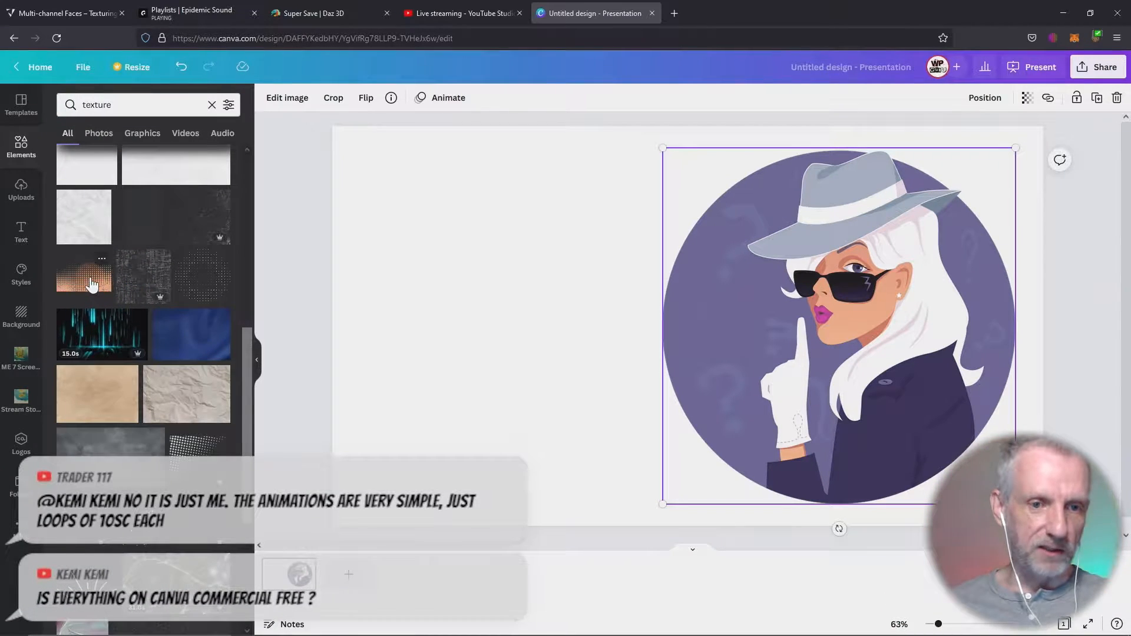
left_click(93, 284)
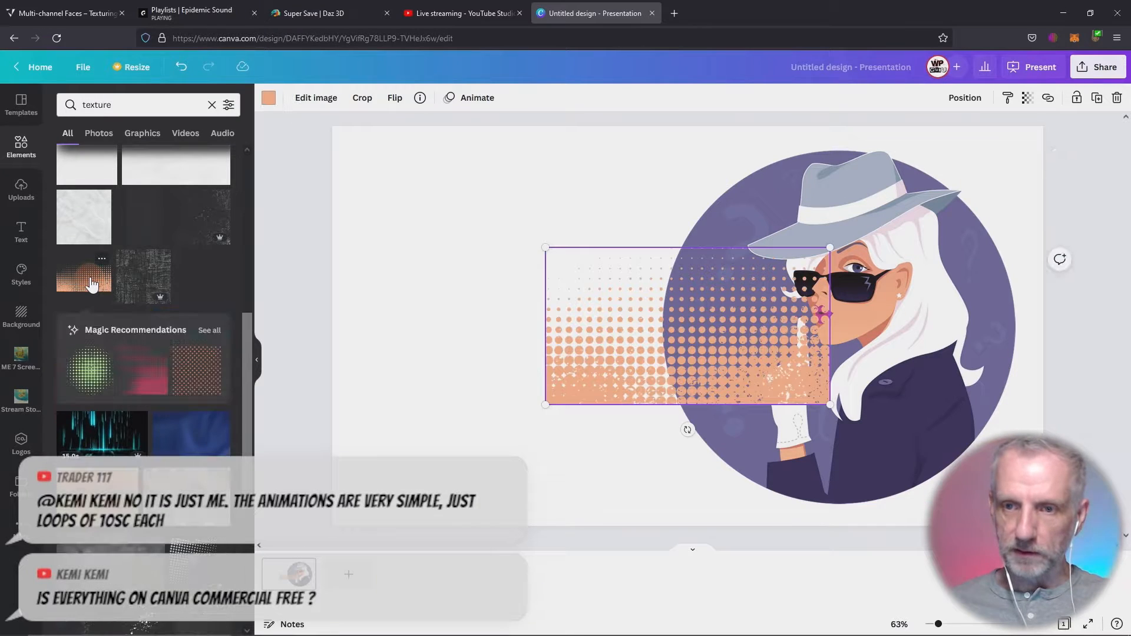
- Enlarge the orange halftone texture from the page's lower-left corner to cover the whole page and send it behind the woman graphic
left_click_drag(608, 375, 395, 496)
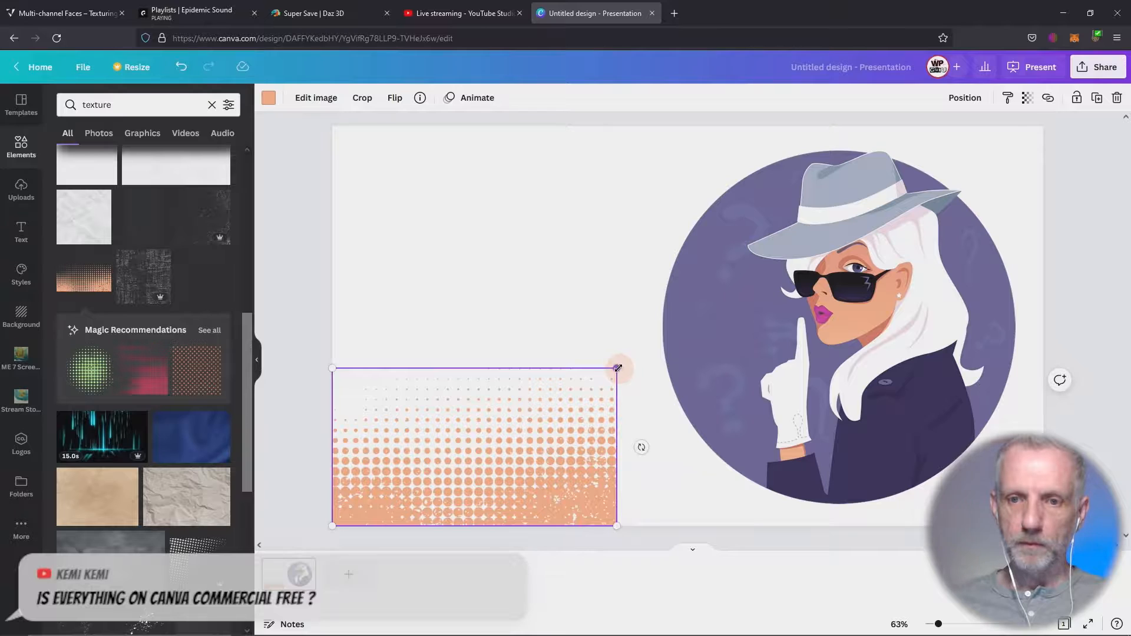
left_click_drag(617, 368, 1103, 207)
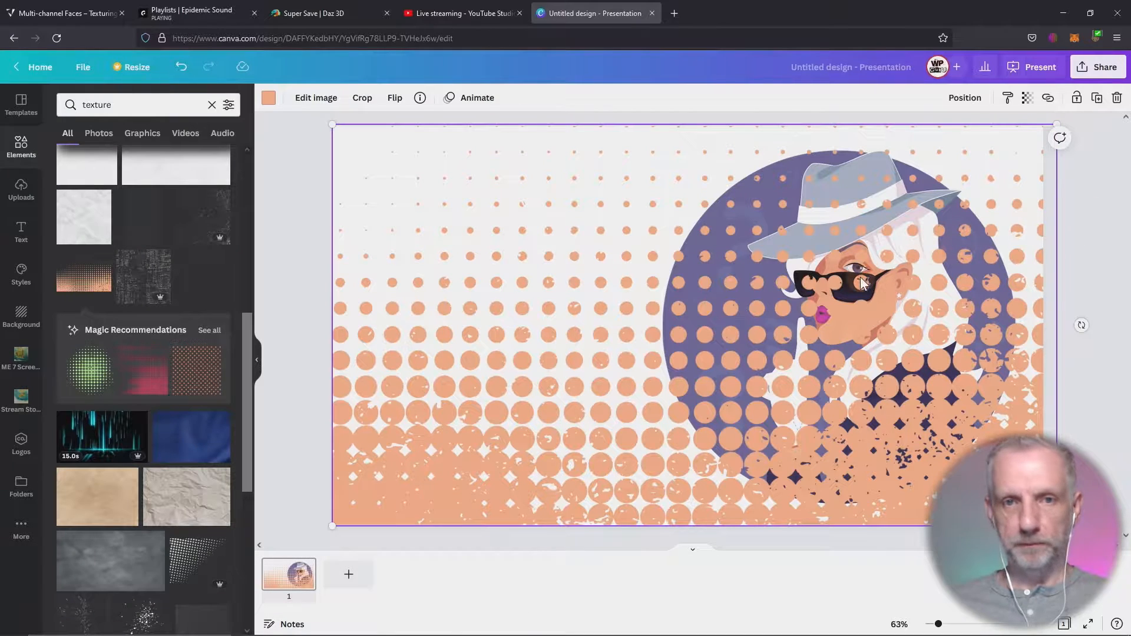
right_click(422, 178)
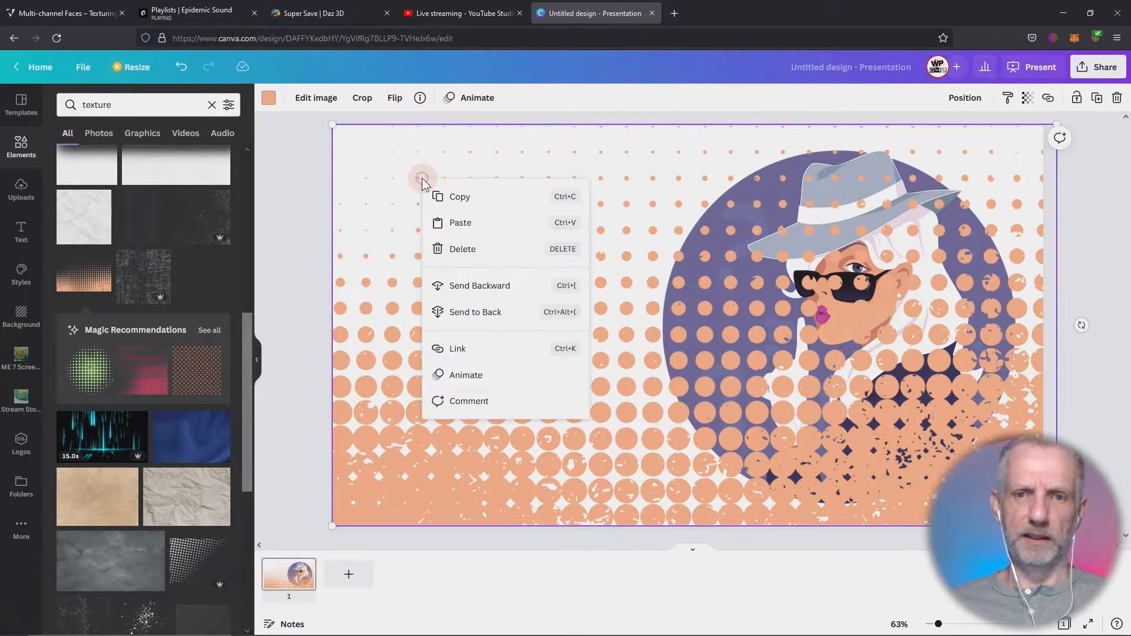
left_click(476, 283)
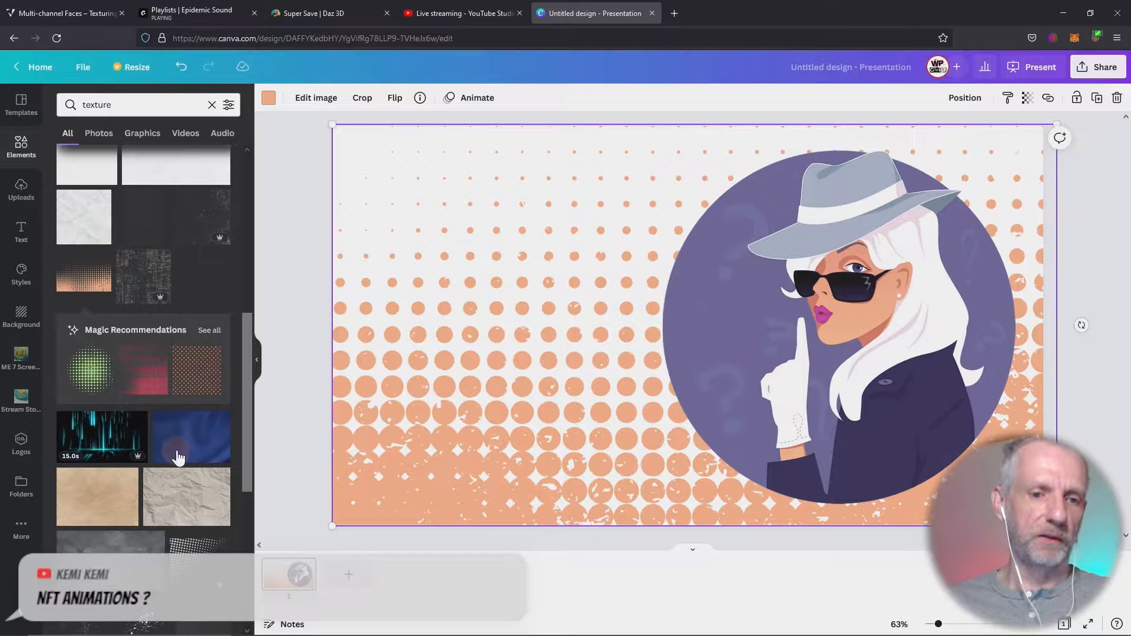
scroll(176, 450, "down", 5)
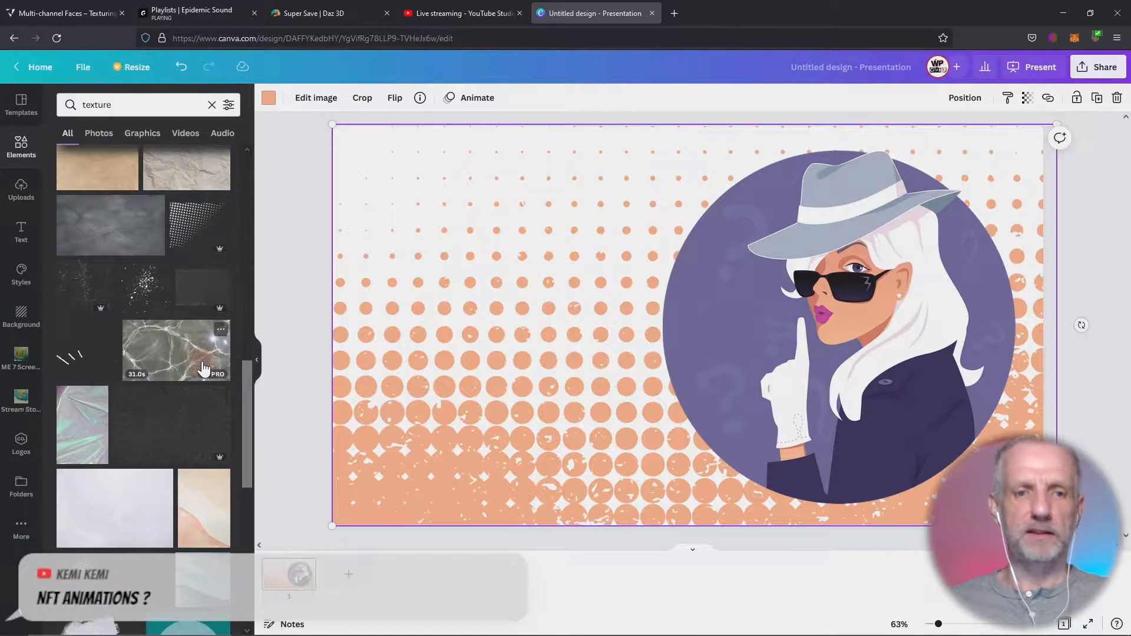
scroll(188, 401, "down", 2)
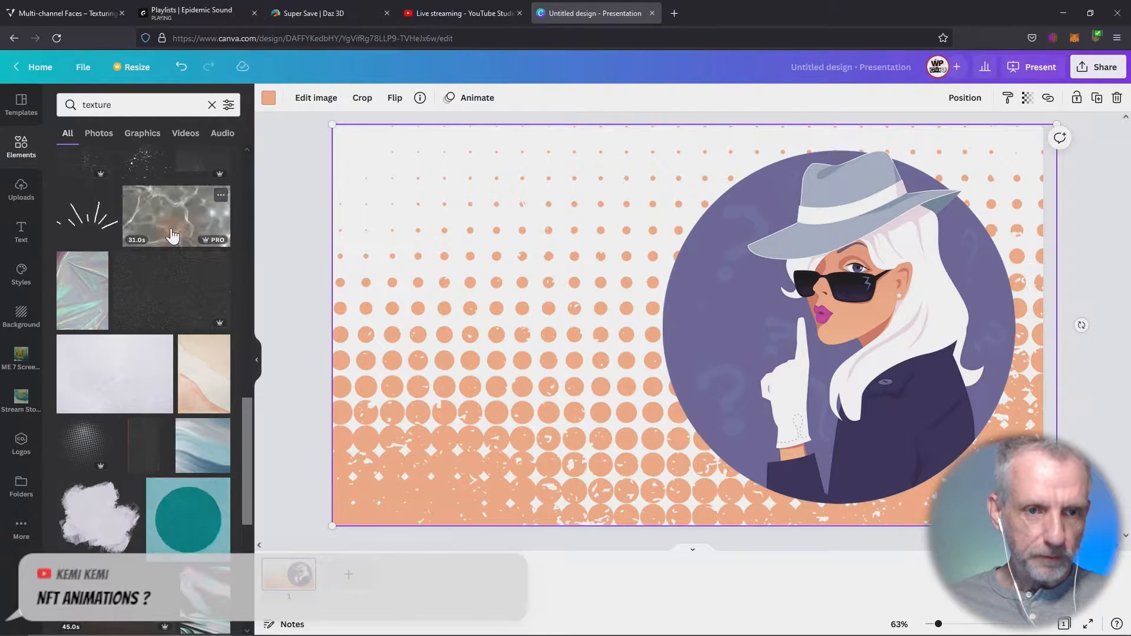
scroll(145, 383, "down", 5)
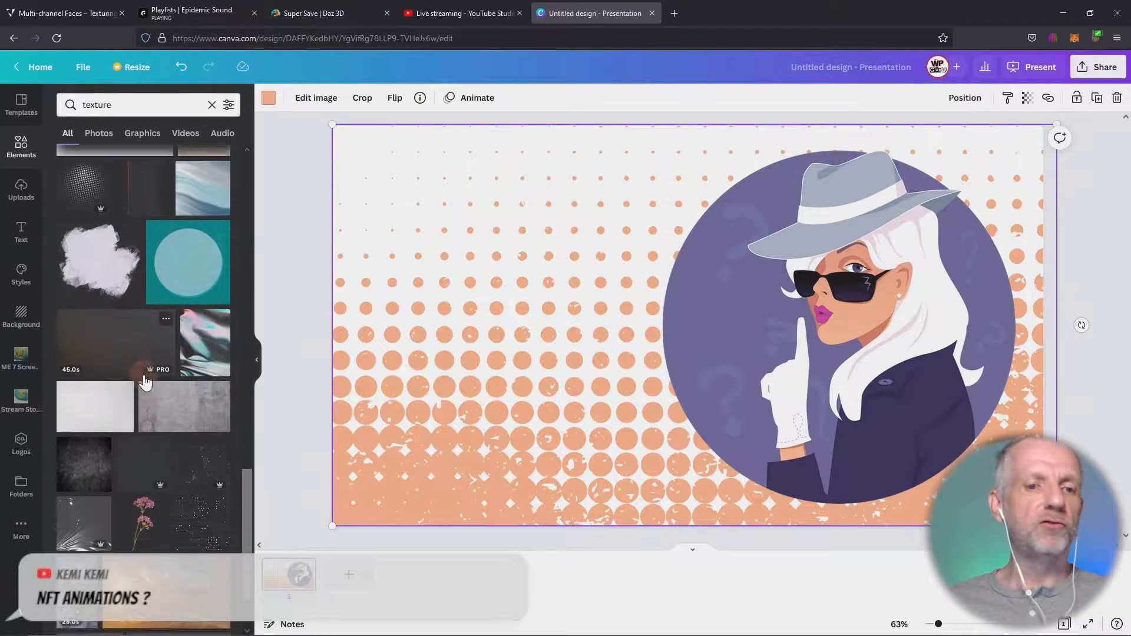
scroll(145, 383, "down", 5)
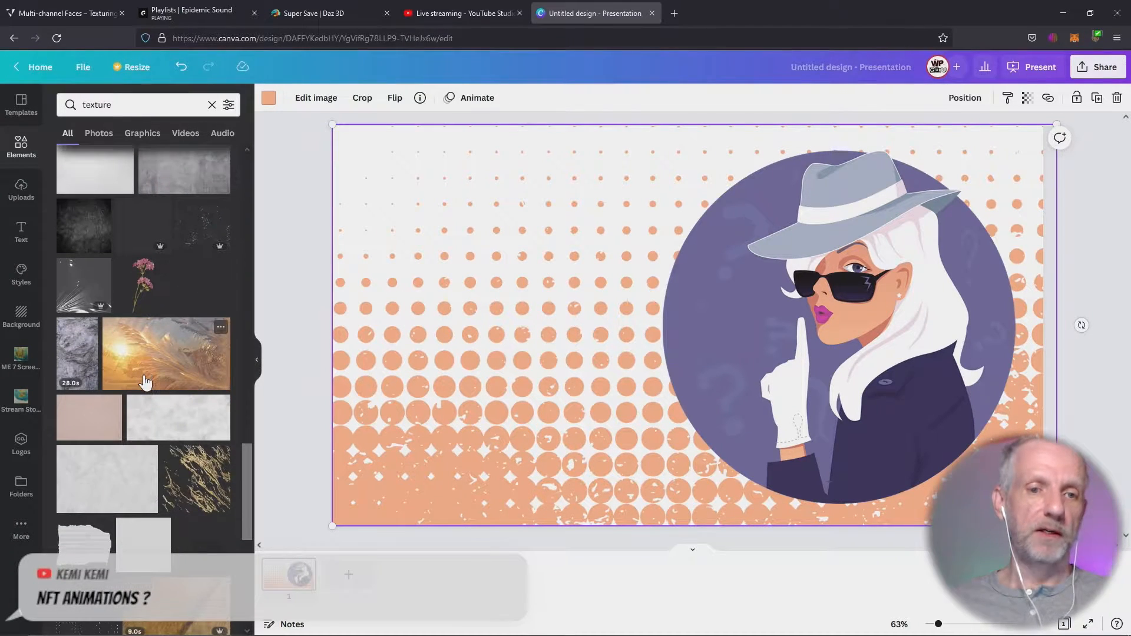
scroll(145, 382, "down", 3)
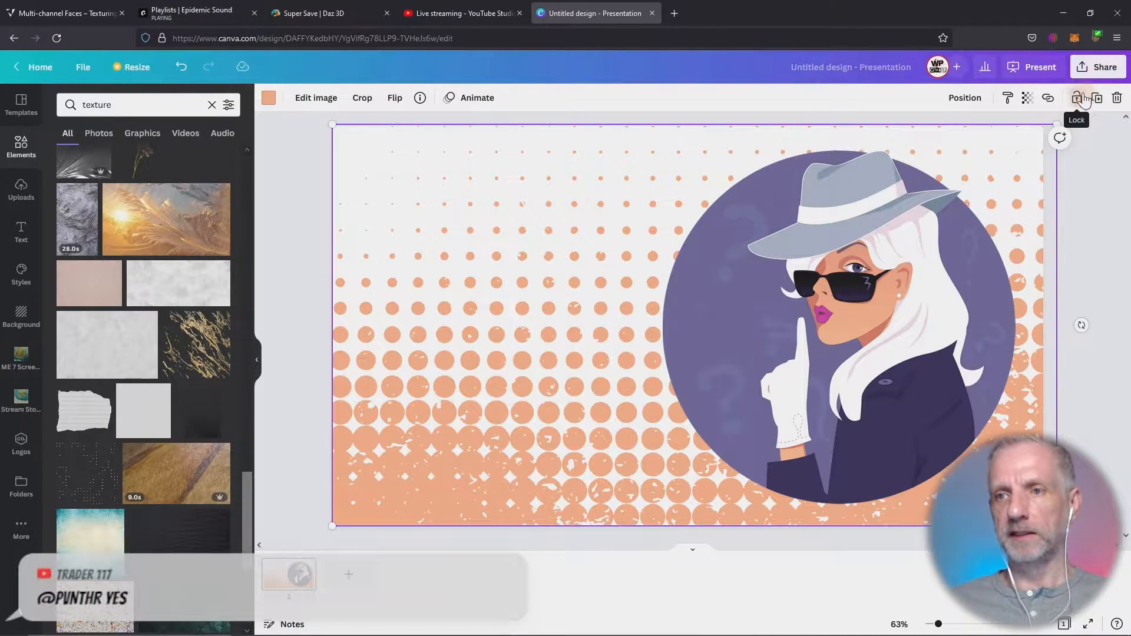
- Download the design as a PNG at 1920 × 1080 px with a transparent background
left_click(1087, 70)
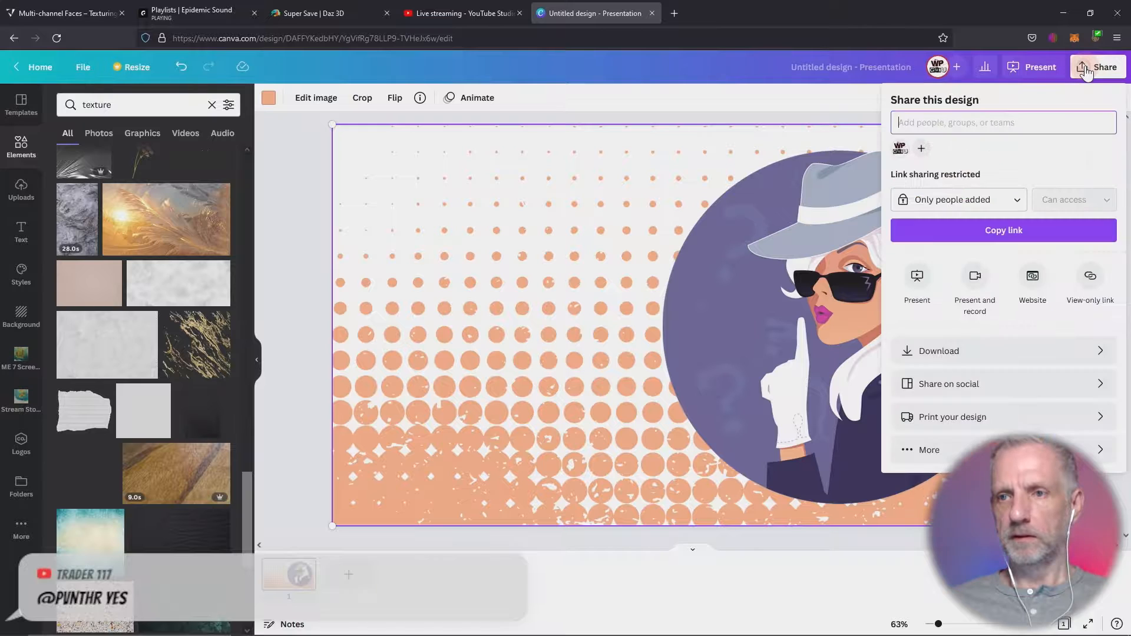
left_click(1005, 353)
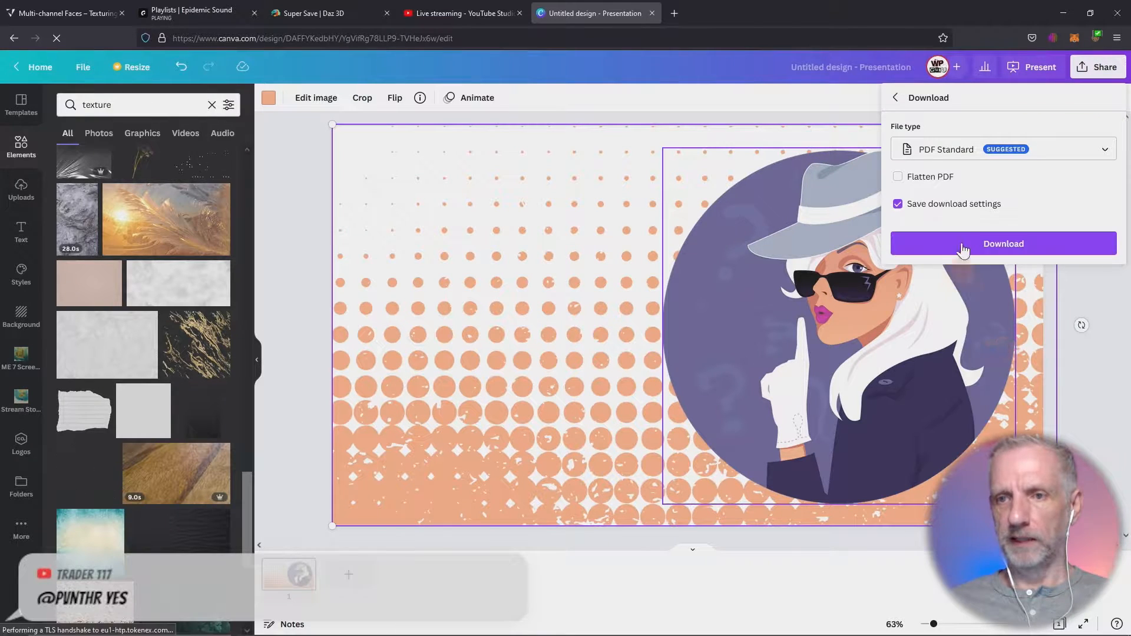
left_click(985, 156)
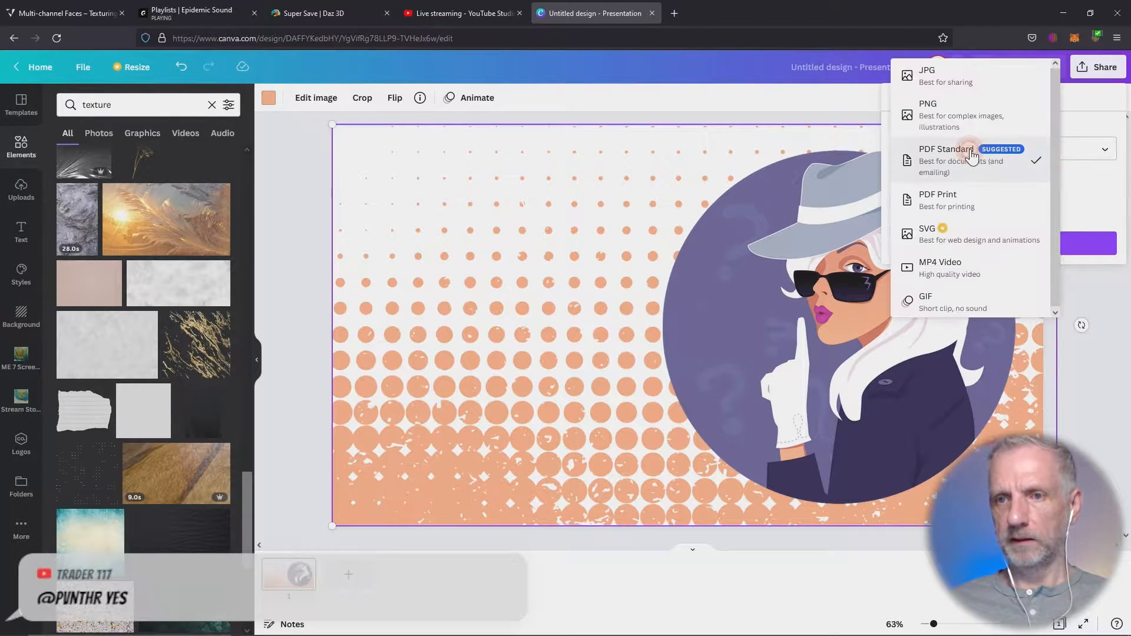
left_click(971, 118)
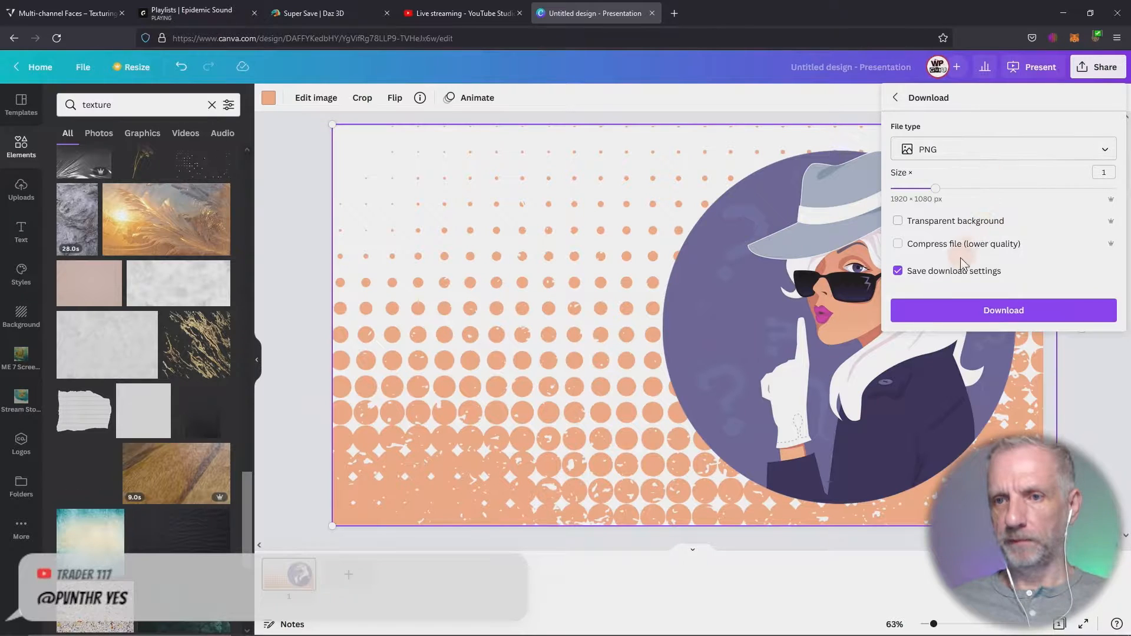
left_click(899, 220)
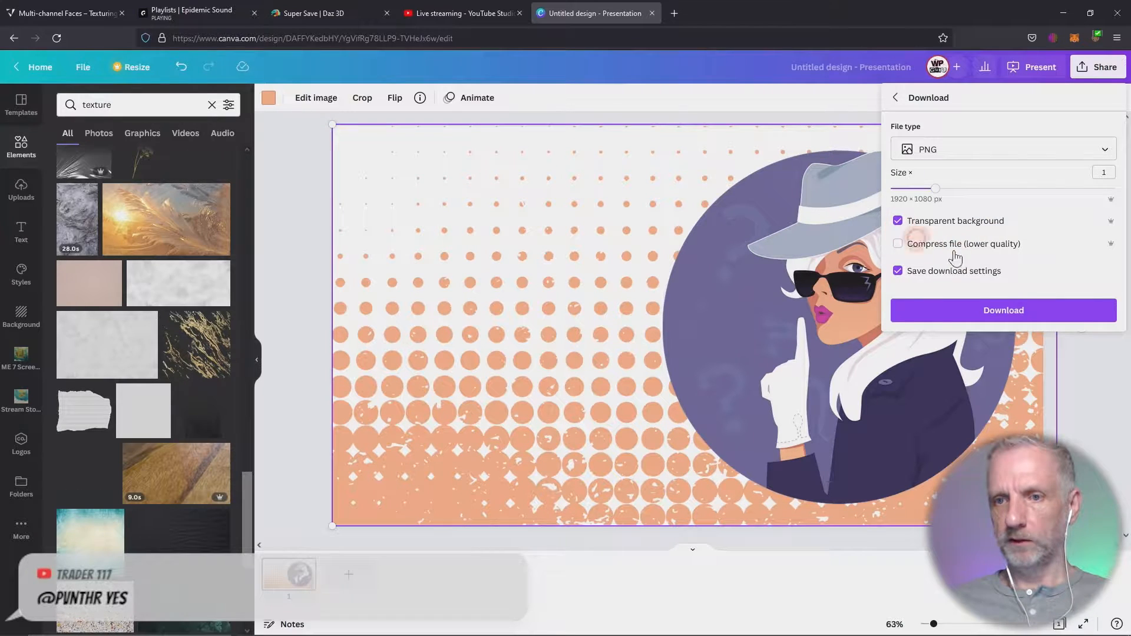
left_click(1007, 312)
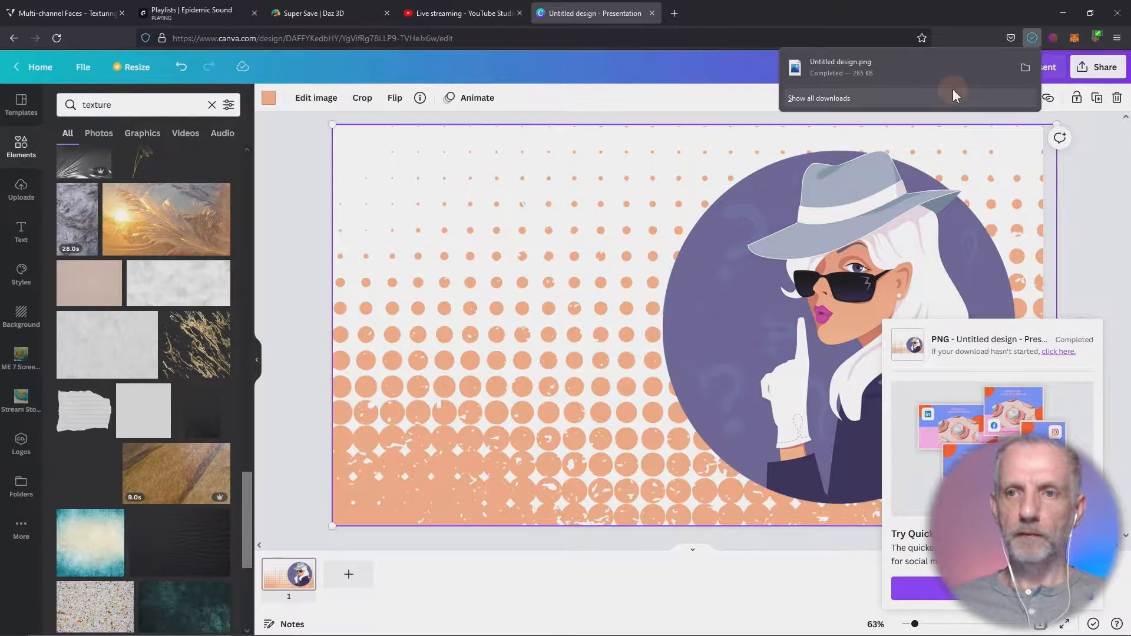
- Show the downloaded Untitled design.png in its folder and open it with Photoshop
left_click(1024, 65)
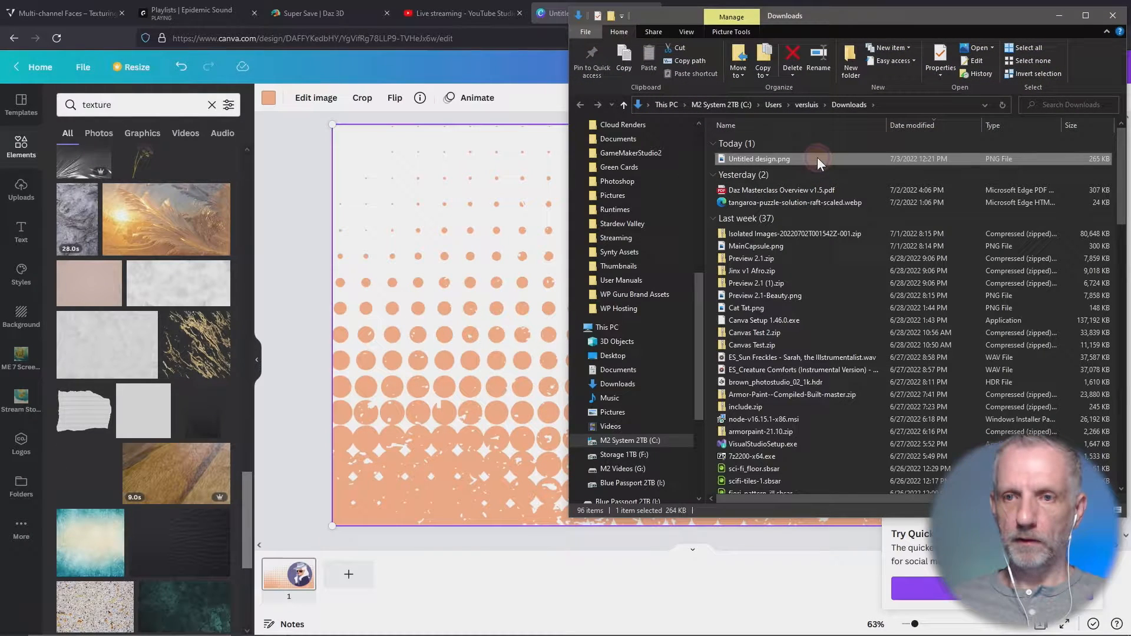
right_click(818, 159)
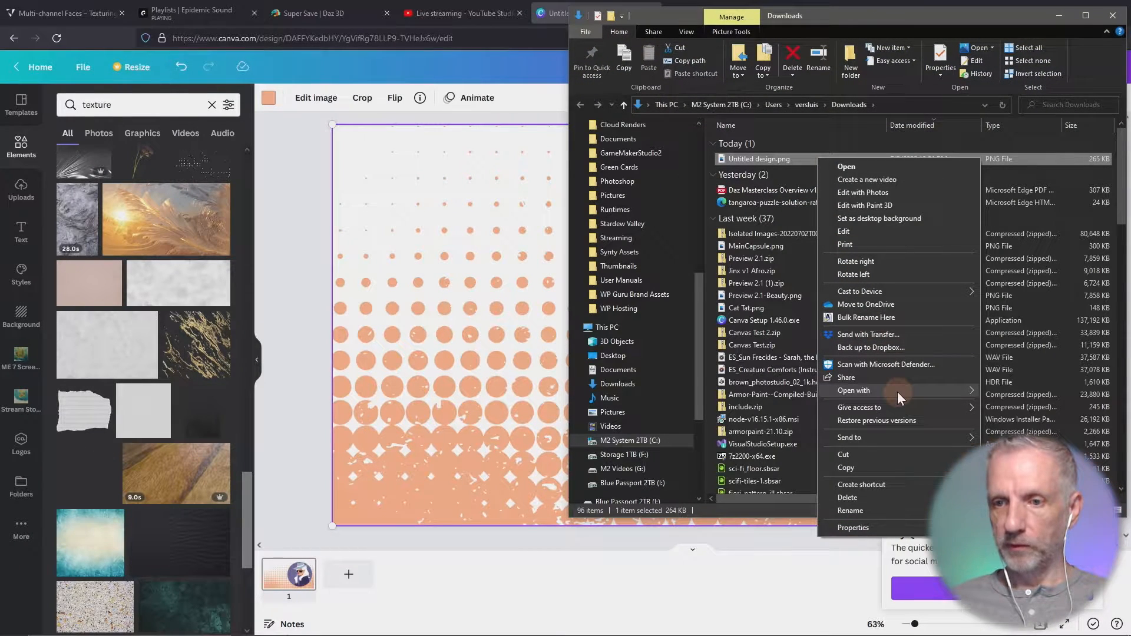
mouse_move(897, 391)
left_click(702, 398)
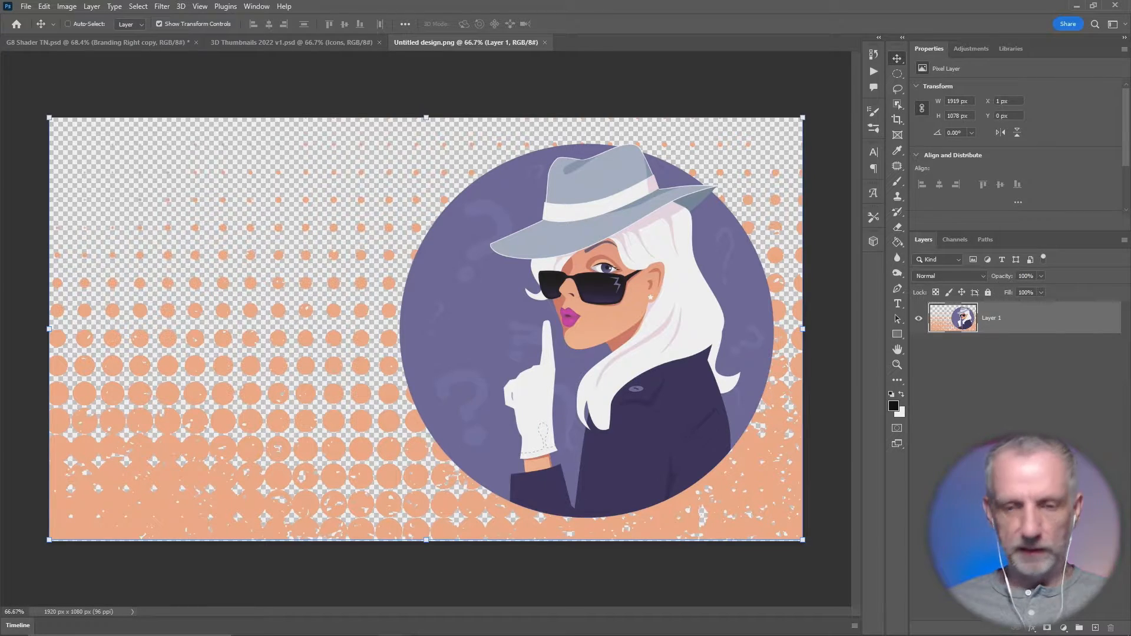
- Minimize the Photoshop, Downloads folder and browser windows and switch to DAZ Studio with the Paint v3.duf scene
left_click(1072, 6)
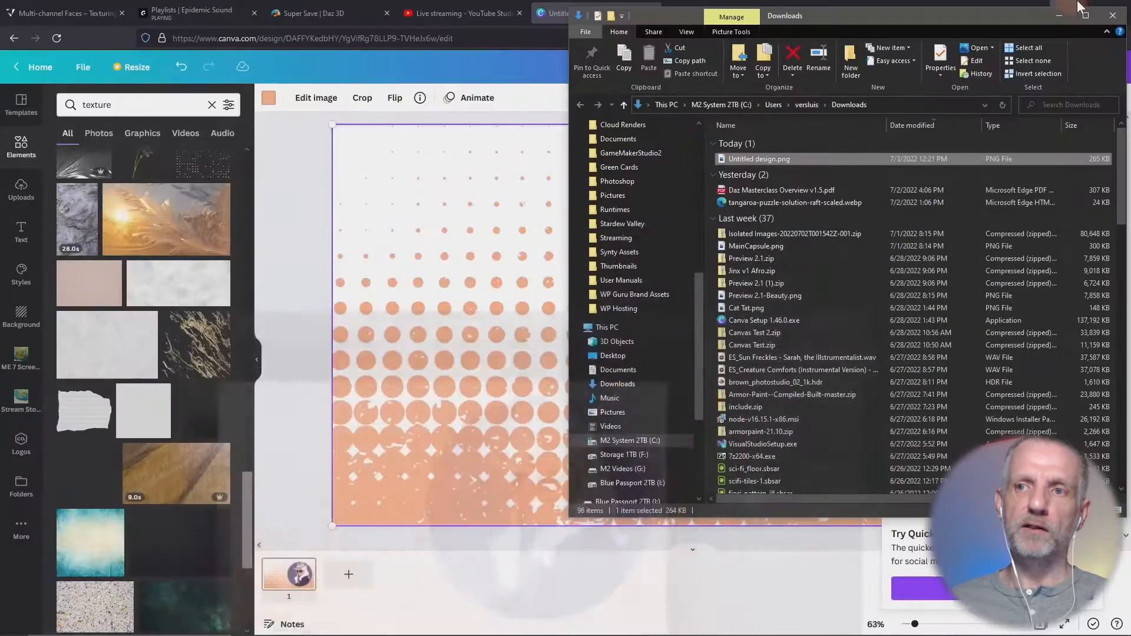
left_click(1056, 13)
left_click(1067, 12)
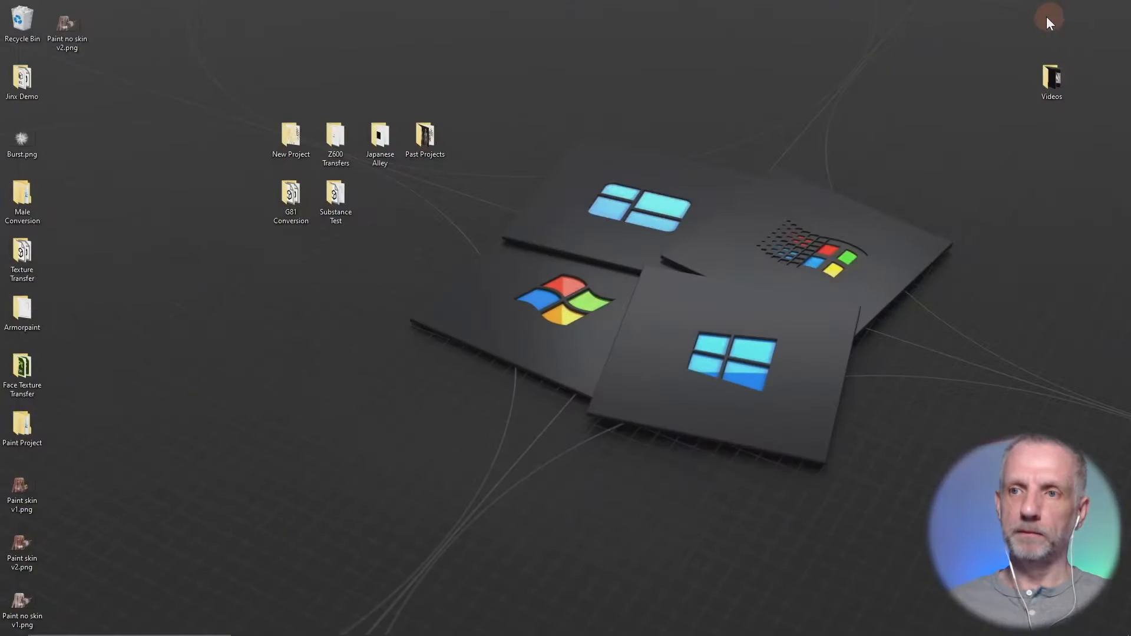
mouse_move(353, 634)
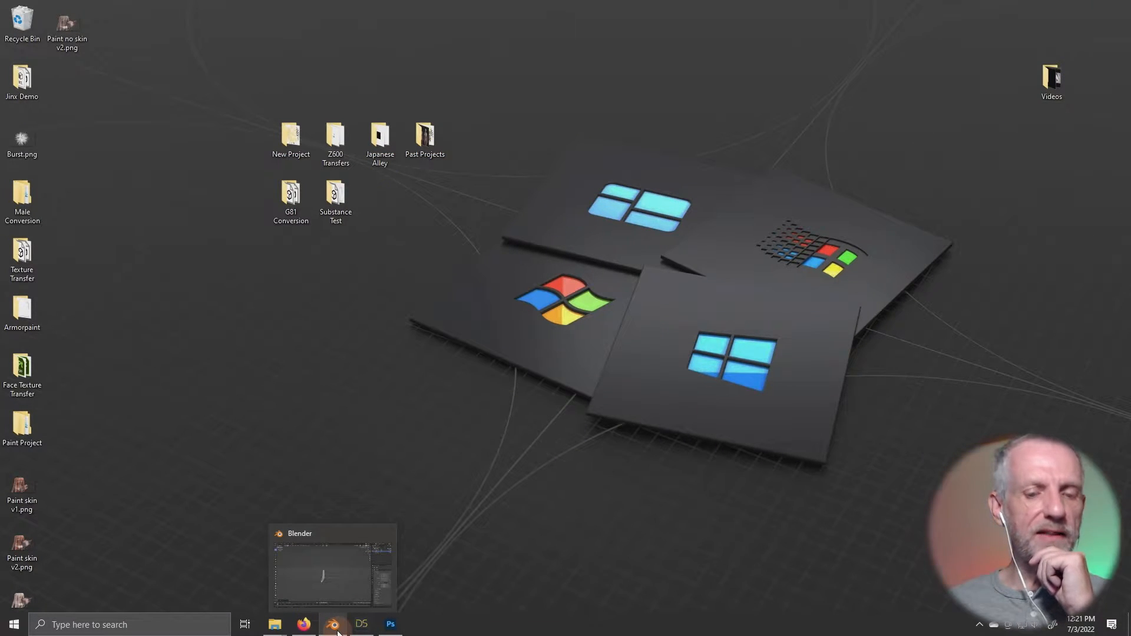
left_click(357, 630)
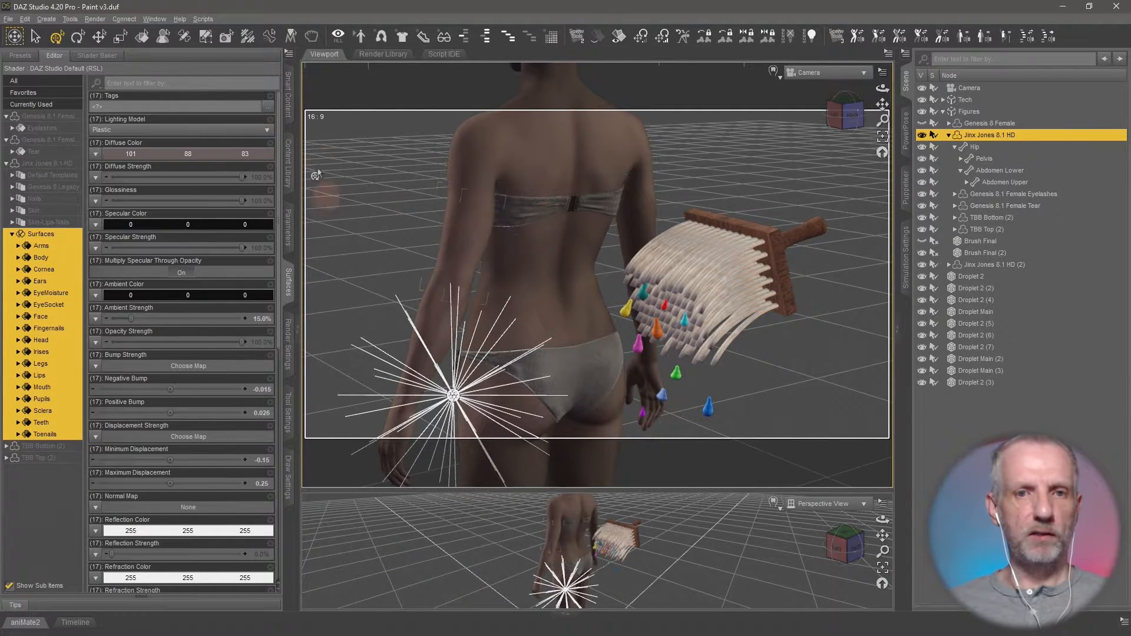
- Delete all the droplet objects, from Droplet 2 through Droplet 2 (3), from the scene
left_click(291, 106)
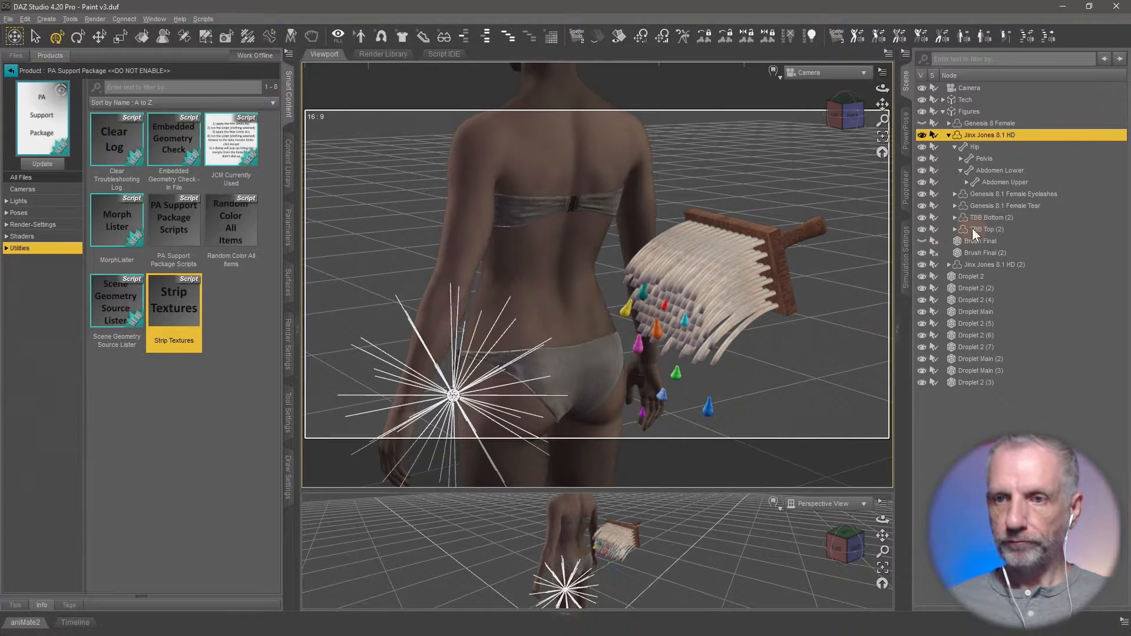
left_click(993, 278)
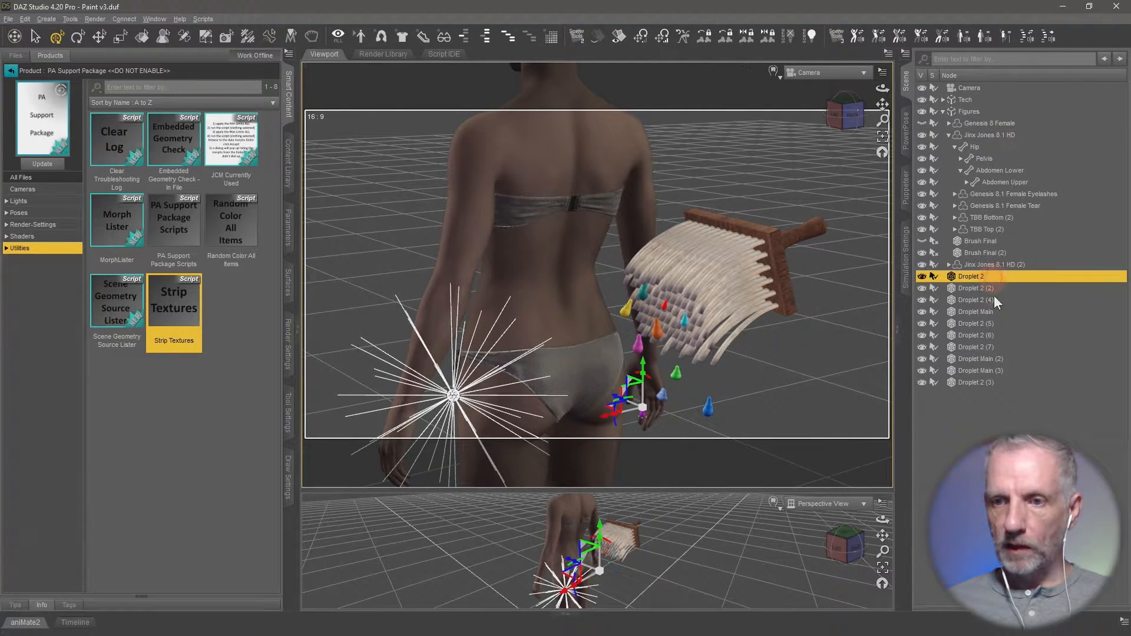
left_click(988, 383, "shift")
key("Delete")
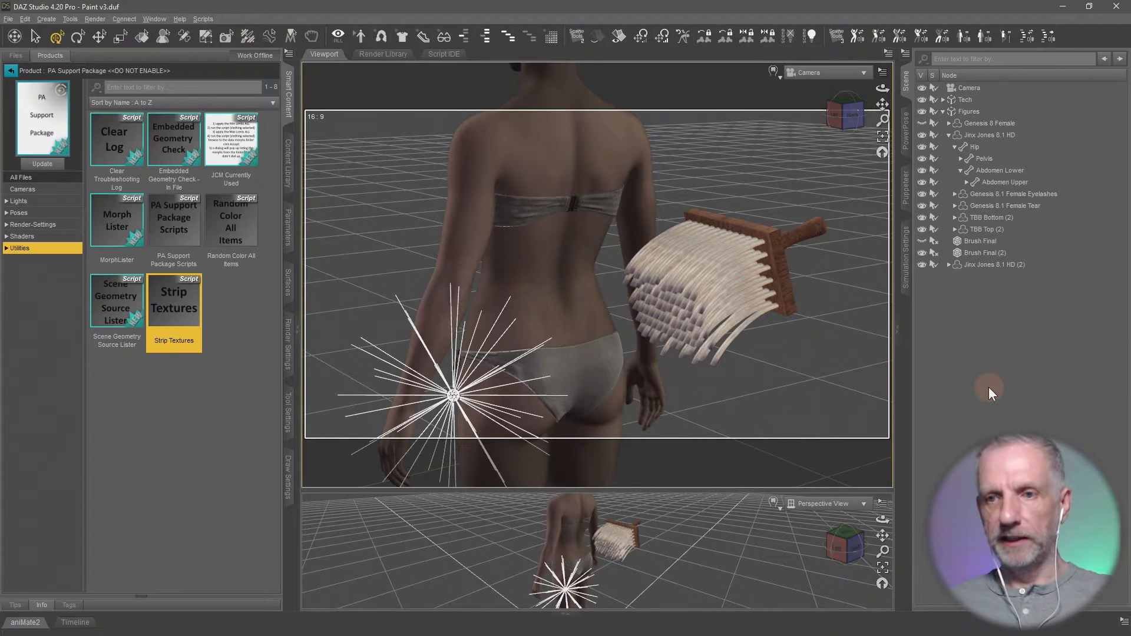
- Delete the duplicate figure Jinx Jones 8.1 HD (2) and the hidden Brush Final object from the scene
left_click(1000, 266)
key("Delete")
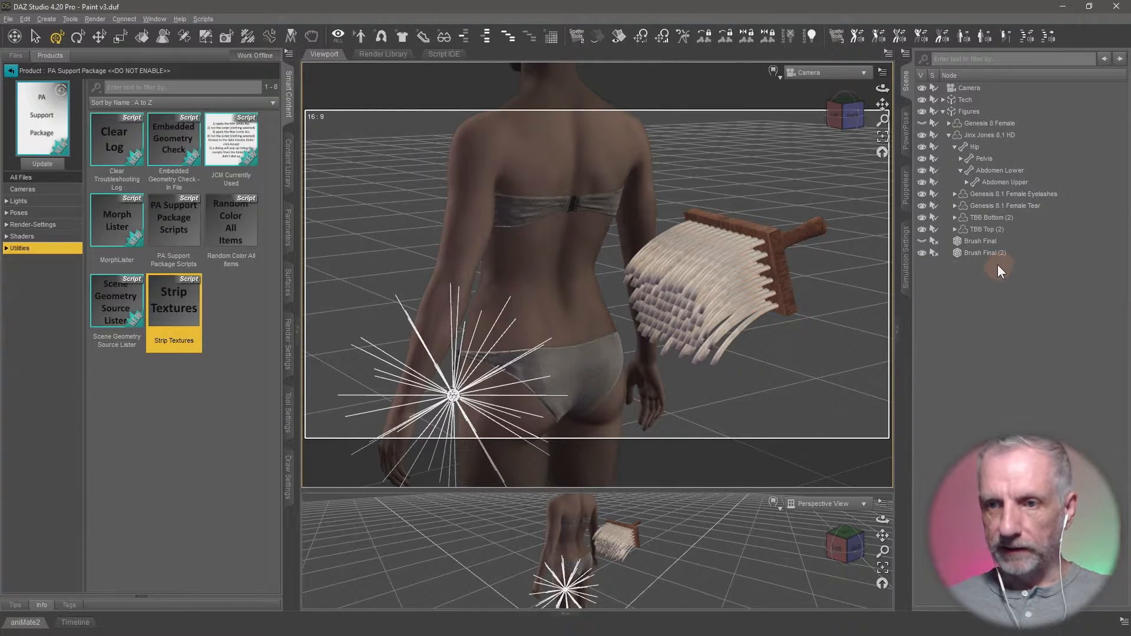
left_click(1000, 240)
key("Delete")
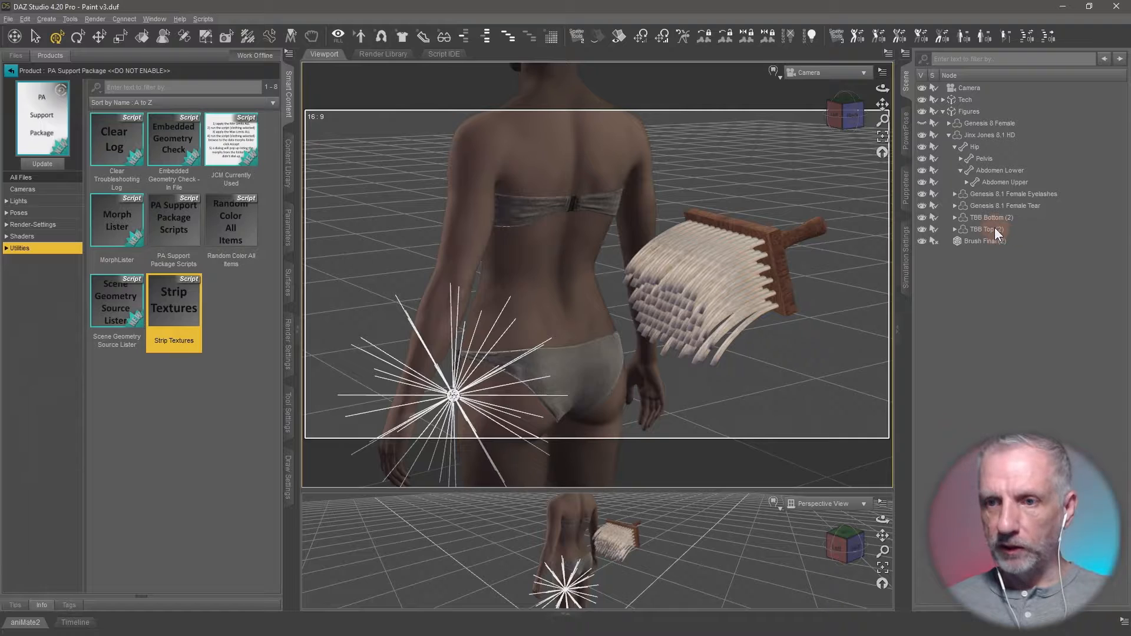
- Delete TBB Top (2), TBB Bottom (2), Genesis 8.1 Female Tear and Genesis 8.1 Female Eyelashes from the Jinx Jones figure
left_click(995, 227)
key("Delete")
left_click(995, 222)
key("Delete")
left_click(998, 206)
key("Delete")
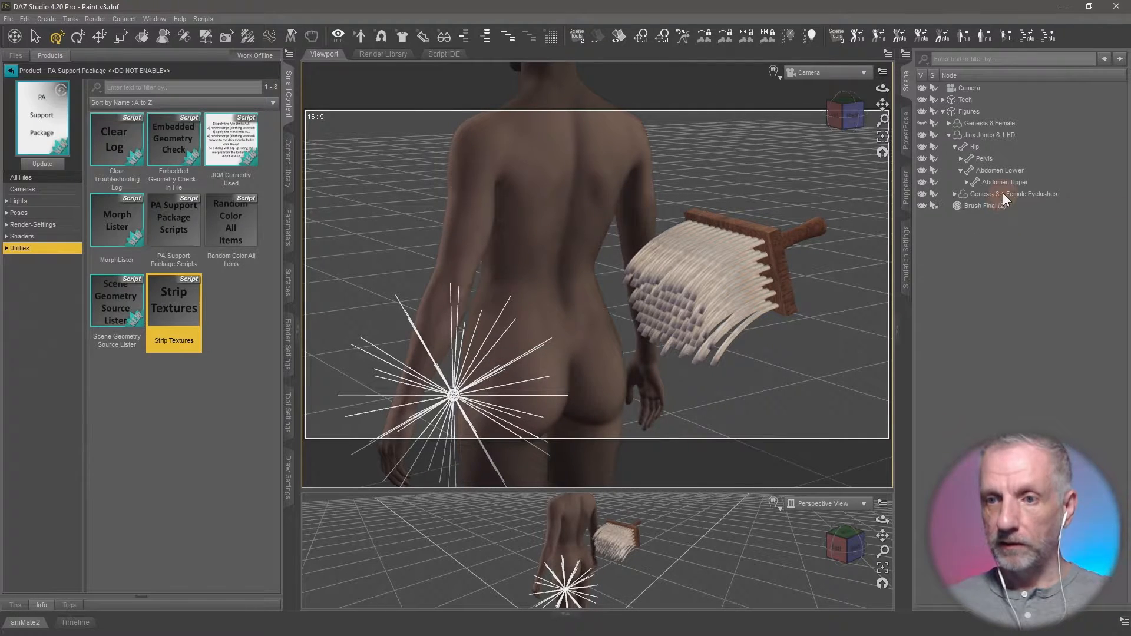
left_click(1003, 193)
key("Delete")
- Delete the Jinx Jones 8.1 HD and Genesis 8 Female figures, leaving only the brush in the Figures group
left_click(986, 136)
key("Delete")
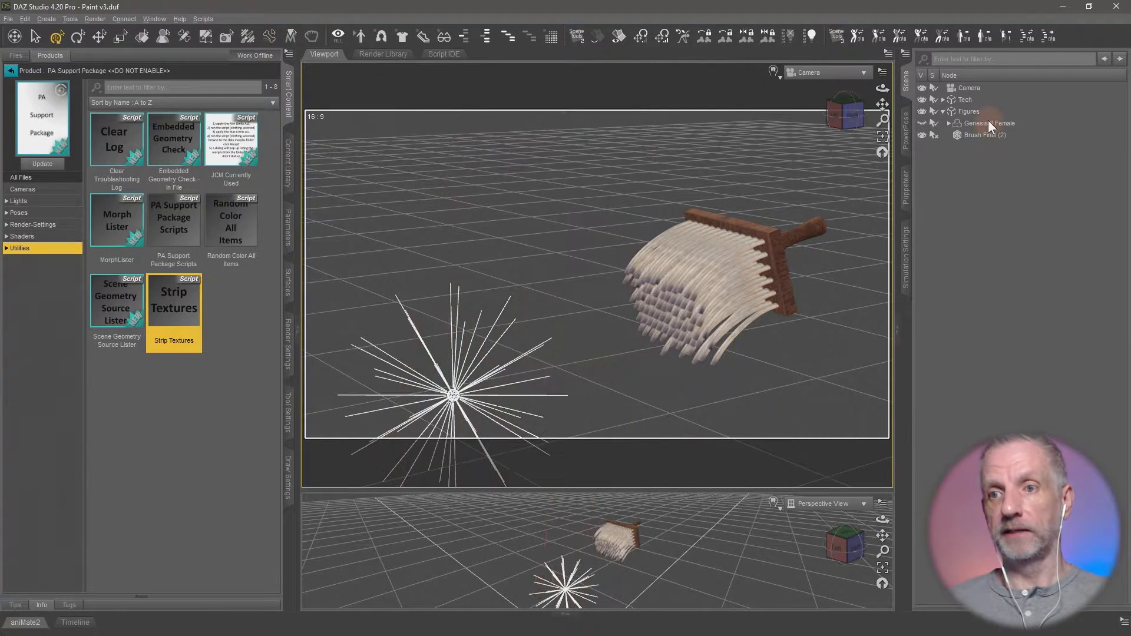
left_click(988, 122)
key("Delete")
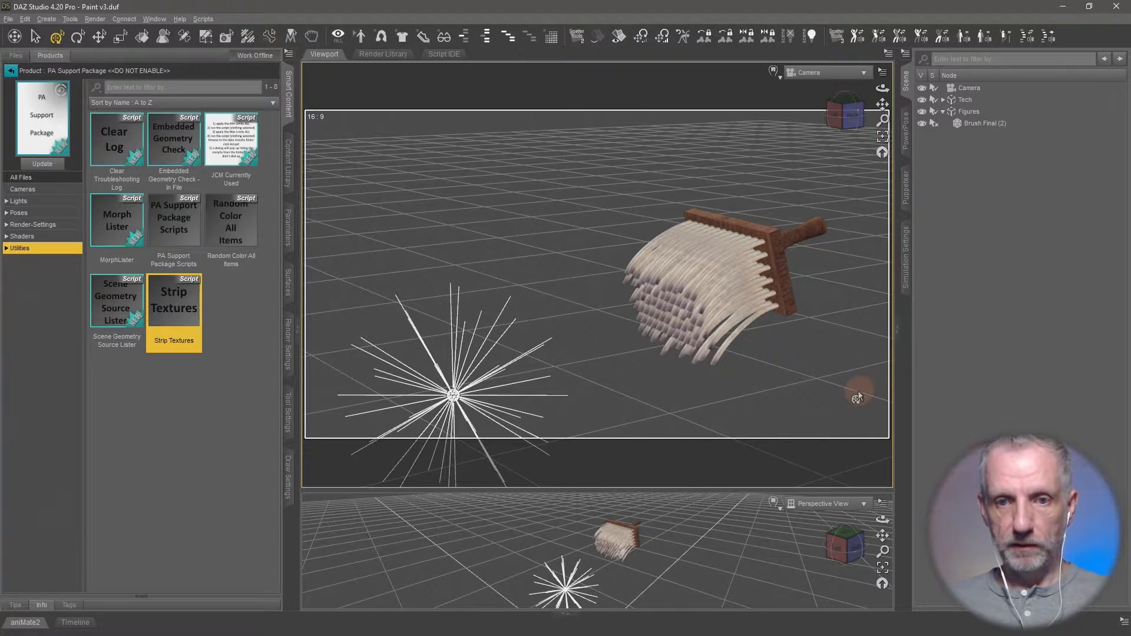
- Enlarge the Perspective View below the Camera view and set the render dimension preset to Square (1:1)
left_click(985, 122)
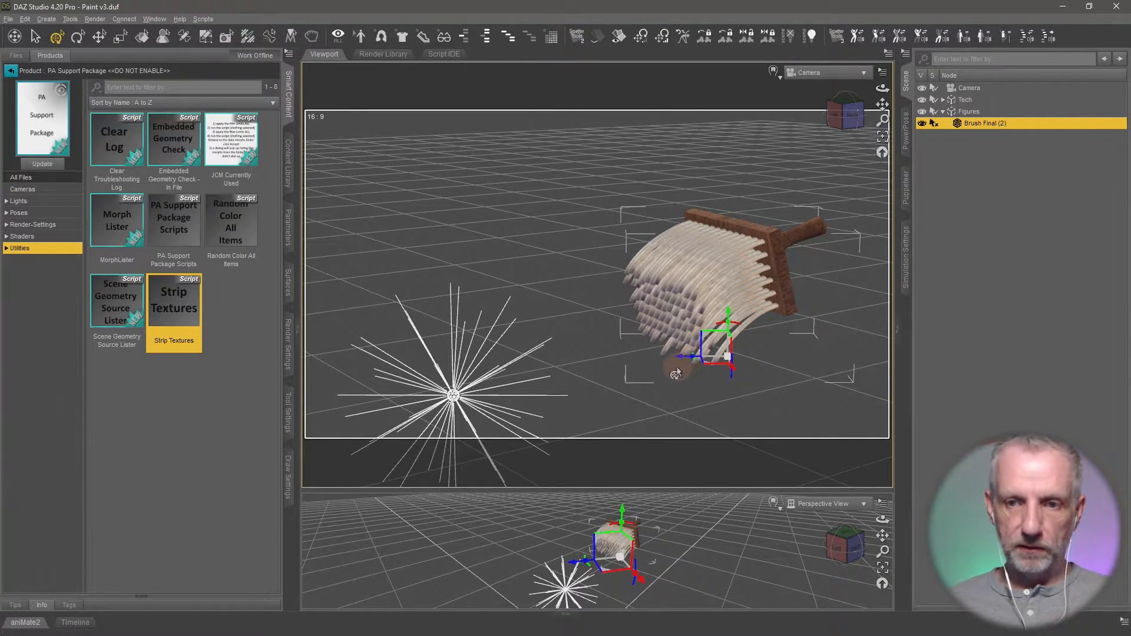
left_click_drag(641, 490, 622, 298)
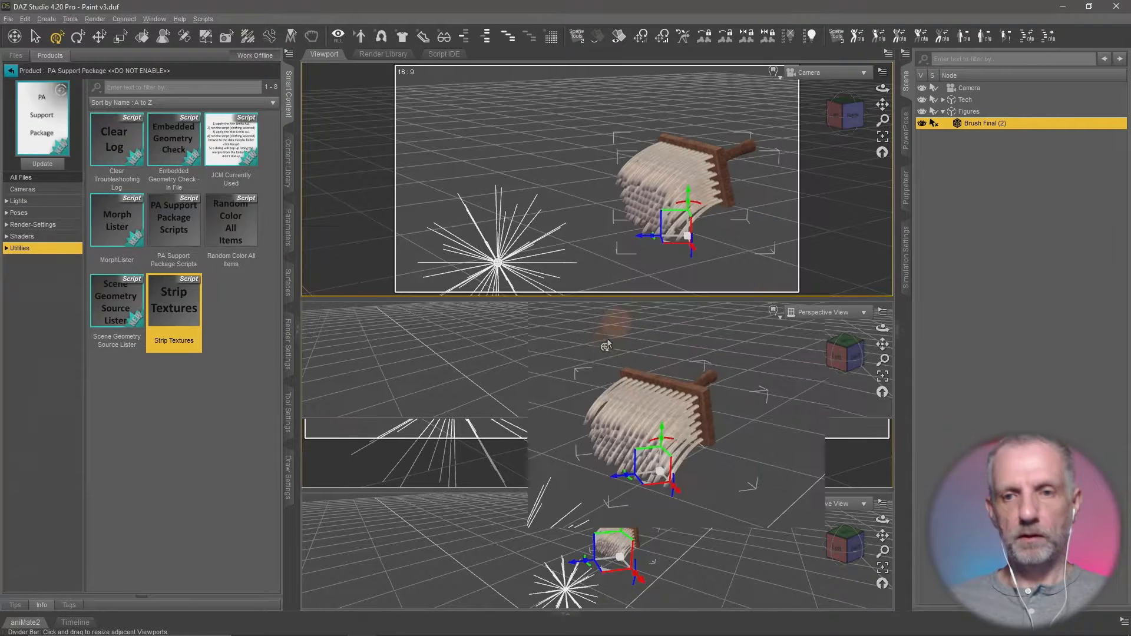
left_click(288, 345)
left_click(56, 118)
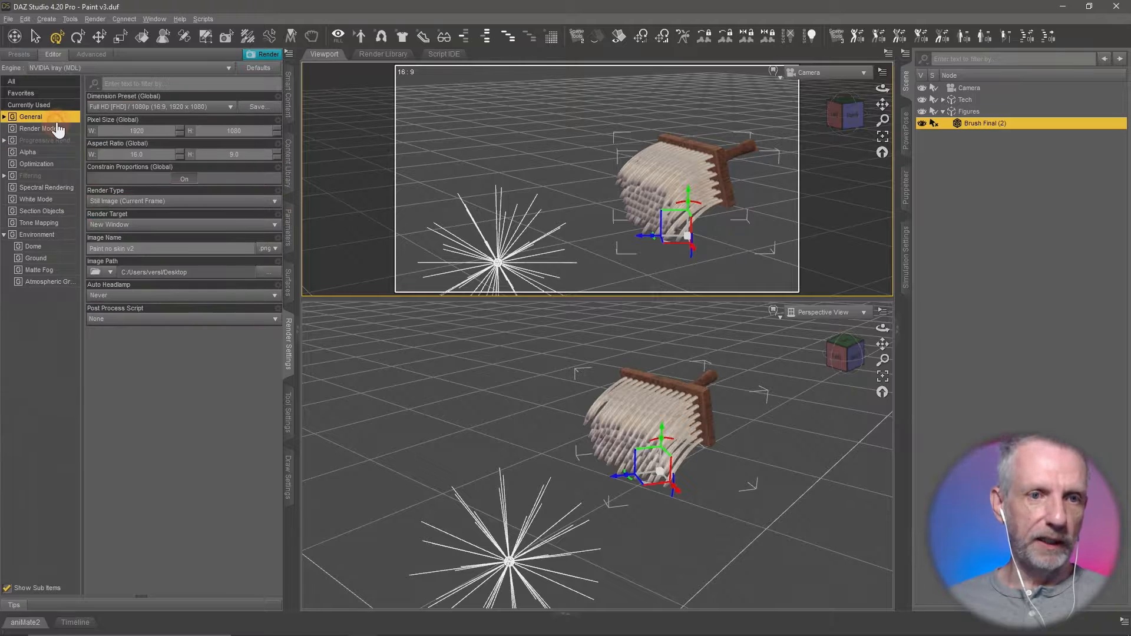
left_click(160, 105)
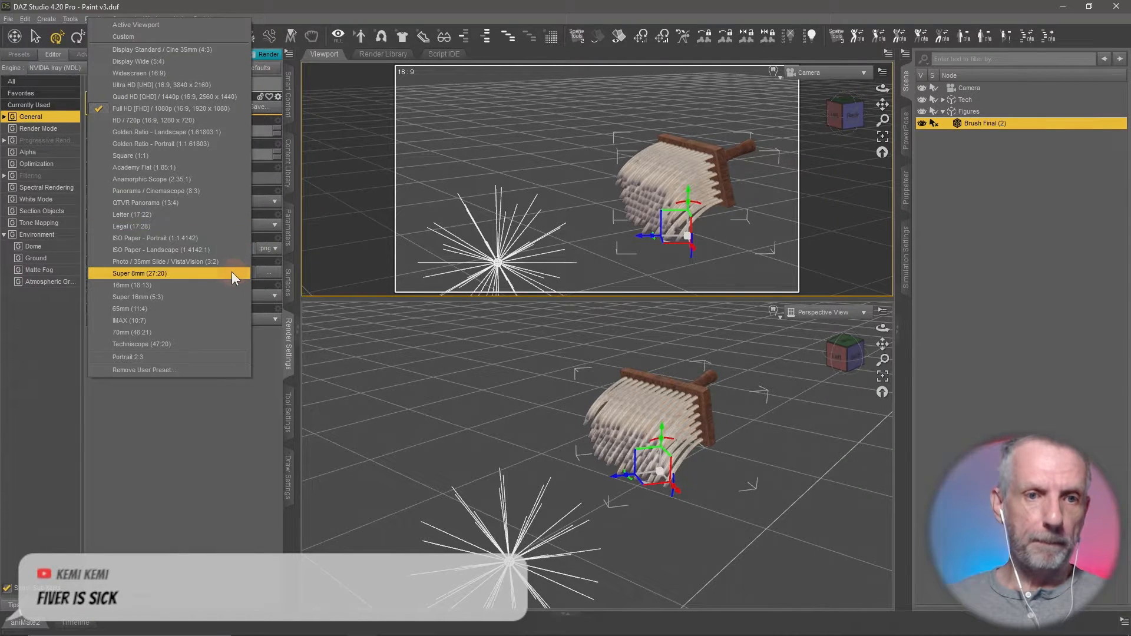
left_click(200, 157)
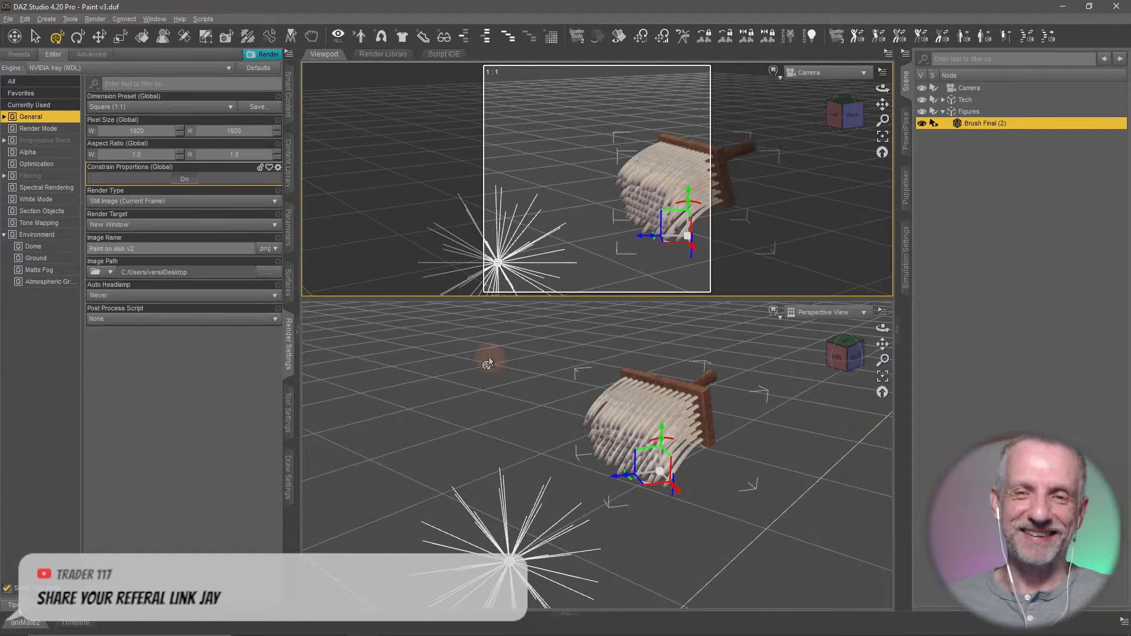
- Move Brush Final (2) into the square camera frame and turn it so the bristles face the camera
left_click(682, 426)
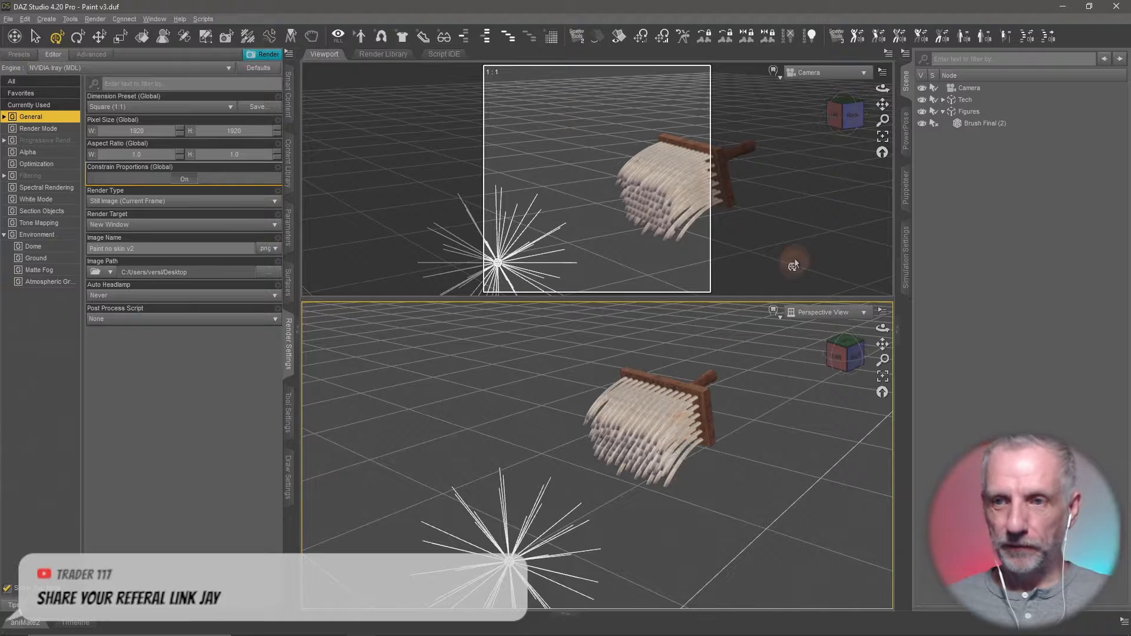
left_click(969, 123)
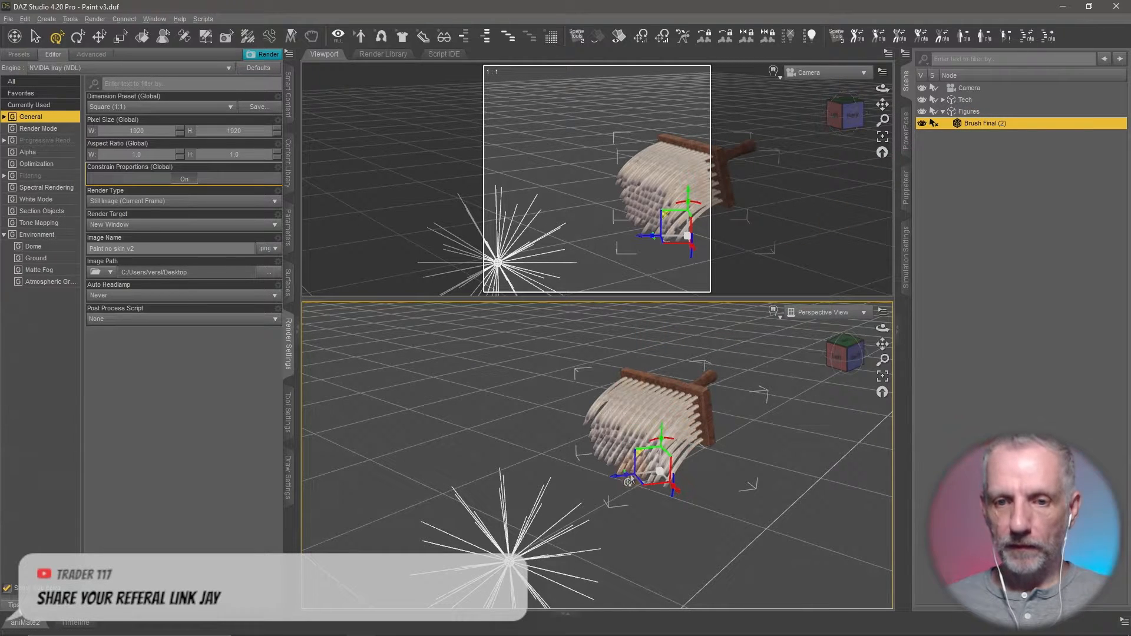
mouse_move(628, 482)
left_mouse_down()
mouse_move(699, 490)
mouse_move(582, 481)
mouse_move(548, 495)
left_mouse_up()
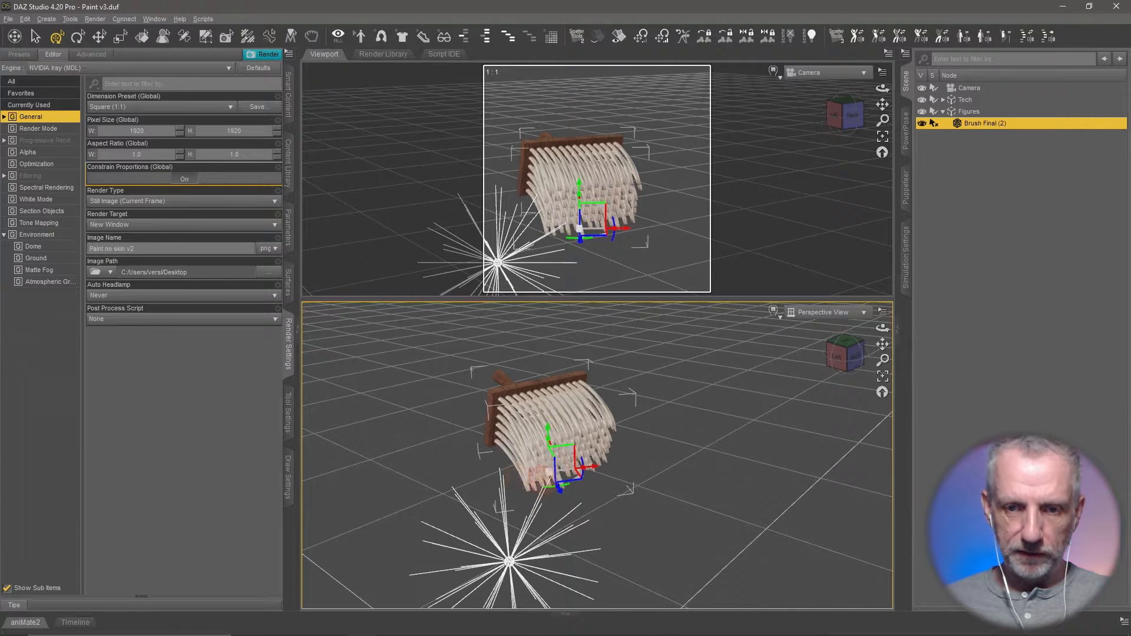
left_click_drag(439, 489, 561, 461)
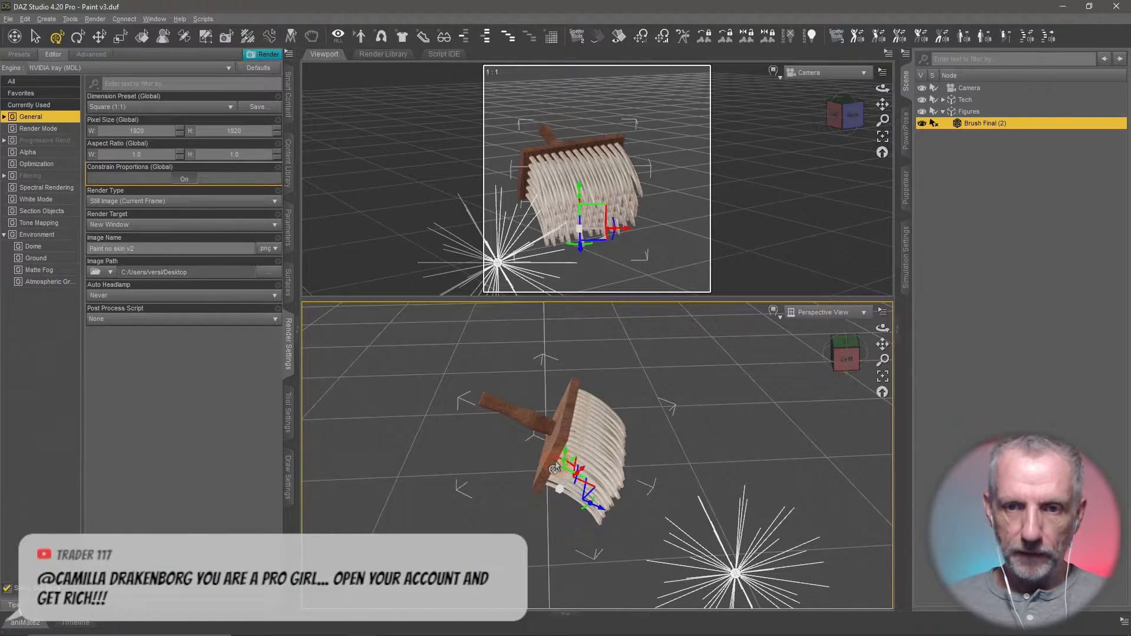
- Try rotating the brush so its bristles point upward and the handle points down
left_click(553, 463)
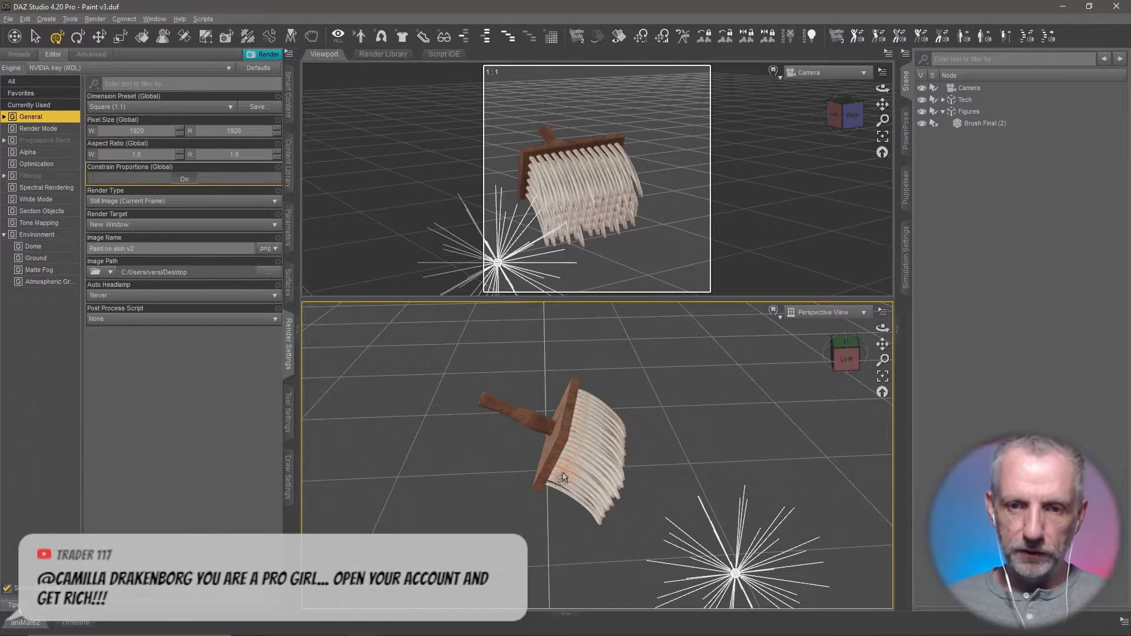
left_click(969, 122)
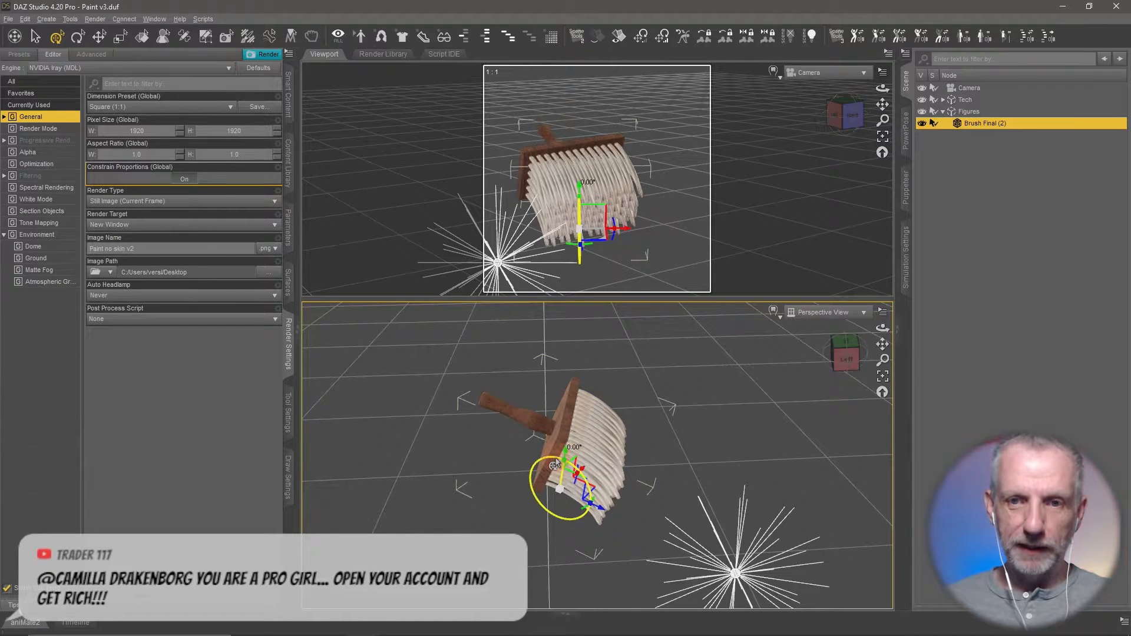
mouse_move(554, 465)
left_mouse_down()
mouse_move(521, 456)
mouse_move(503, 495)
mouse_move(521, 470)
mouse_move(505, 471)
left_mouse_up()
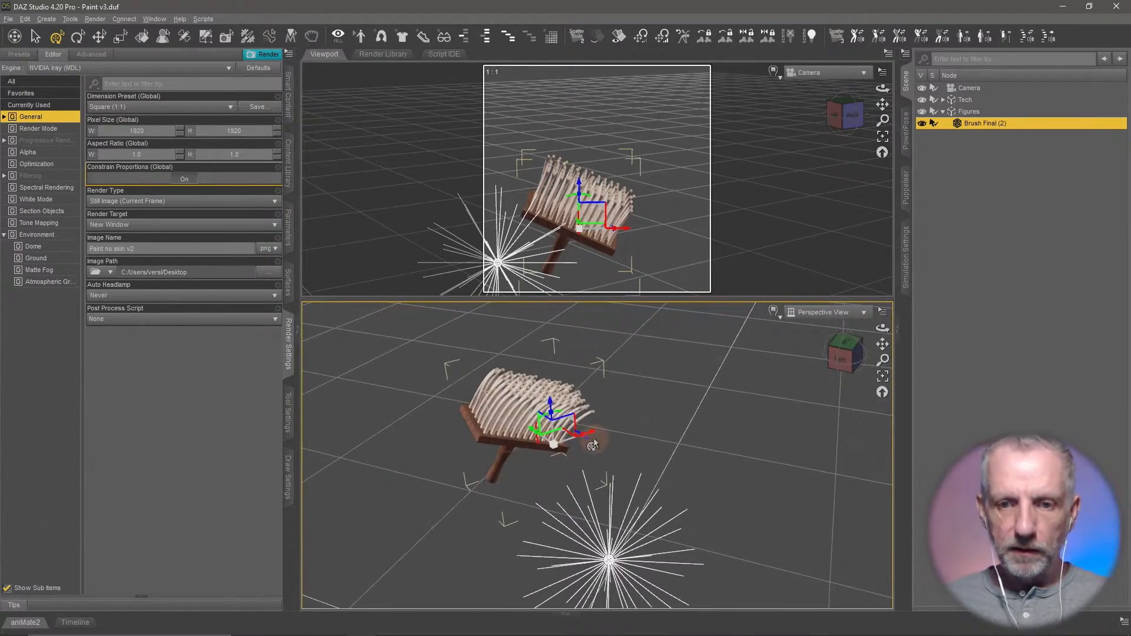
mouse_move(588, 443)
left_mouse_down()
mouse_move(614, 450)
mouse_move(641, 506)
mouse_move(677, 518)
mouse_move(628, 543)
mouse_move(561, 545)
mouse_move(636, 537)
left_mouse_up()
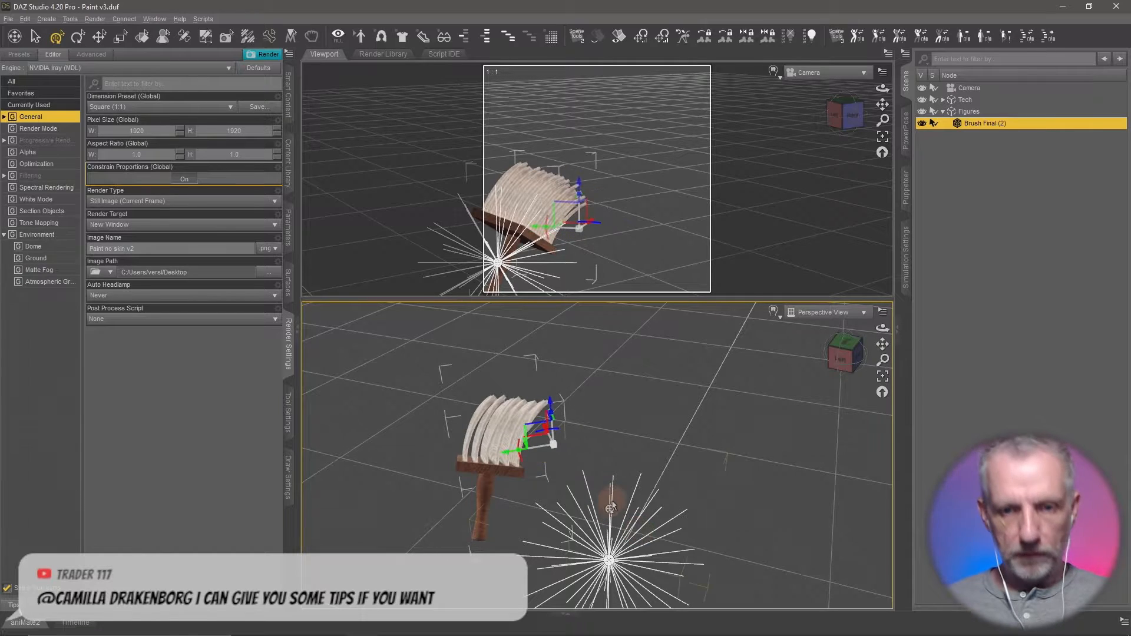
- Raise the brush toward the upper right of the camera frame, tilt it diagonally and undo the last rotation
mouse_move(553, 464)
left_mouse_down()
mouse_move(526, 431)
mouse_move(589, 379)
left_mouse_up()
mouse_move(593, 395)
left_mouse_down()
mouse_move(598, 412)
mouse_move(565, 402)
mouse_move(651, 426)
mouse_move(642, 401)
mouse_move(651, 432)
left_mouse_up()
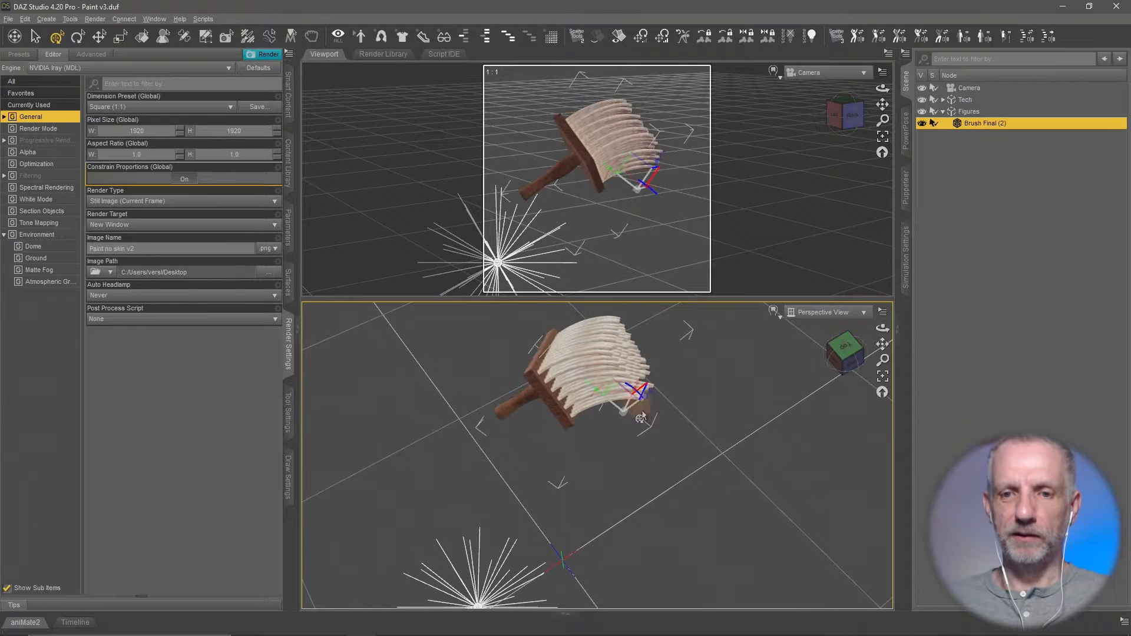
key("ctrl+z")
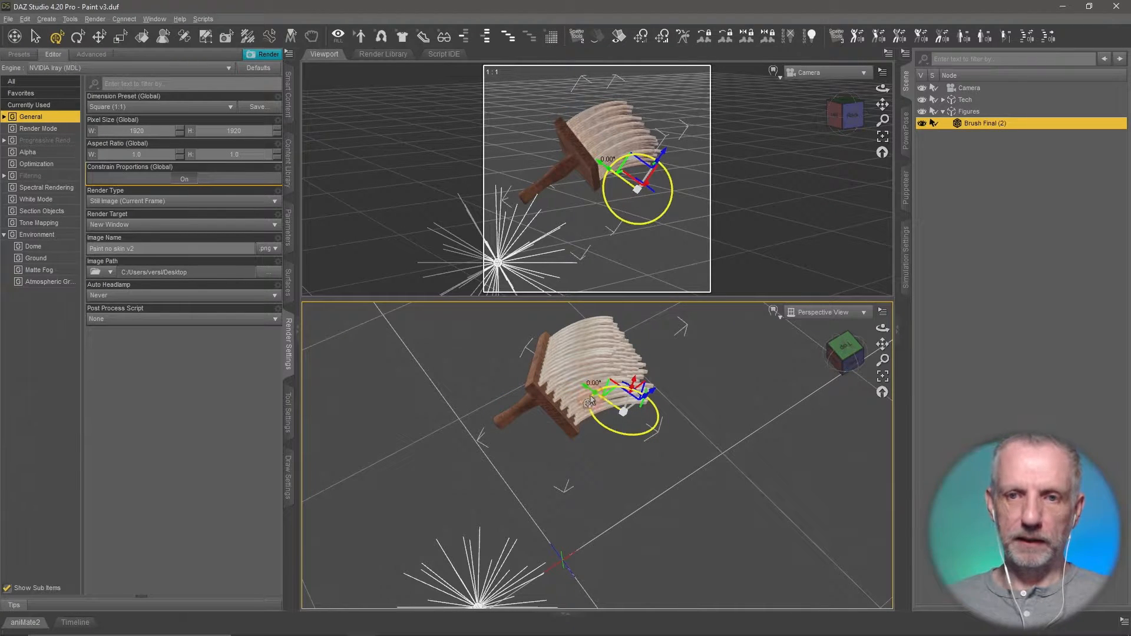
mouse_move(590, 402)
left_mouse_down()
mouse_move(670, 444)
mouse_move(647, 461)
mouse_move(659, 462)
left_mouse_up()
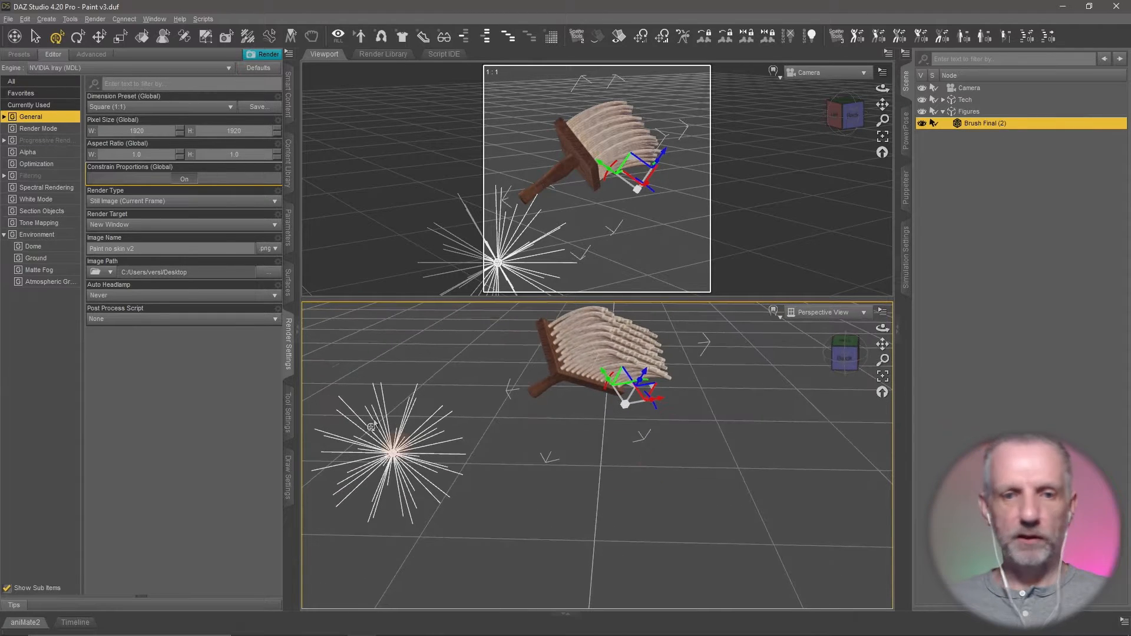
- Set the Universal tool to use world coordinates and rotate the brush slightly about the vertical axis
left_click(288, 413)
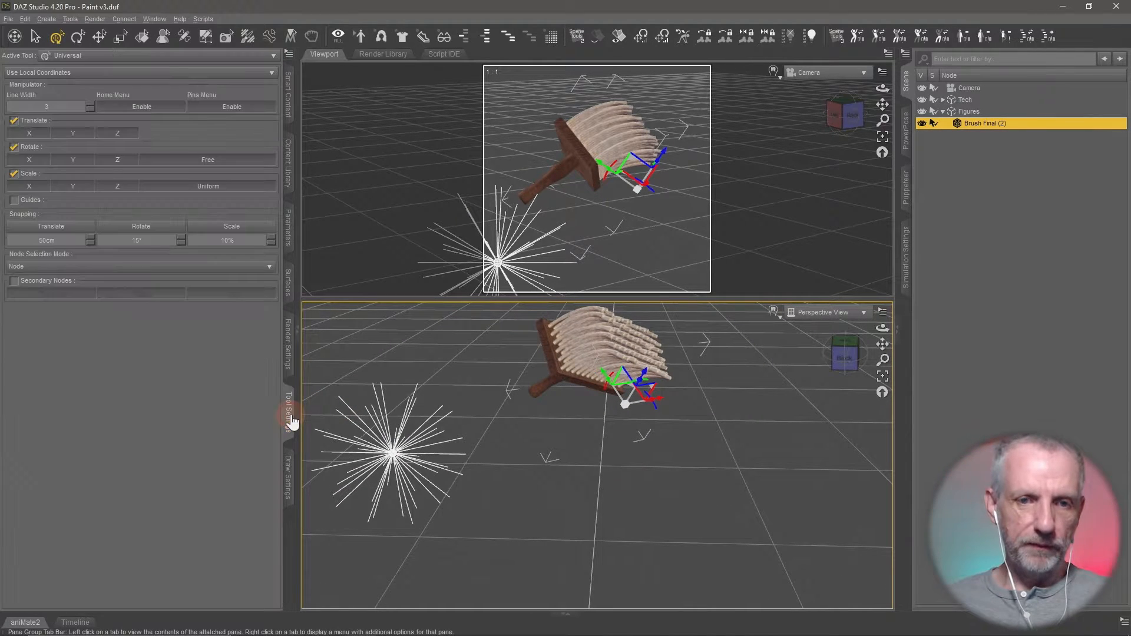
left_click(144, 72)
left_click(134, 65)
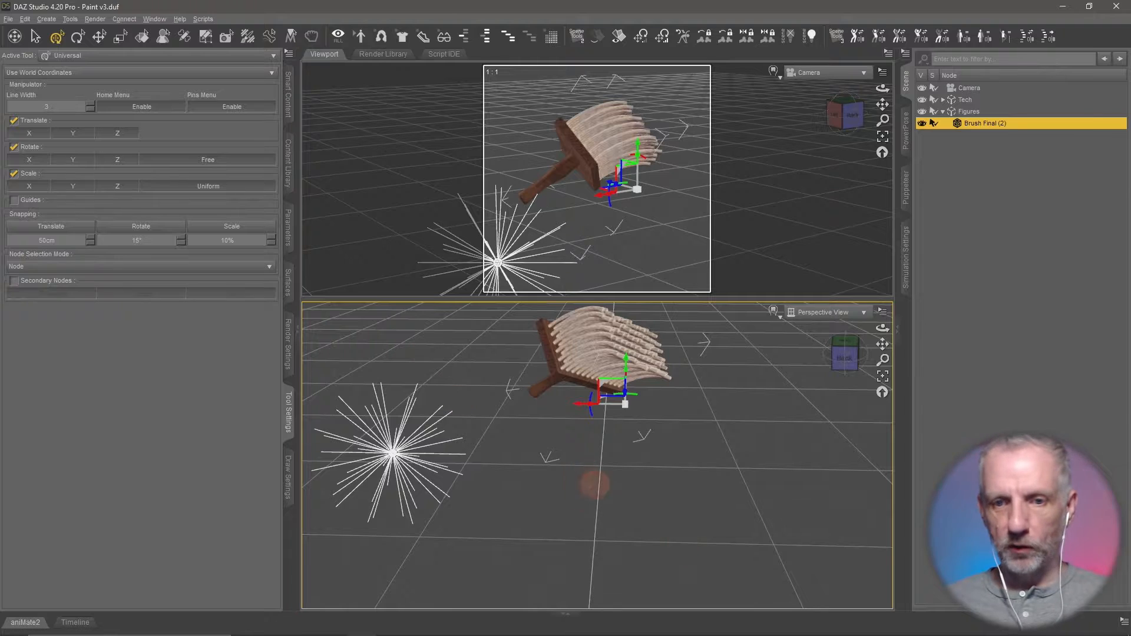
left_click_drag(594, 485, 581, 480)
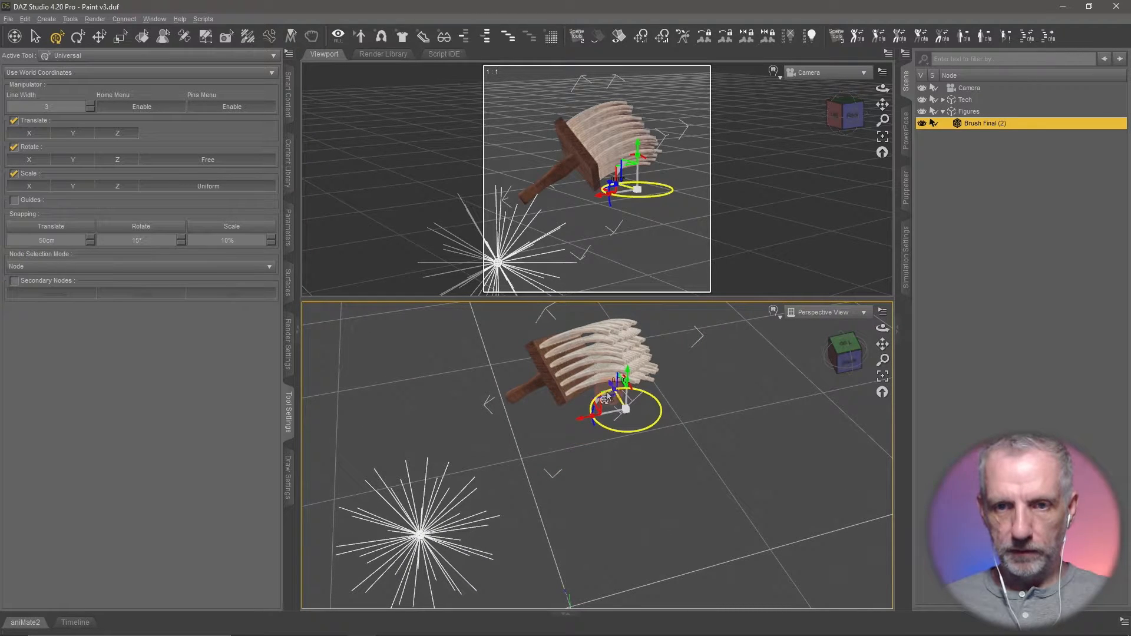
left_click_drag(606, 398, 613, 411)
mouse_move(613, 452)
left_mouse_down()
mouse_move(610, 437)
mouse_move(648, 418)
mouse_move(642, 450)
left_mouse_up()
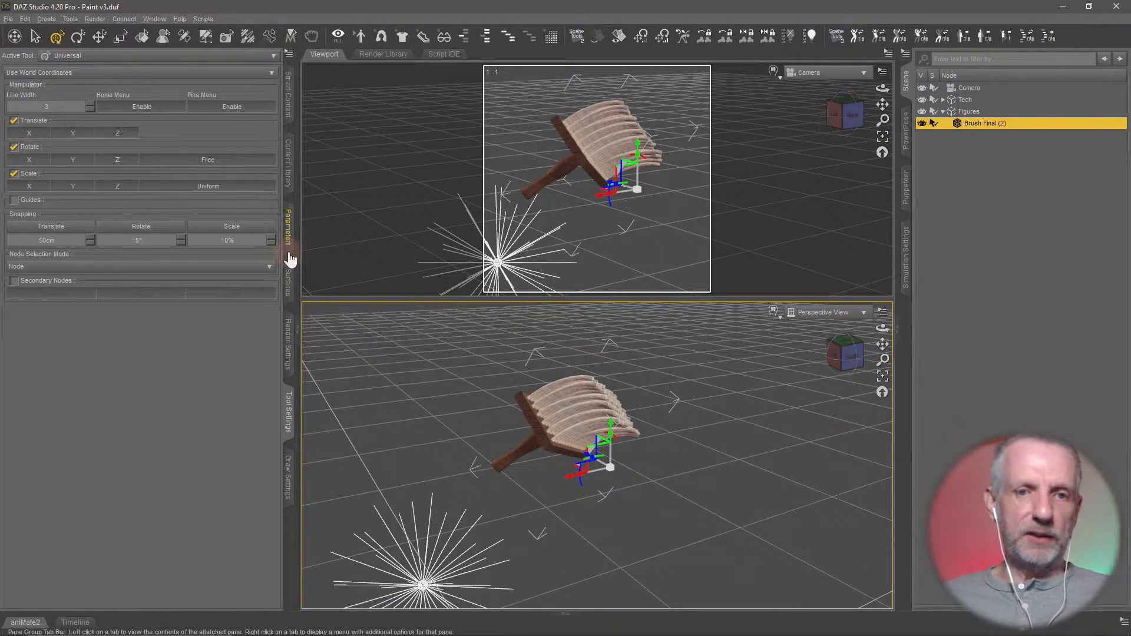
- Reset the brush's X, Y and Z rotation to 0
left_click(290, 223)
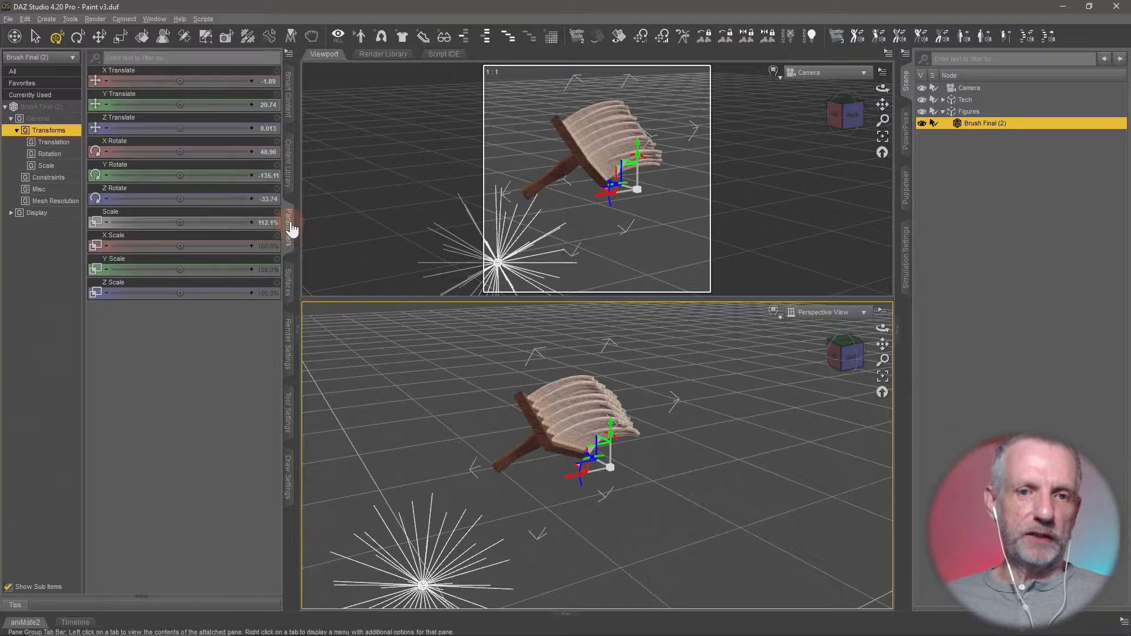
left_click(224, 158, "alt")
left_click(221, 178, "alt")
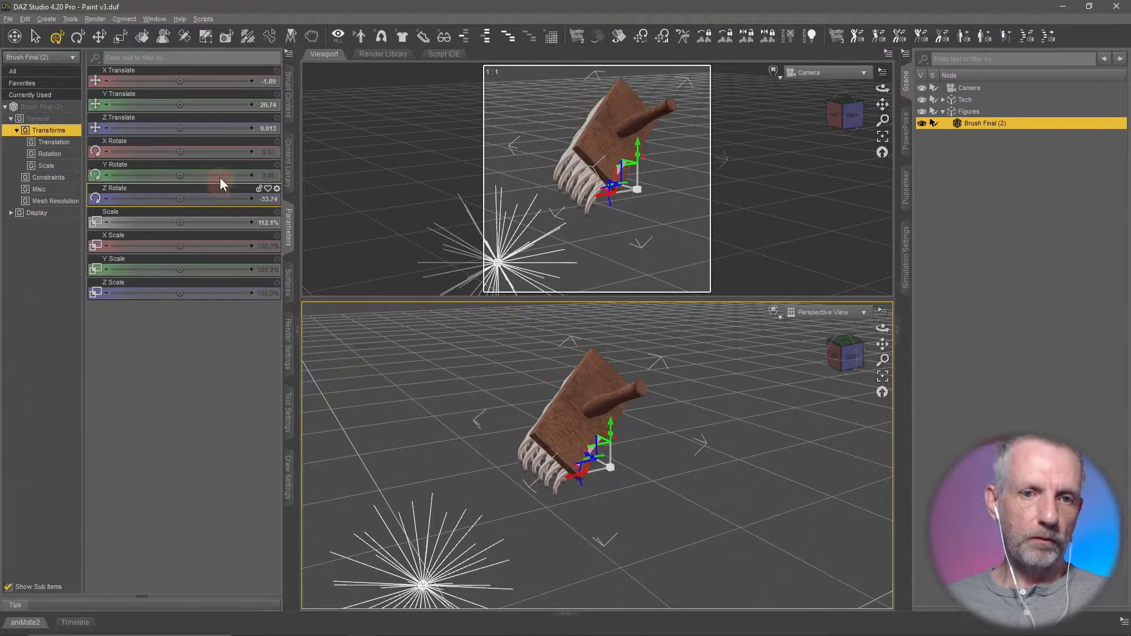
left_click(215, 204, "alt")
left_click_drag(448, 380, 478, 411)
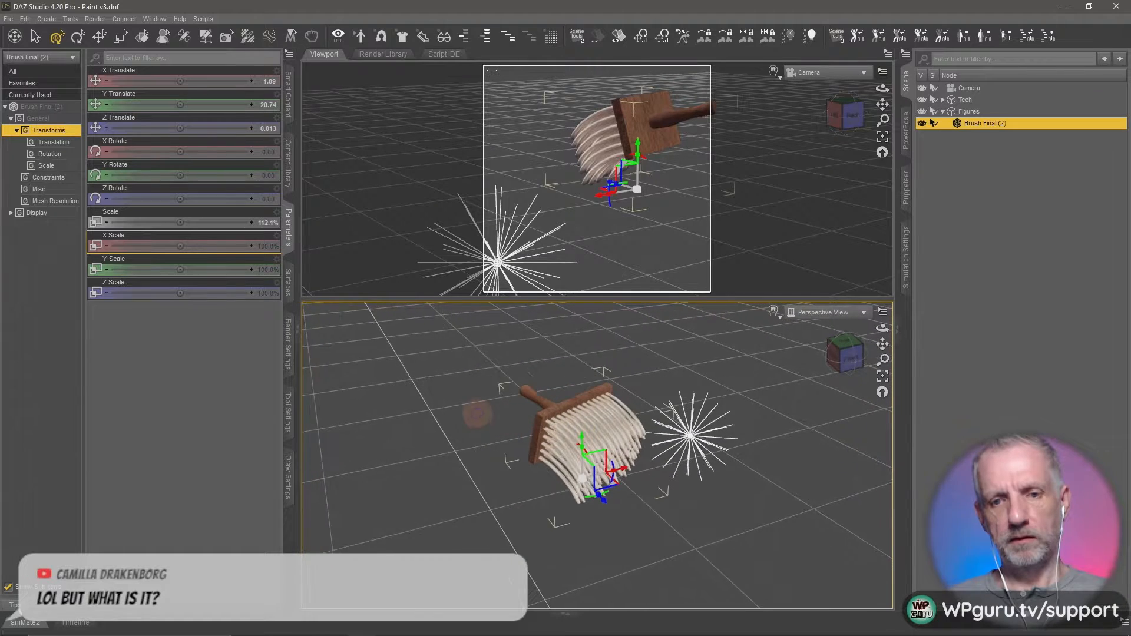
- Show the aspect frame in the Perspective View and frame the brush inside it with the bristles facing the viewer
left_click(547, 300)
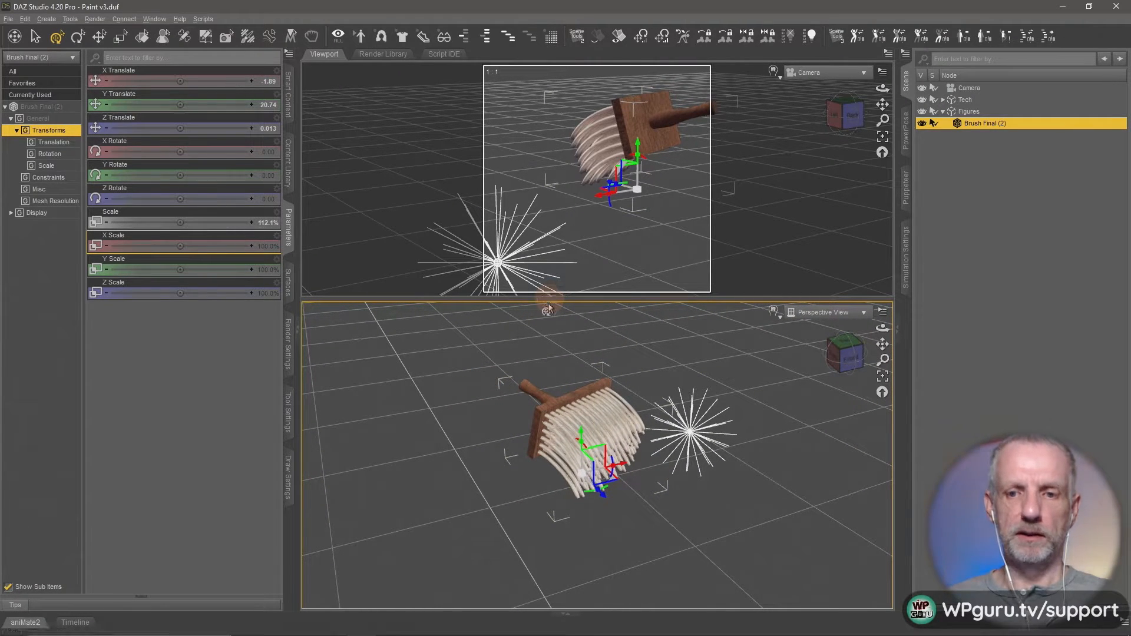
left_click_drag(533, 361, 525, 373)
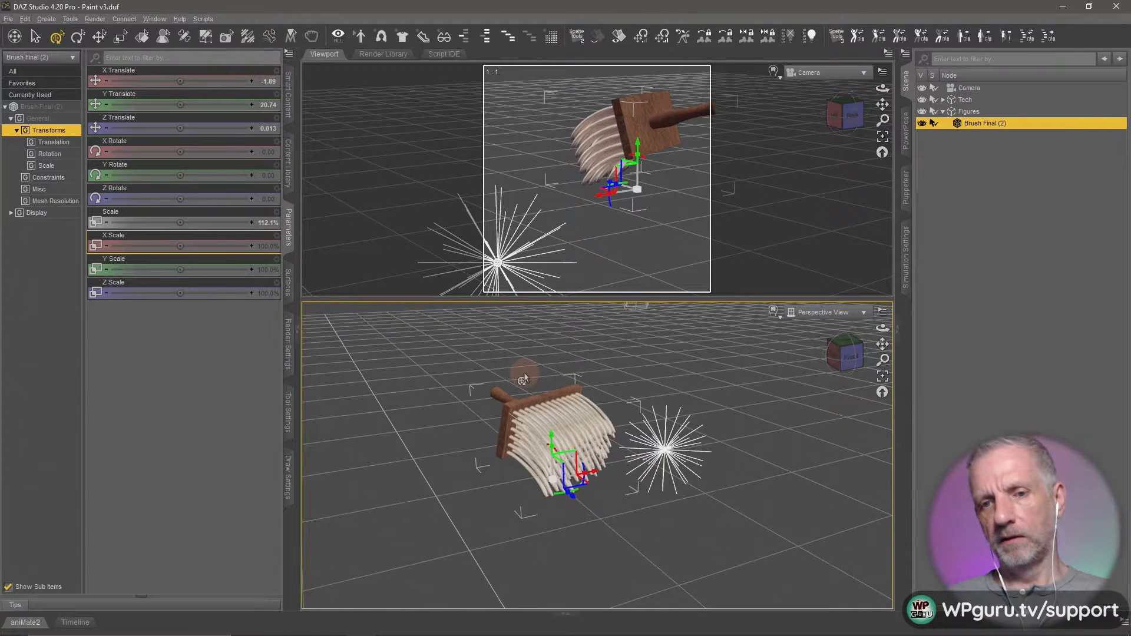
left_click(882, 311)
left_click(886, 382)
left_click_drag(737, 452, 728, 452)
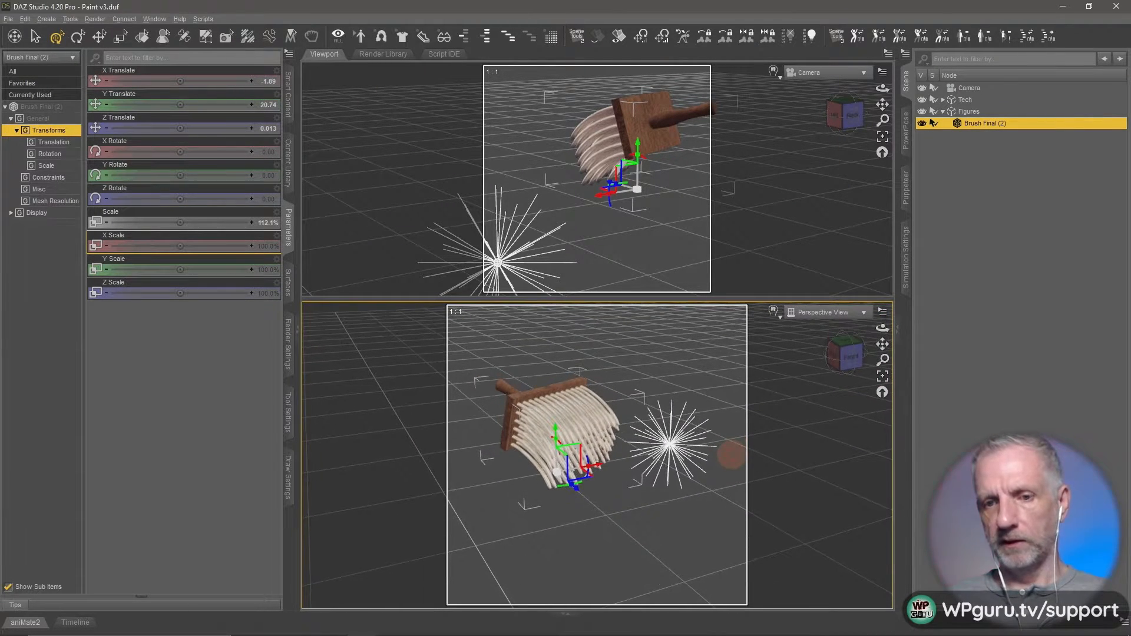
- Create a new camera that copies the active Perspective View and switch the original camera's viewport to Camera (2)
left_click(48, 19)
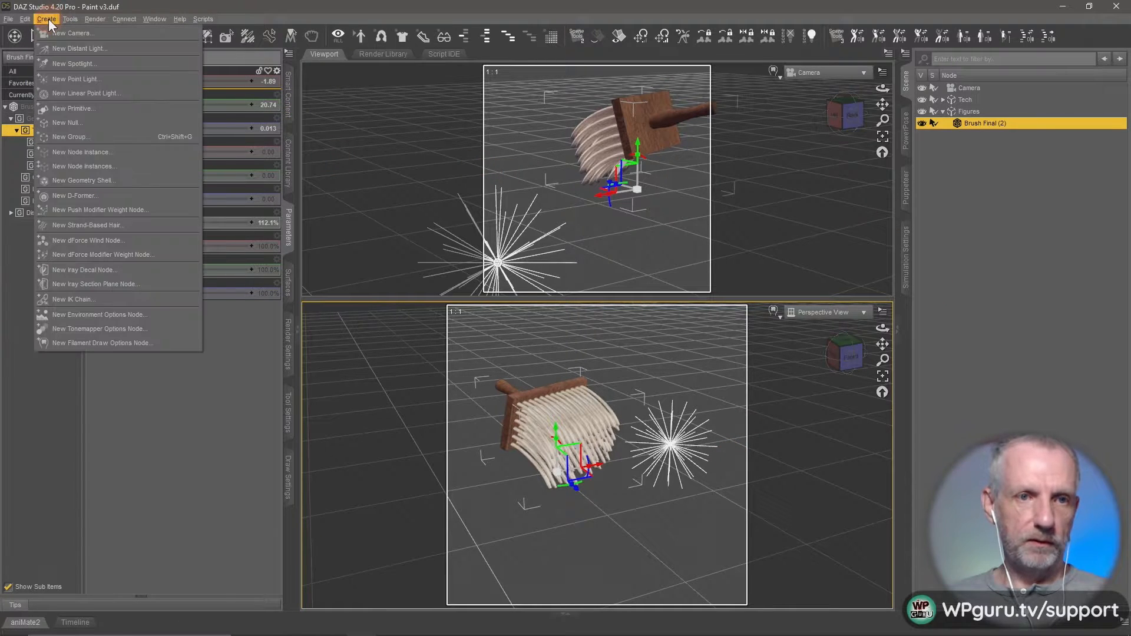
left_click(94, 104)
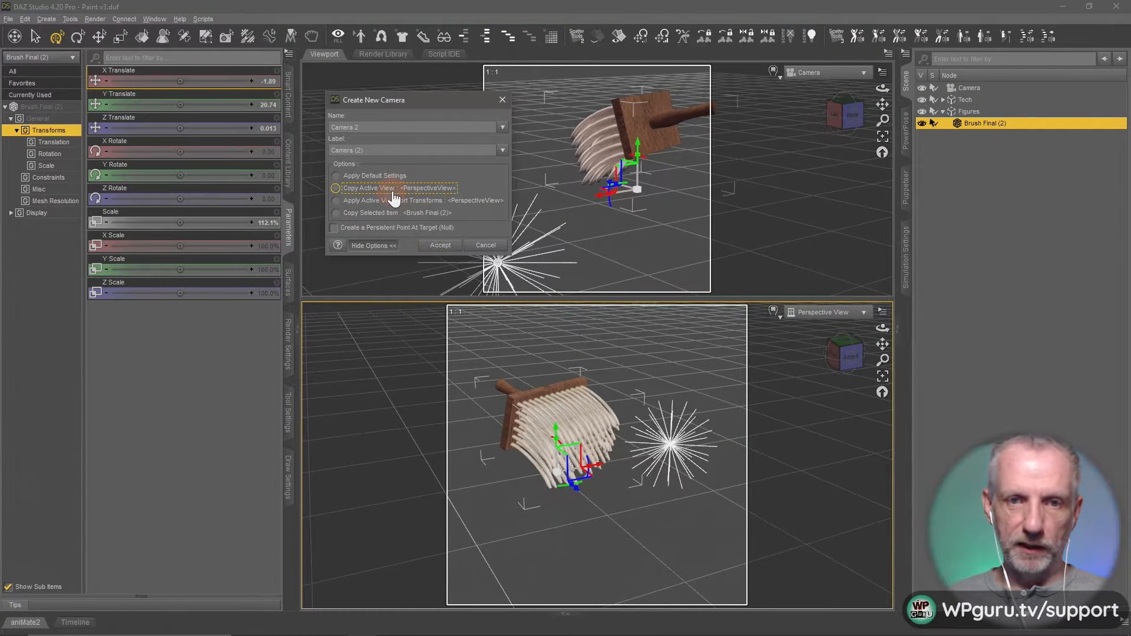
left_click(439, 245)
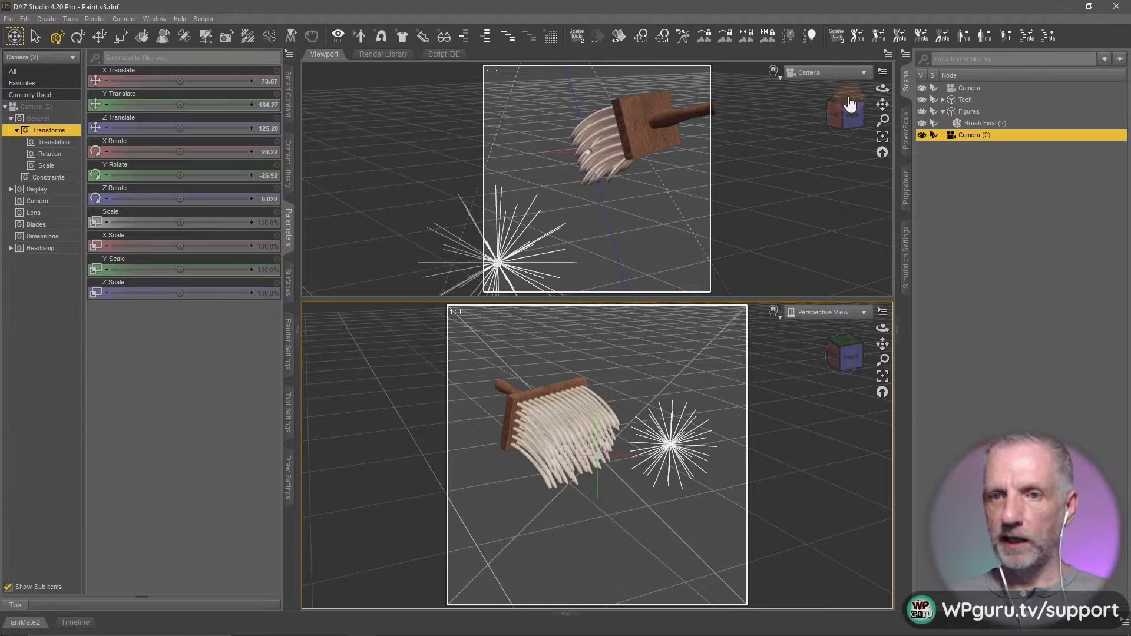
left_click(825, 74)
left_click(833, 185)
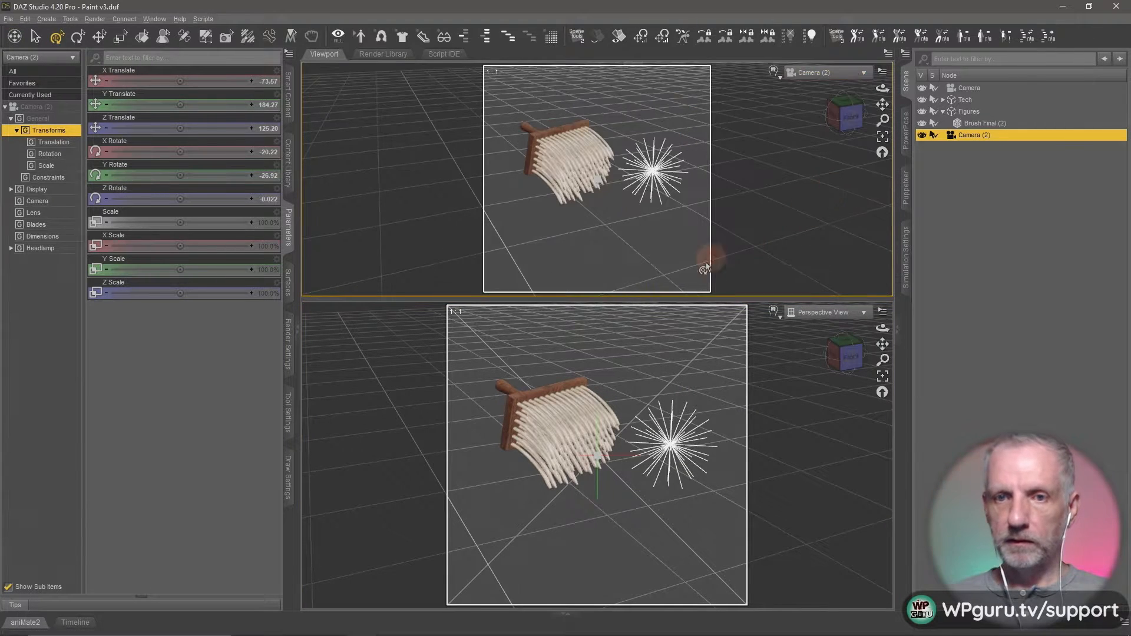
- Hide the aspect frame in the Perspective View and enlarge the Camera (2) viewport
left_click(809, 319)
left_click(884, 311)
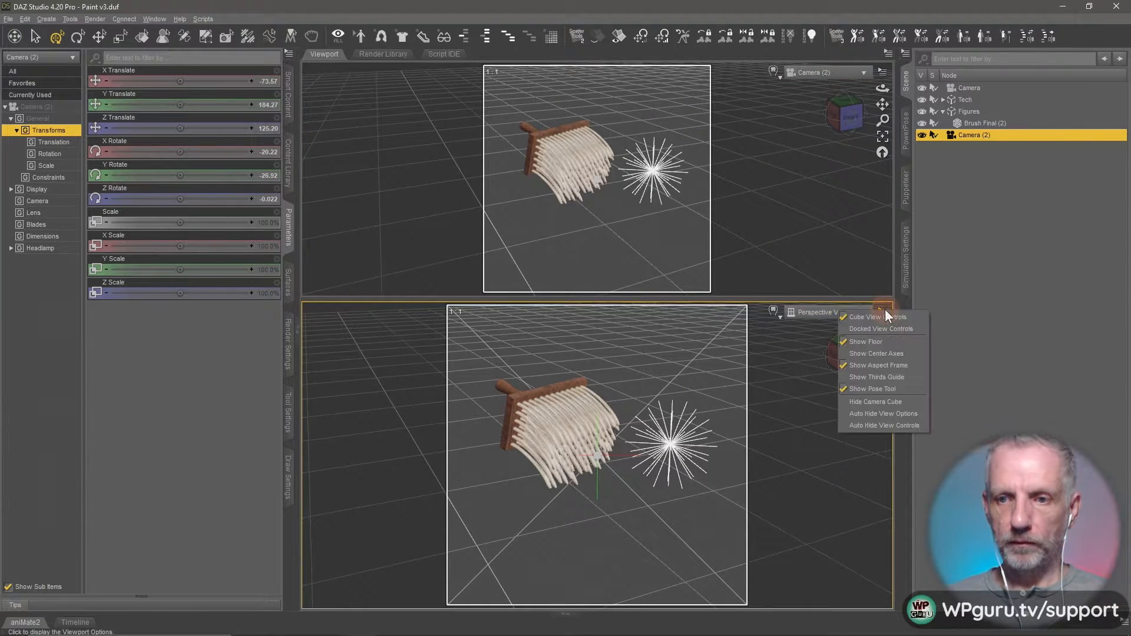
left_click(885, 370)
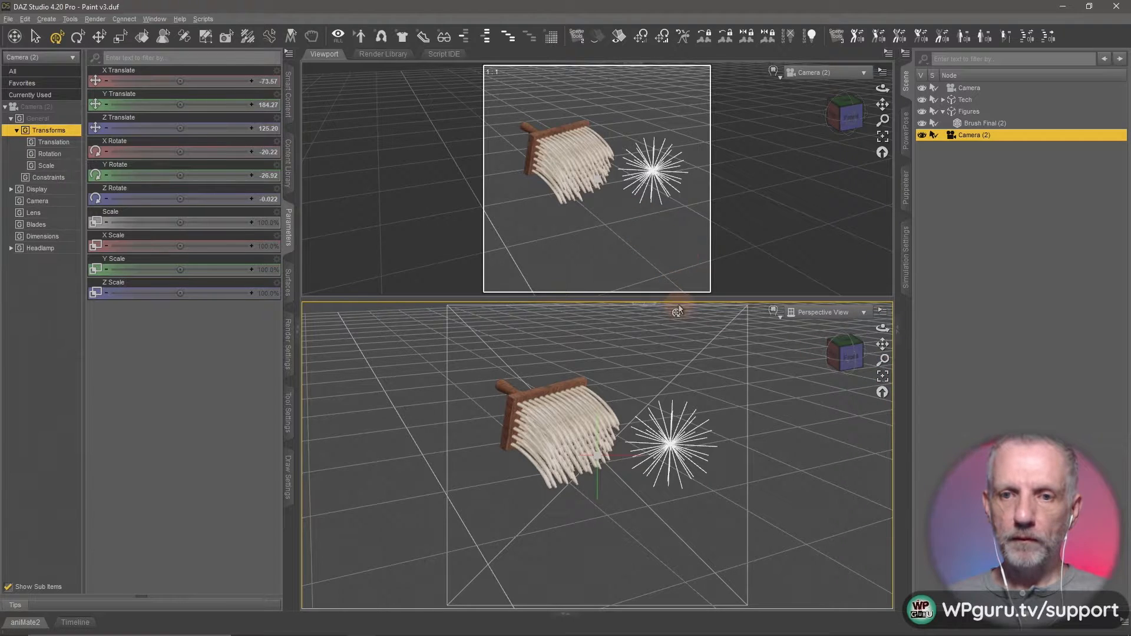
left_click_drag(681, 300, 678, 411)
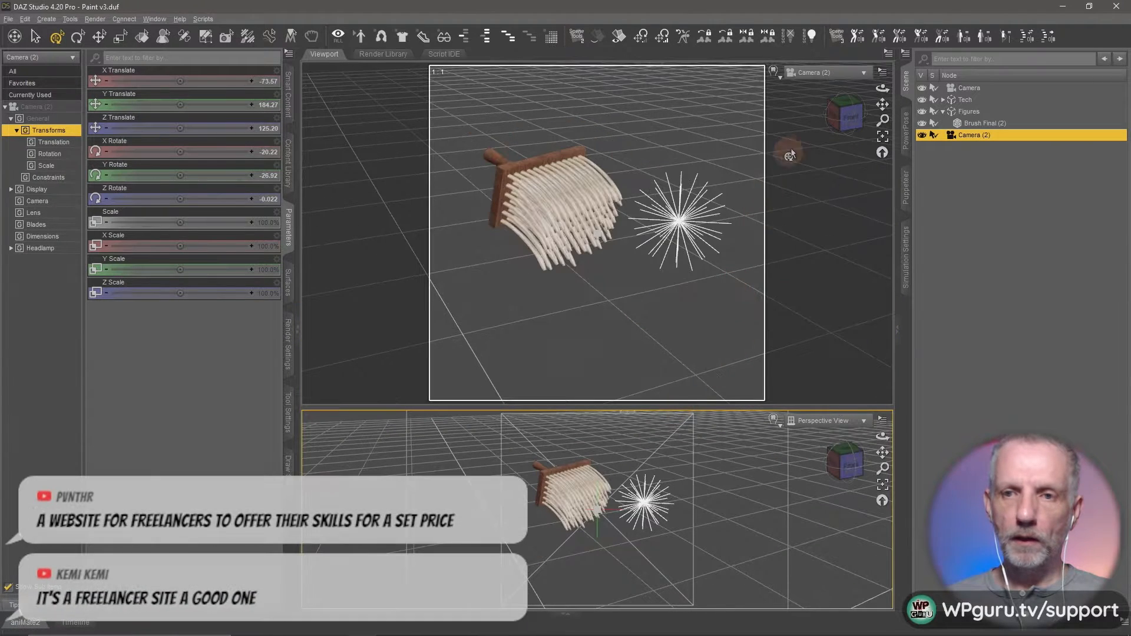
- Switch the Camera (2) viewport to the Iray preview and hide the PointLight in the Tech group
left_click(779, 75)
left_click(794, 220)
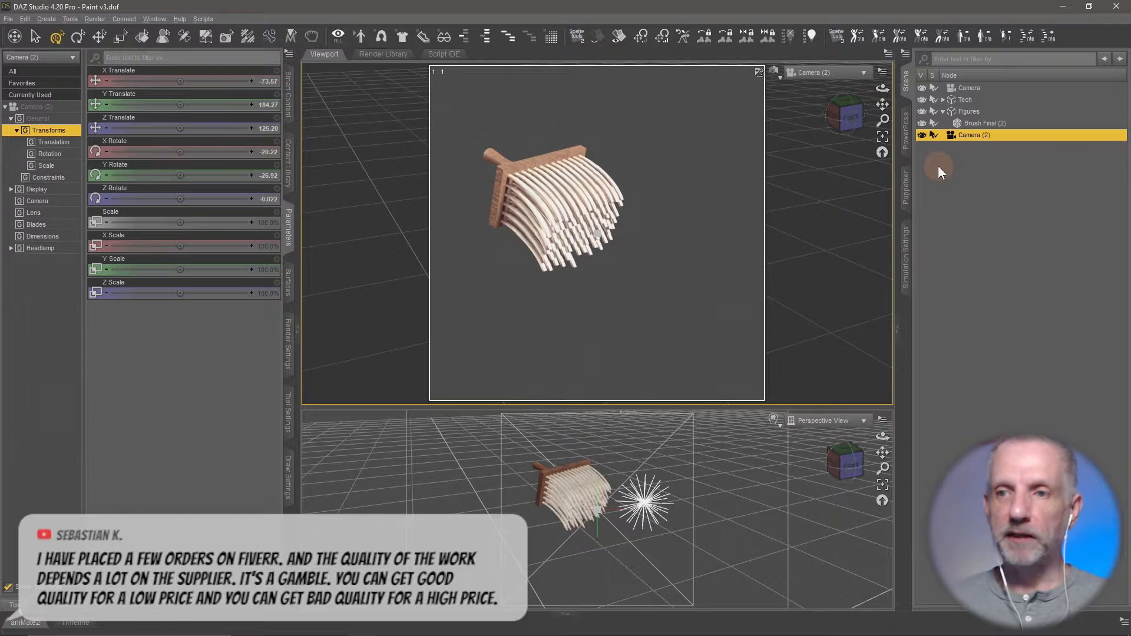
left_click(944, 100)
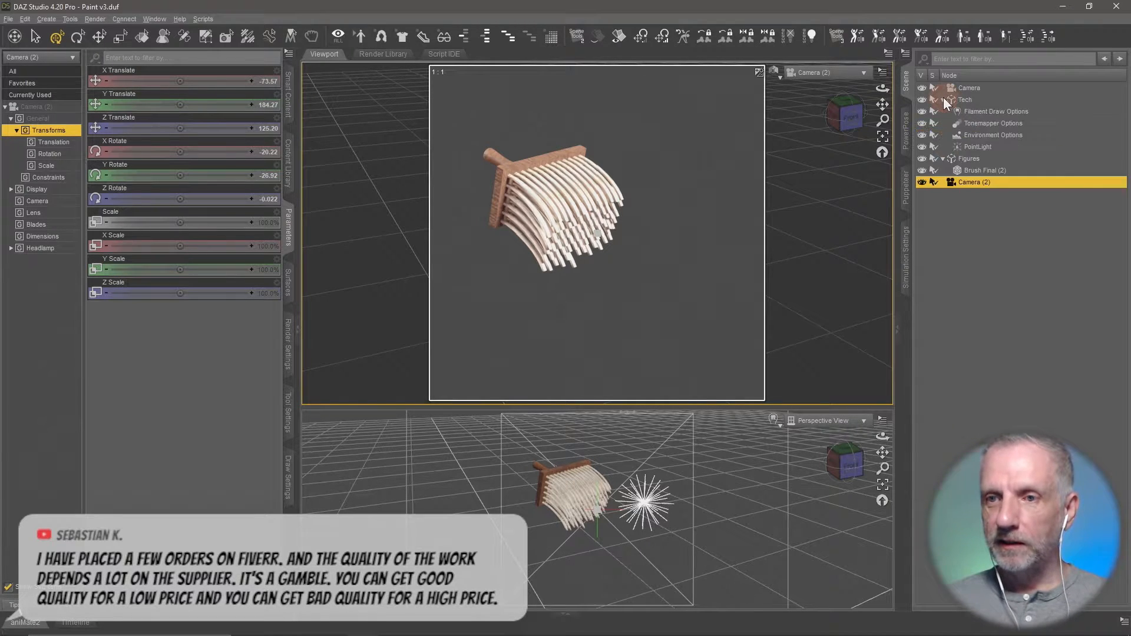
left_click(923, 148)
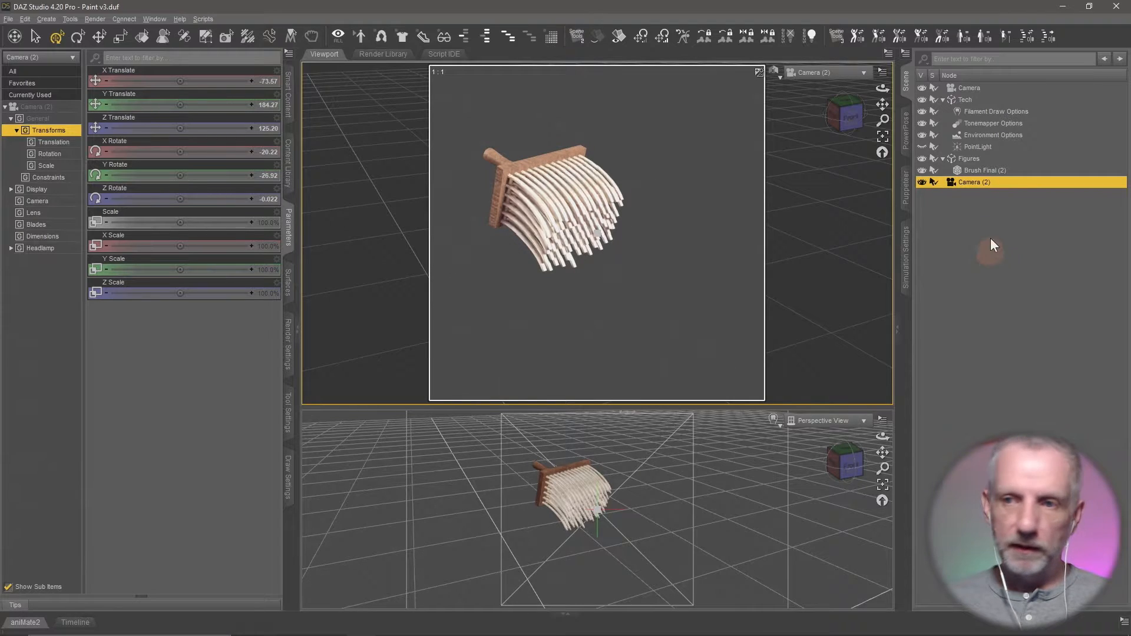
- Try an Environment Intensity of 0.20 in the render settings and settle on 0.40
left_click(288, 359)
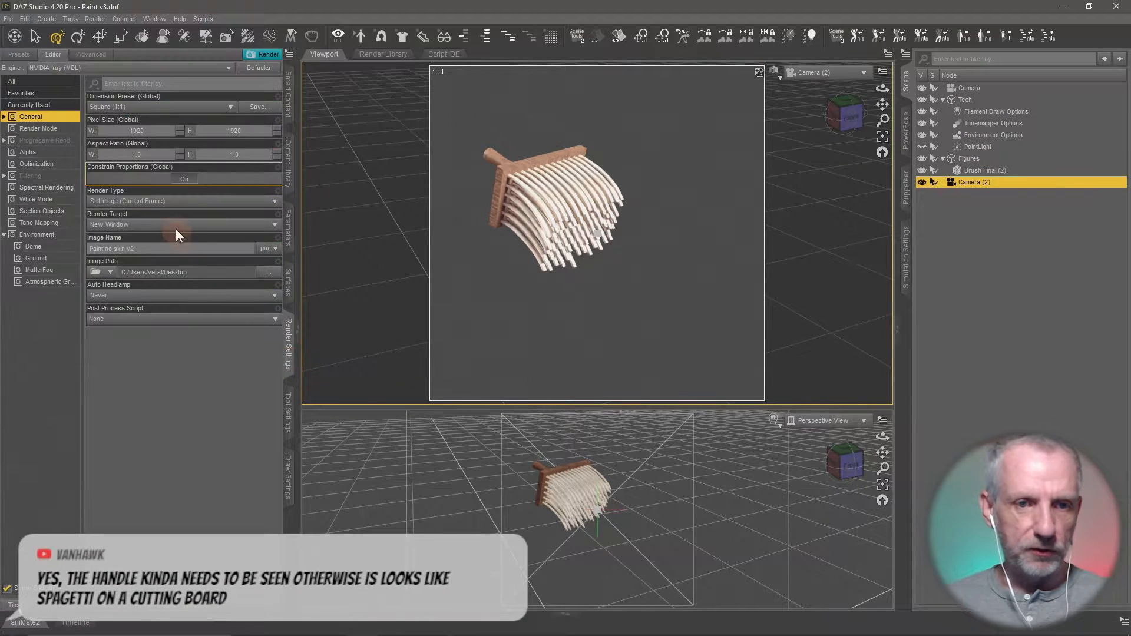
left_click(58, 241)
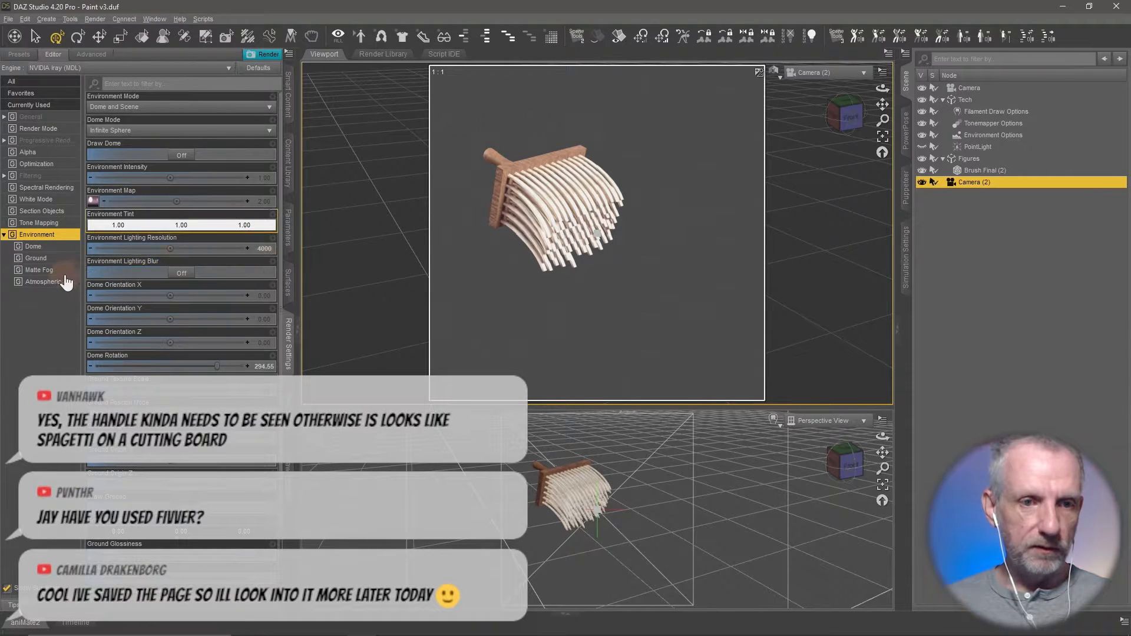
left_click(264, 178)
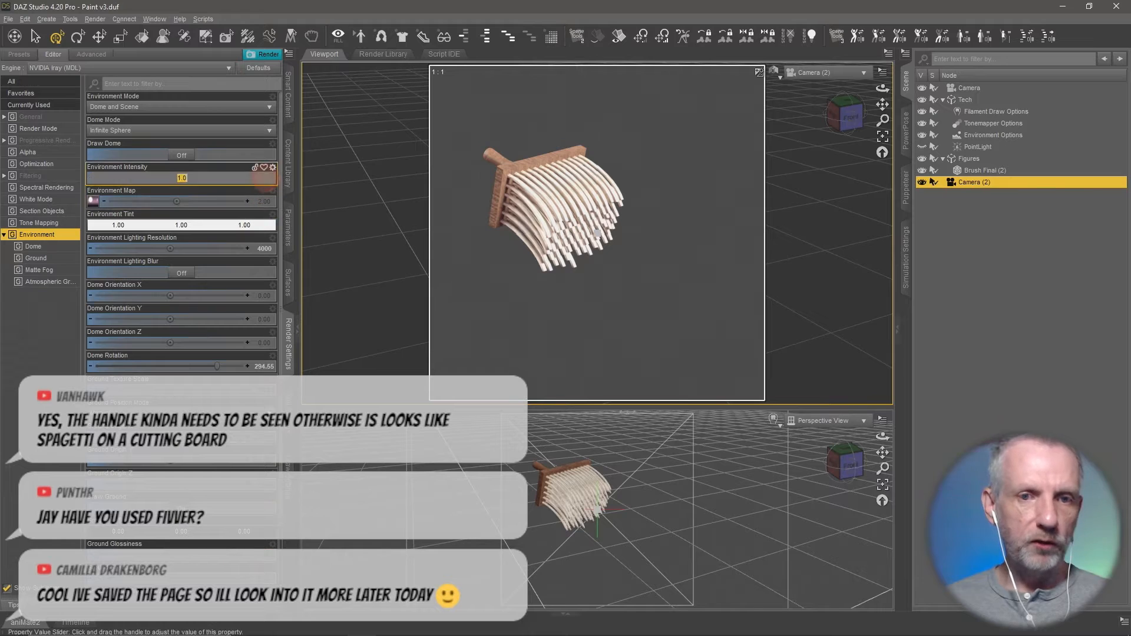
key("Return")
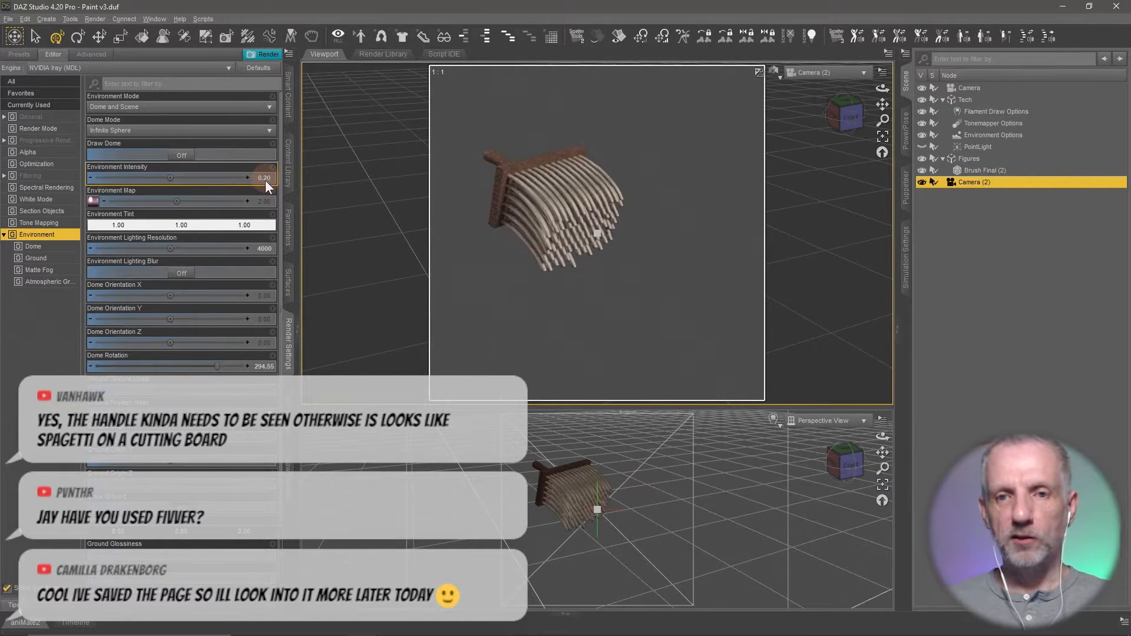
left_click(266, 181)
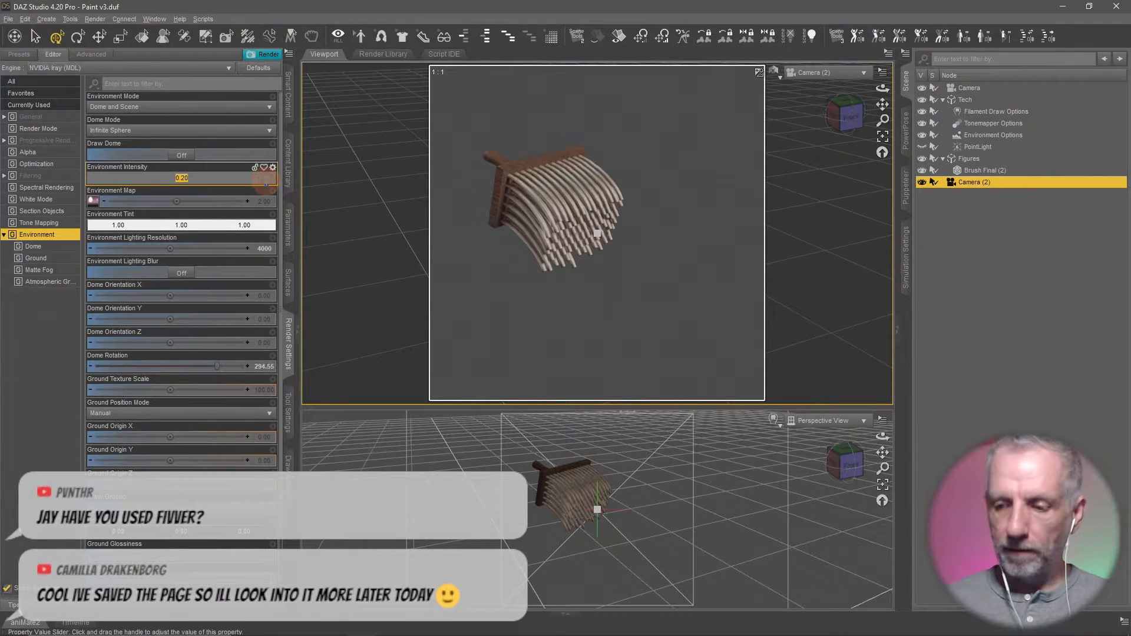
type(".4")
key("Return")
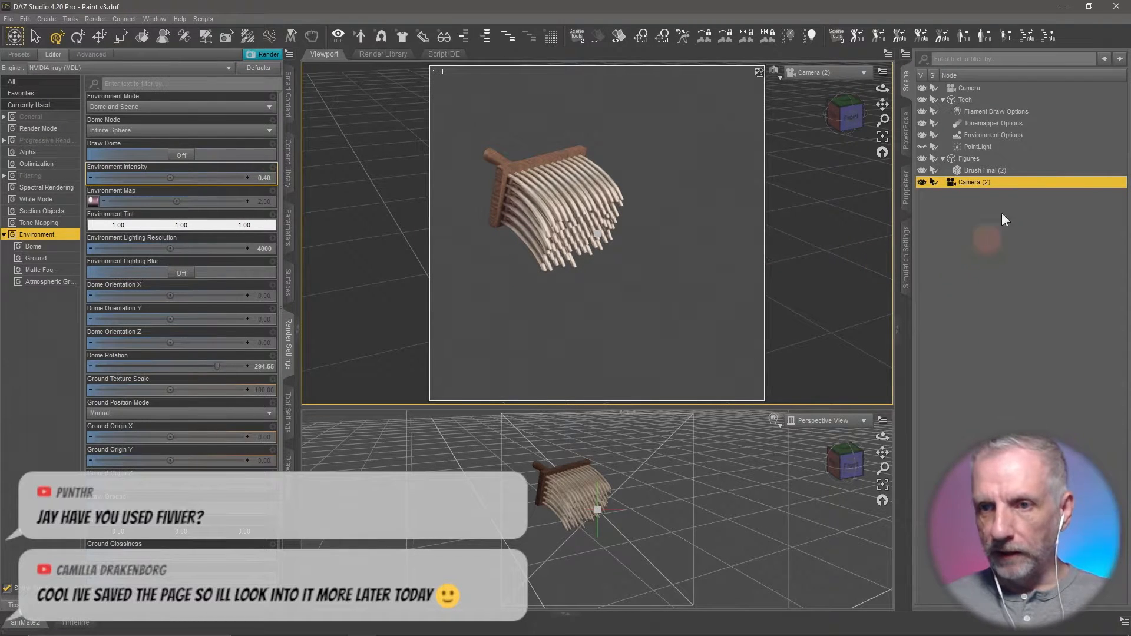
- Make the PointLight visible again and move it behind the brush, on the handle side
left_click(920, 146)
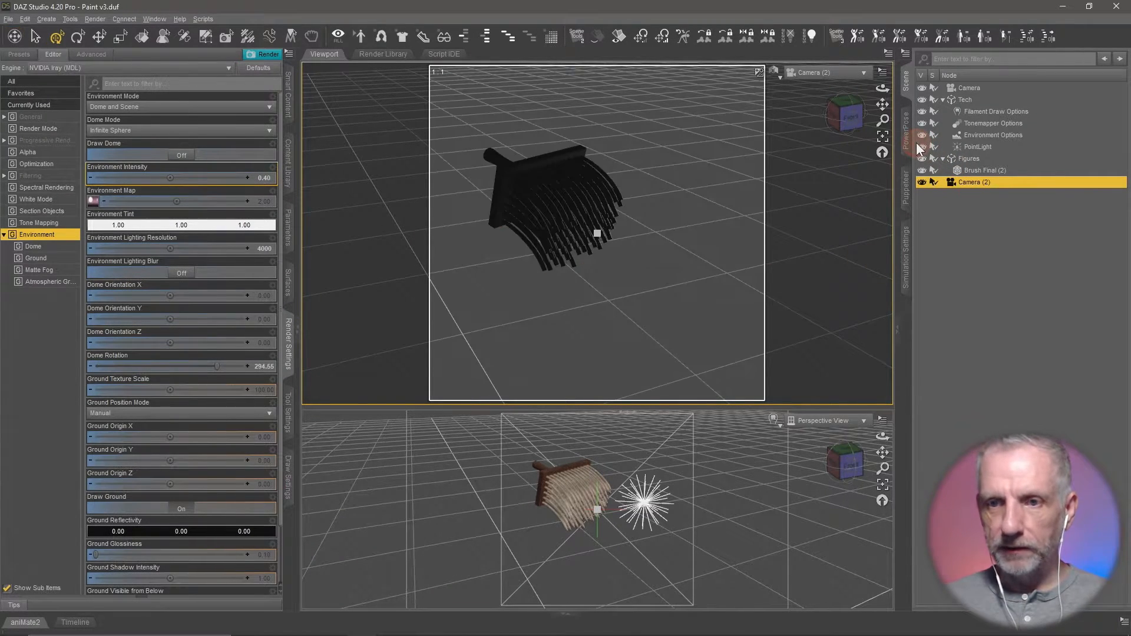
left_click(921, 147)
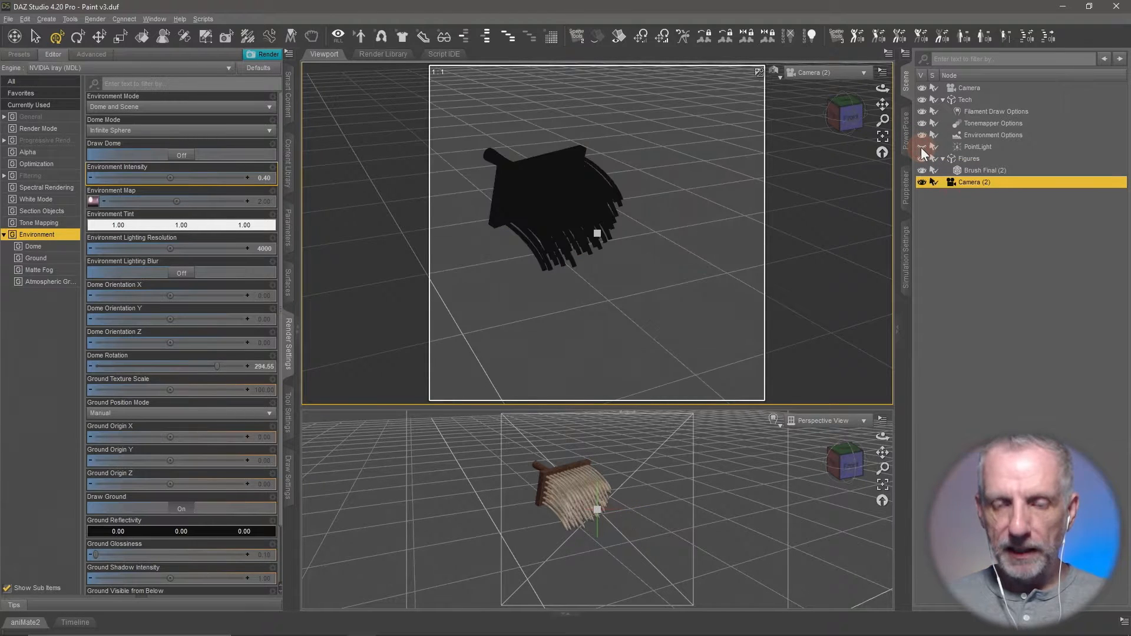
left_click(929, 147)
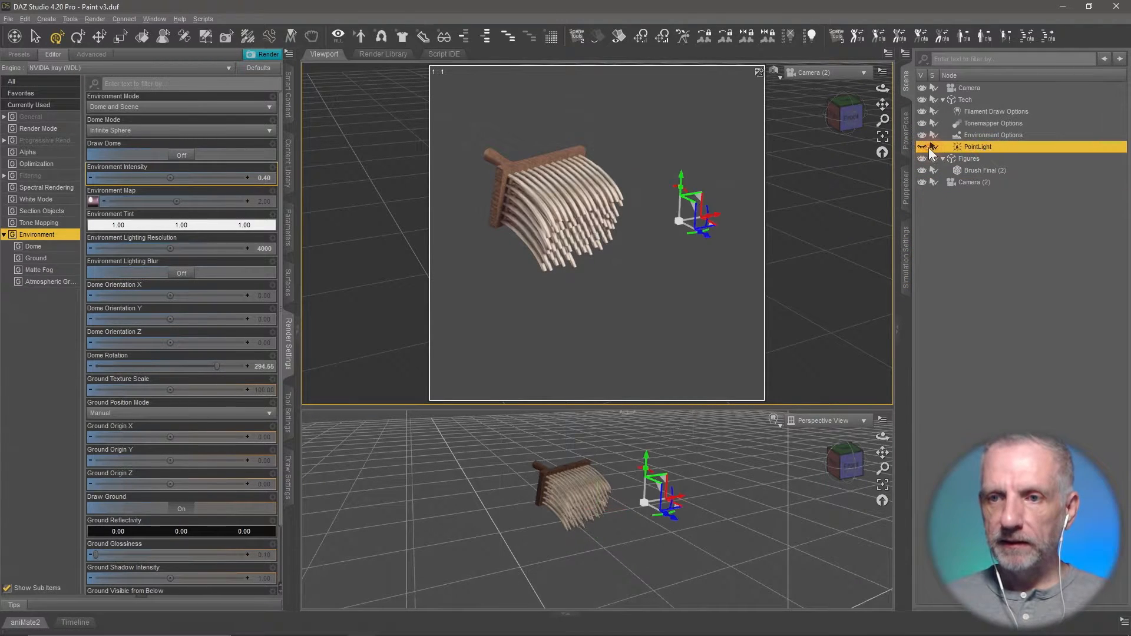
left_click(925, 146)
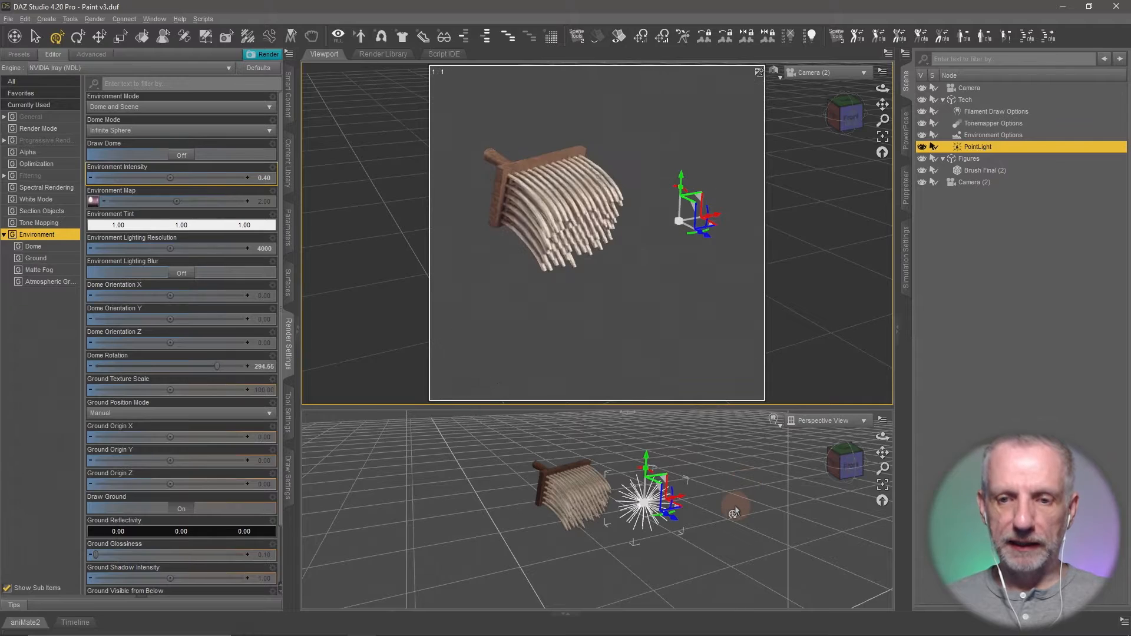
left_click_drag(734, 505, 703, 504)
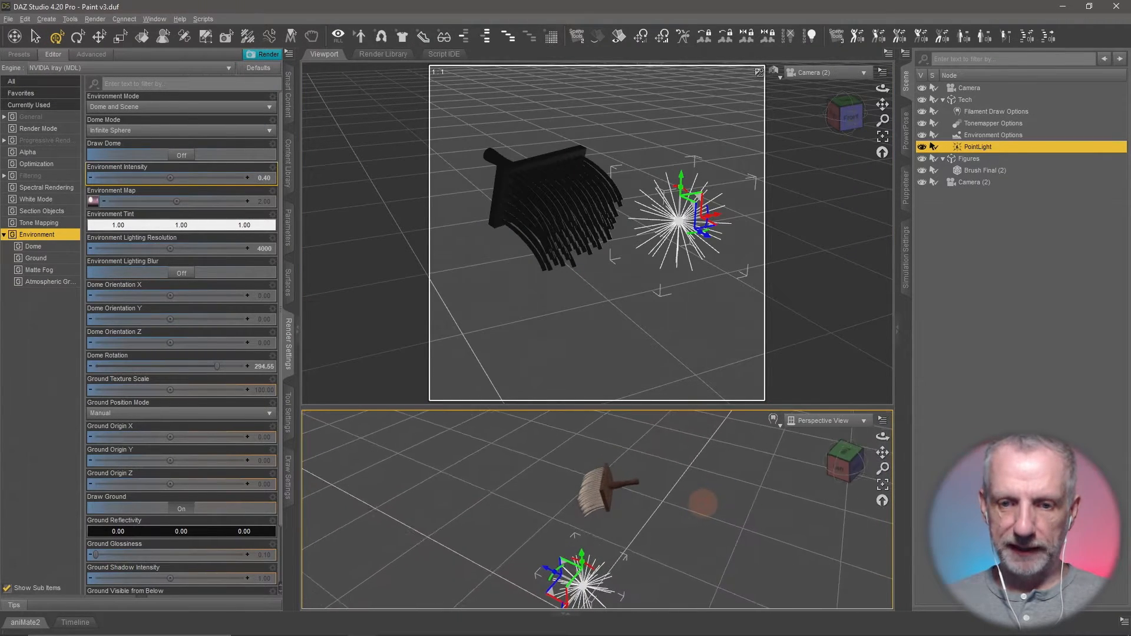
mouse_move(545, 599)
left_mouse_down()
mouse_move(636, 502)
mouse_move(643, 536)
mouse_move(664, 532)
mouse_move(689, 471)
left_mouse_up()
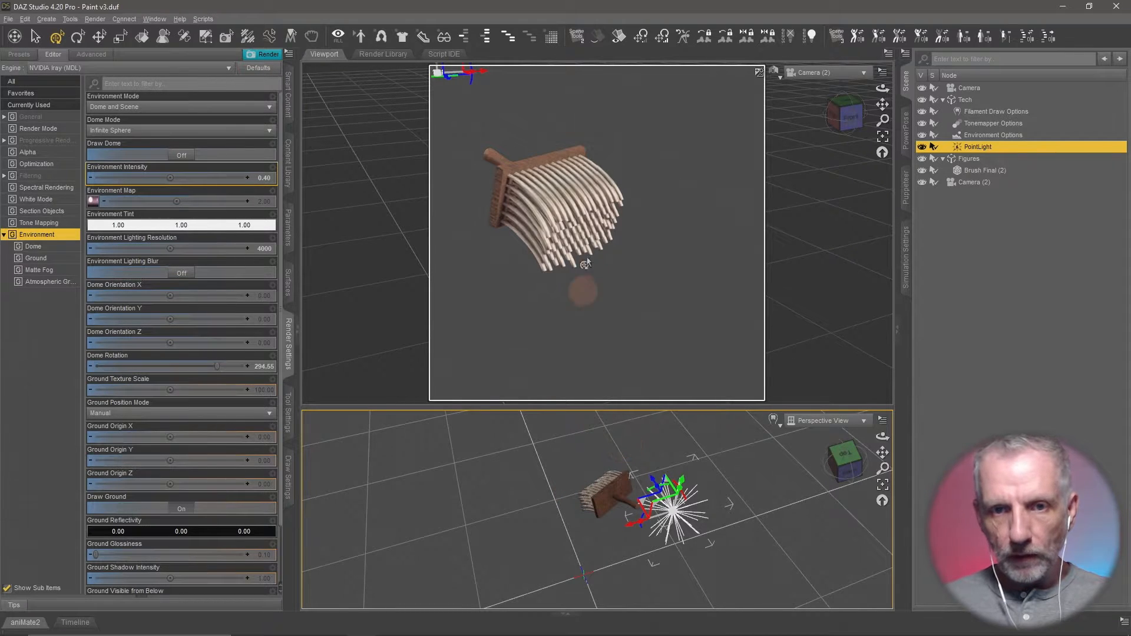
- Enlarge the Perspective View and reframe Camera (2) so the brush fills more of the square frame
left_click_drag(630, 459, 603, 461)
scroll(602, 459, "up", 4)
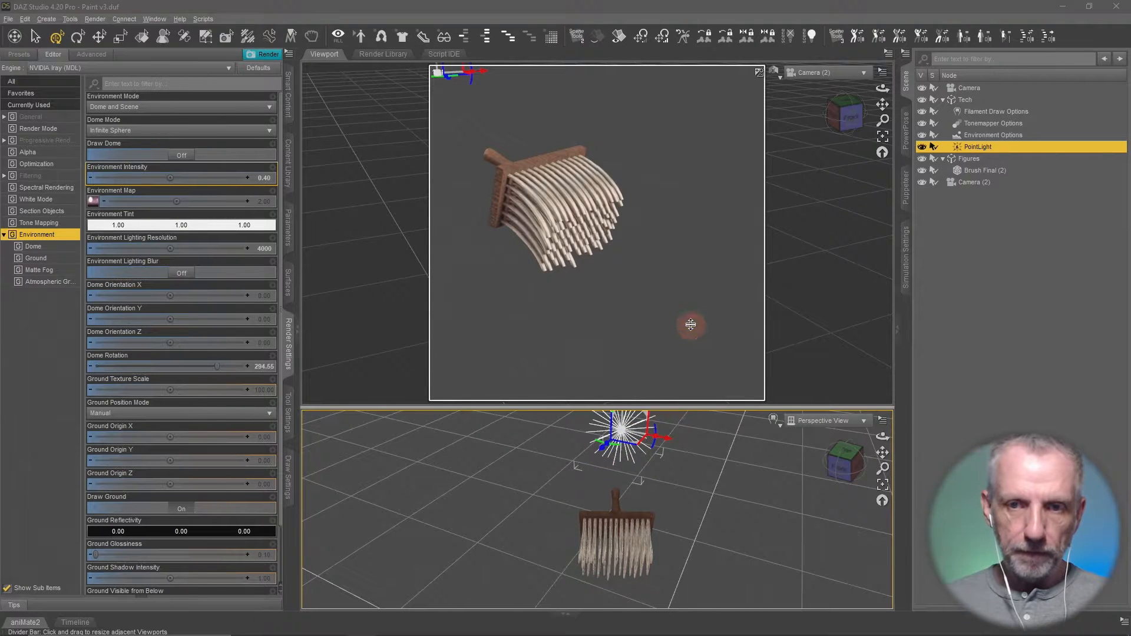
left_click_drag(669, 274, 667, 263)
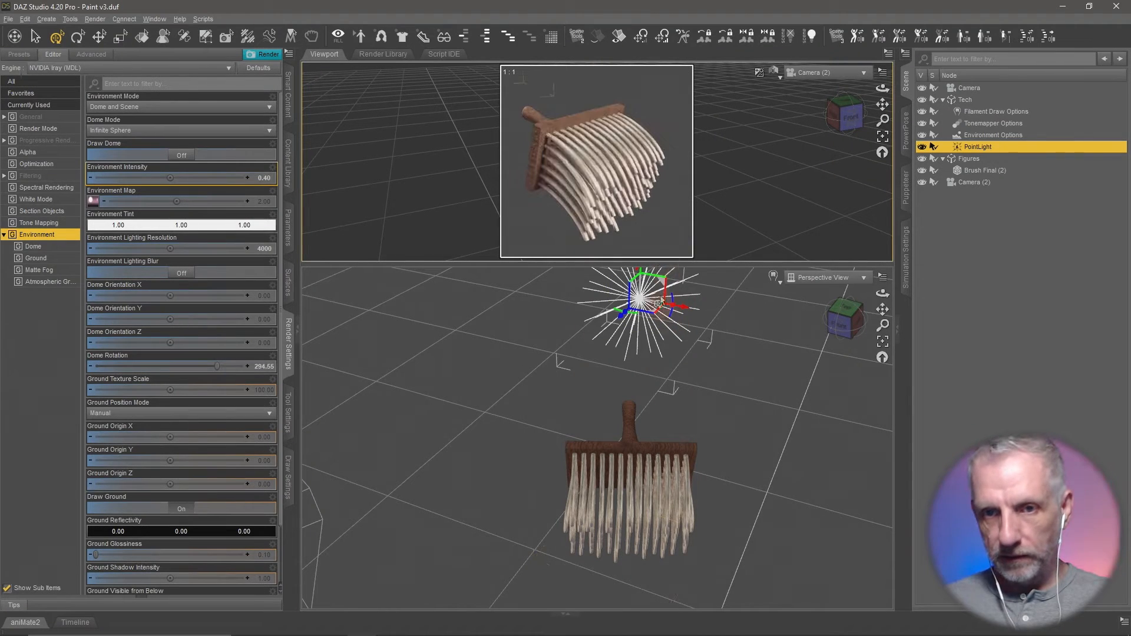
left_click_drag(673, 347, 673, 346)
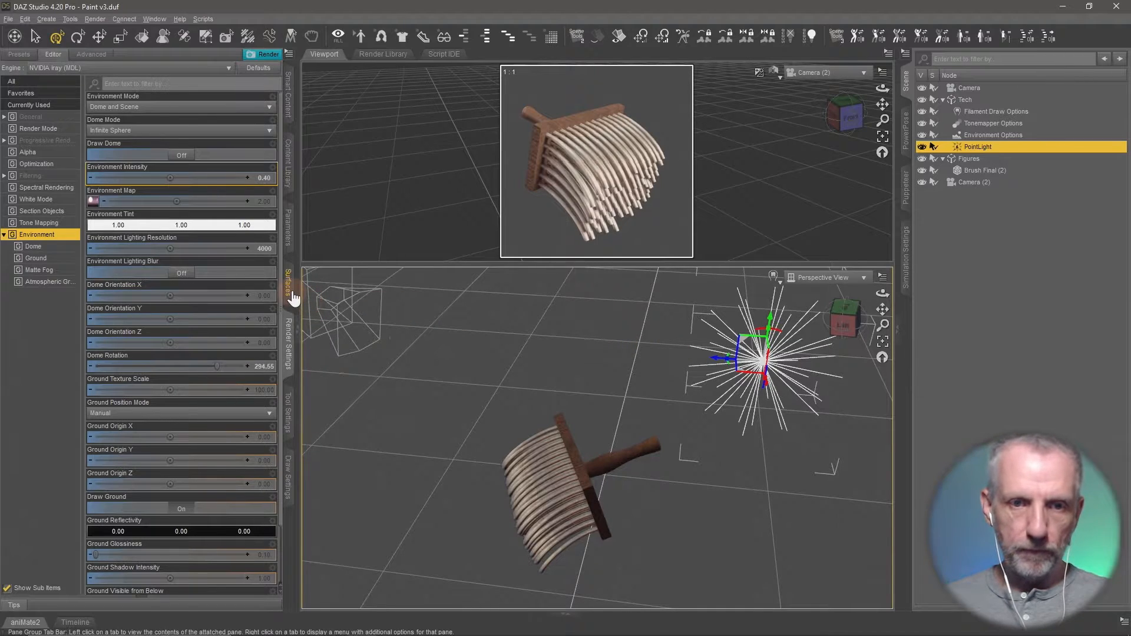
- Try a Luminous Flux of 50000 lumens for the PointLight and replace it with 10000
left_click(288, 229)
left_click(37, 201)
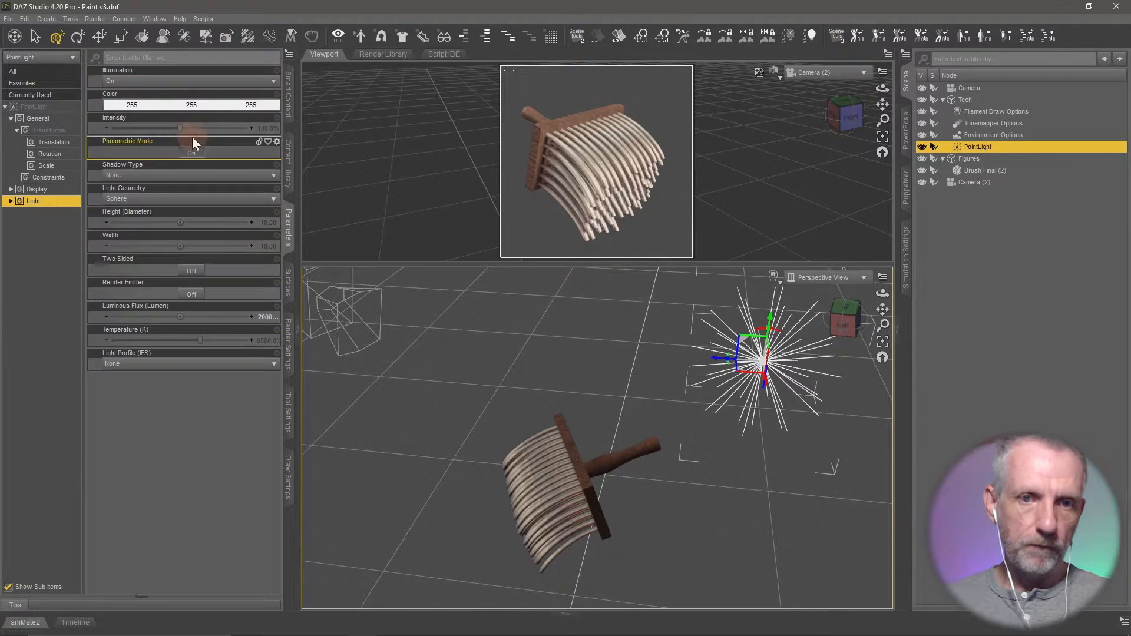
left_click(52, 239)
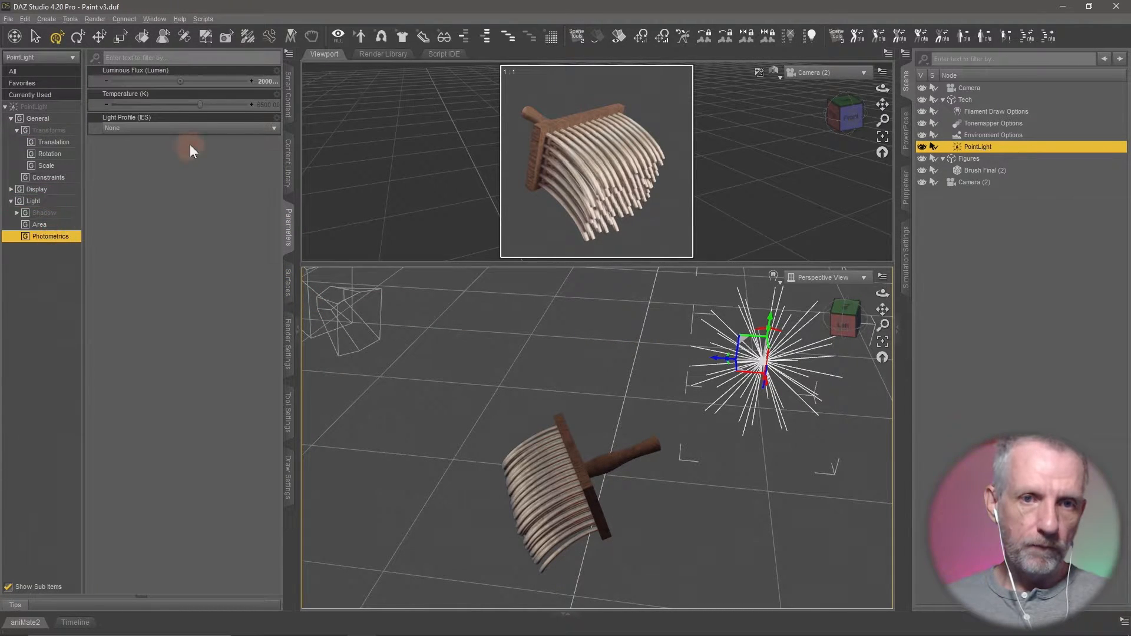
left_click(269, 80)
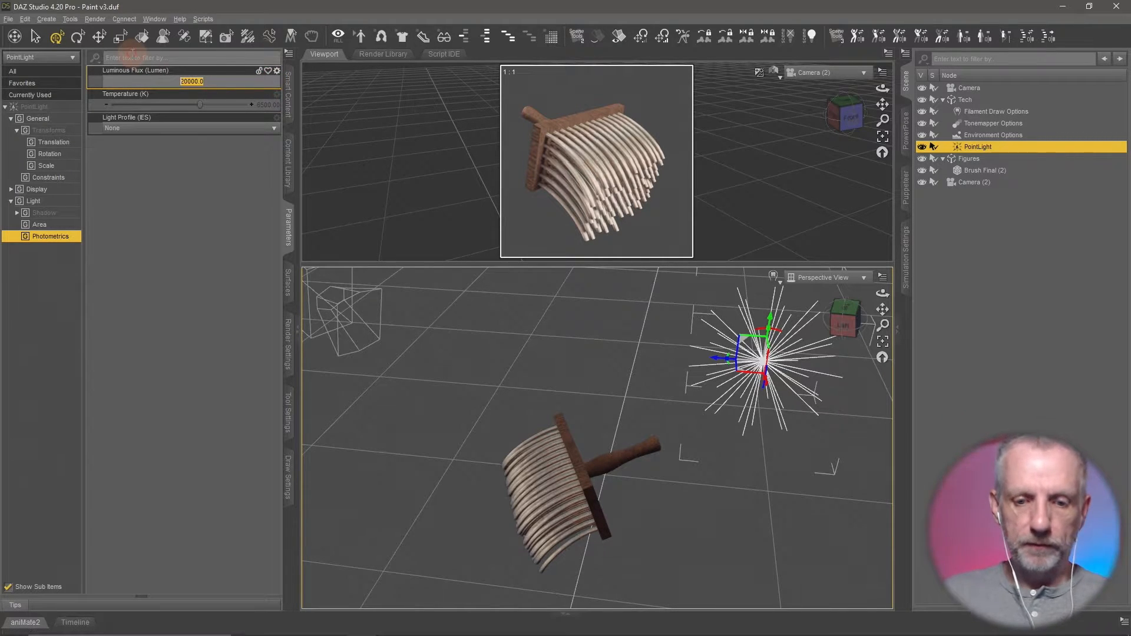
type("5000")
key("Return")
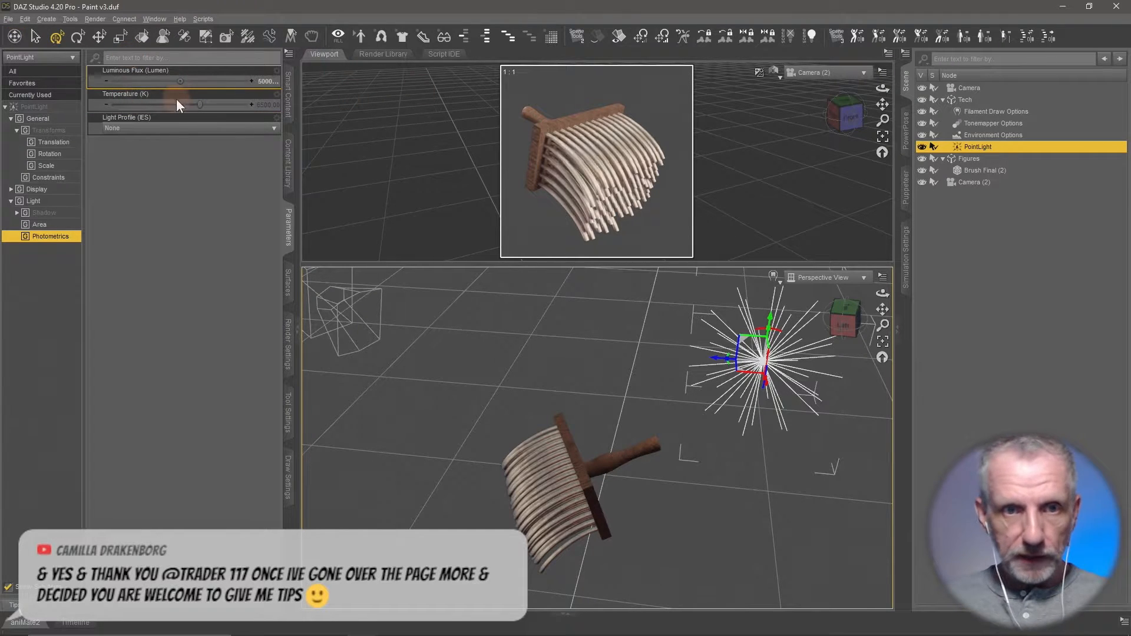
left_click(254, 81)
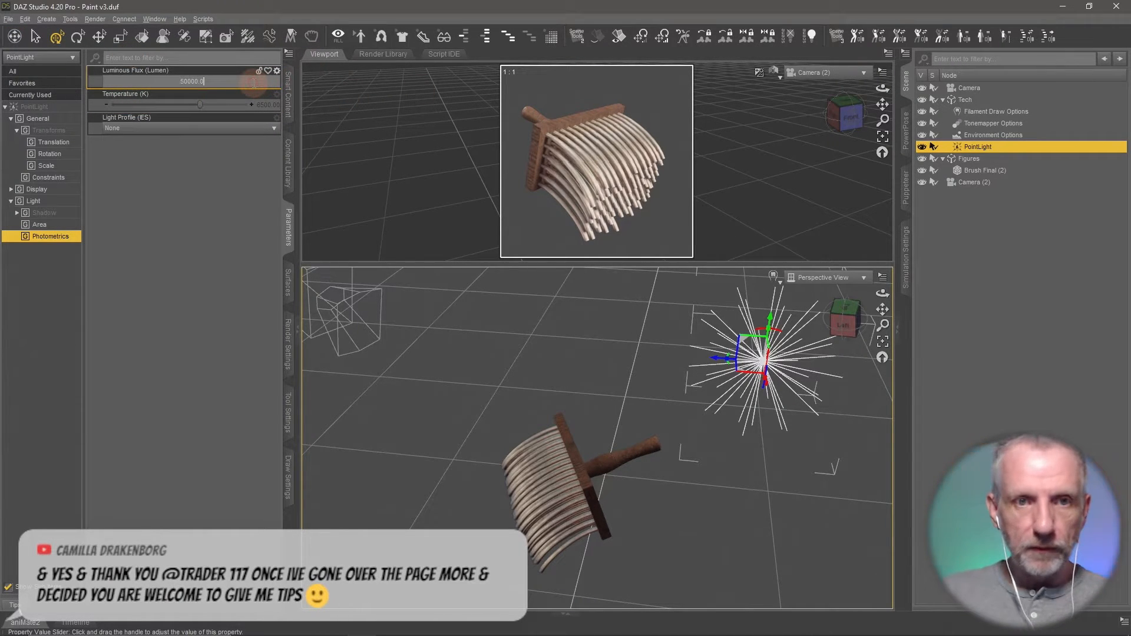
type("10000")
key("Return")
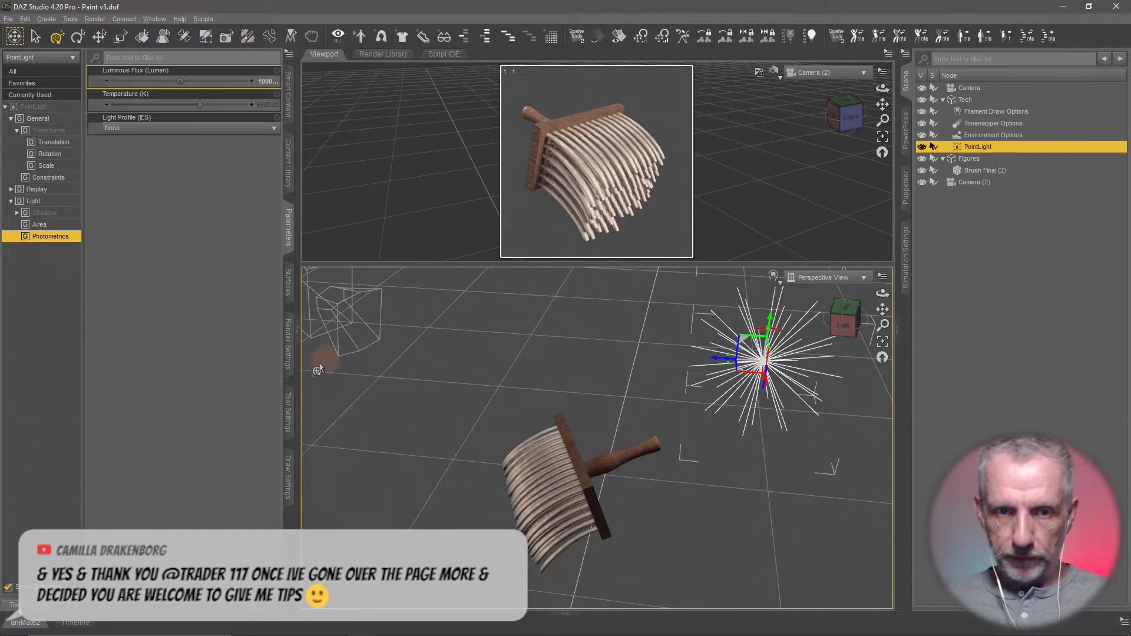
- Set the Environment Intensity in the render settings to 0.30
left_click(288, 356)
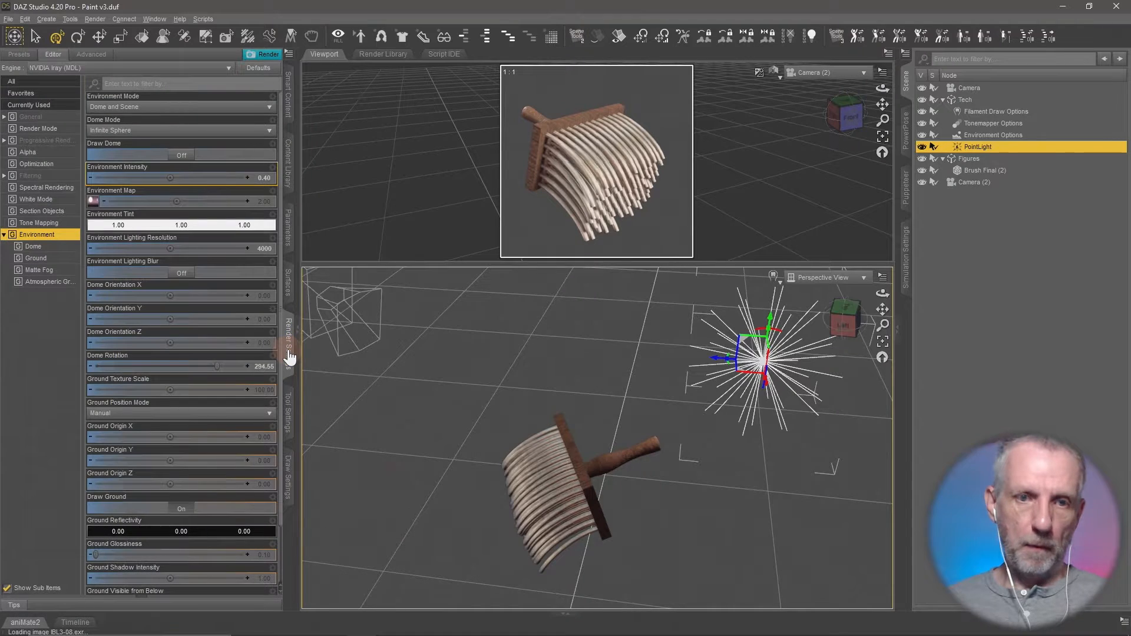
left_click(263, 178)
key("BackSpace")
type("0.3")
key("Return")
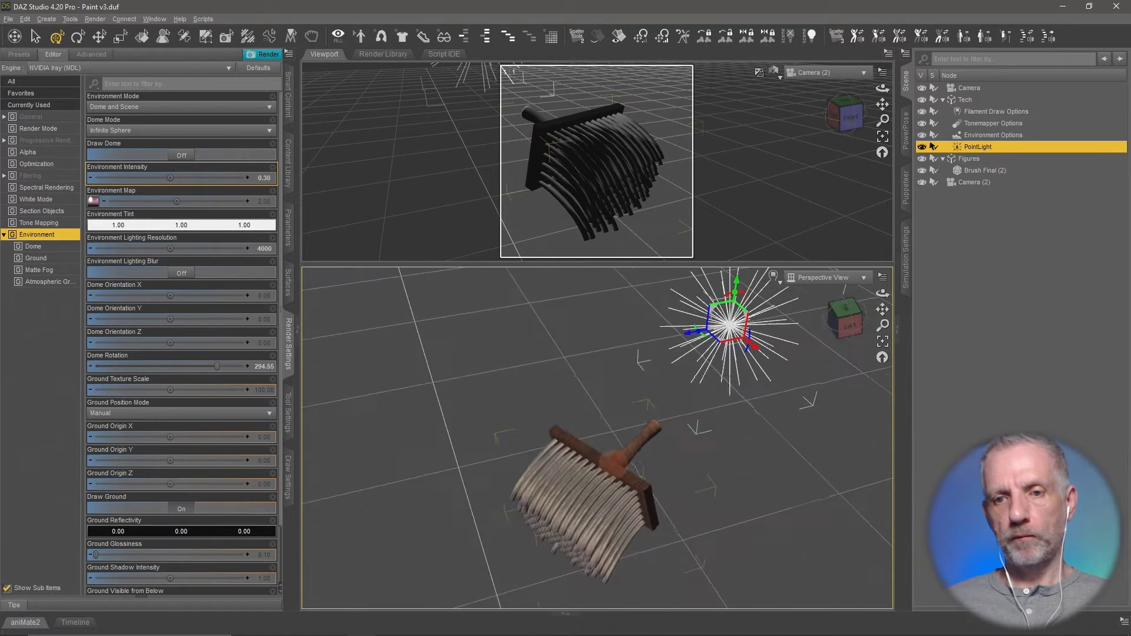
- Lower the PointLight slightly behind the brush handle and enlarge the Camera (2) view
left_click_drag(635, 464, 710, 476)
mouse_move(644, 307)
left_mouse_down()
mouse_move(573, 339)
mouse_move(589, 322)
mouse_move(581, 335)
mouse_move(718, 317)
mouse_move(730, 341)
mouse_move(707, 322)
mouse_move(551, 338)
mouse_move(618, 327)
left_mouse_up()
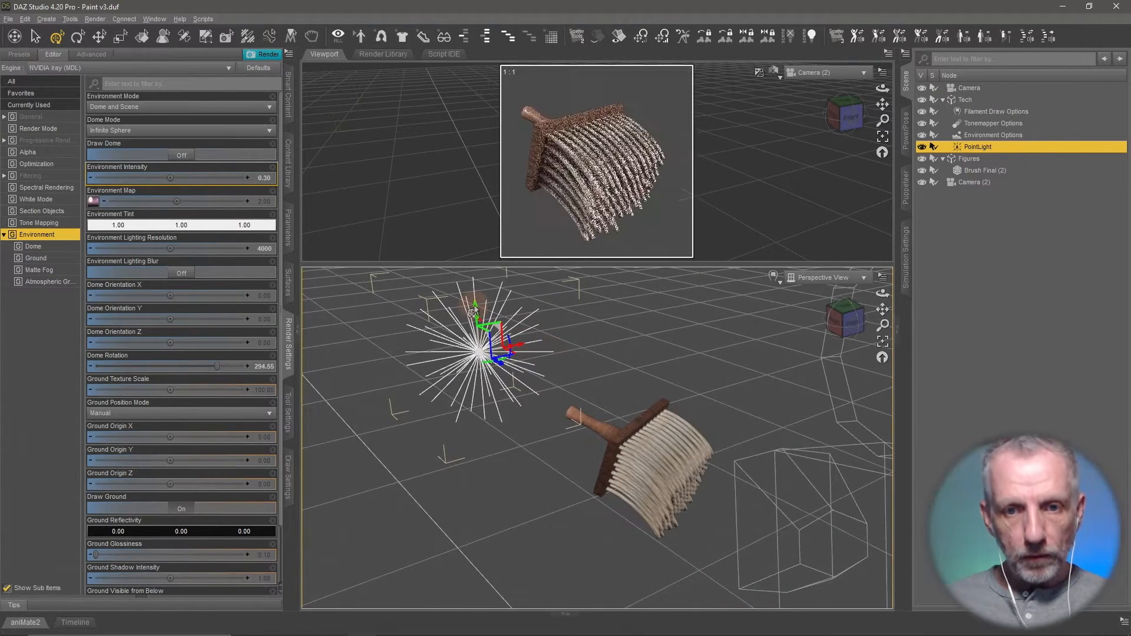
left_click_drag(476, 309, 481, 345)
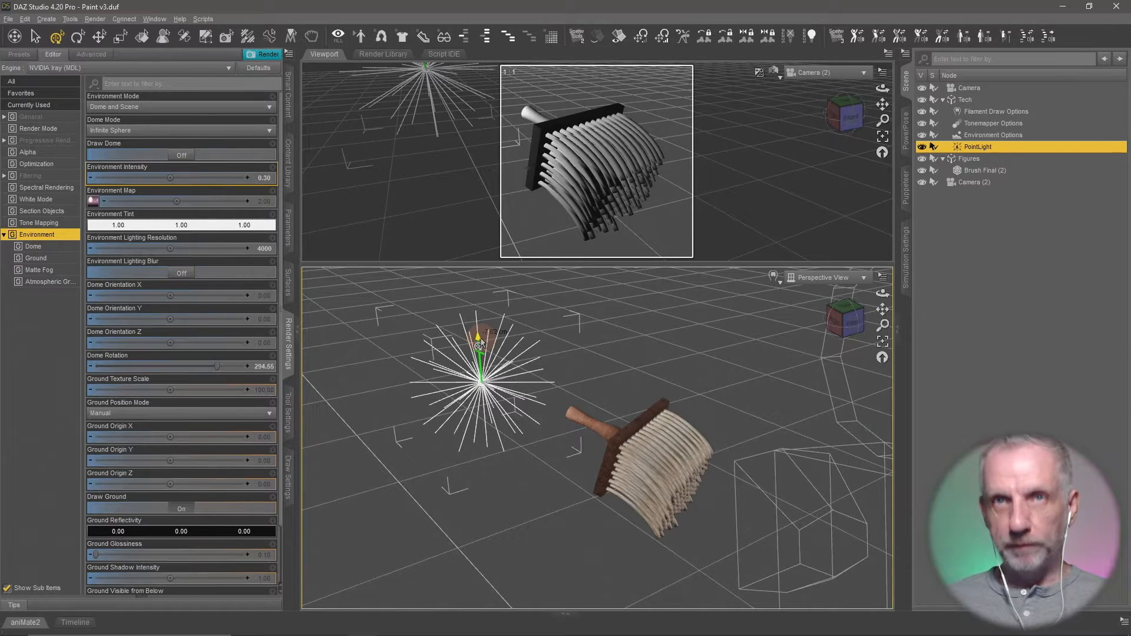
left_click_drag(480, 345, 480, 347)
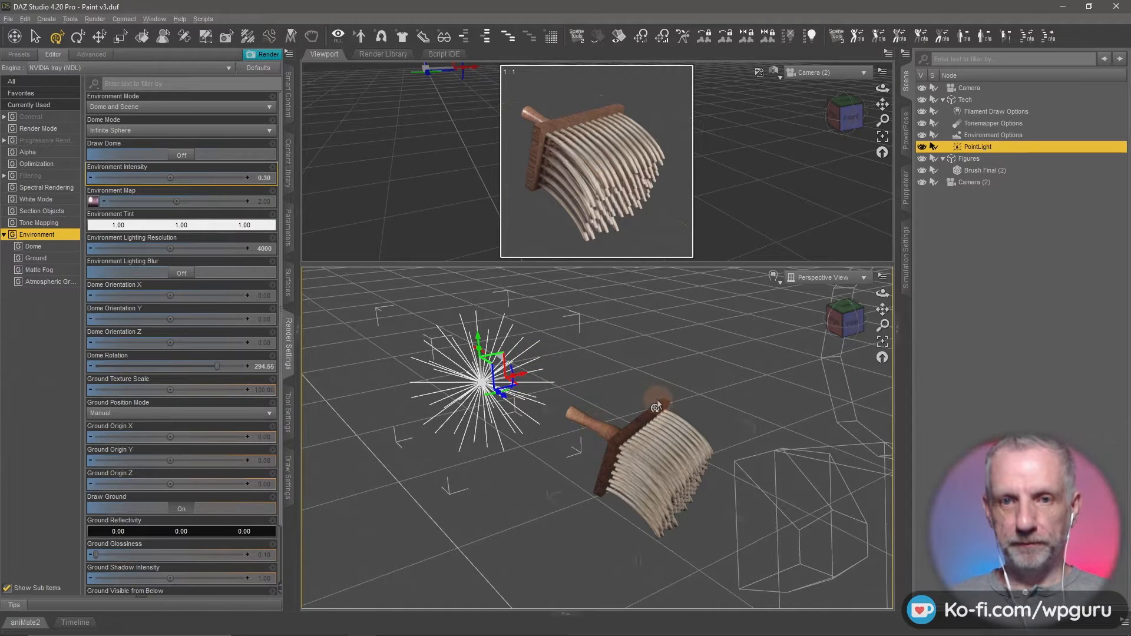
left_click_drag(659, 405, 652, 403)
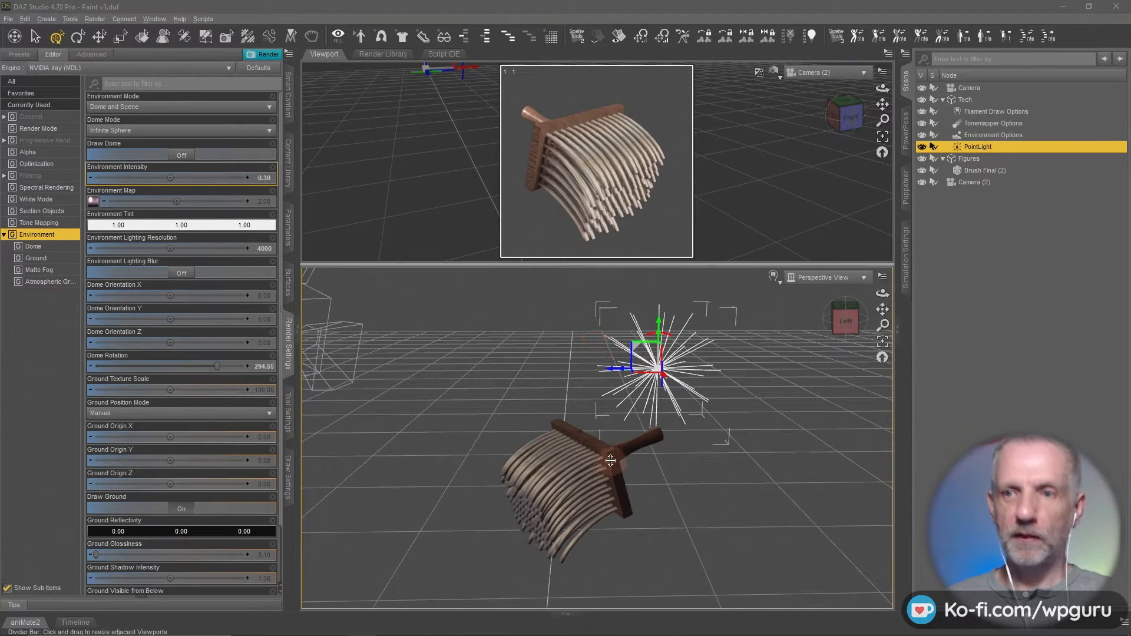
left_click_drag(610, 461, 610, 461)
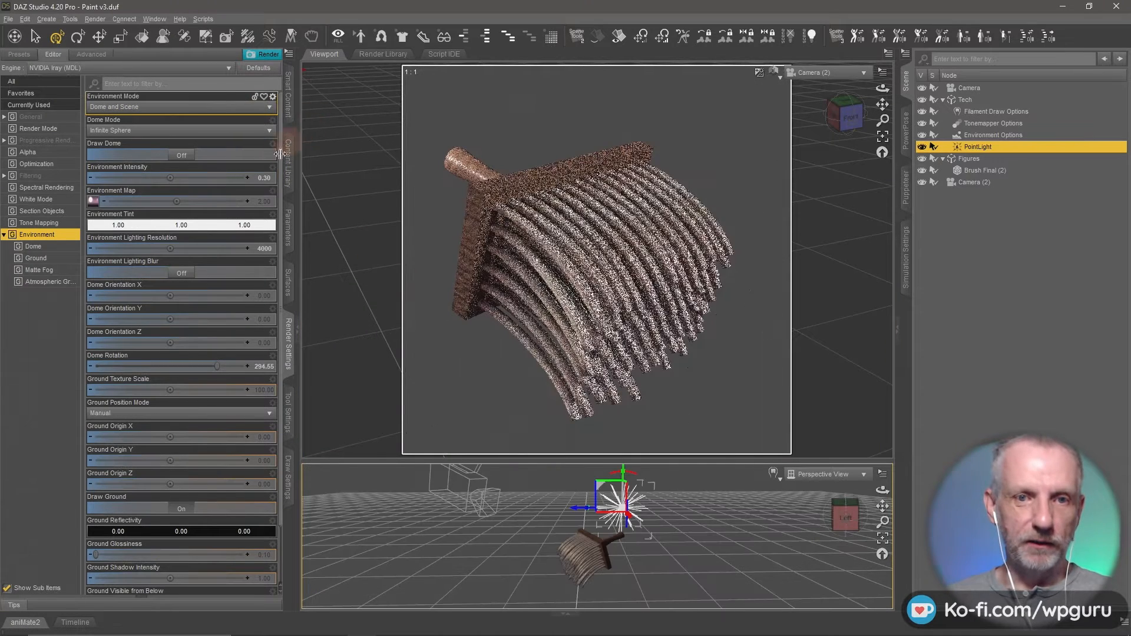
- Save the scene as Paint Brush Icon in the Daz Scenes folder, keeping the default save options
left_click(288, 171)
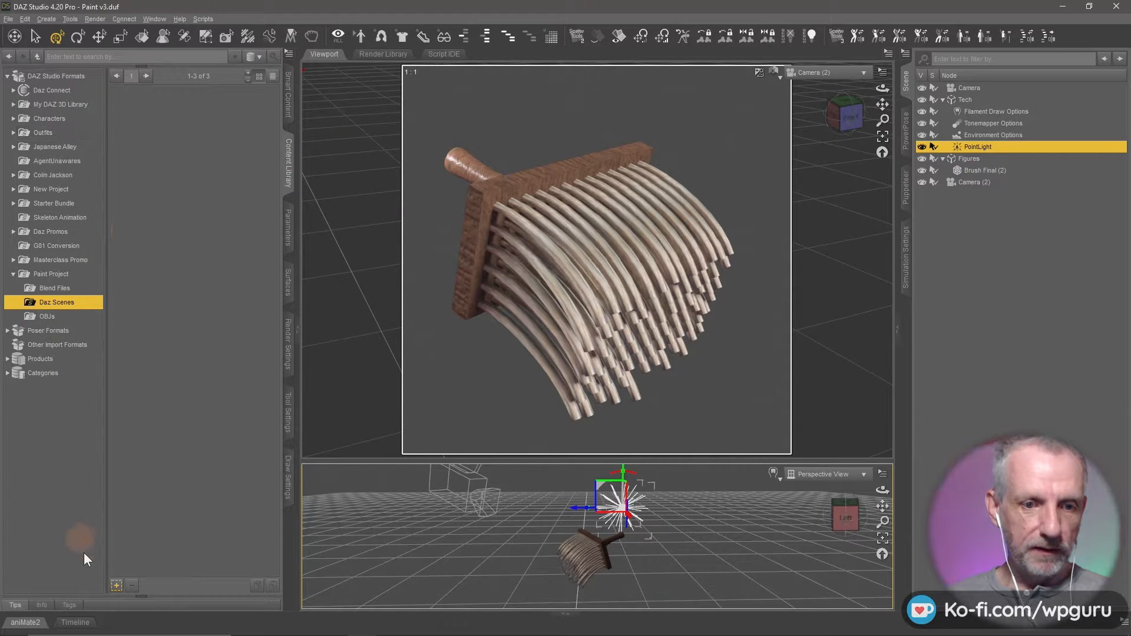
left_click(123, 586)
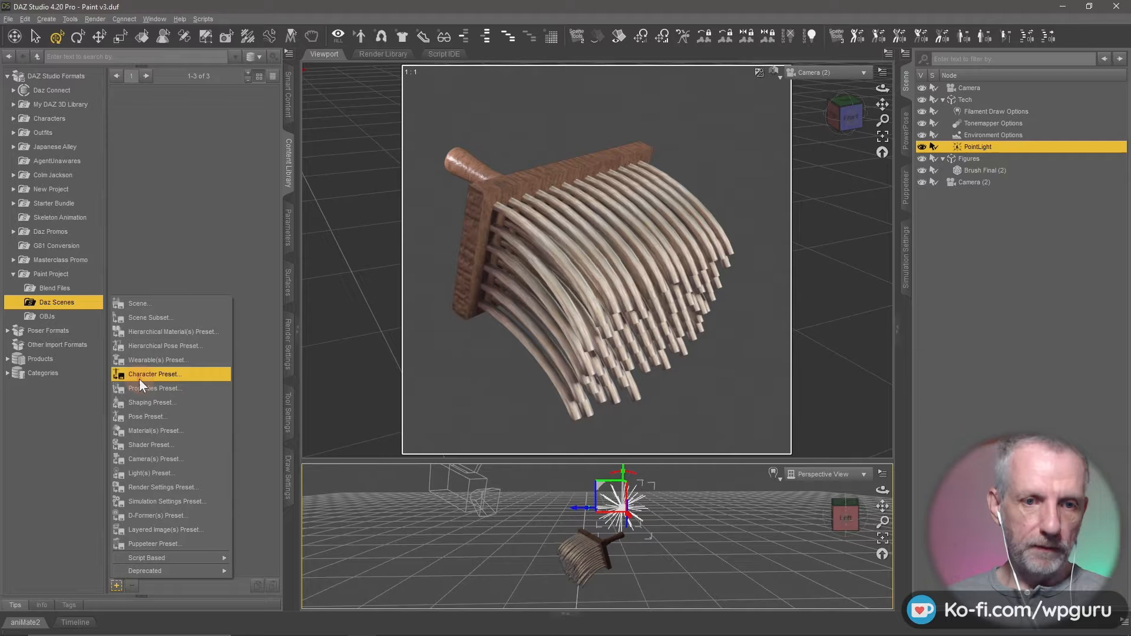
left_click(155, 301)
type("Paint ")
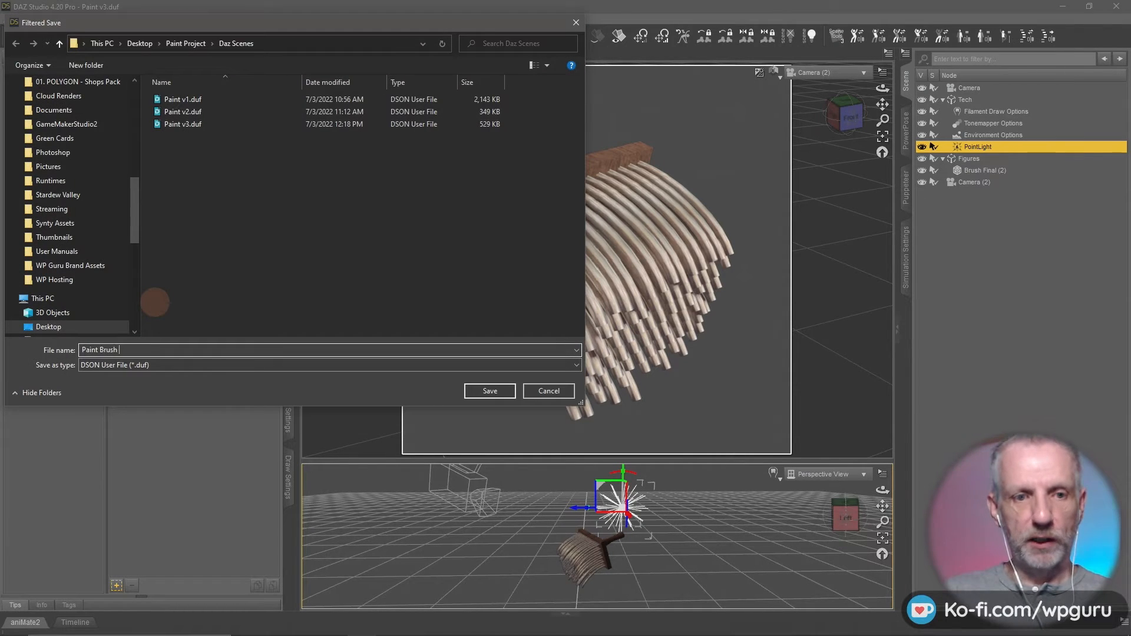
type("Brush")
key("Return")
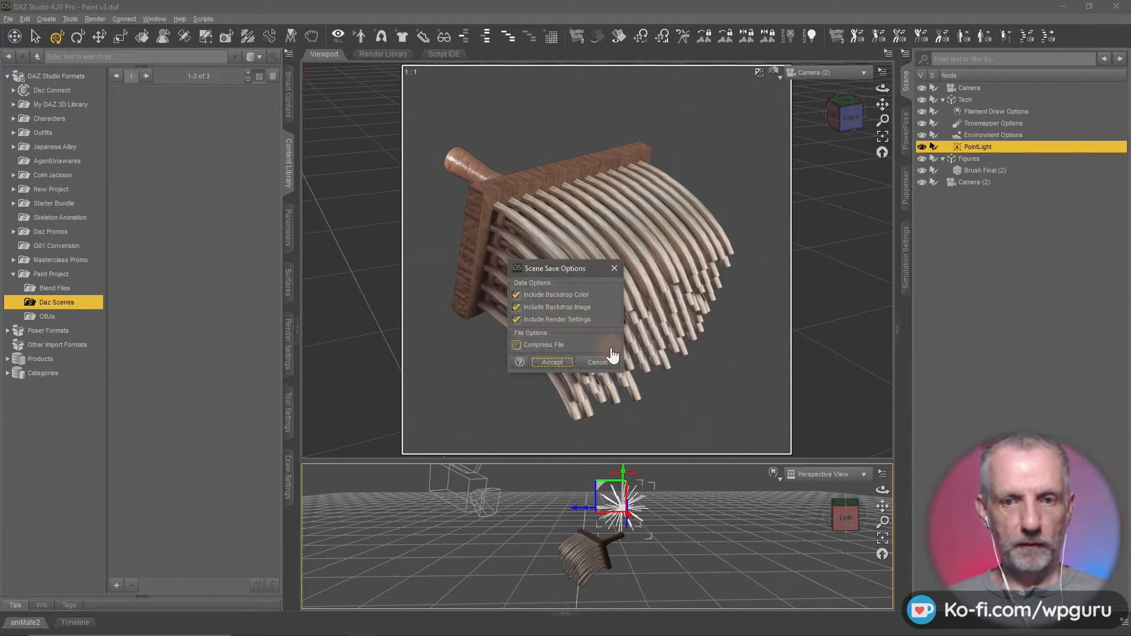
left_click(546, 363)
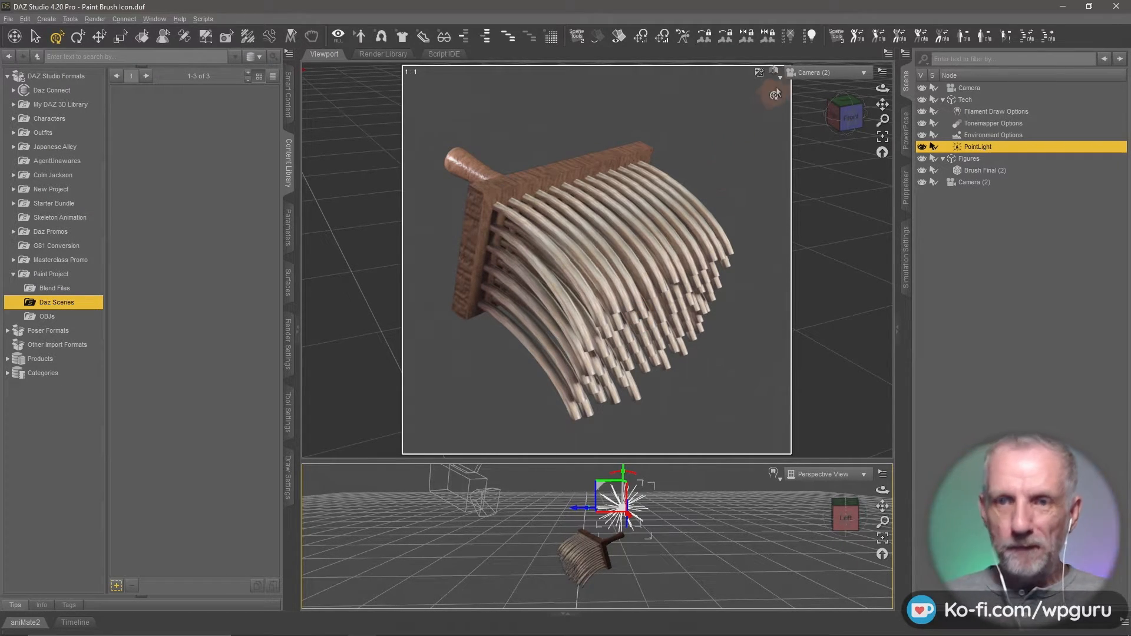
- Set the Max Samples for progressive rendering to 200
left_click(289, 284)
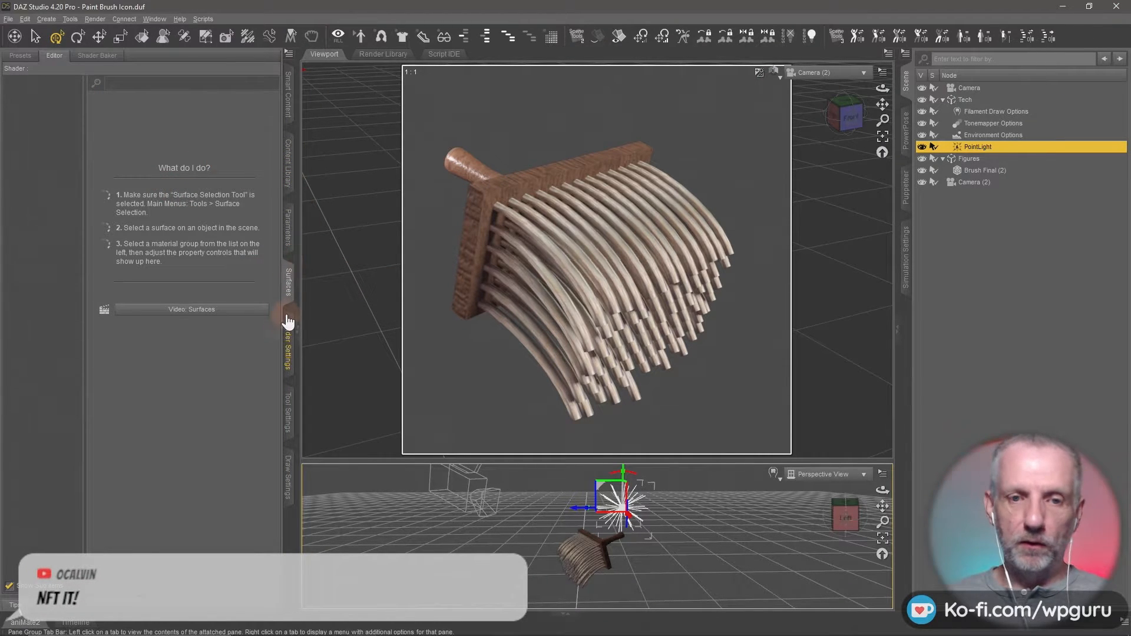
left_click(294, 345)
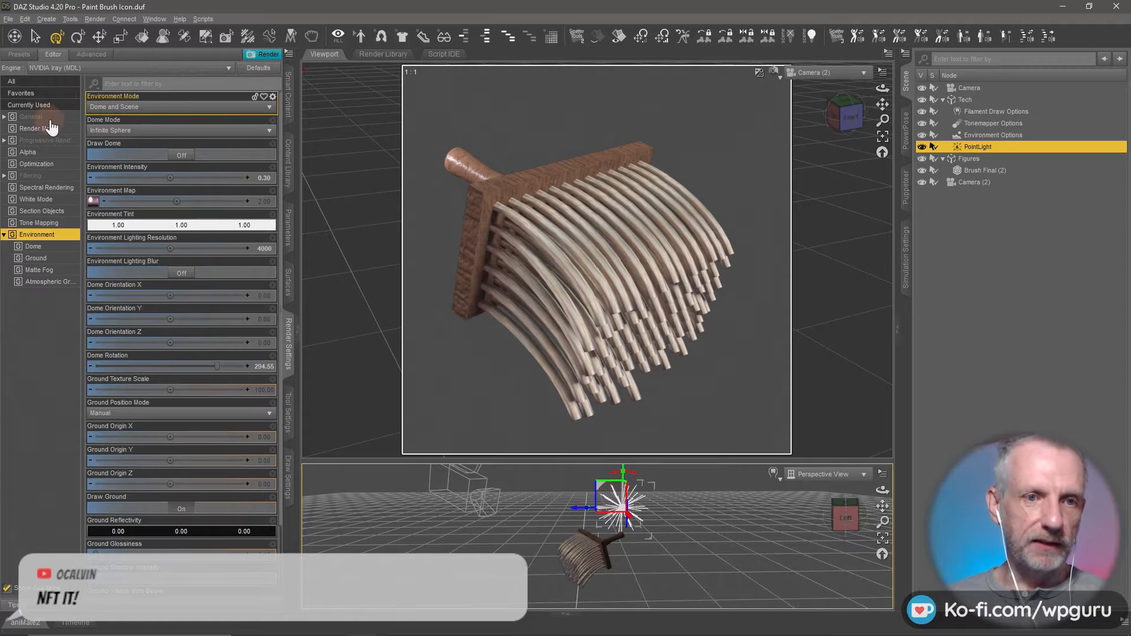
left_click(49, 118)
left_click(139, 131)
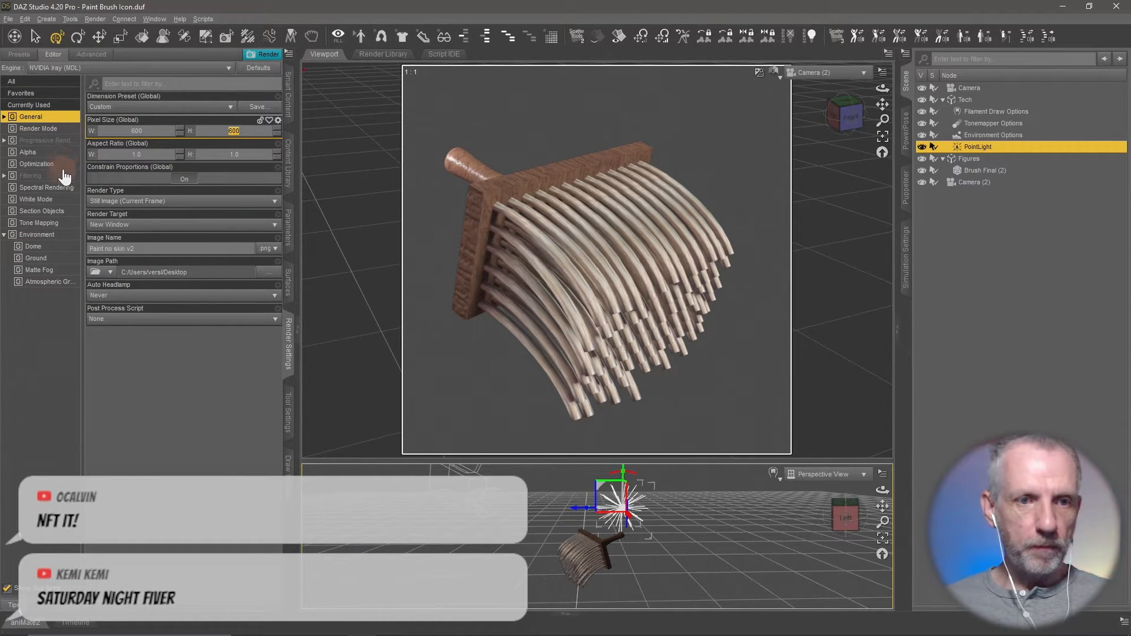
left_click(58, 140)
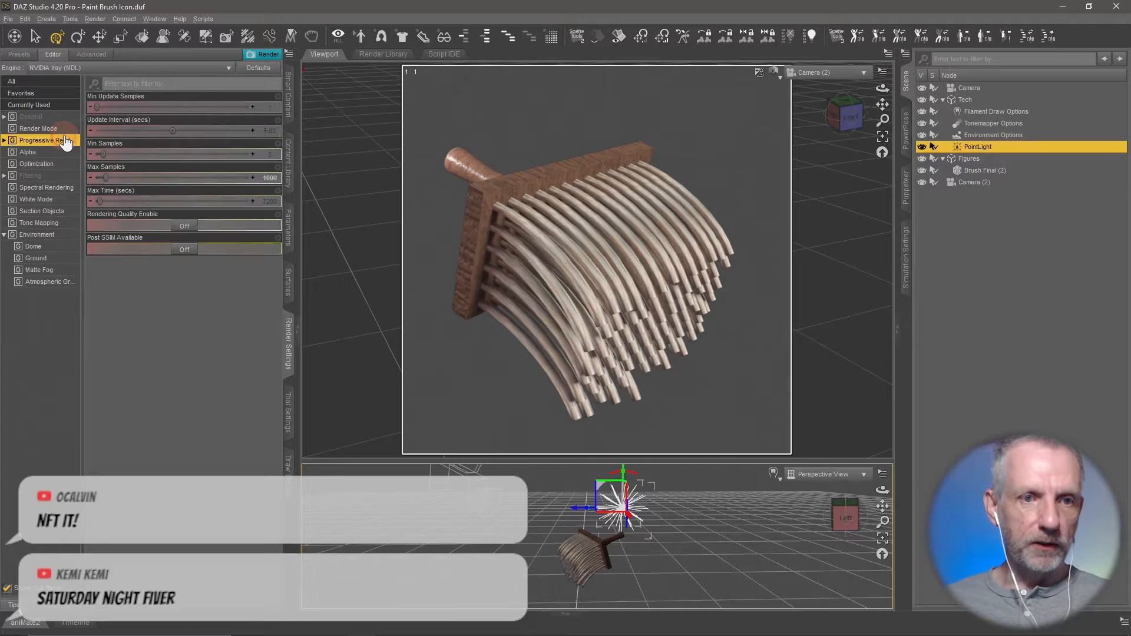
left_click(263, 175)
type("200")
key("Return")
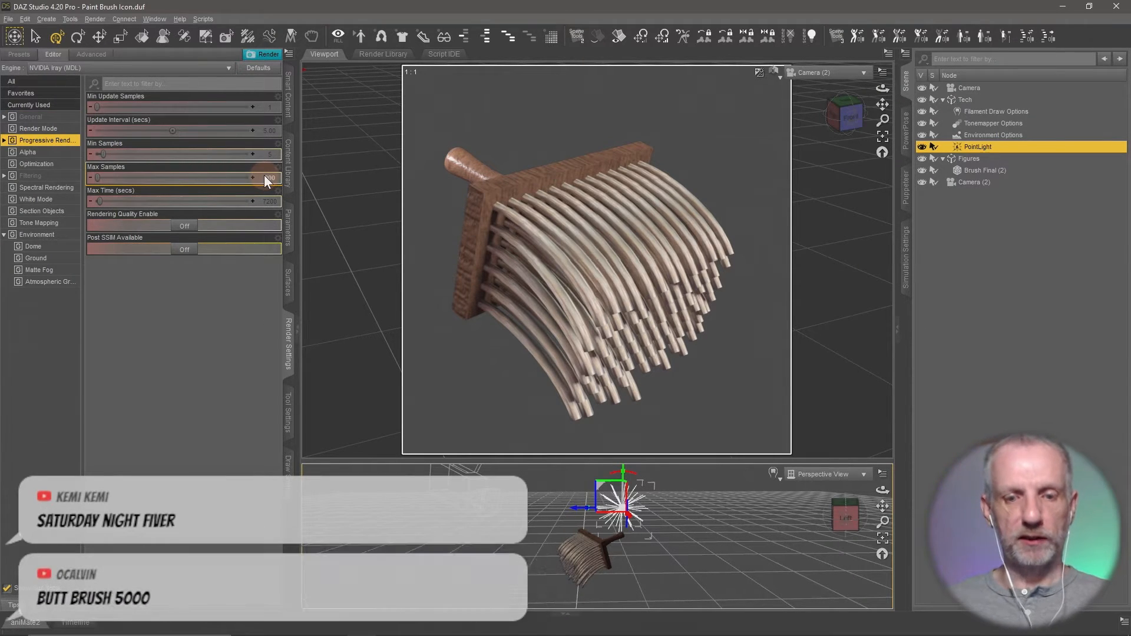
- Render the brush through Camera (2) rather than the Perspective View and save the image to the Desktop as a PNG named Brush
key("ctrl+r")
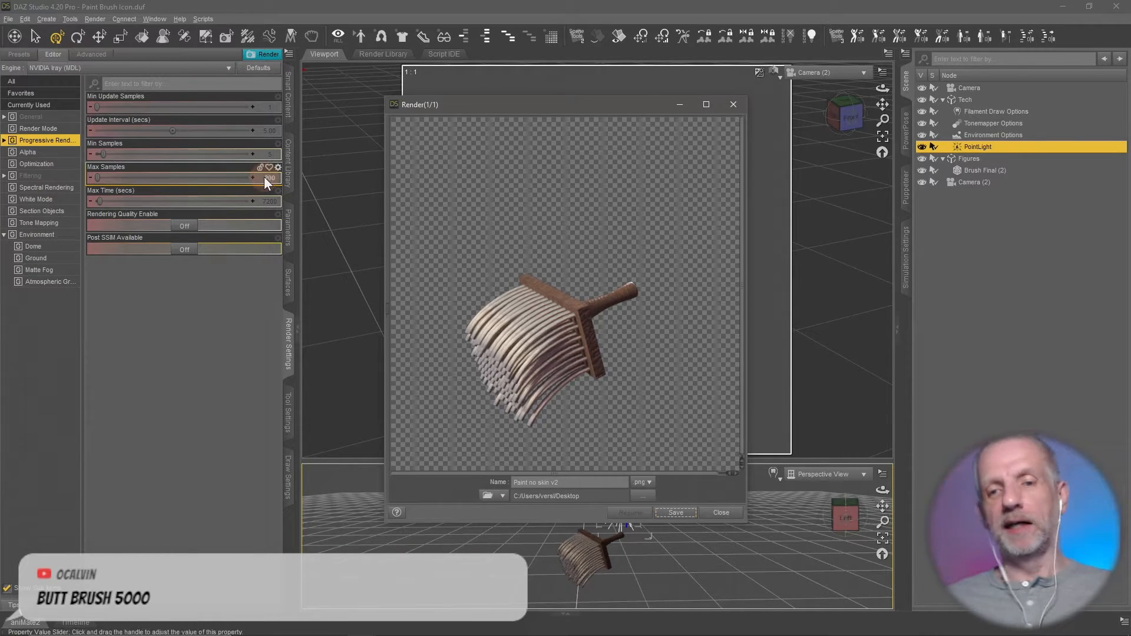
left_click(730, 518)
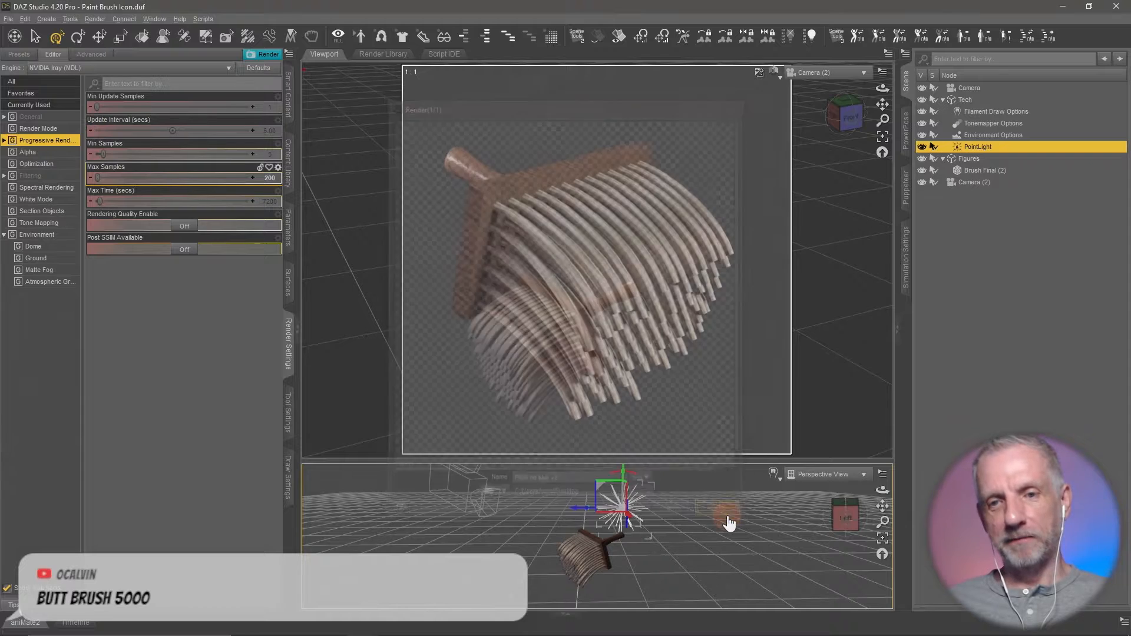
left_click(744, 214)
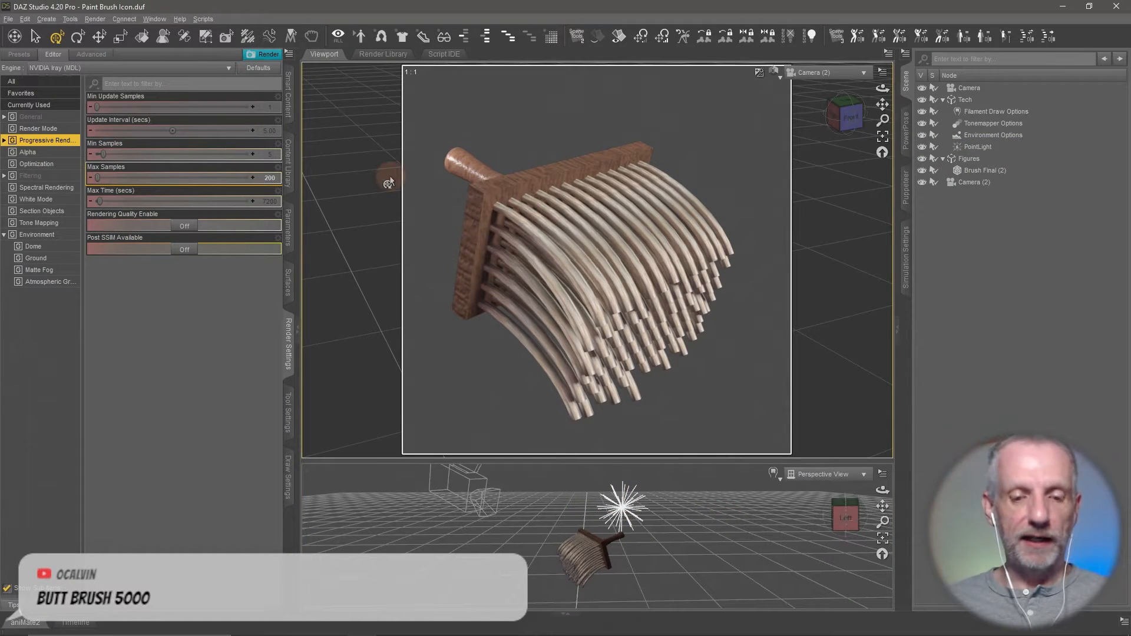
key("ctrl+r")
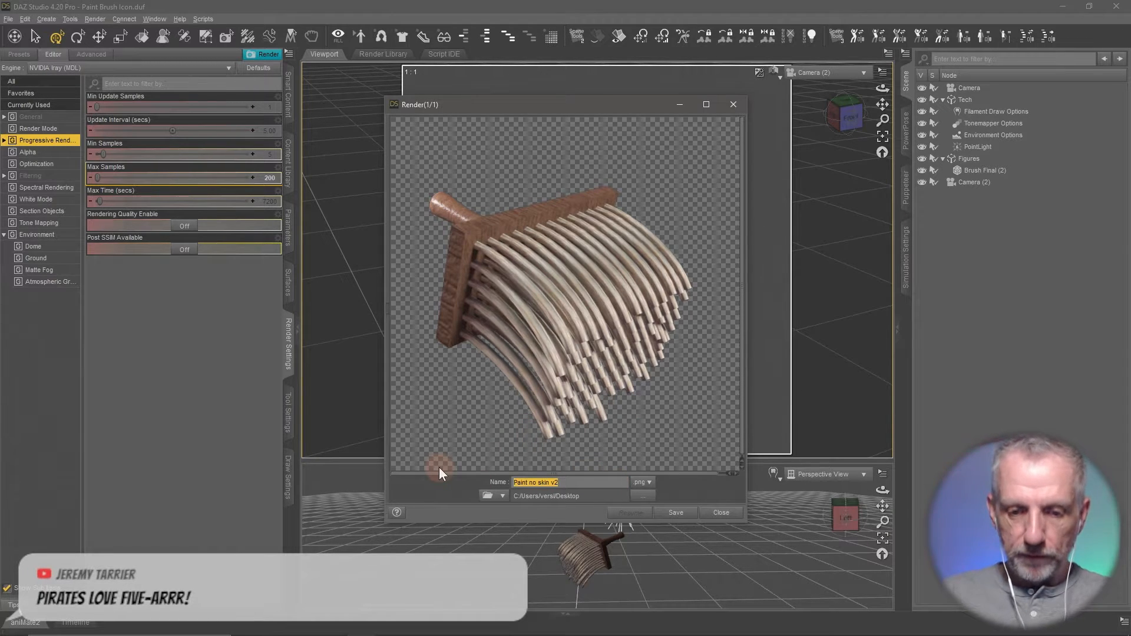
type("Brush")
key("Return")
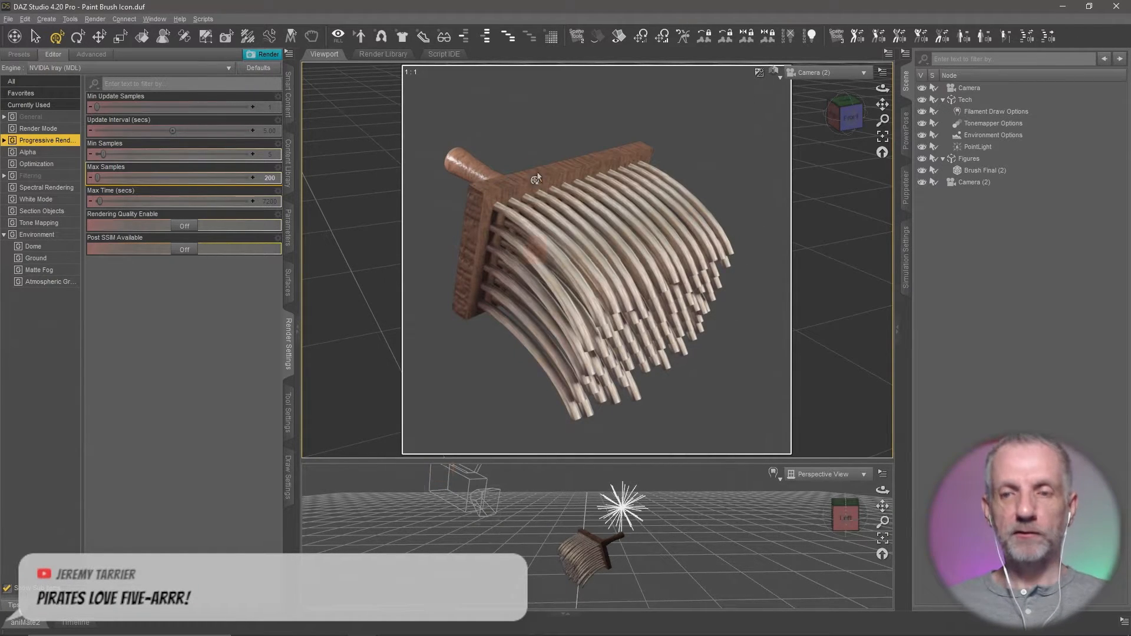
- Set the Camera (2) view's draw style to Filament (PBR) and switch to the Untitled design document in Photoshop
left_click(774, 71)
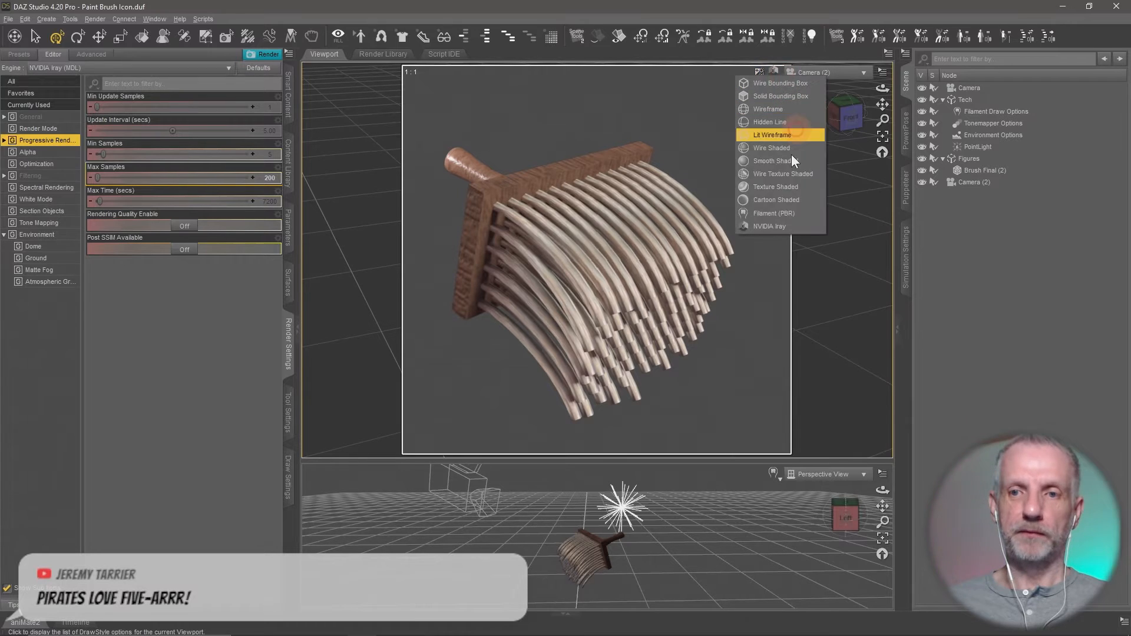
left_click(776, 214)
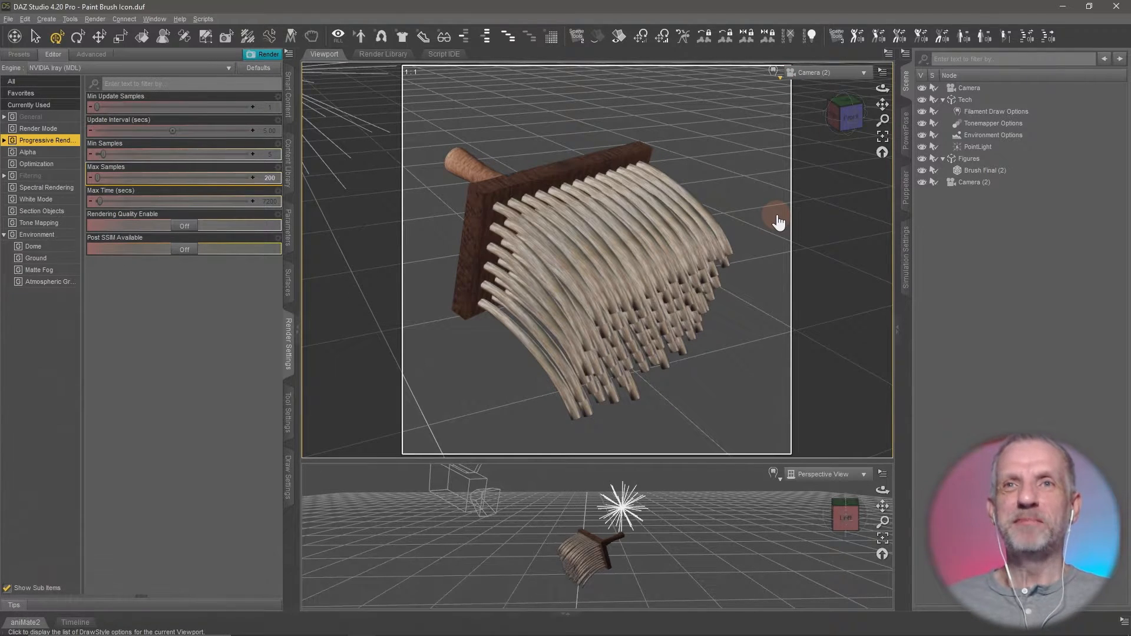
key("alt+Tab")
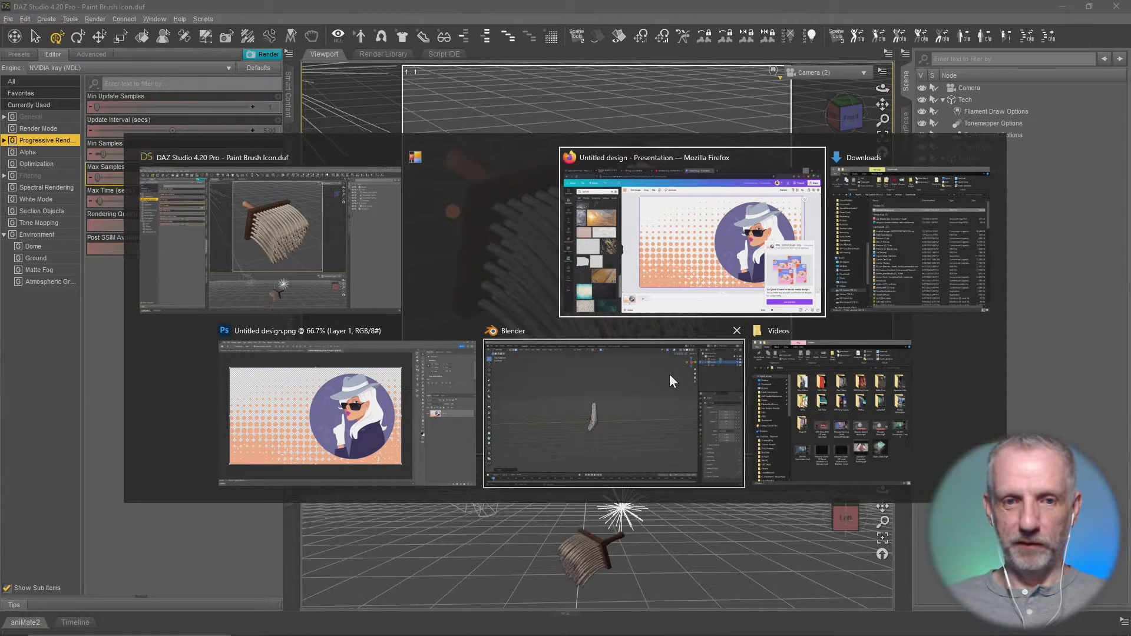
left_click(301, 418)
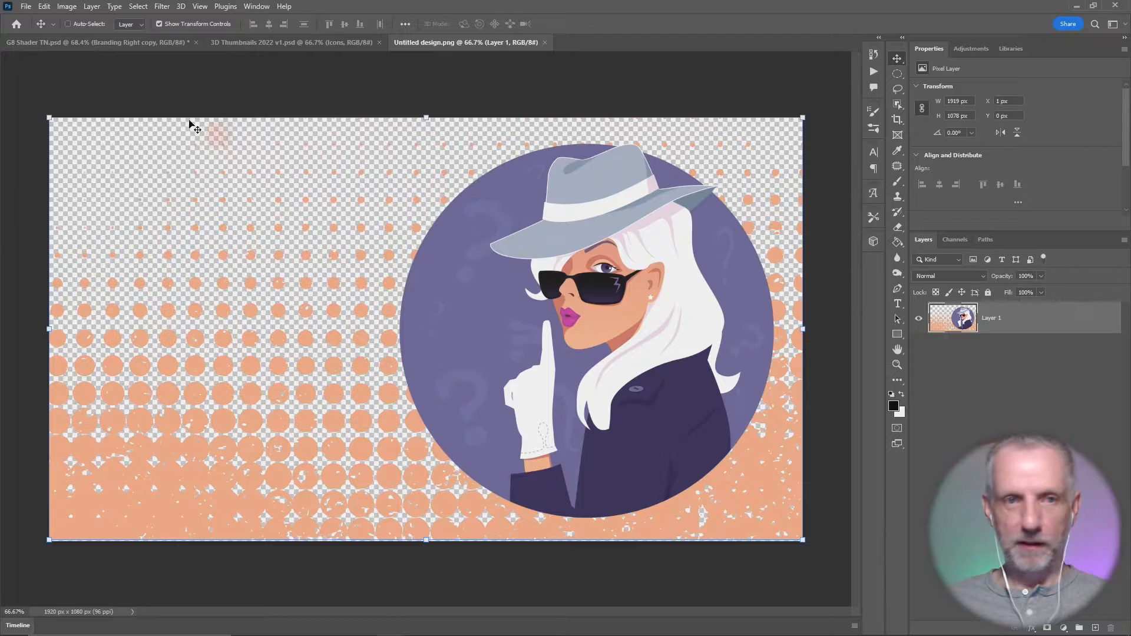
- Place Brush.png from the Desktop into the Untitled design document as an embedded image
left_click(26, 6)
left_click(75, 239)
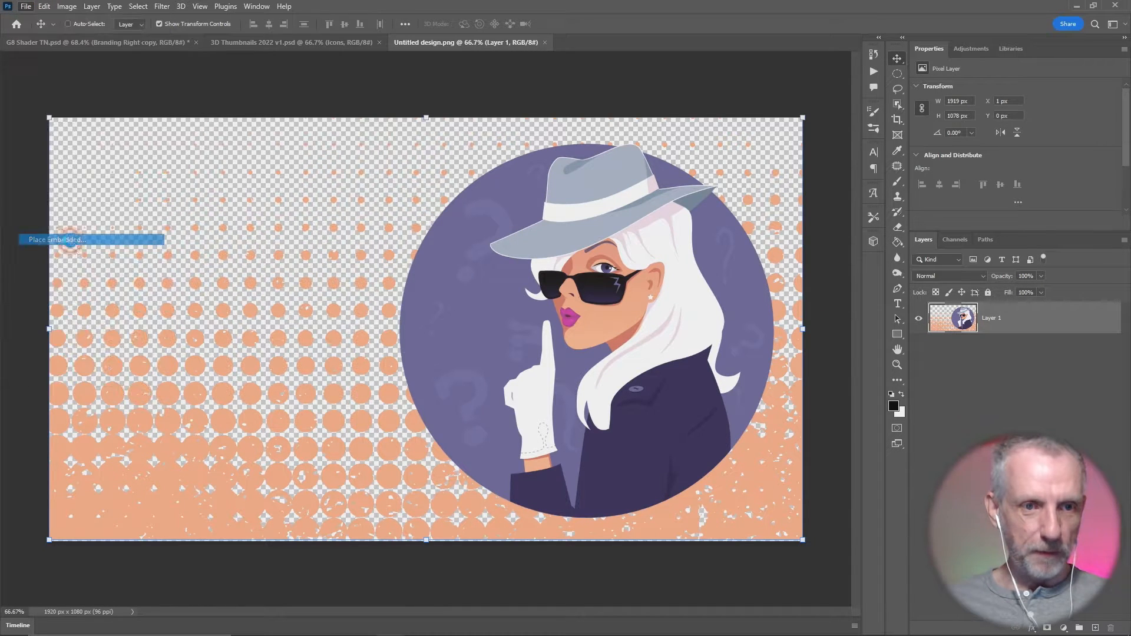
scroll(92, 237, "up", 2)
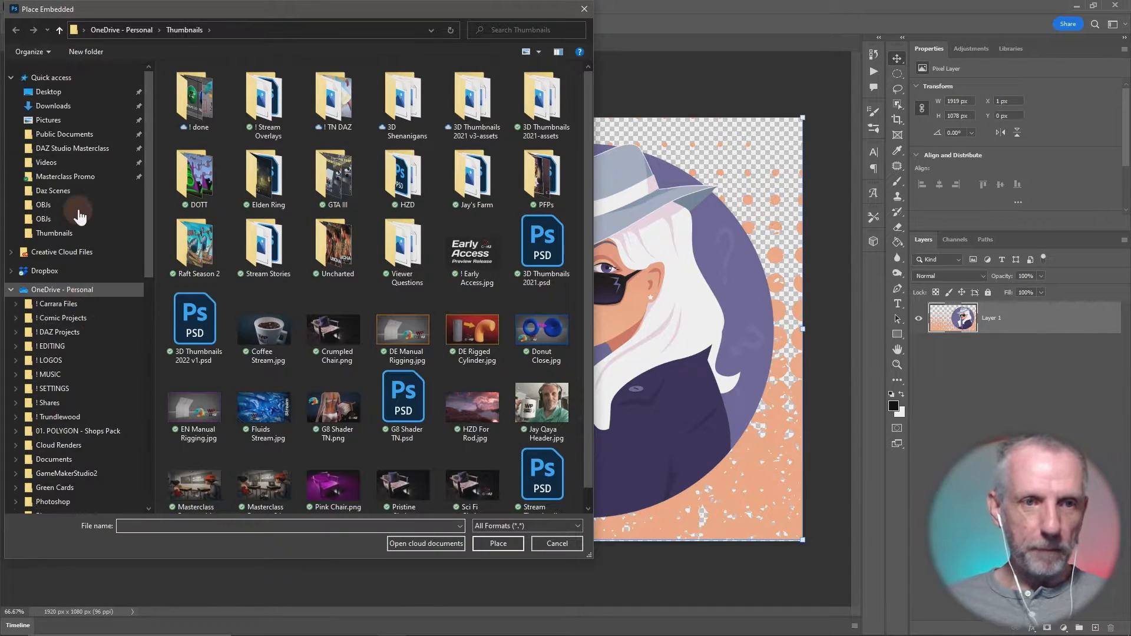
left_click(86, 94)
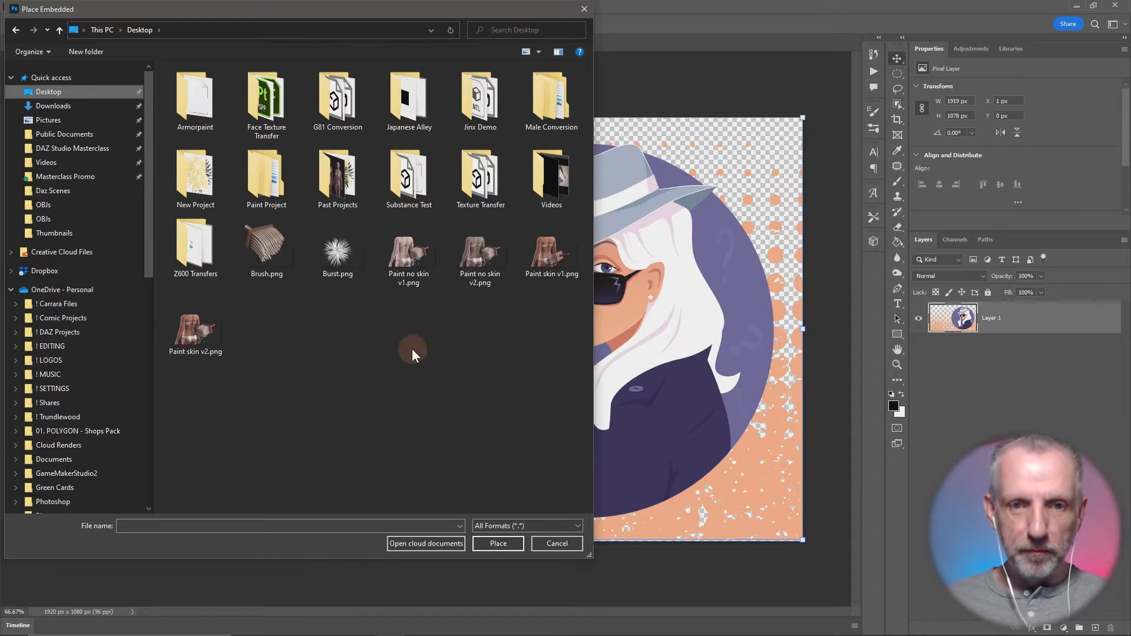
left_click(297, 249)
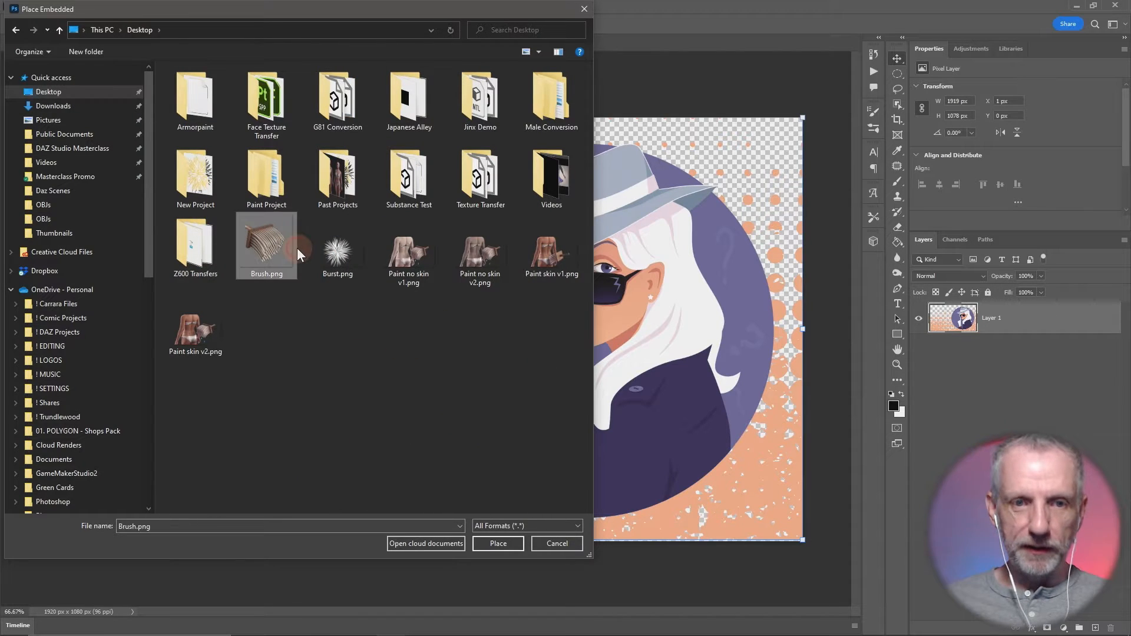
left_click(505, 545)
- Scale the placed brush to about 136%, rotate it about -14.3°, and position it on the empty area beside the woman's circle
left_click_drag(451, 387, 277, 370)
mouse_move(369, 432)
left_mouse_down()
mouse_move(416, 476)
mouse_move(412, 467)
left_mouse_up()
mouse_move(289, 381)
left_mouse_down()
mouse_move(277, 396)
mouse_move(266, 354)
left_mouse_up()
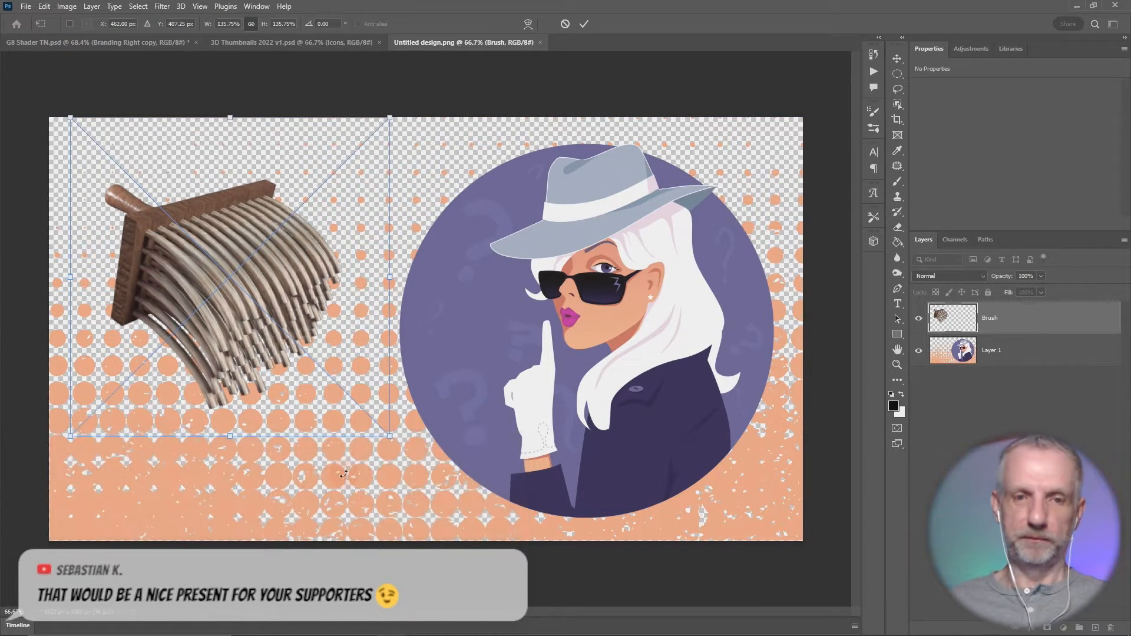
left_click_drag(391, 106, 339, 78)
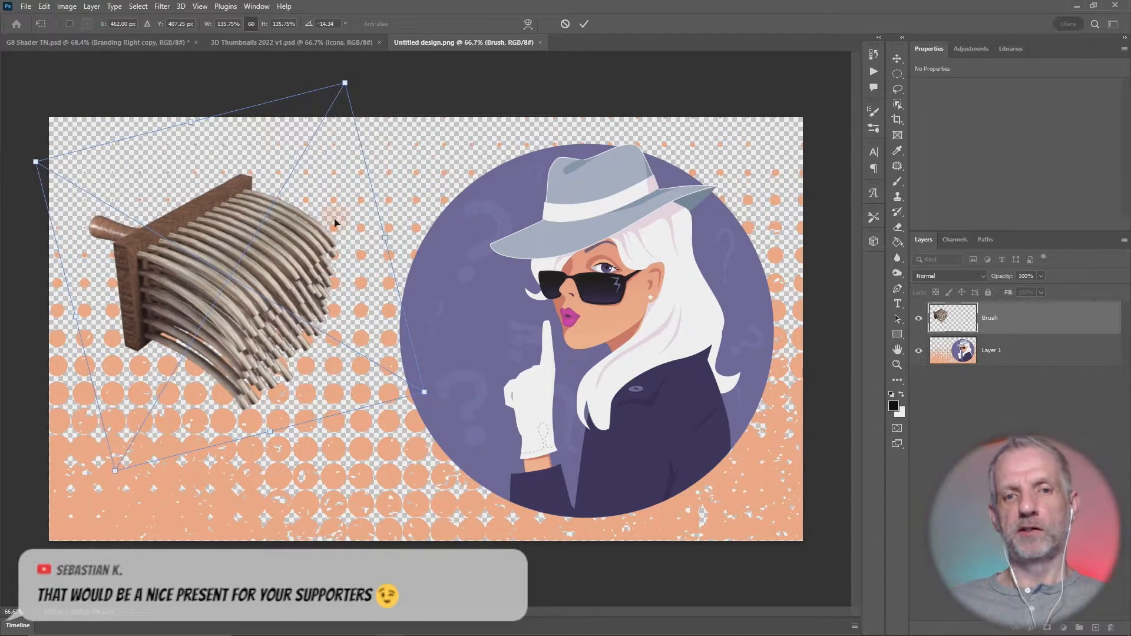
left_click_drag(333, 225, 347, 221)
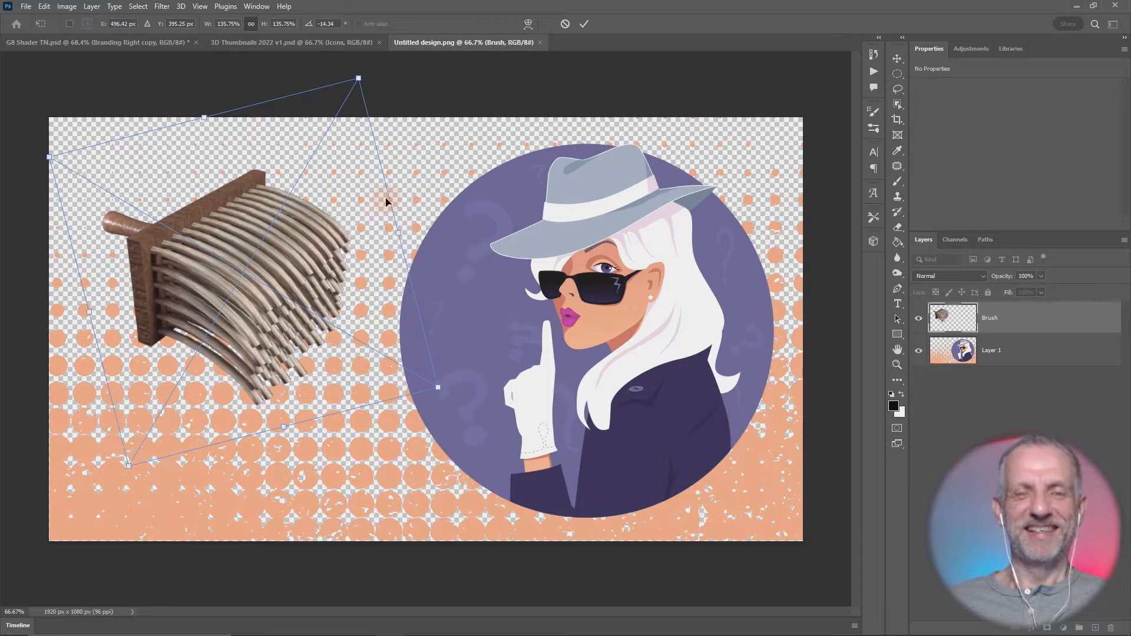
key("Return")
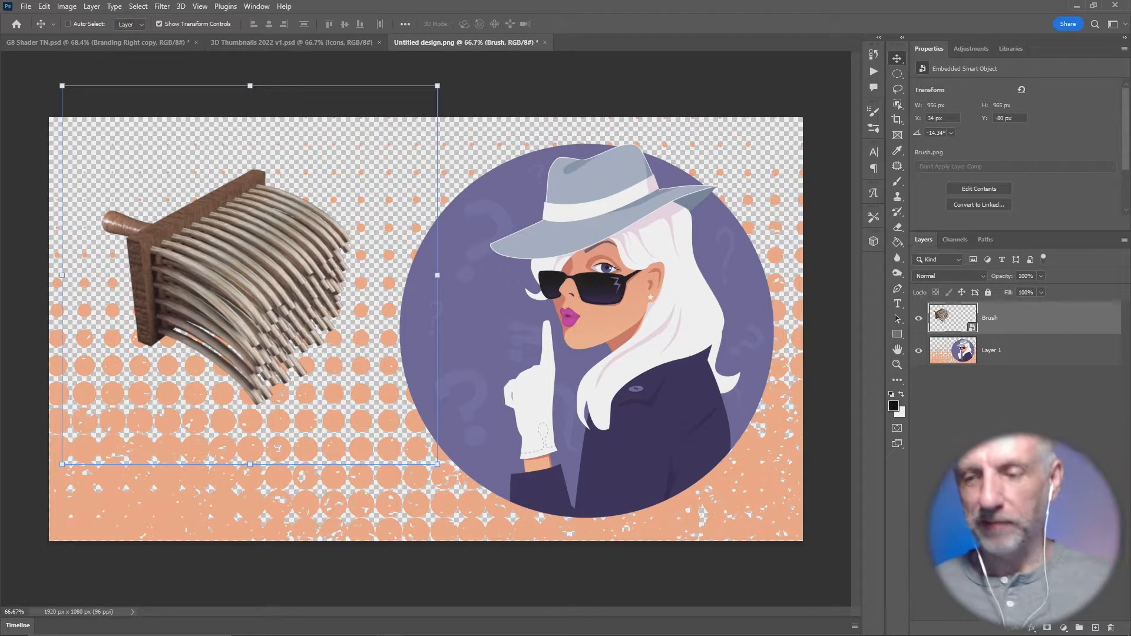
- Add a dark grey (#141414) Solid Color fill layer and move it beneath the Brush and Layer 1 layers
left_click(1063, 628)
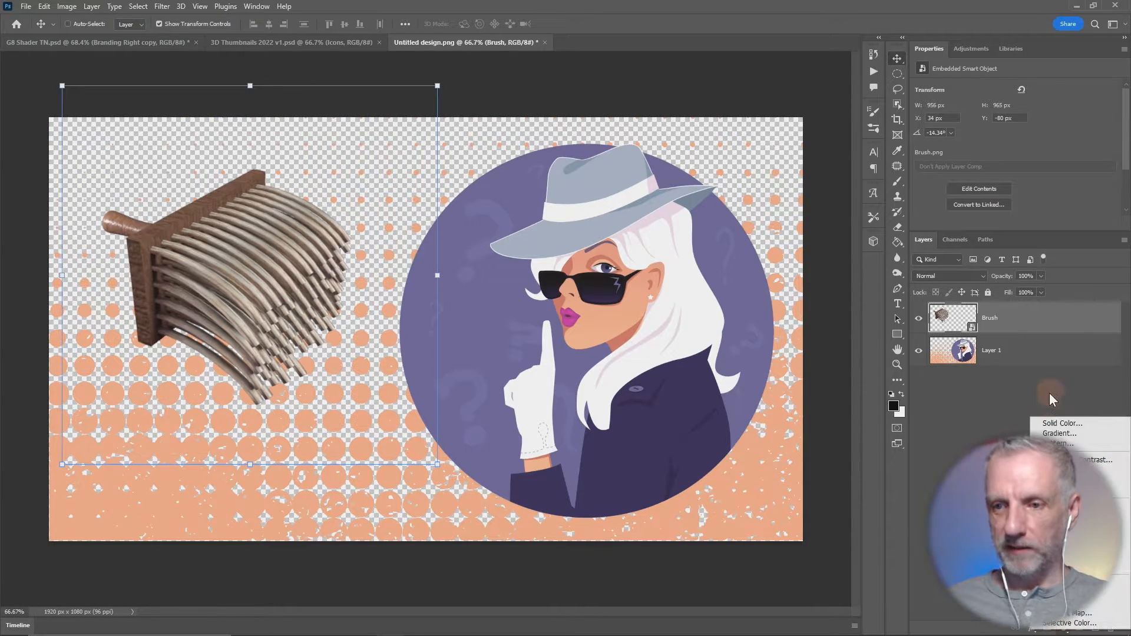
left_click(1058, 426)
left_click_drag(634, 269, 593, 285)
left_click(868, 141)
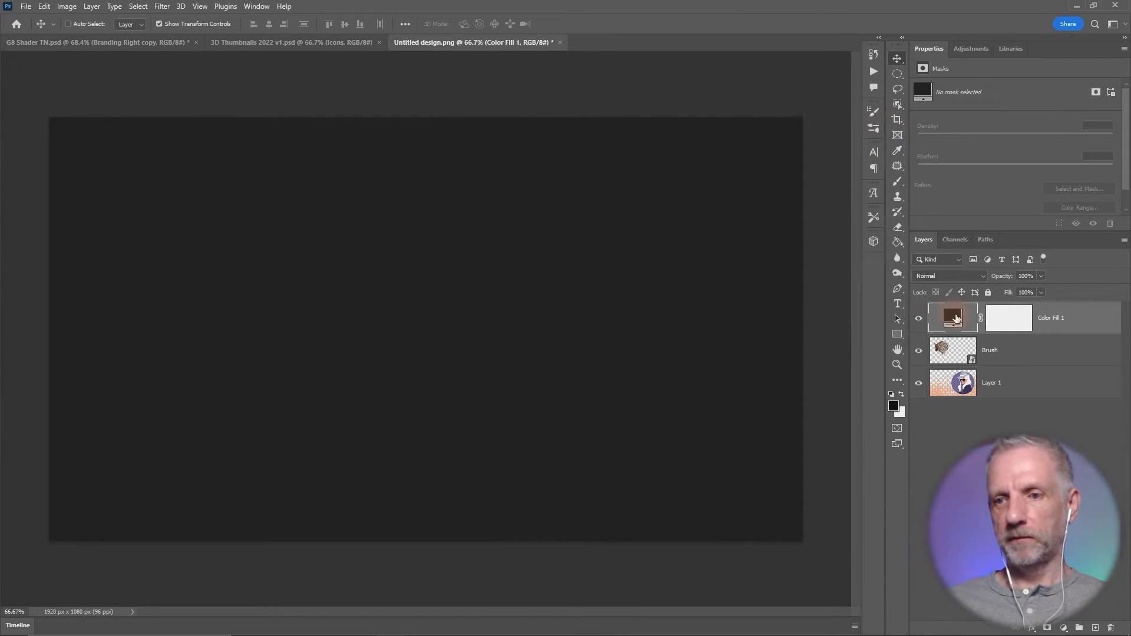
left_click_drag(953, 318, 953, 409)
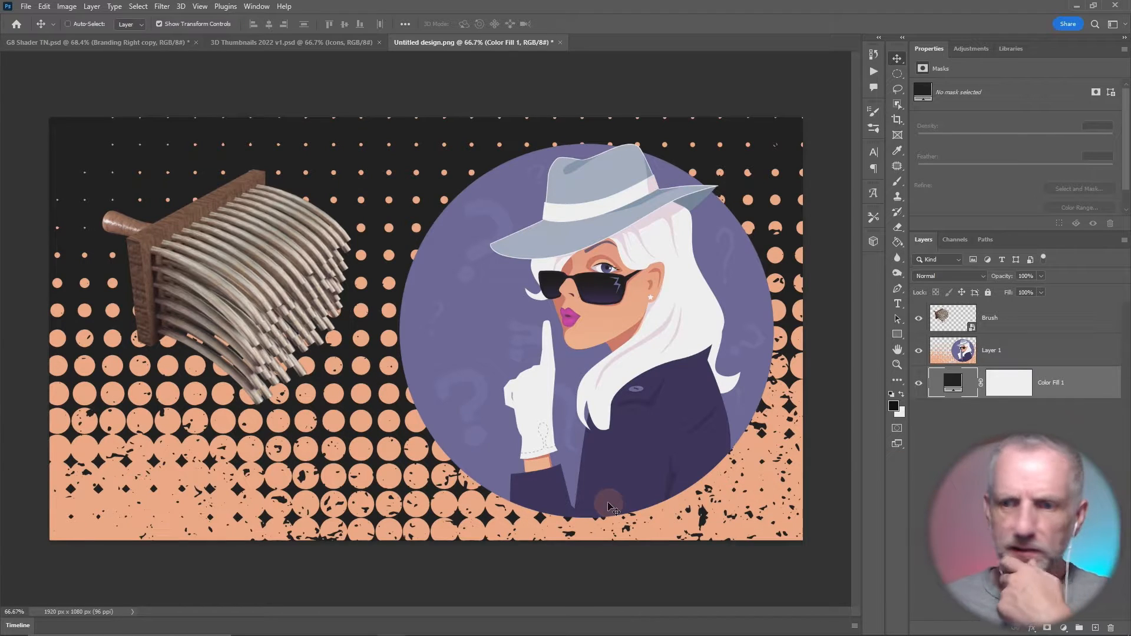
- Select the woman's circle on Layer 1 with the Object Selection tool and mask the layer to that circle
left_click(1001, 352)
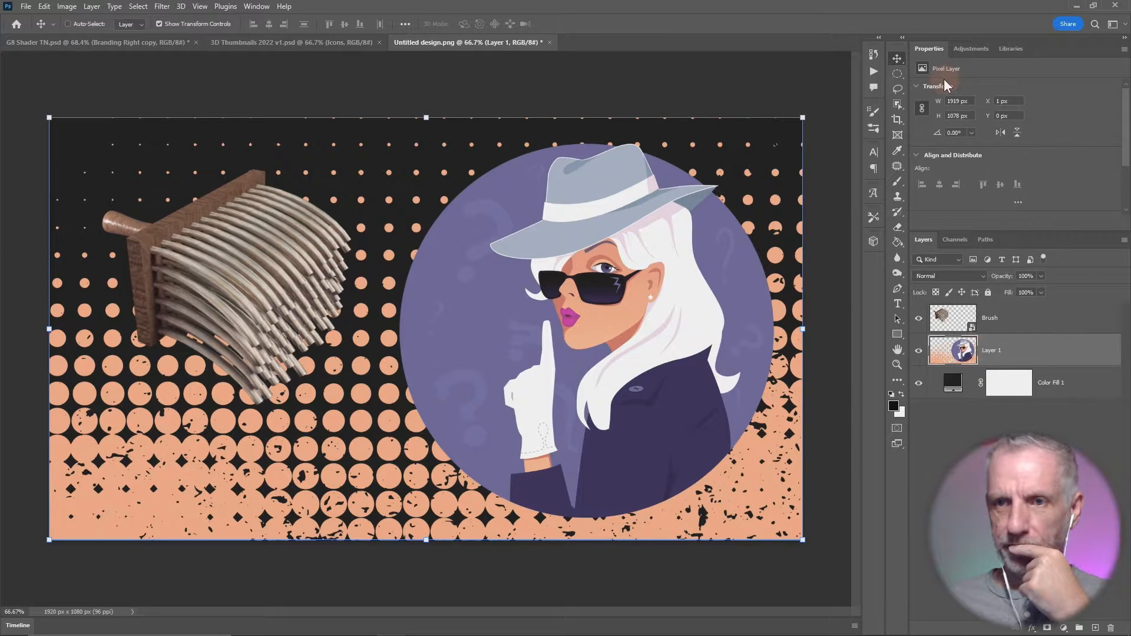
left_click(898, 104)
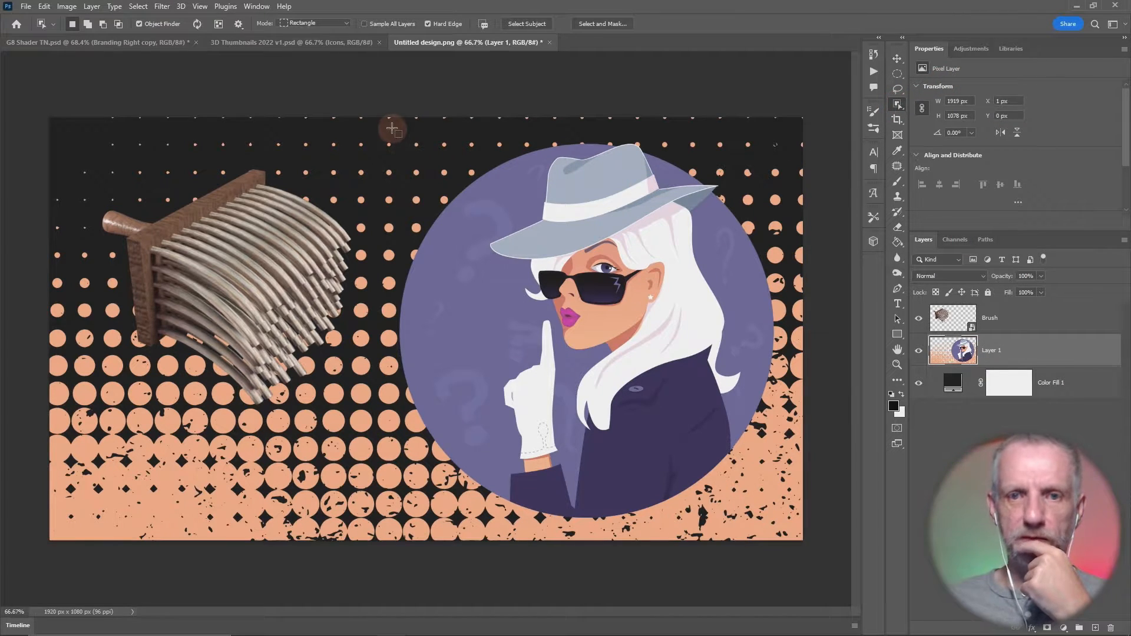
left_click_drag(392, 128, 780, 532)
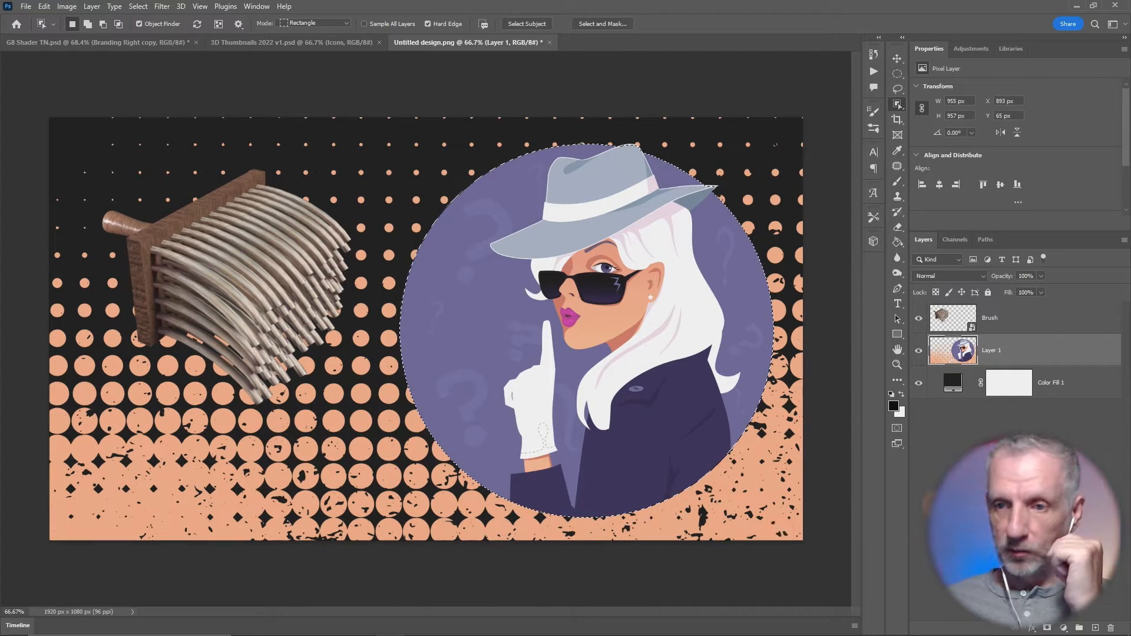
left_click(1047, 628)
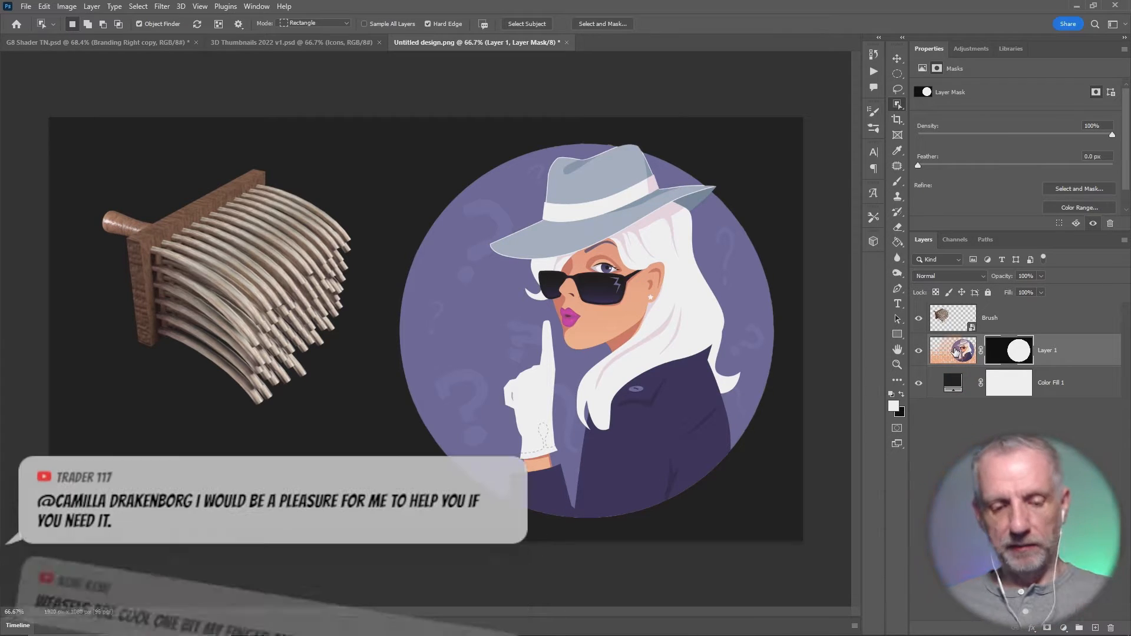
- Duplicate Layer 1 below the original, delete the duplicate's layer mask, and lower its opacity to 36%
left_click_drag(953, 353, 956, 369)
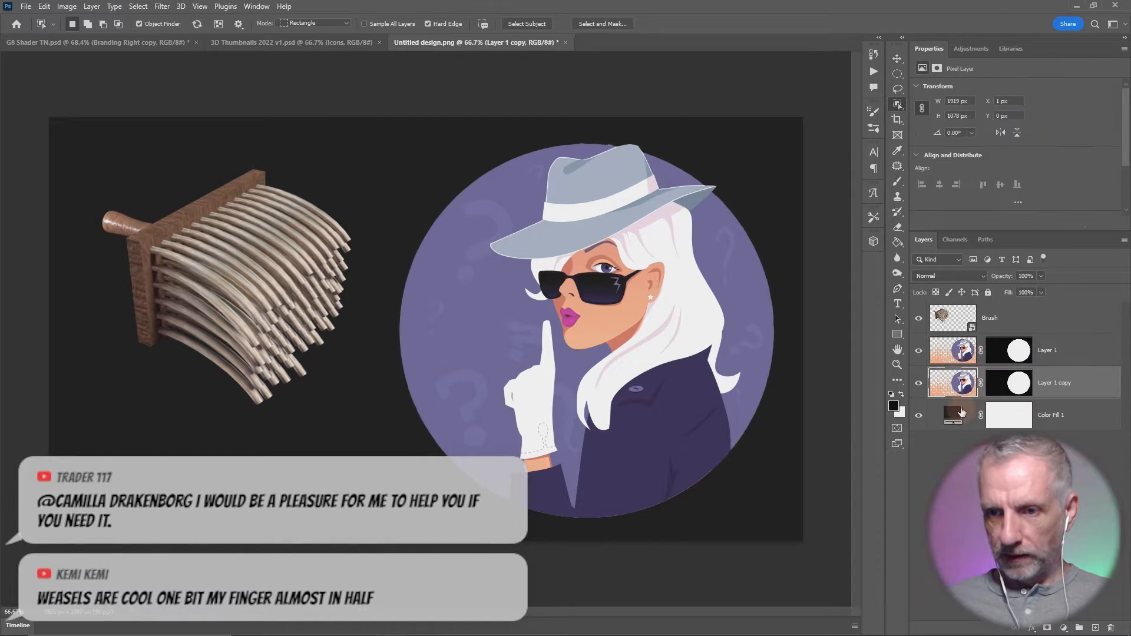
left_click(1025, 386)
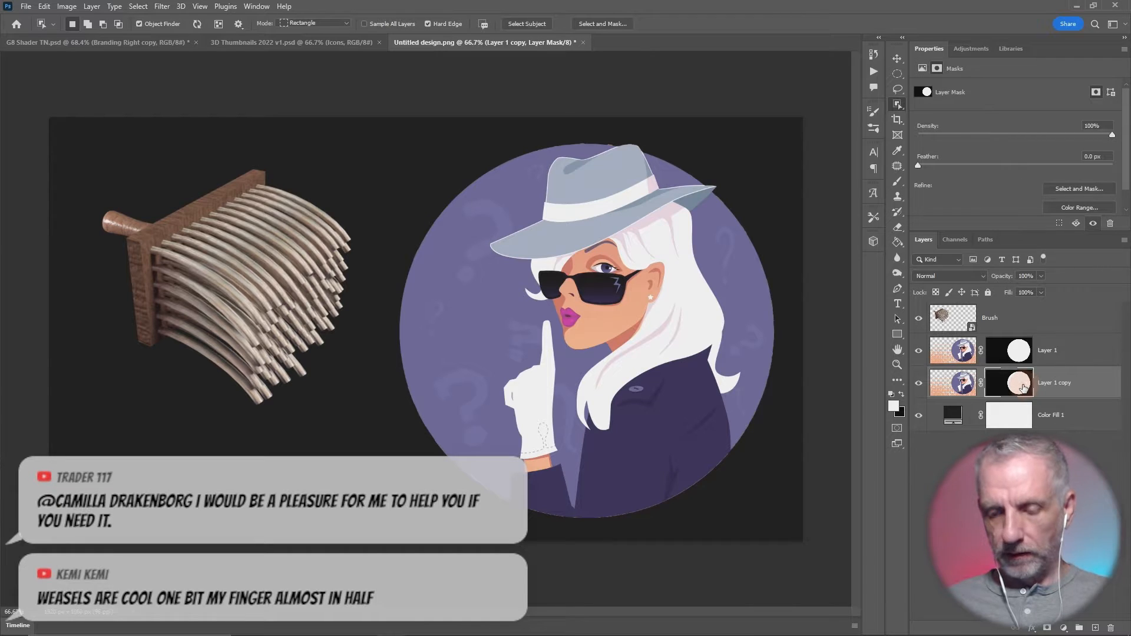
key("Delete")
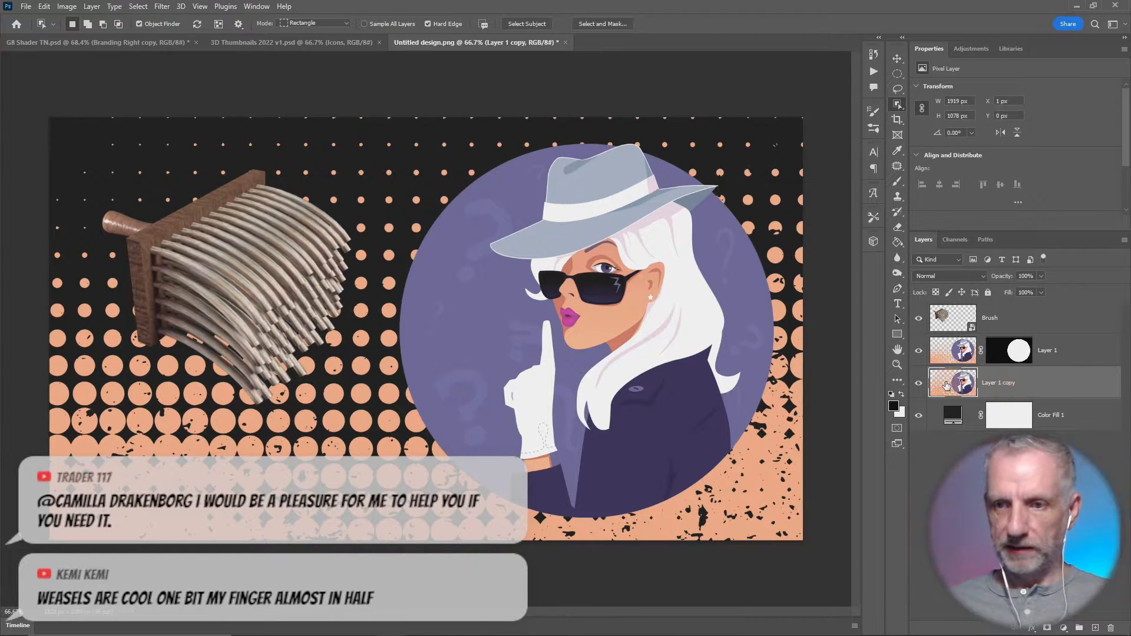
left_click_drag(1000, 278, 962, 280)
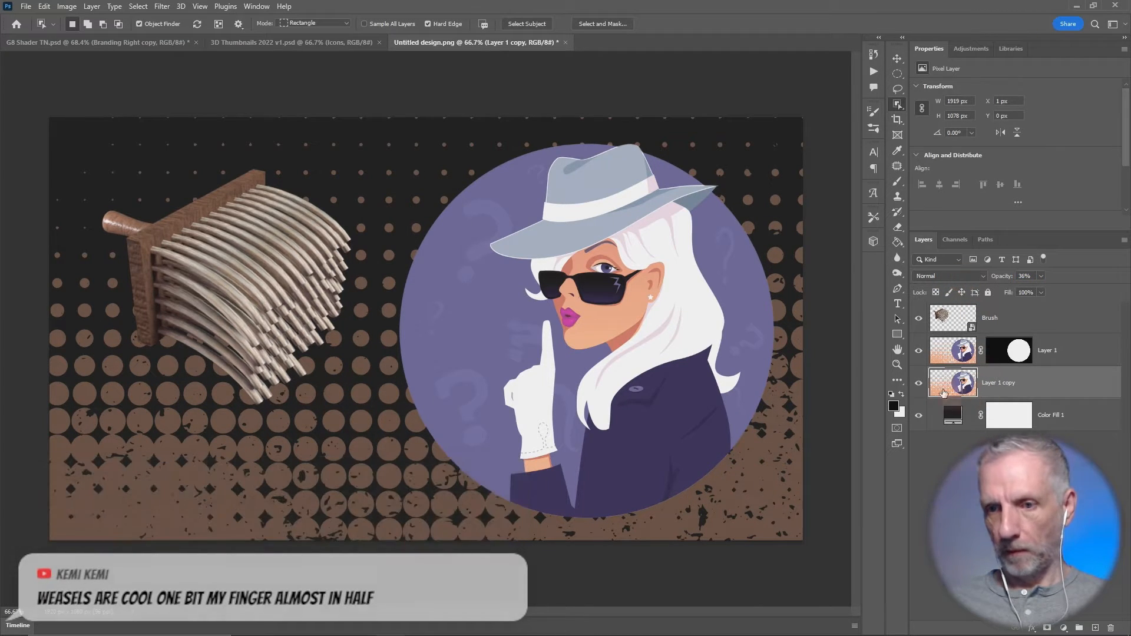
- Convert Layer 1 copy to a smart object
right_click(958, 383)
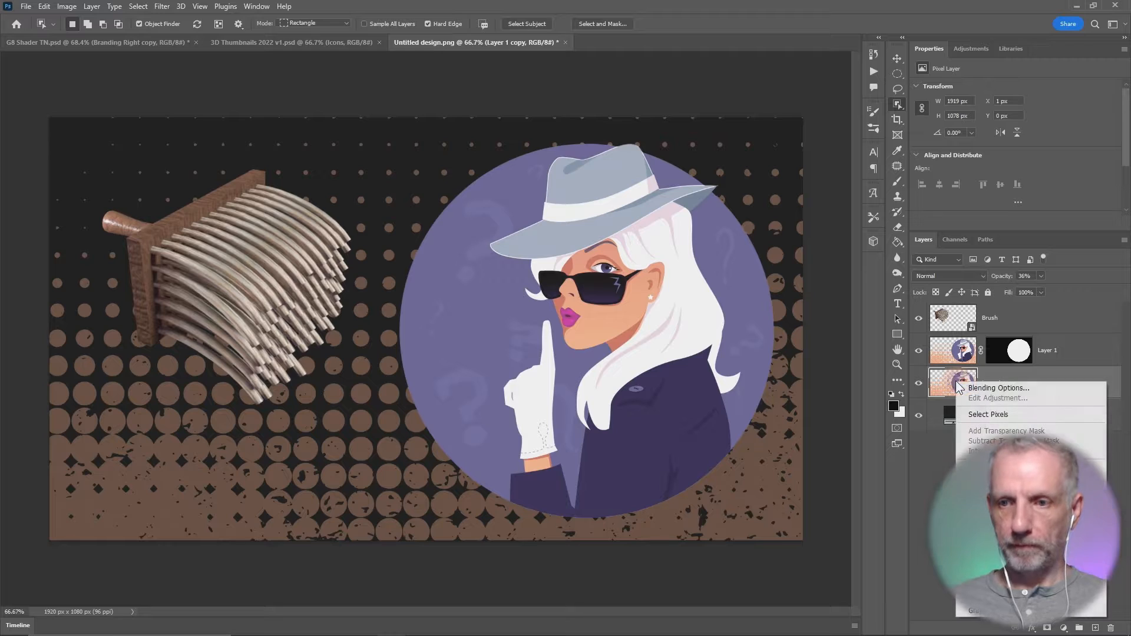
right_click(1032, 376)
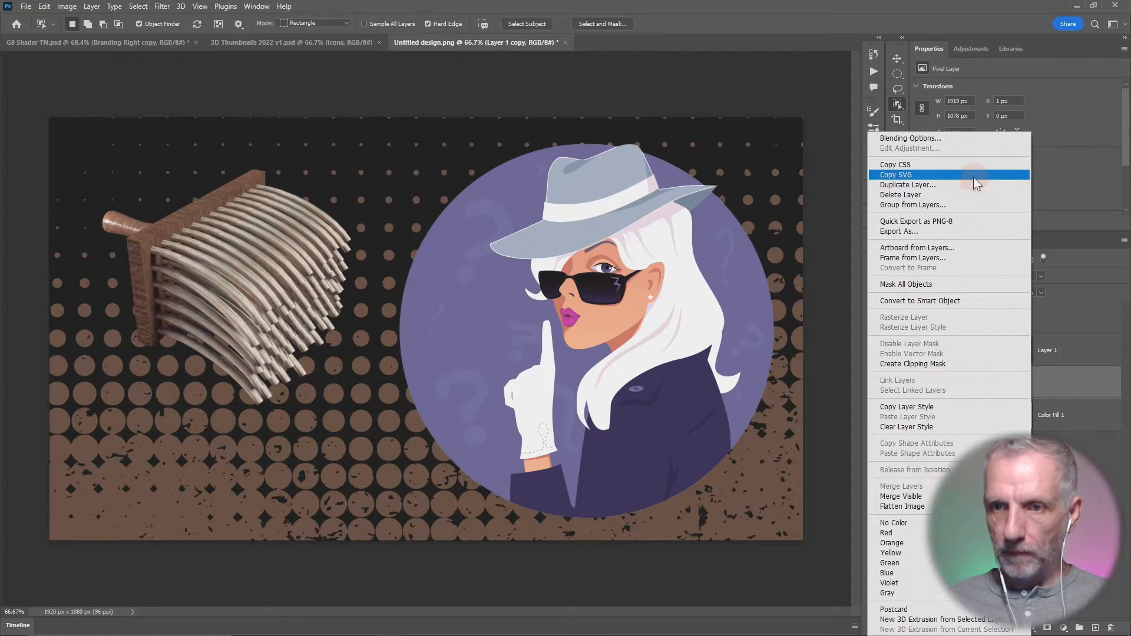
left_click(975, 300)
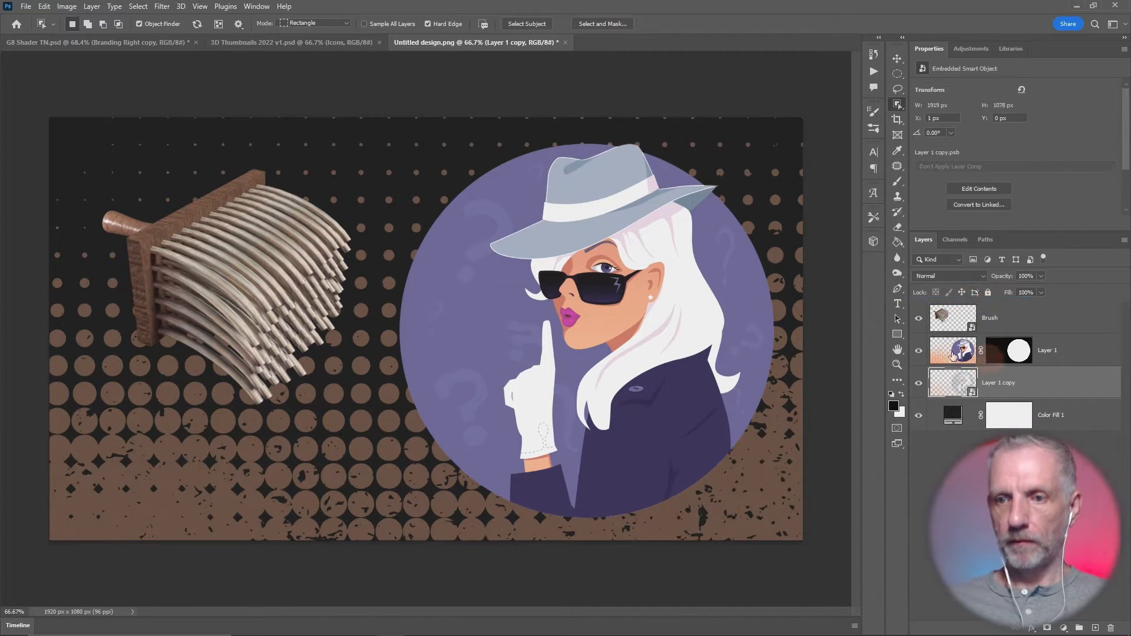
- Apply a Motion Blur filter to Layer 1 copy with an angle of 20° and a distance of 100 pixels
left_click(202, 6)
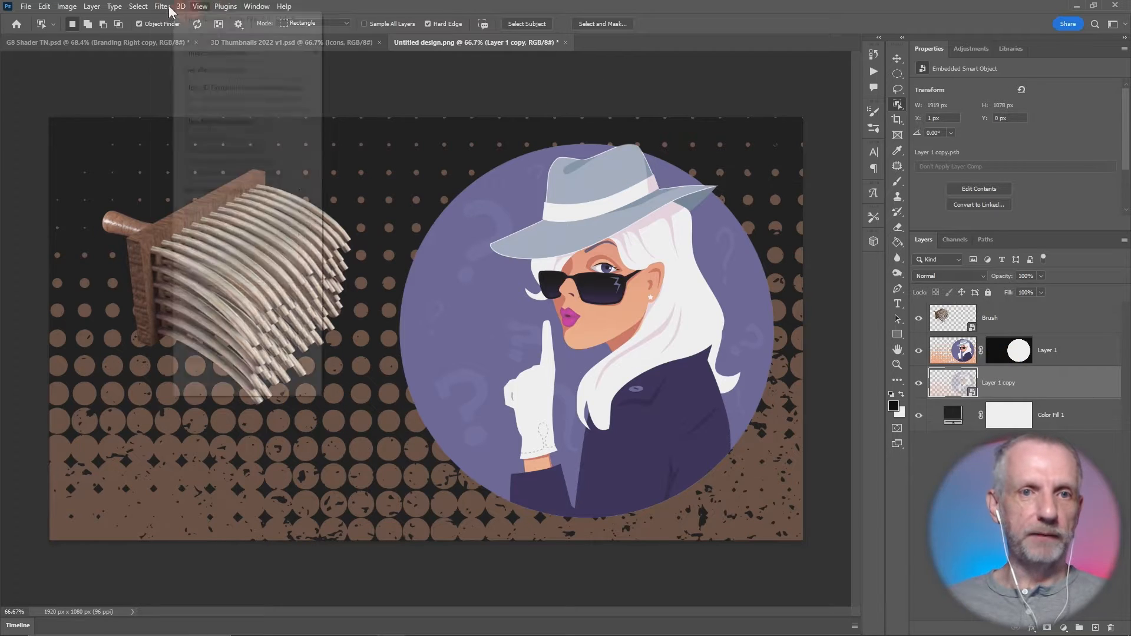
mouse_move(160, 8)
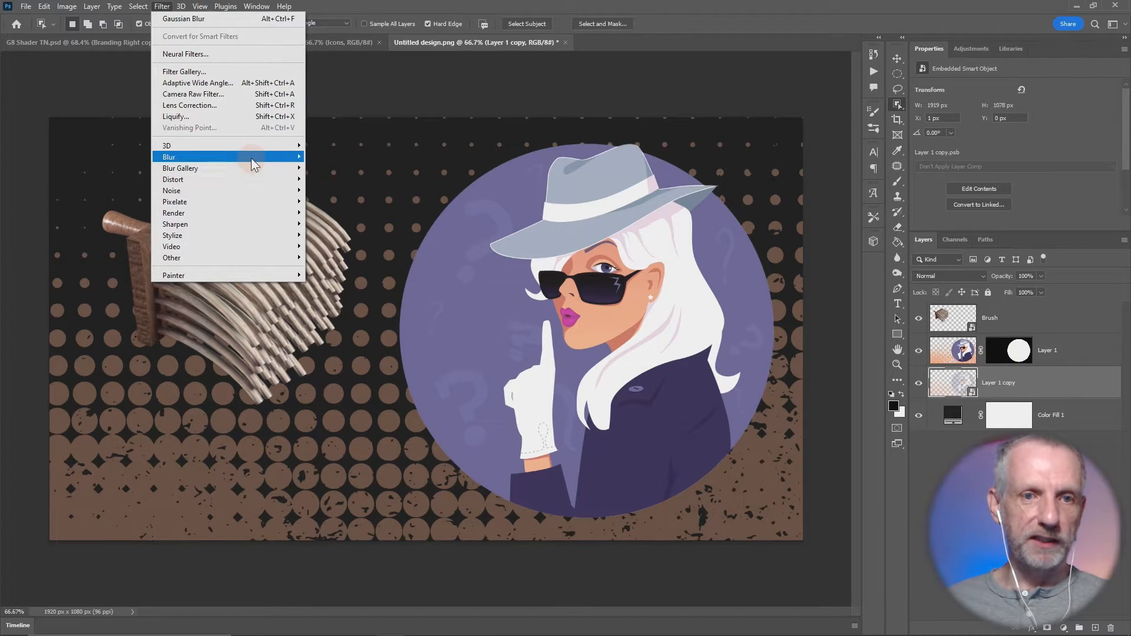
mouse_move(251, 157)
left_click(341, 201)
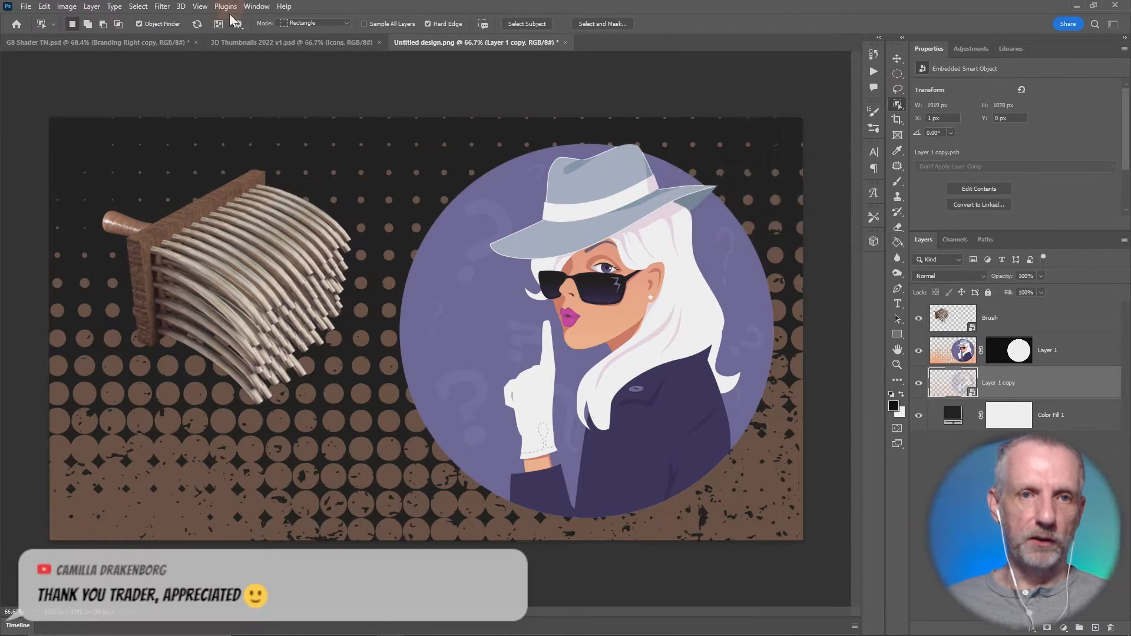
left_click(162, 6)
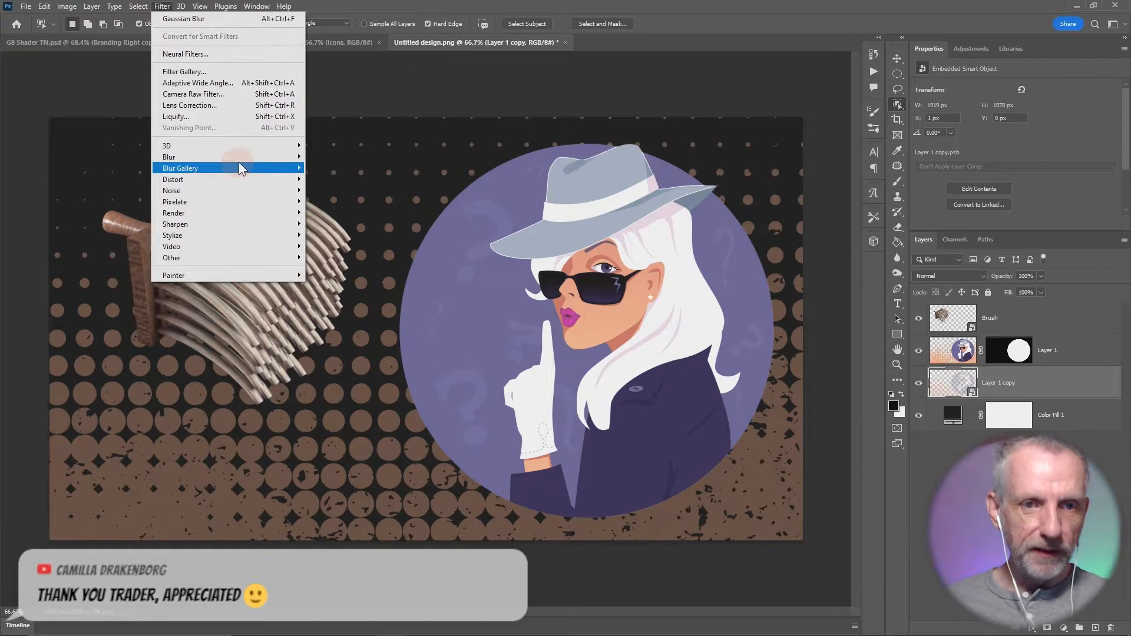
mouse_move(244, 155)
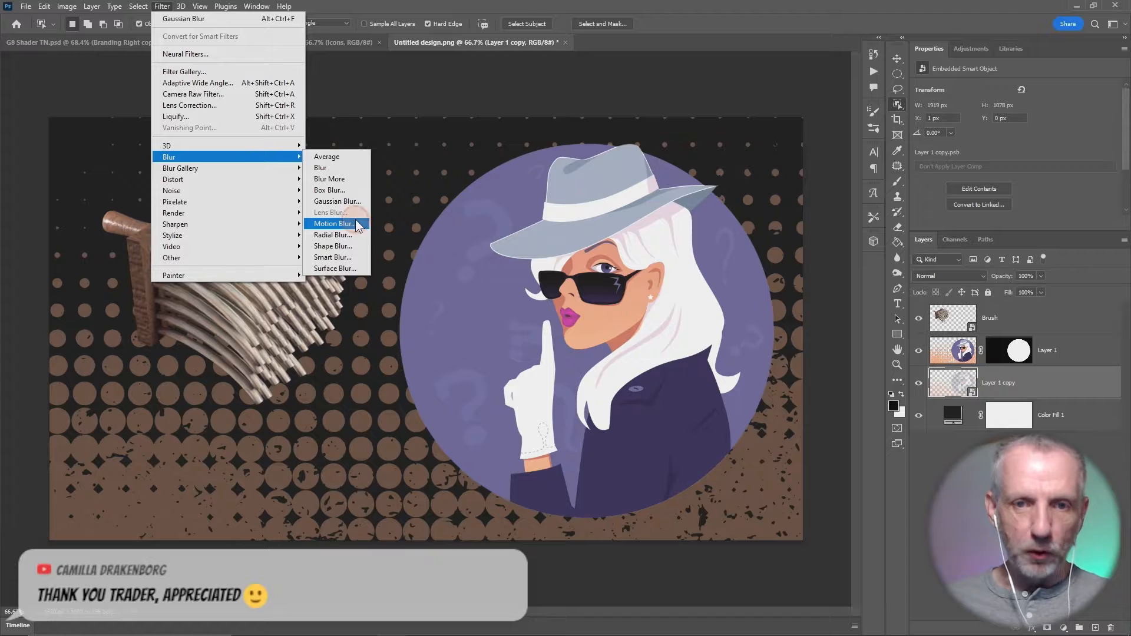
left_click(334, 224)
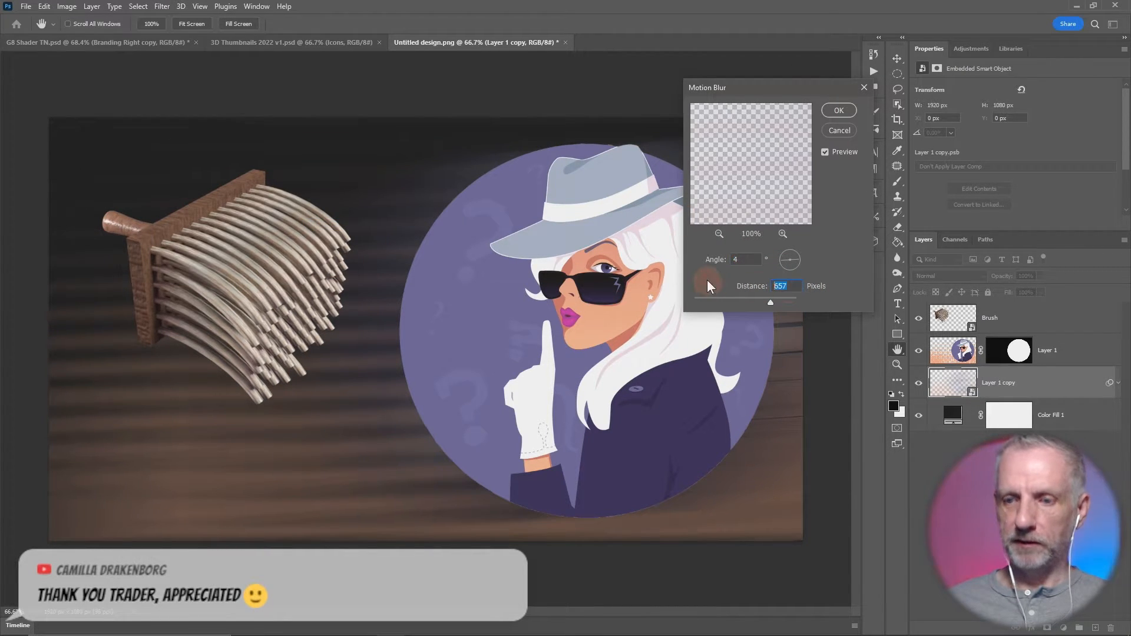
type("100")
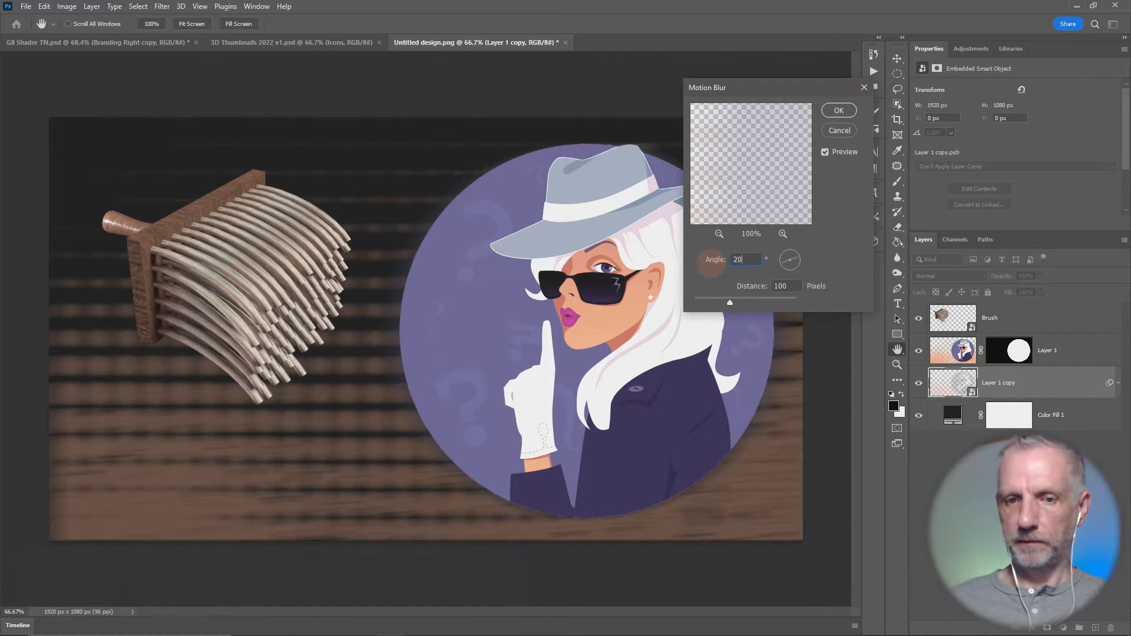
key("Return")
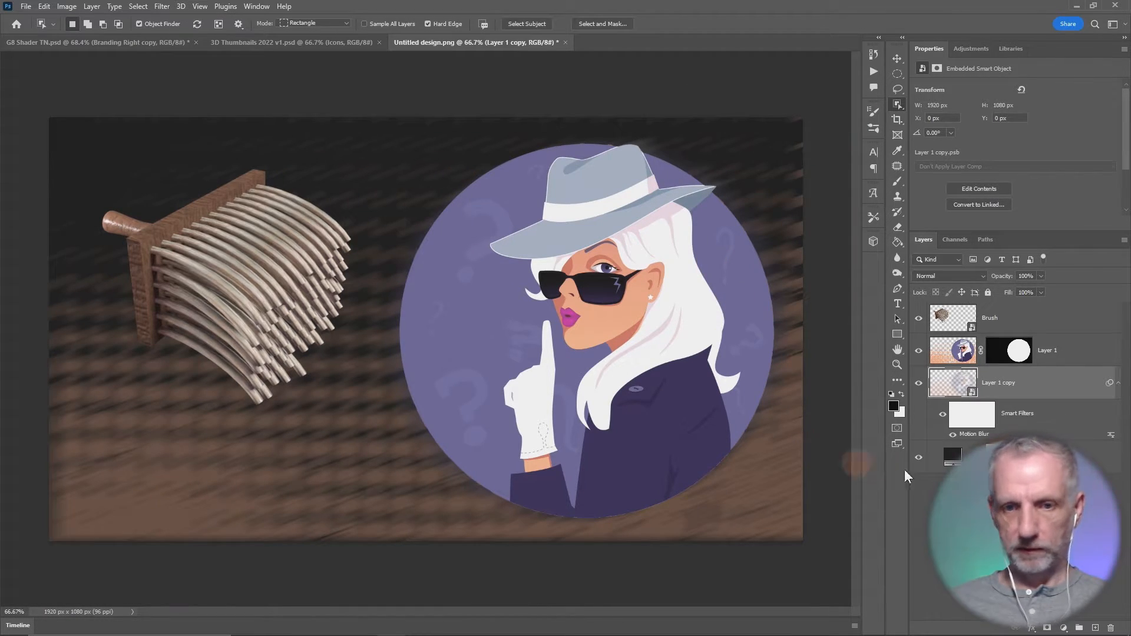
- Edit the Motion Blur smart filter on Layer 1 copy to an angle of 0° and a distance of 200 pixels
double_click(973, 435)
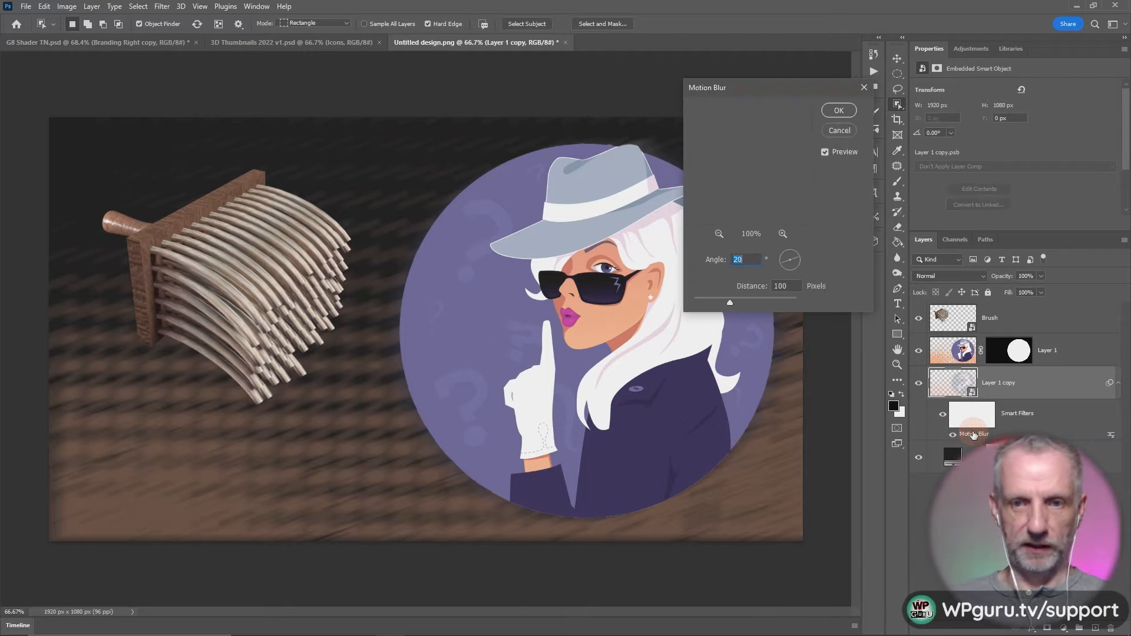
type("50")
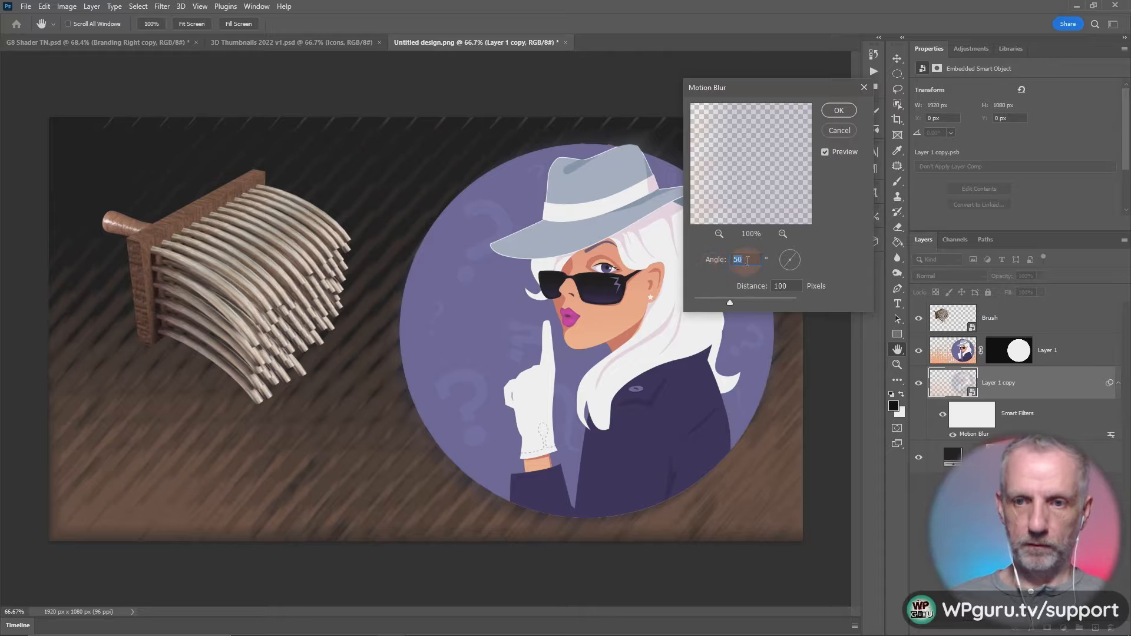
left_click(702, 265)
left_click_drag(703, 263, 697, 262)
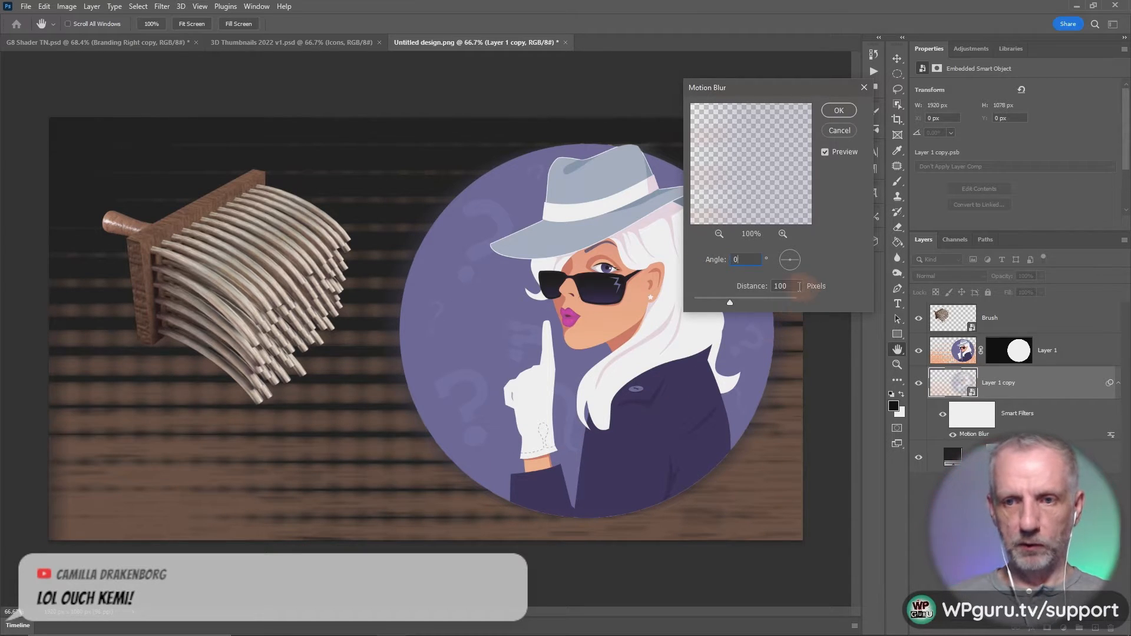
type("150")
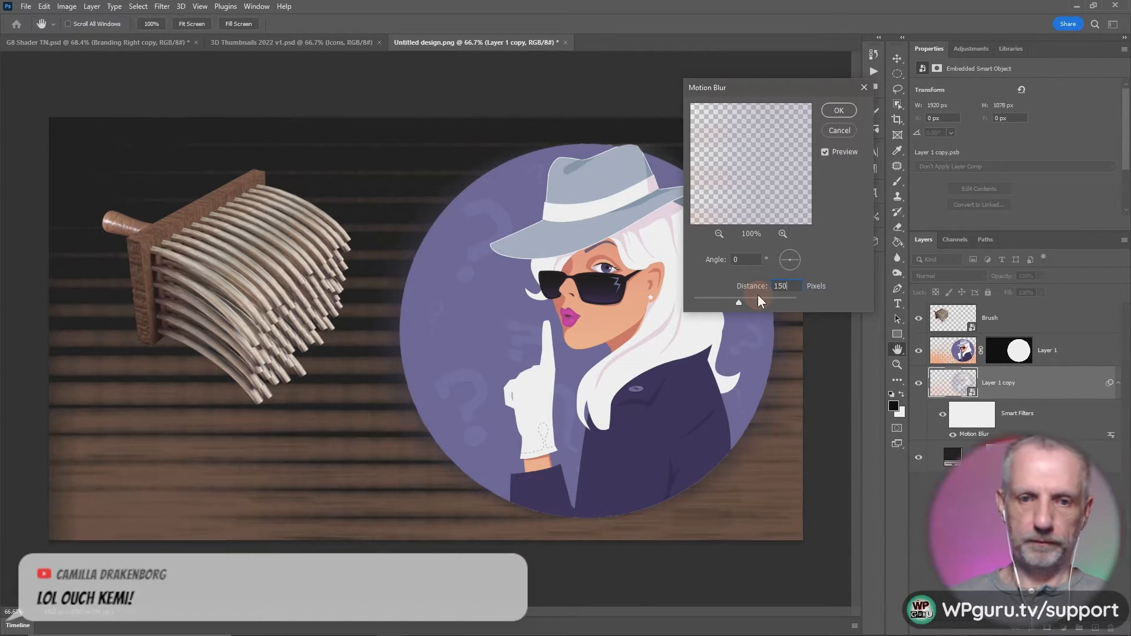
left_click_drag(799, 287, 717, 288)
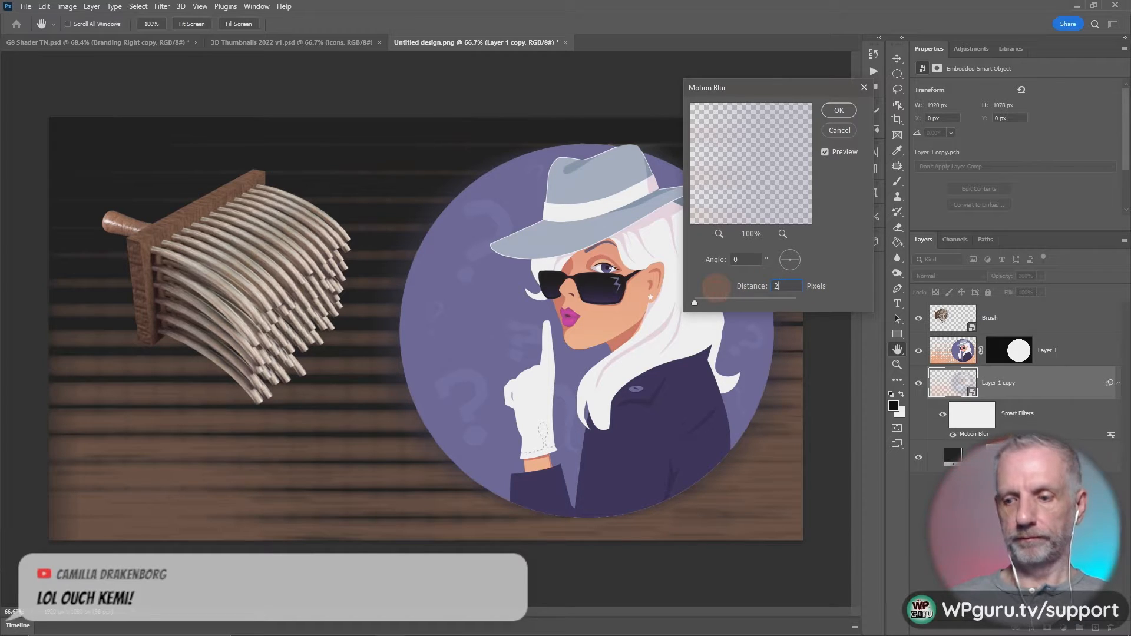
left_click(792, 286)
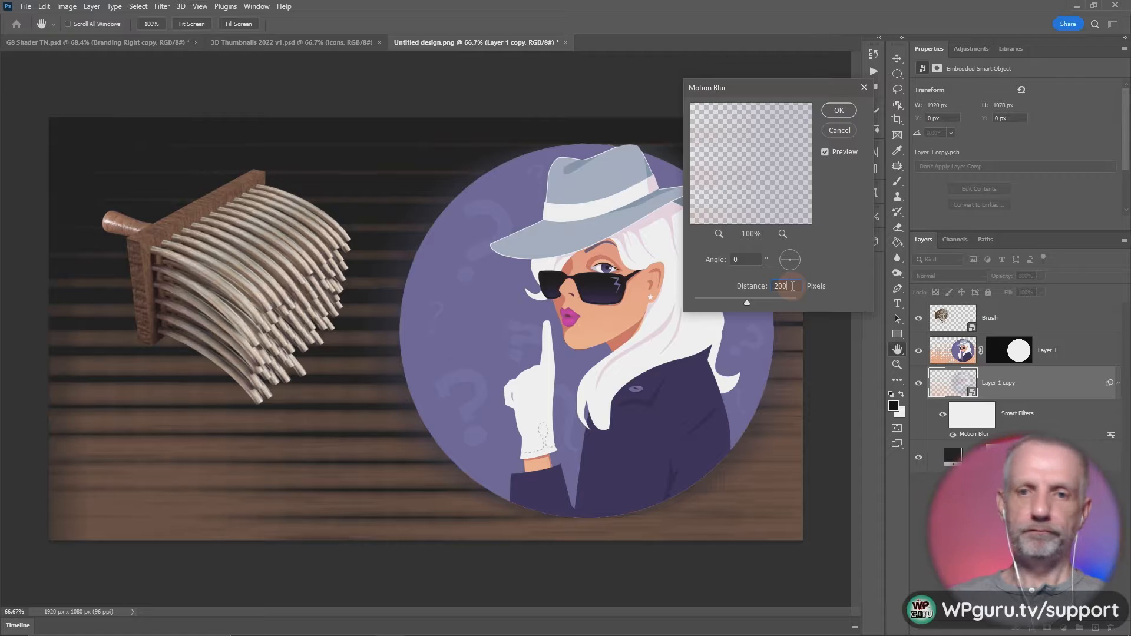
left_click(832, 111)
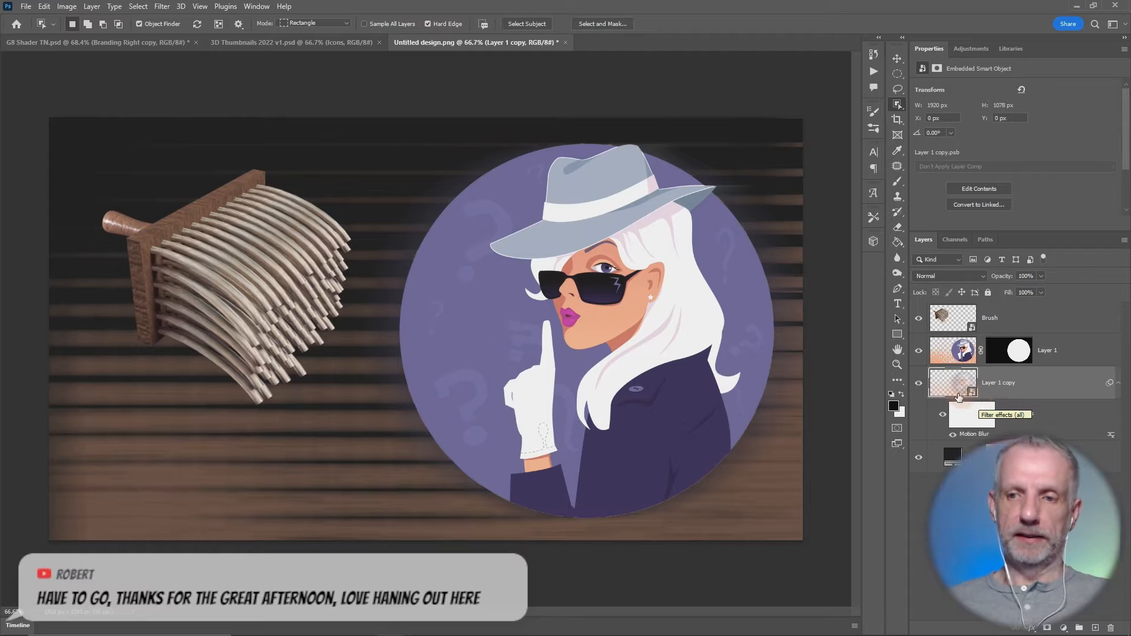
- Duplicate the blurred Layer 1 copy, setting the duplicate's opacity to 0% and the original's to 73%
left_click_drag(957, 390, 952, 373)
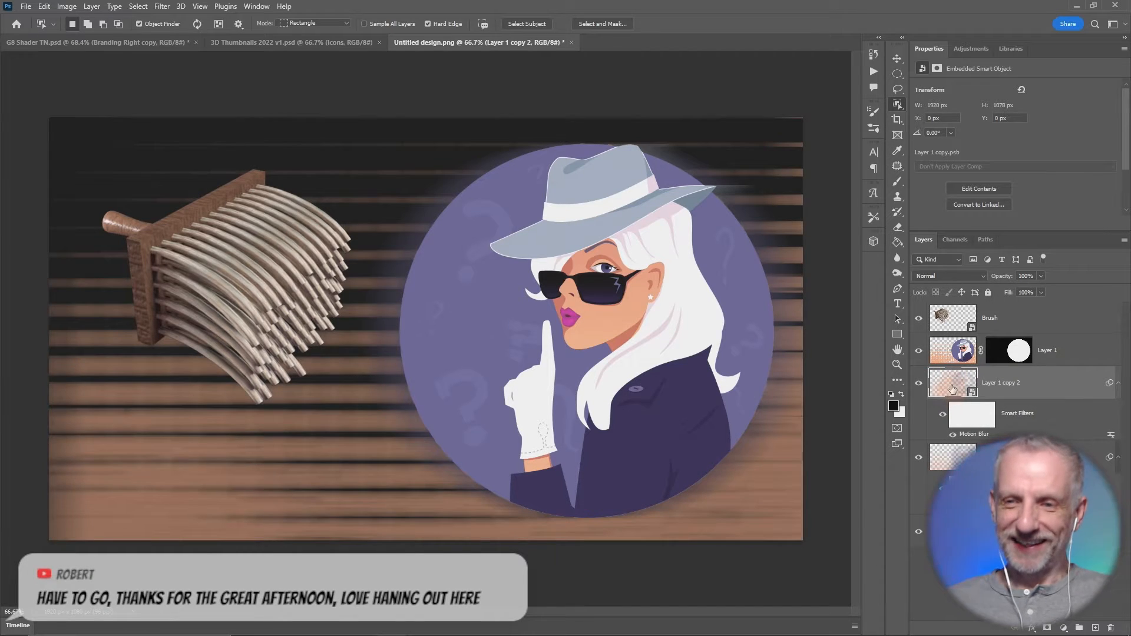
left_click_drag(1004, 279, 961, 282)
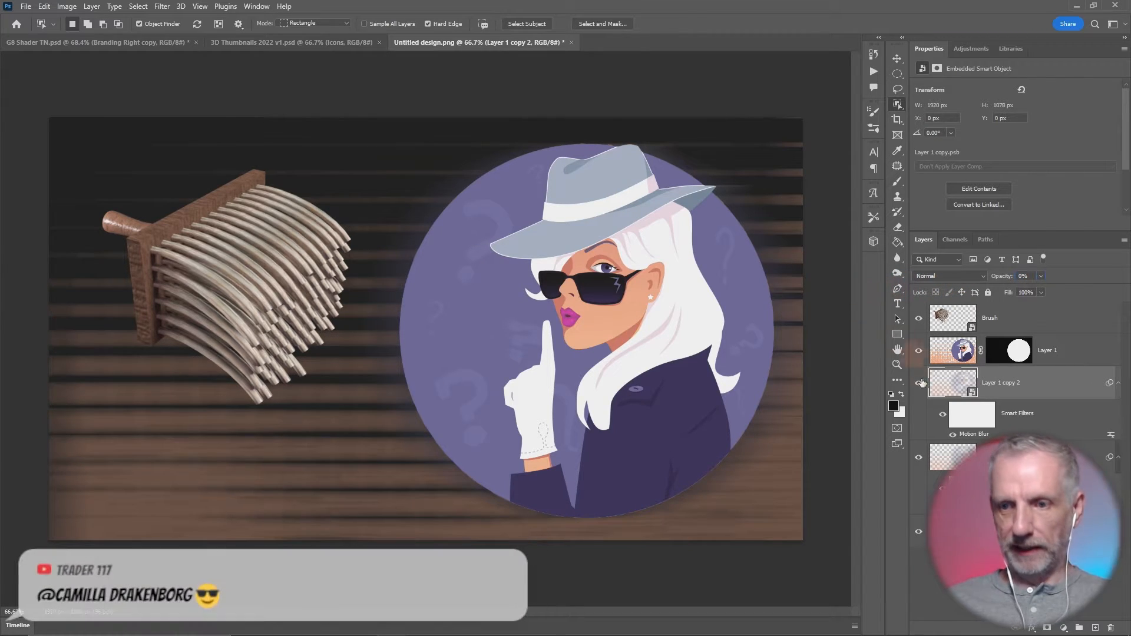
left_click(958, 457)
left_click_drag(1005, 277, 985, 277)
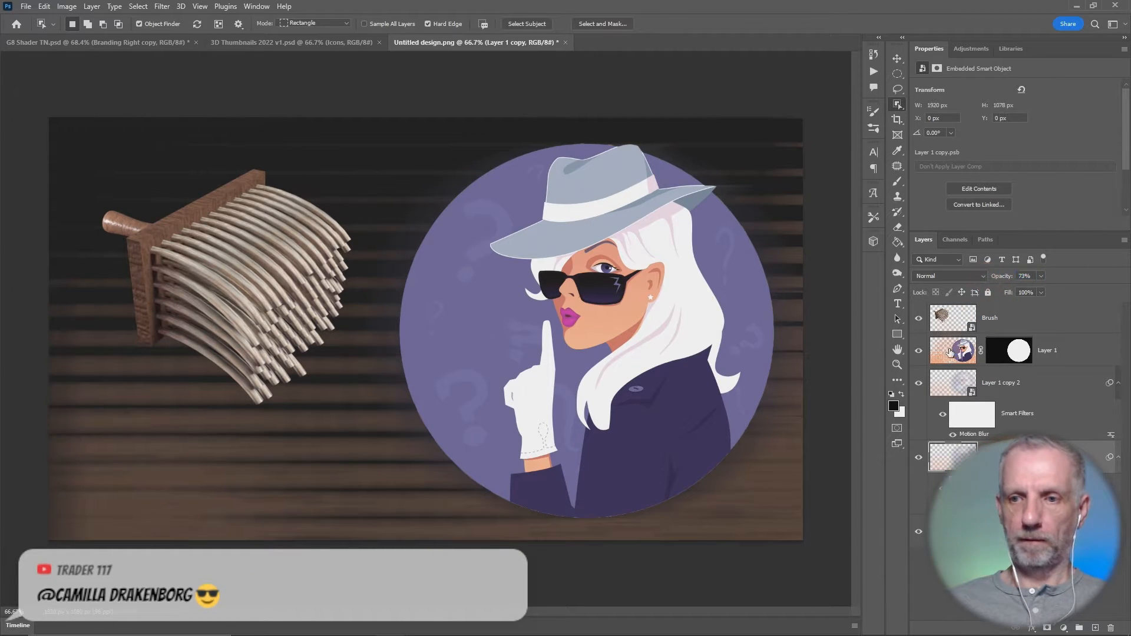
left_click(946, 389)
left_click(966, 457, "shift")
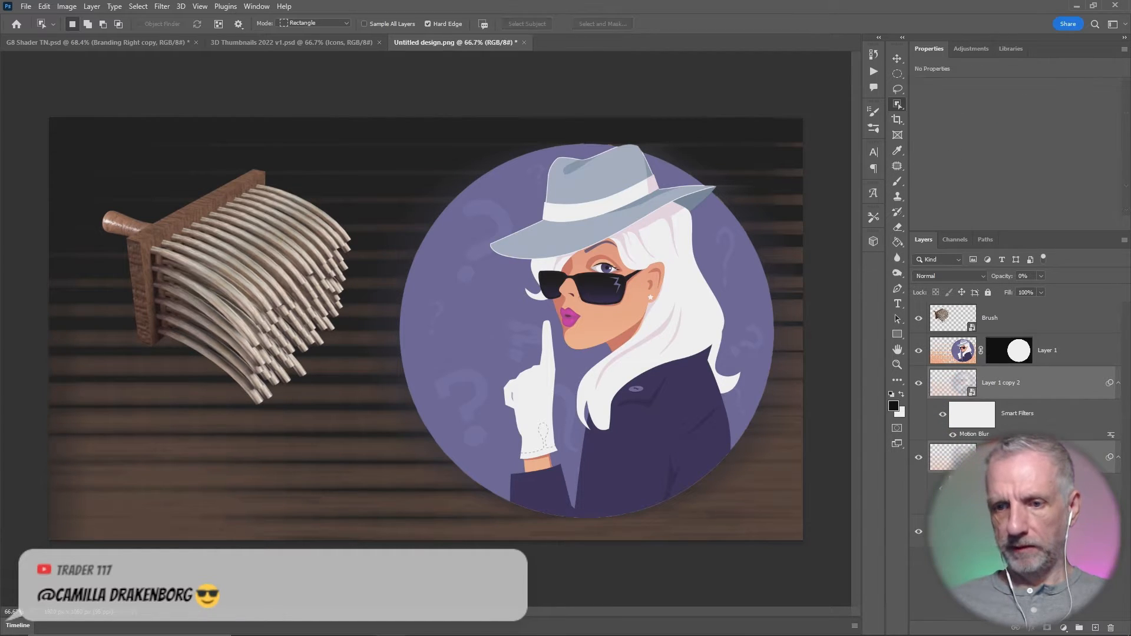
- Recolour the solid colour fill background to a dark indigo of about #110c3e, starting from the purple sampled in the circle
double_click(950, 531)
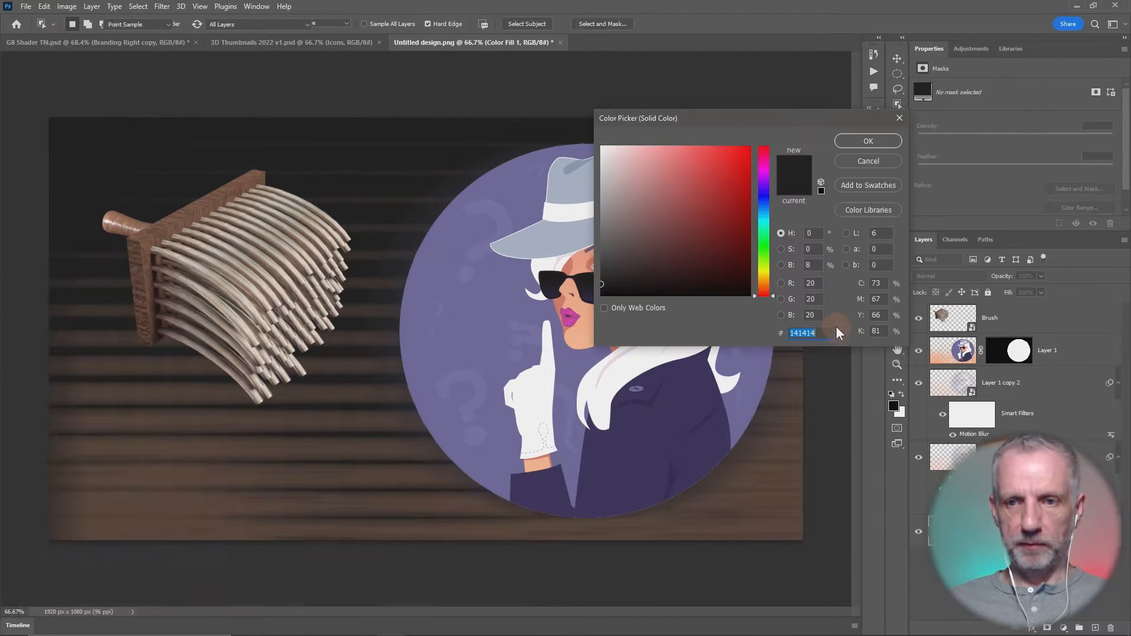
left_click(489, 289)
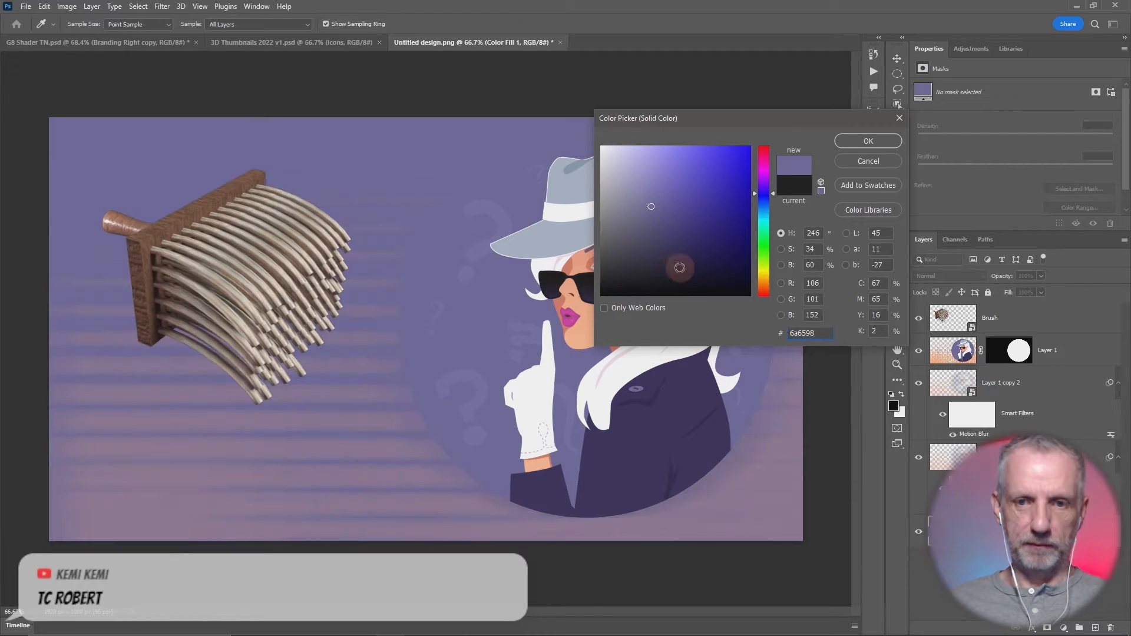
mouse_move(651, 209)
left_mouse_down()
mouse_move(661, 270)
mouse_move(649, 270)
mouse_move(718, 255)
left_mouse_up()
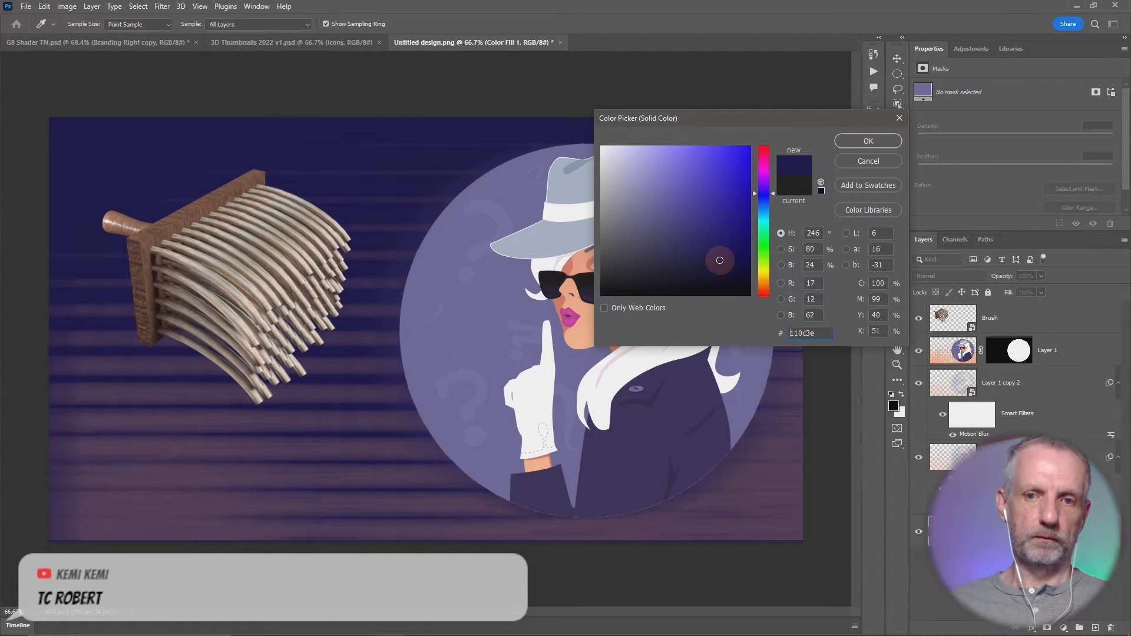
left_click(861, 145)
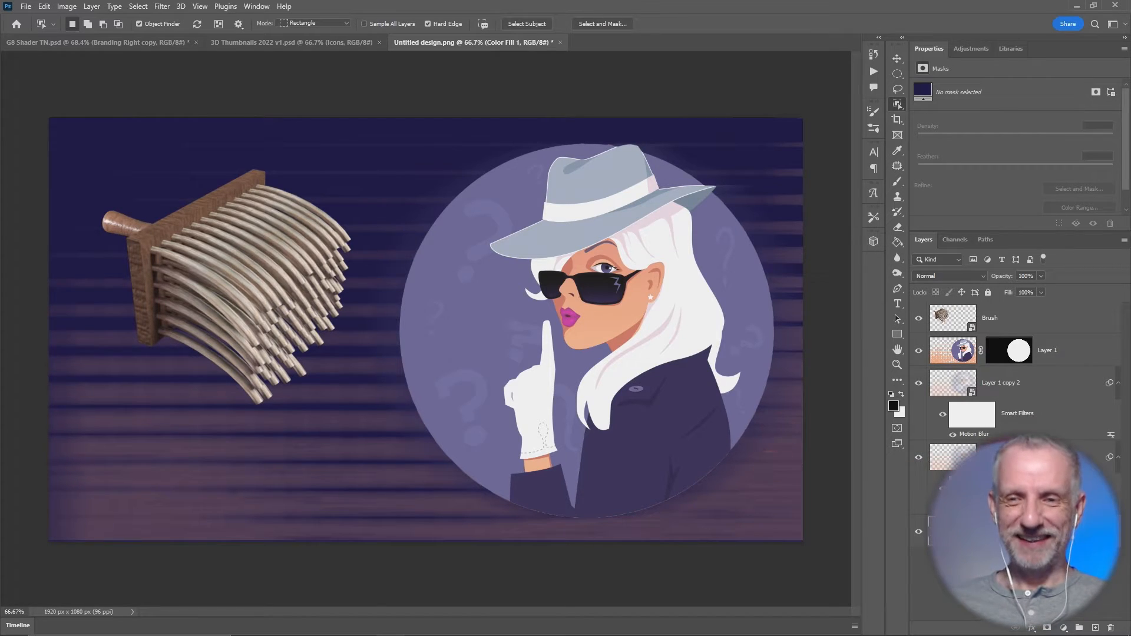
- Open the blending options of Layer 1 and enable an Outer Glow effect on the woman graphic
left_click(949, 356)
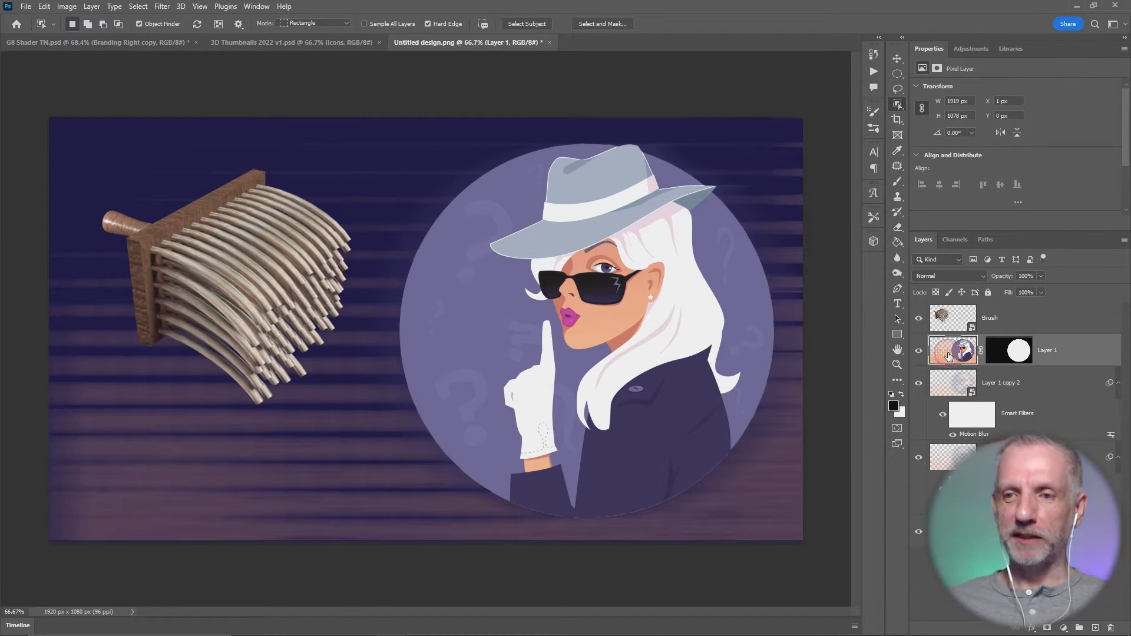
right_click(948, 356)
left_click(982, 360)
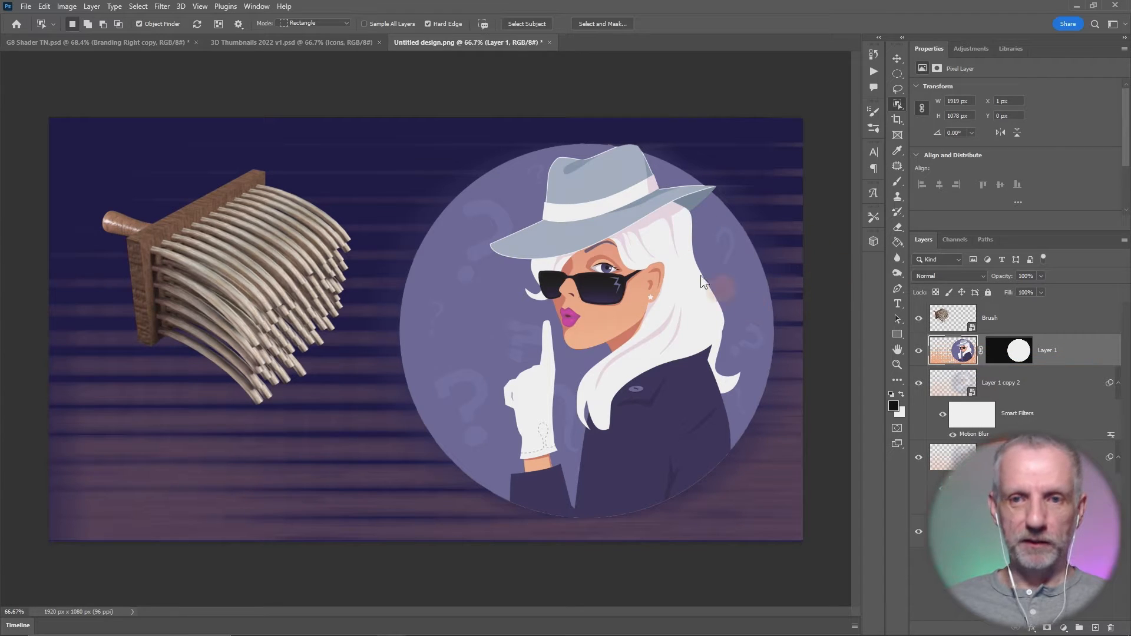
left_click(674, 161)
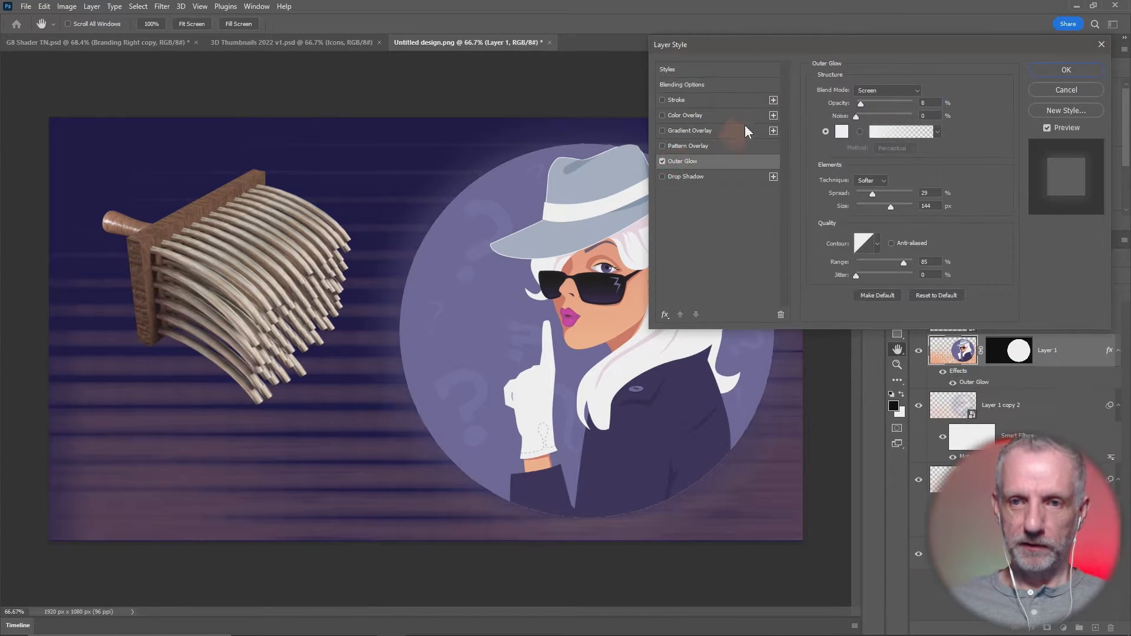
mouse_move(779, 45)
left_mouse_down()
mouse_move(868, 9)
mouse_move(843, 5)
left_mouse_up()
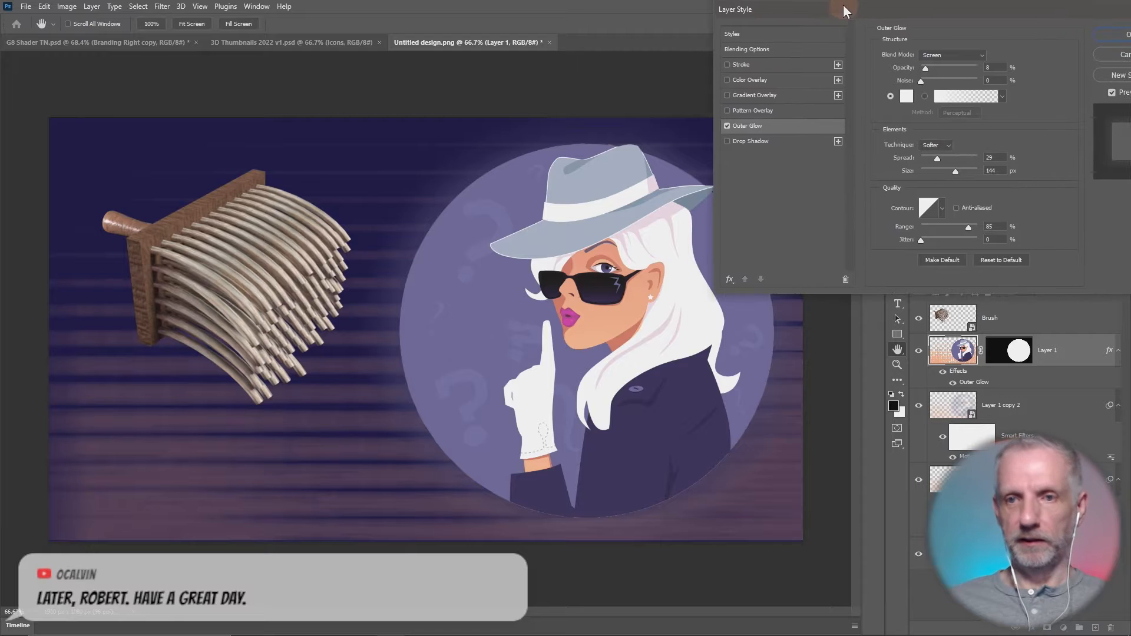
- Add a Drop Shadow to Layer 1 with distance 10 px, spread 10%, size 10 px and an angle of 120°
left_click(759, 142)
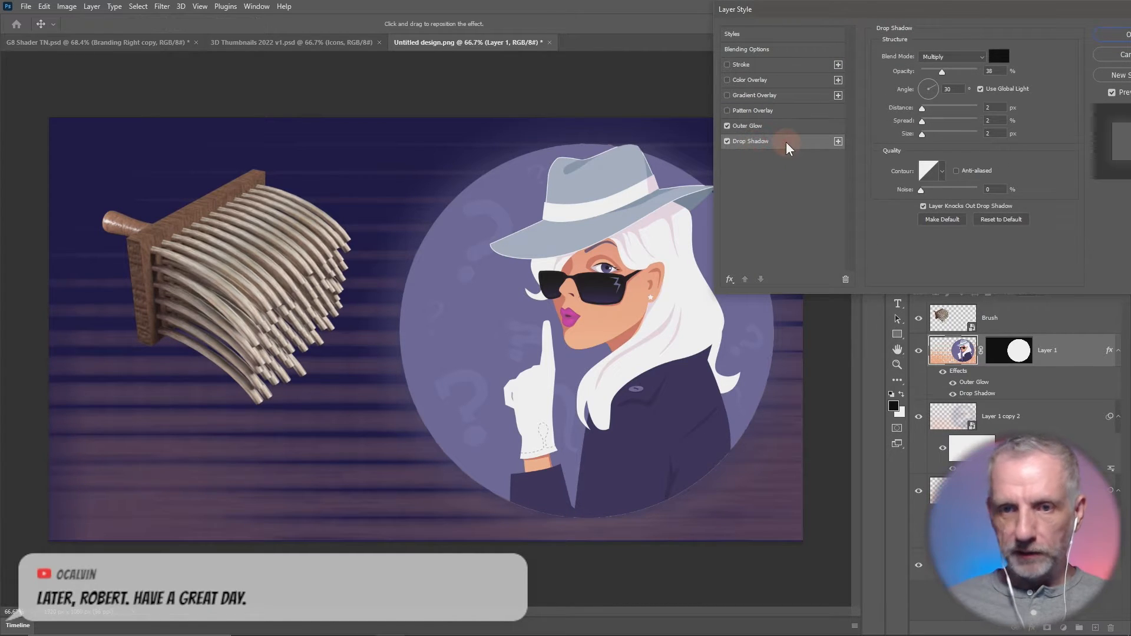
left_click(804, 128)
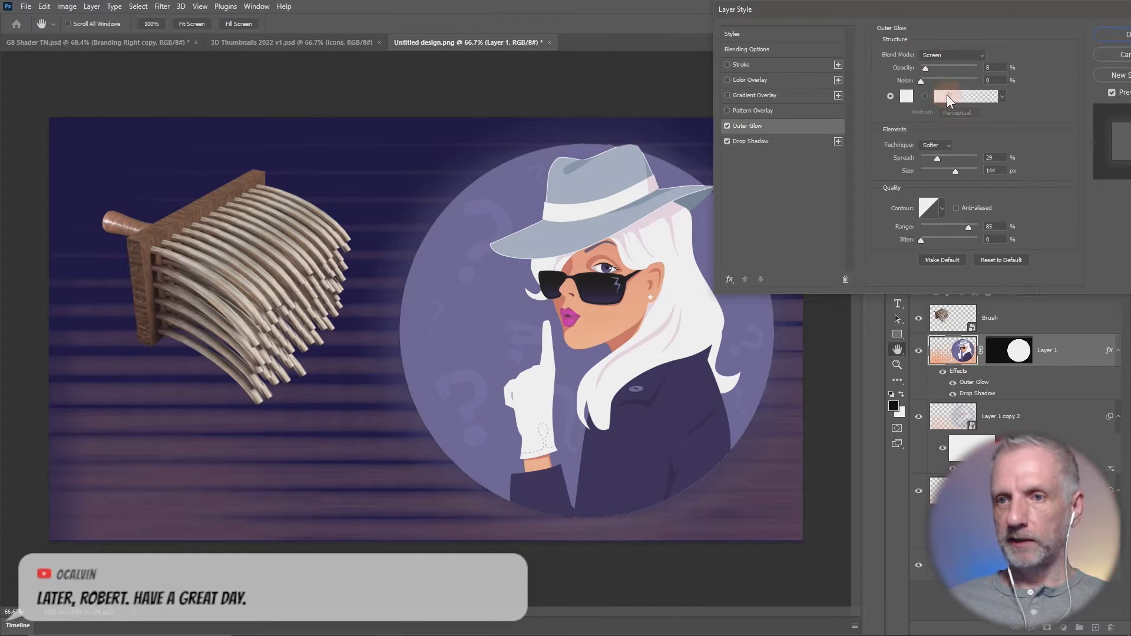
left_click(991, 79)
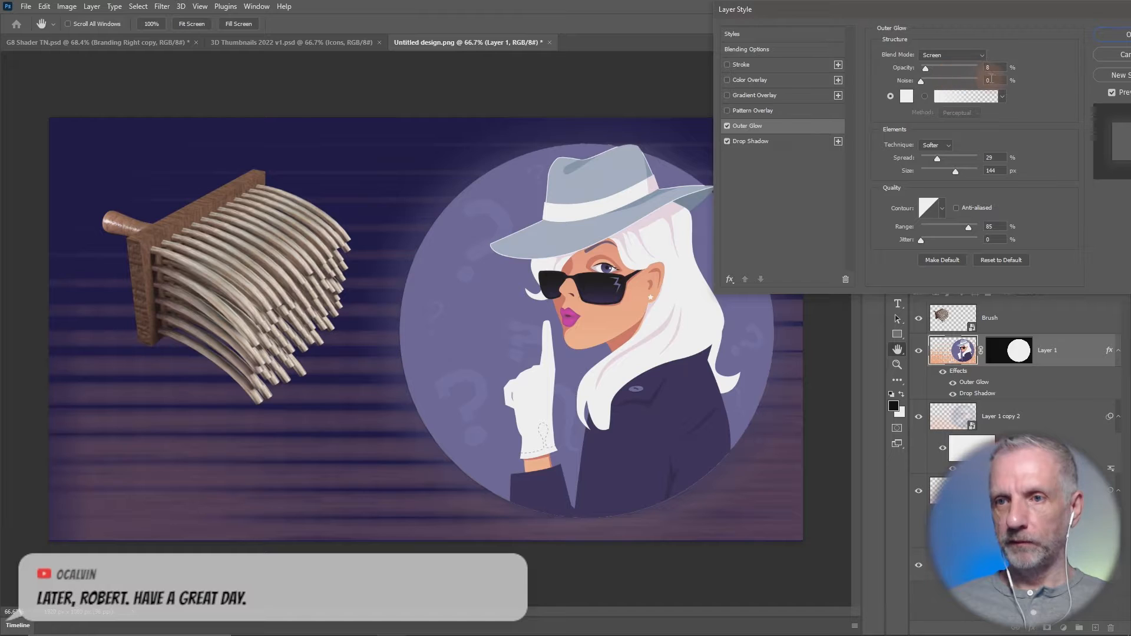
left_click(774, 144)
left_click(996, 109)
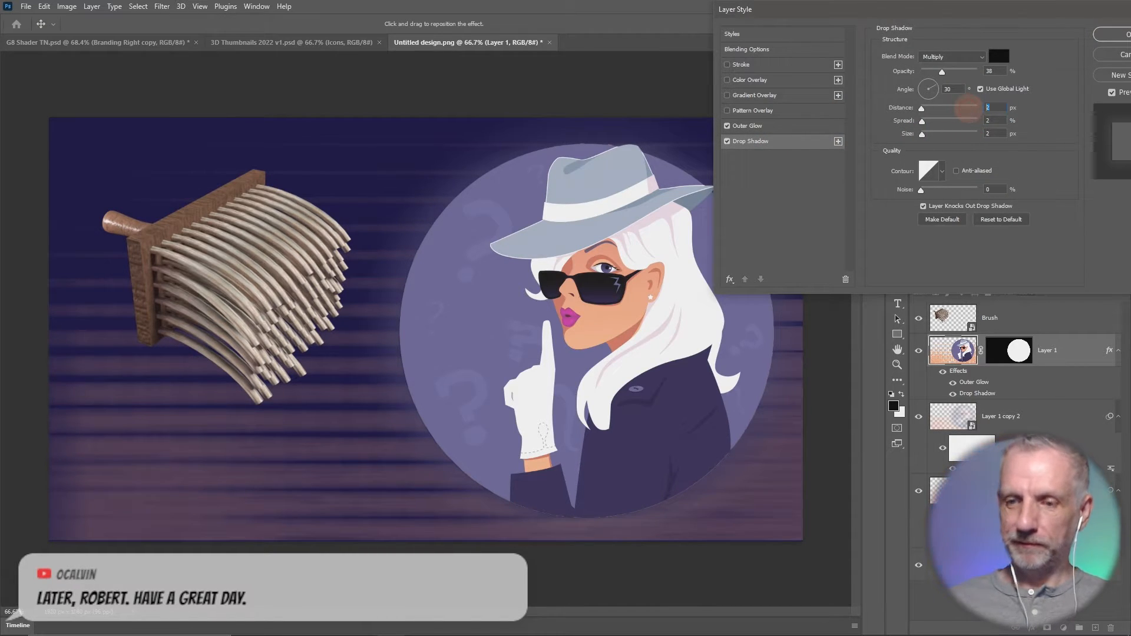
key("Tab")
type("10")
left_click(953, 89)
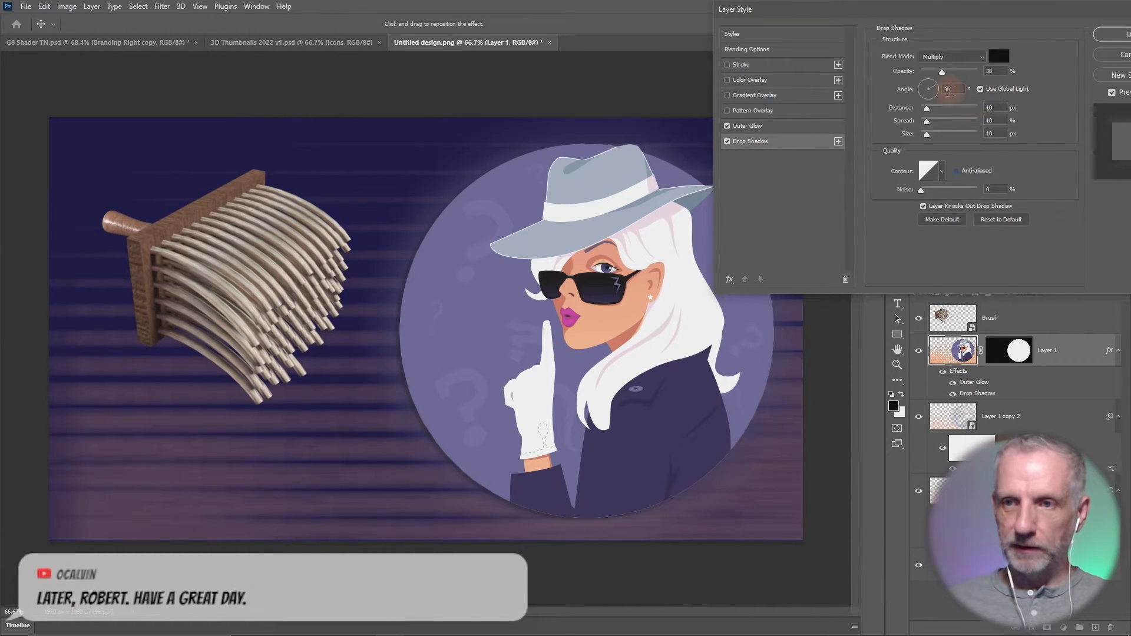
type("150")
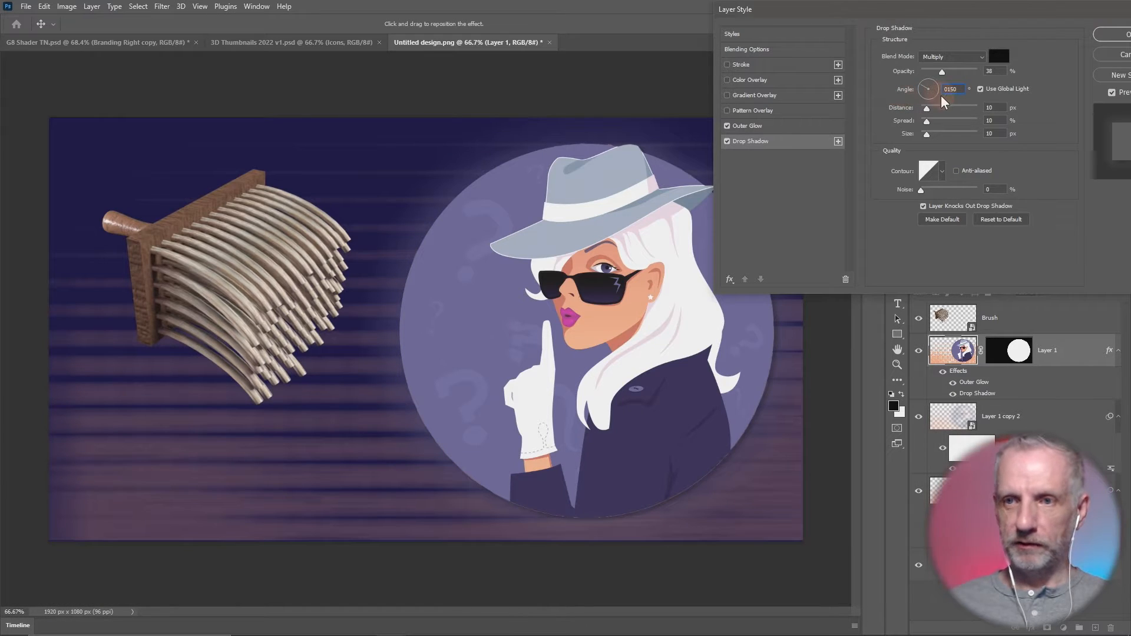
type("0")
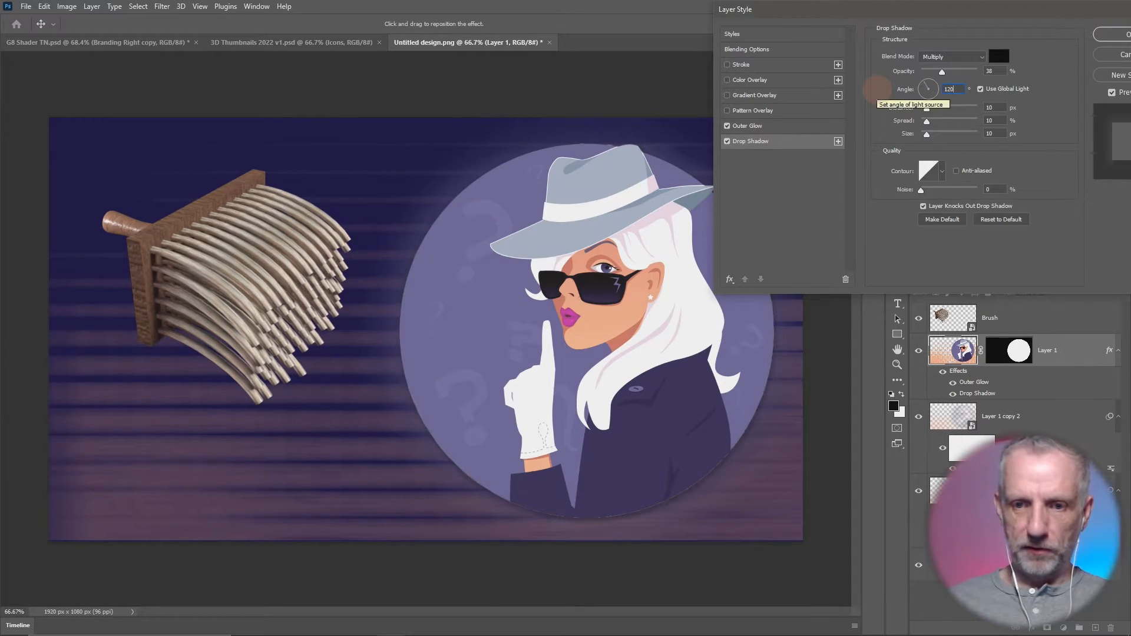
- Set Layer 1's drop shadow to distance 20 px, spread 20%, size 20 px and opacity 82%, and apply the layer style
left_click(977, 109)
type("20")
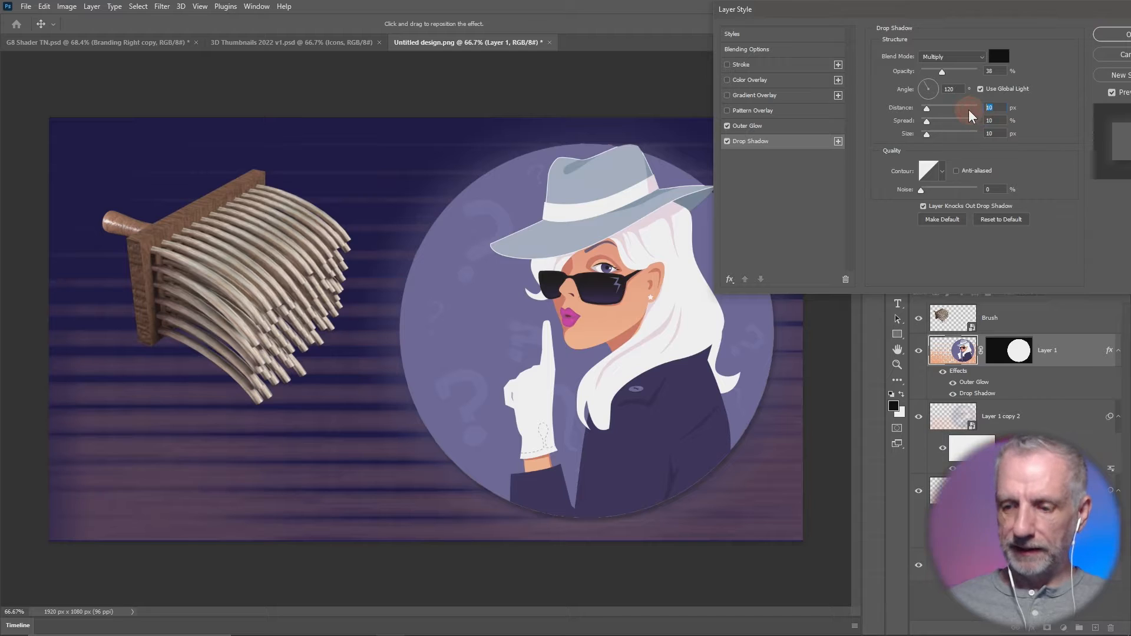
key("Tab")
type("20")
key("Tab")
type("20")
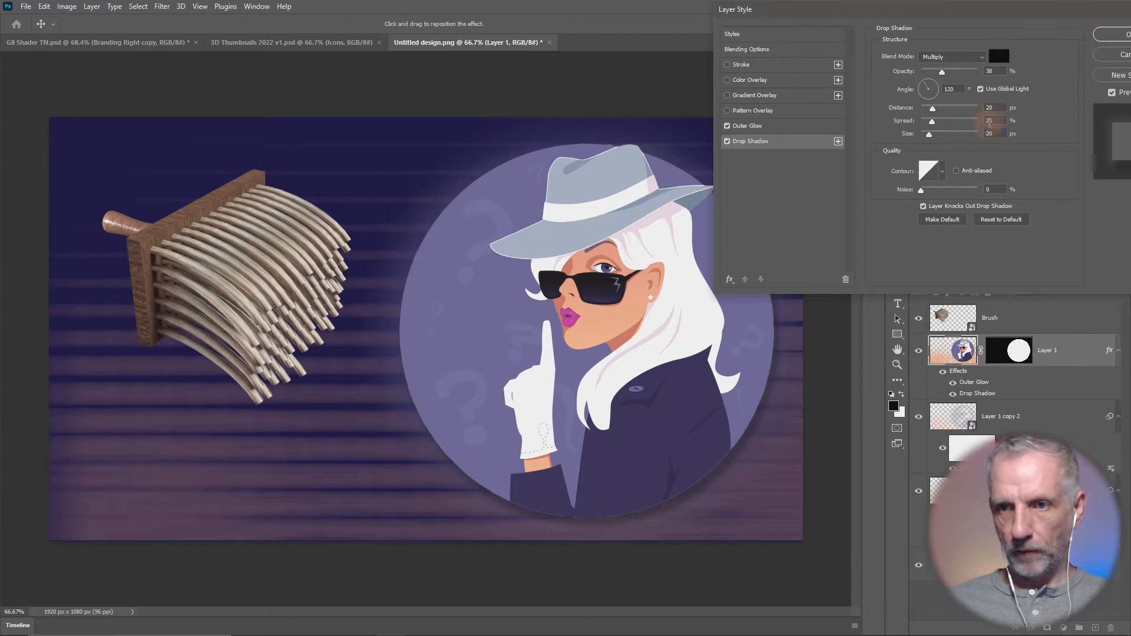
left_click_drag(942, 72, 966, 72)
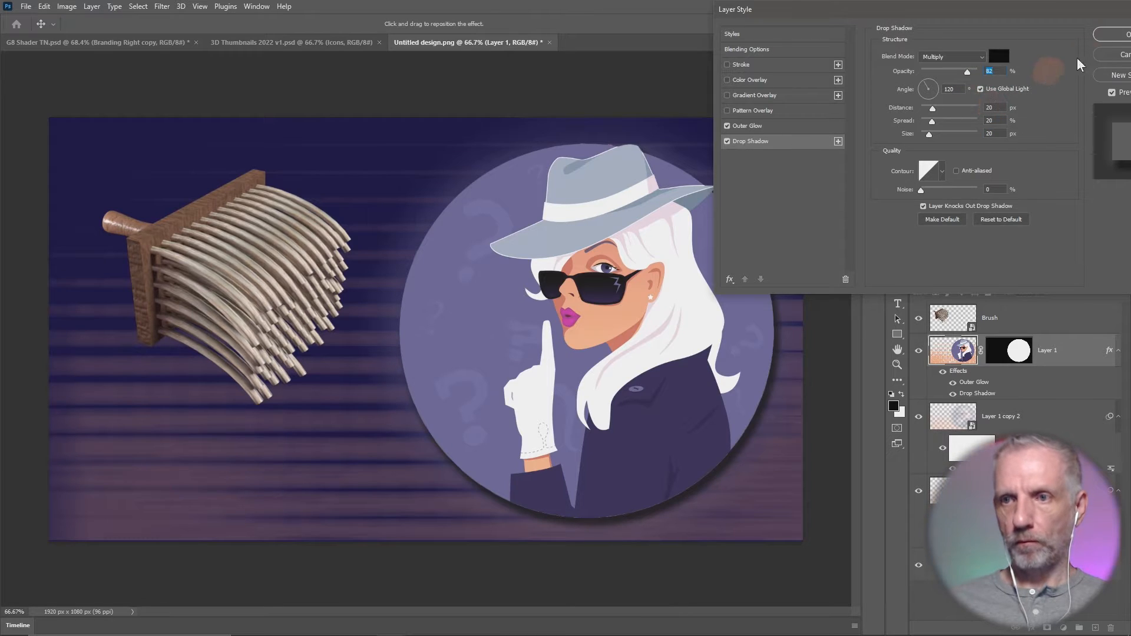
left_click(1115, 34)
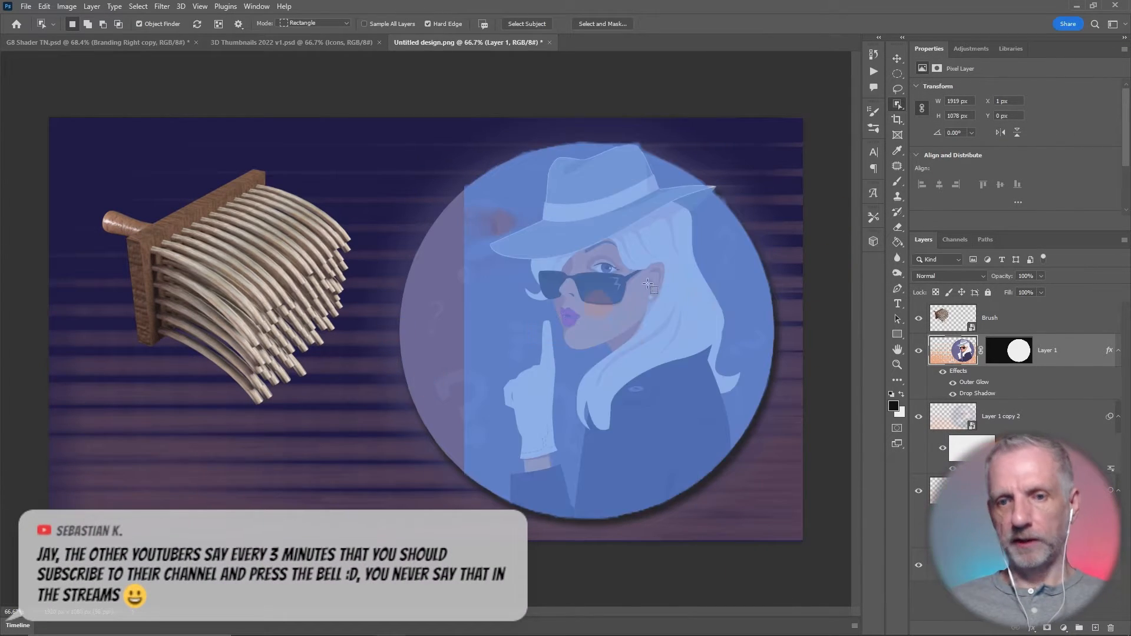
- Darken the background colour fill to the deep navy #0b0732
left_click(897, 59)
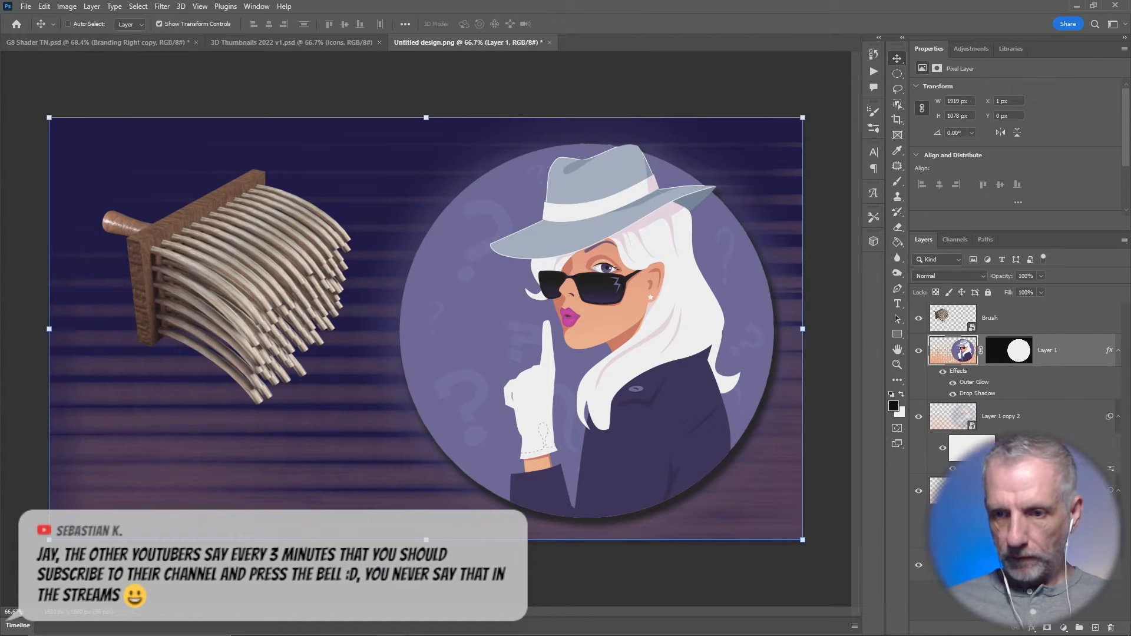
double_click(948, 566)
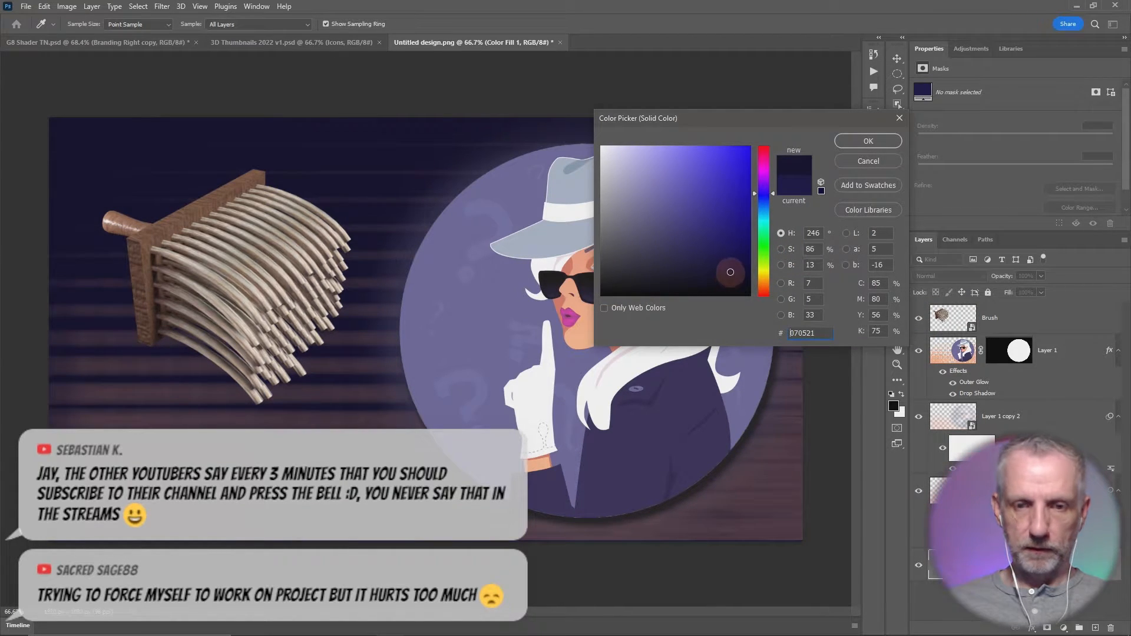
left_click_drag(729, 268, 729, 264)
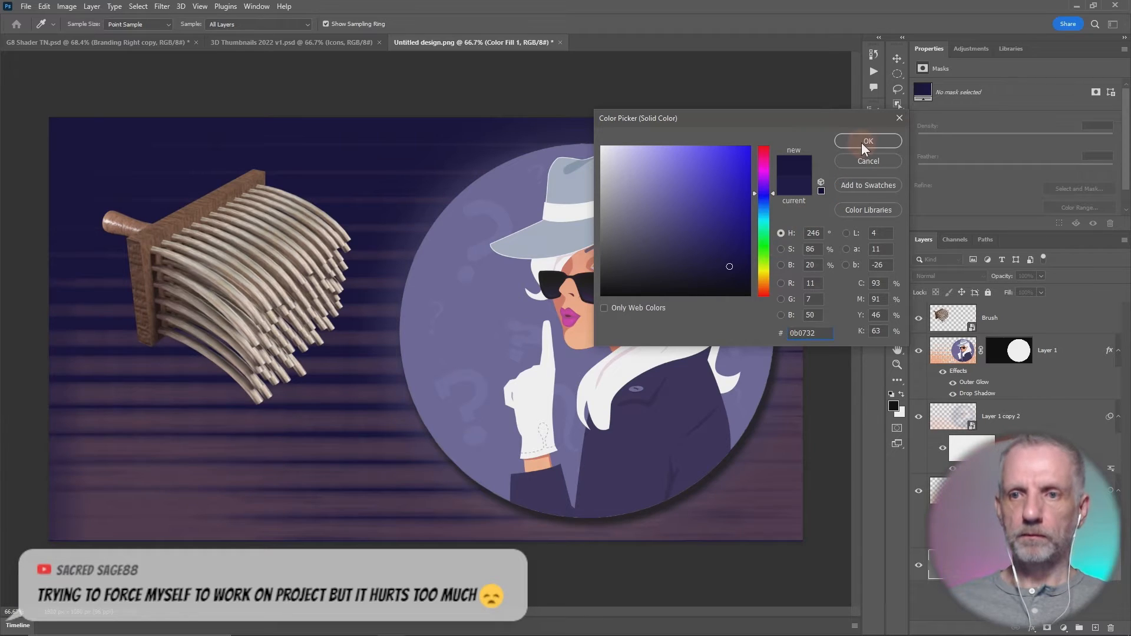
left_click(864, 145)
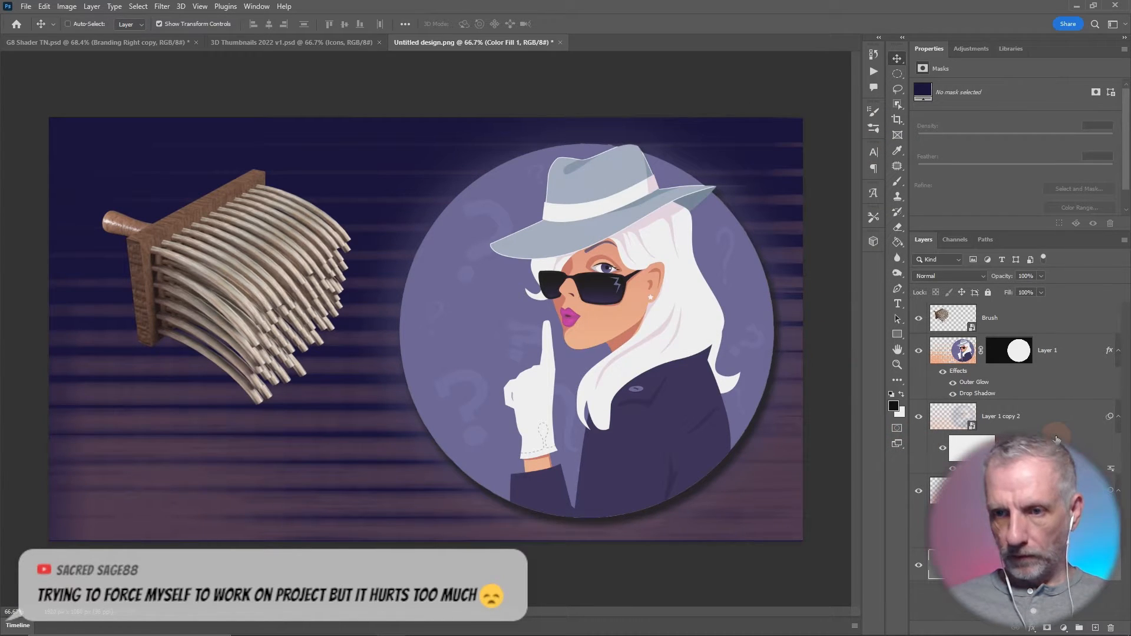
- Group the blurred Layer 1 copies and all the background layers beneath them, and name the group BG
left_click(945, 421)
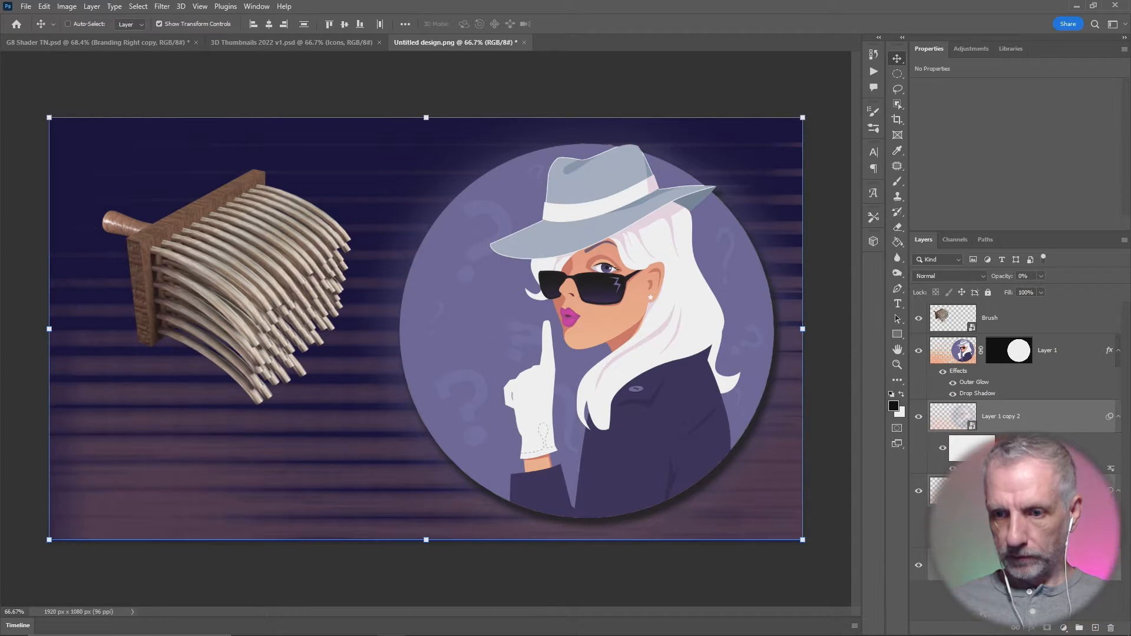
left_click(983, 614)
left_click(960, 392)
left_click(953, 417)
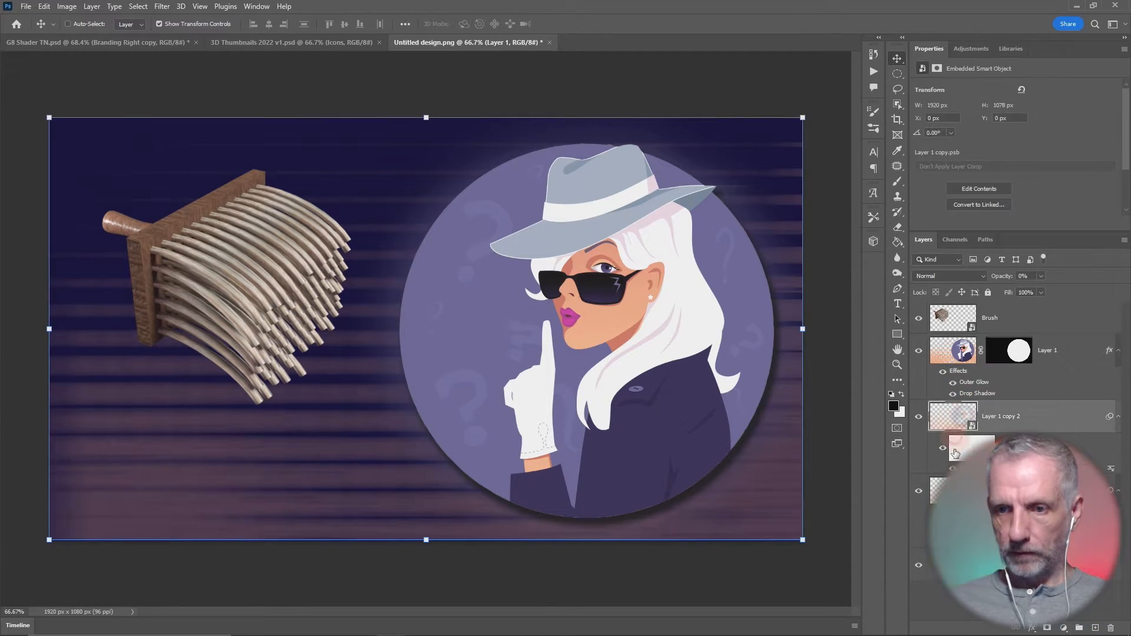
left_click(966, 574, "shift")
left_click_drag(966, 574, 1080, 628)
double_click(964, 408)
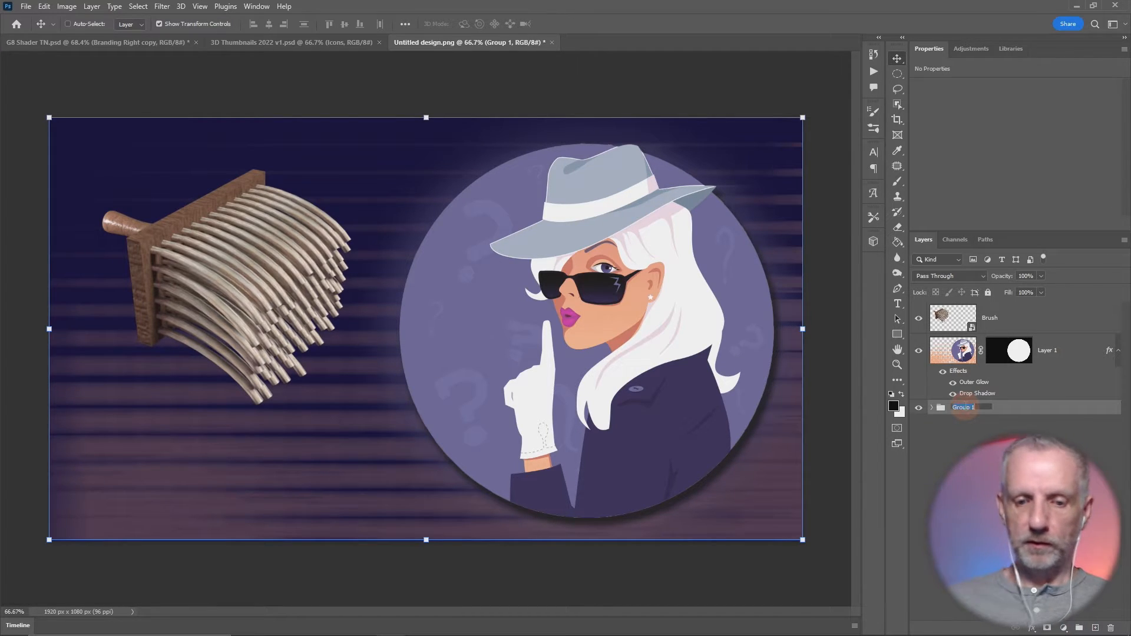
type("BG")
key("Return")
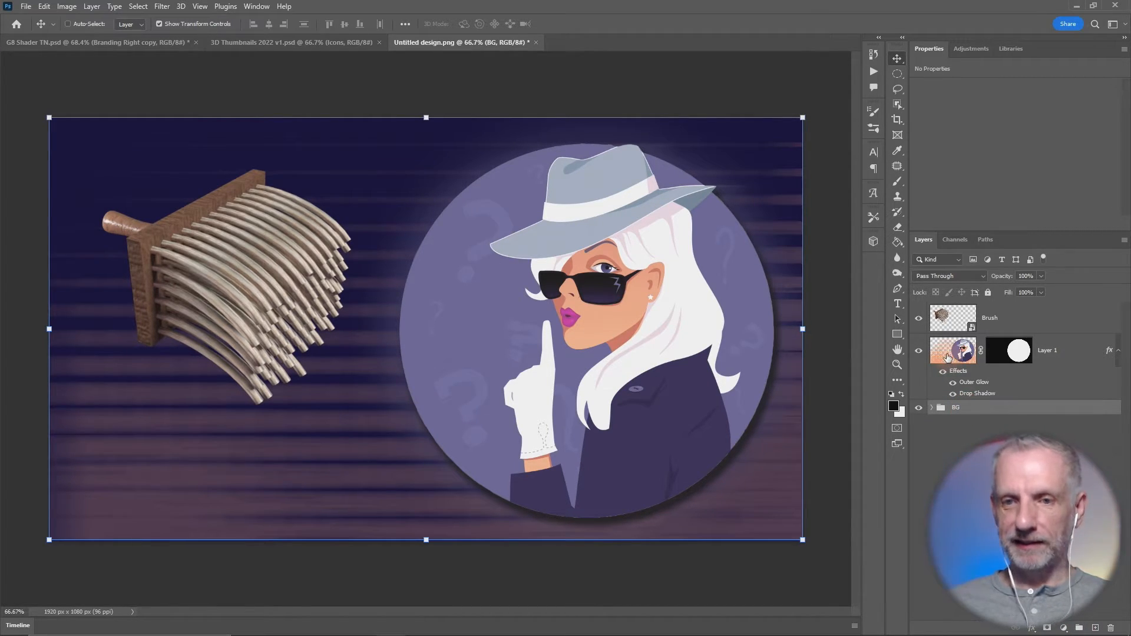
- Duplicate Layer 1 directly beneath the original and convert the duplicate to a smart object
left_click(943, 354)
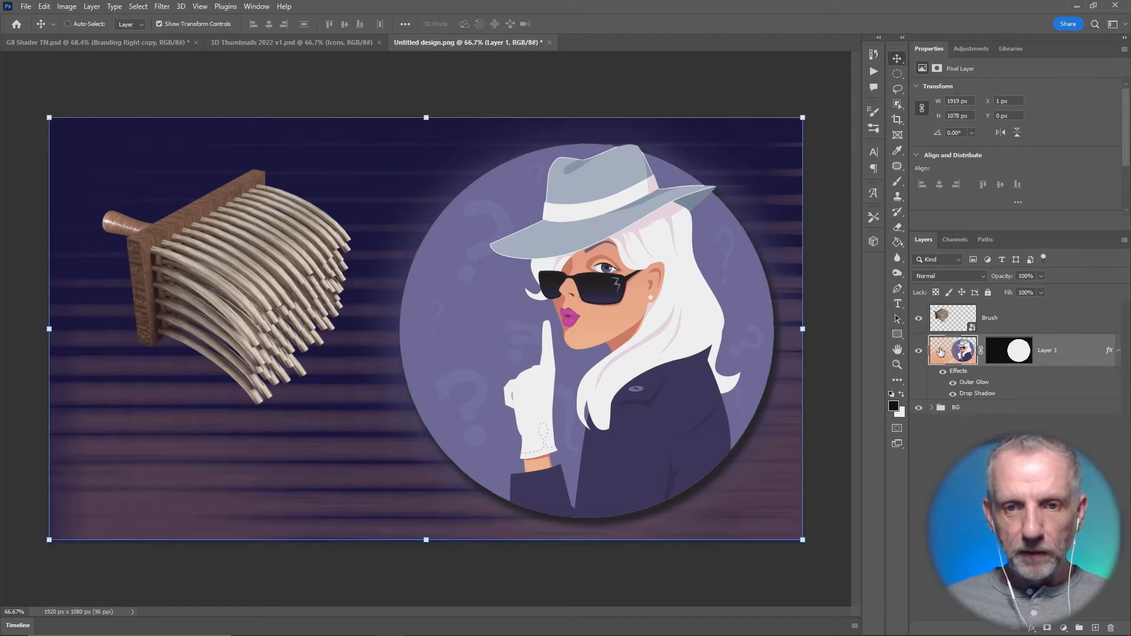
left_click_drag(941, 353, 951, 390)
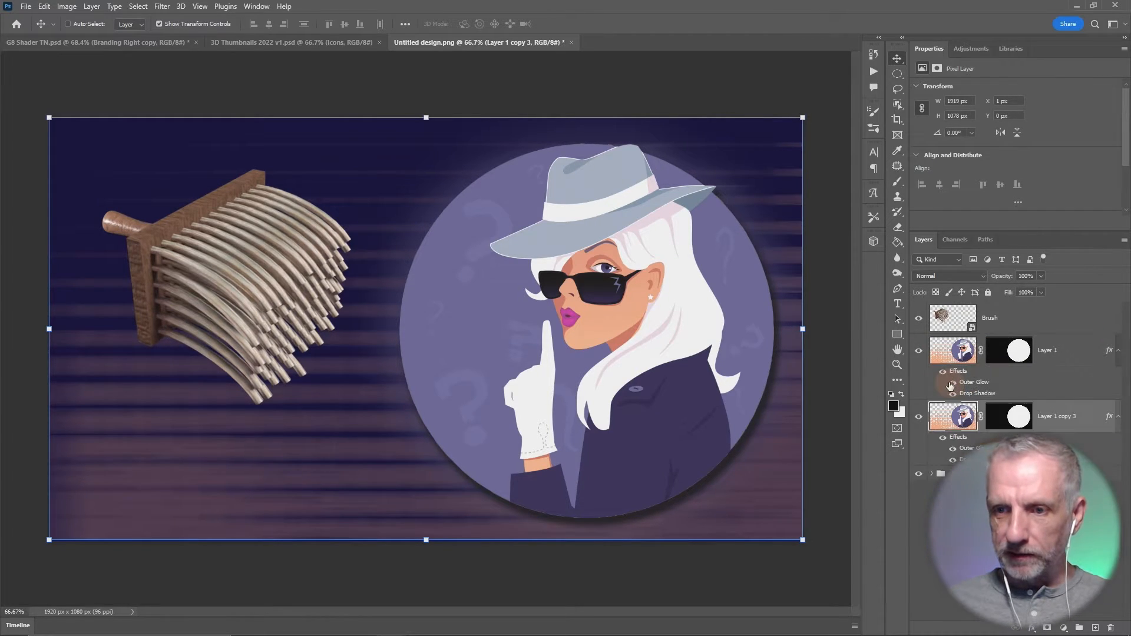
right_click(962, 423)
right_click(1035, 420)
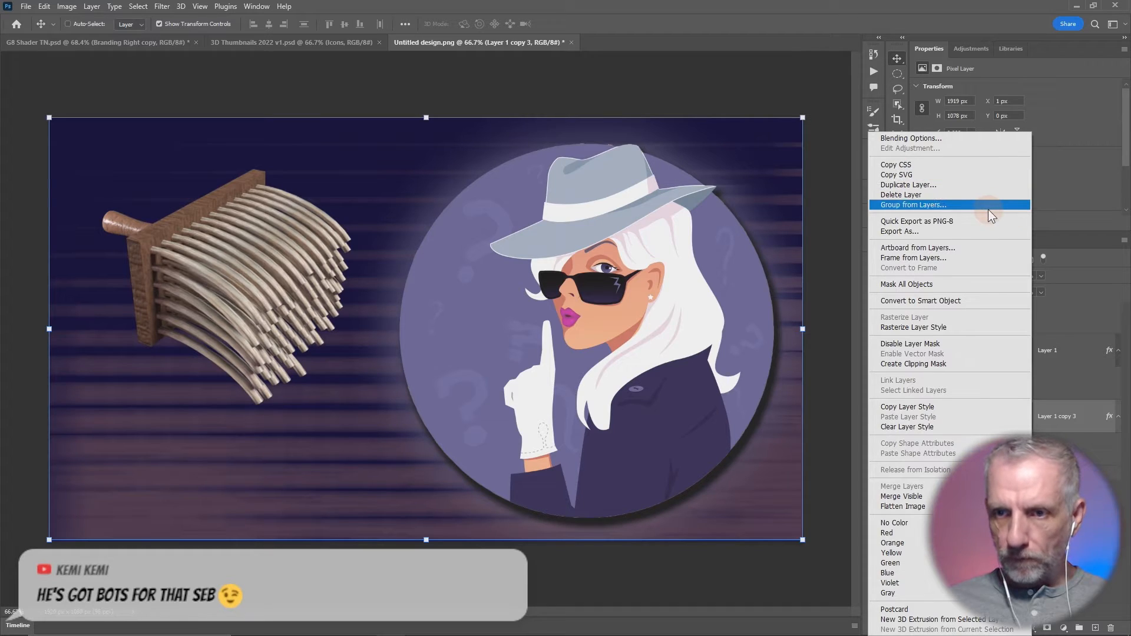
left_click(977, 301)
- Apply a Motion Blur filter at a 0° angle with a reduced distance to the Layer 1 copy 3 smart object
left_click(161, 7)
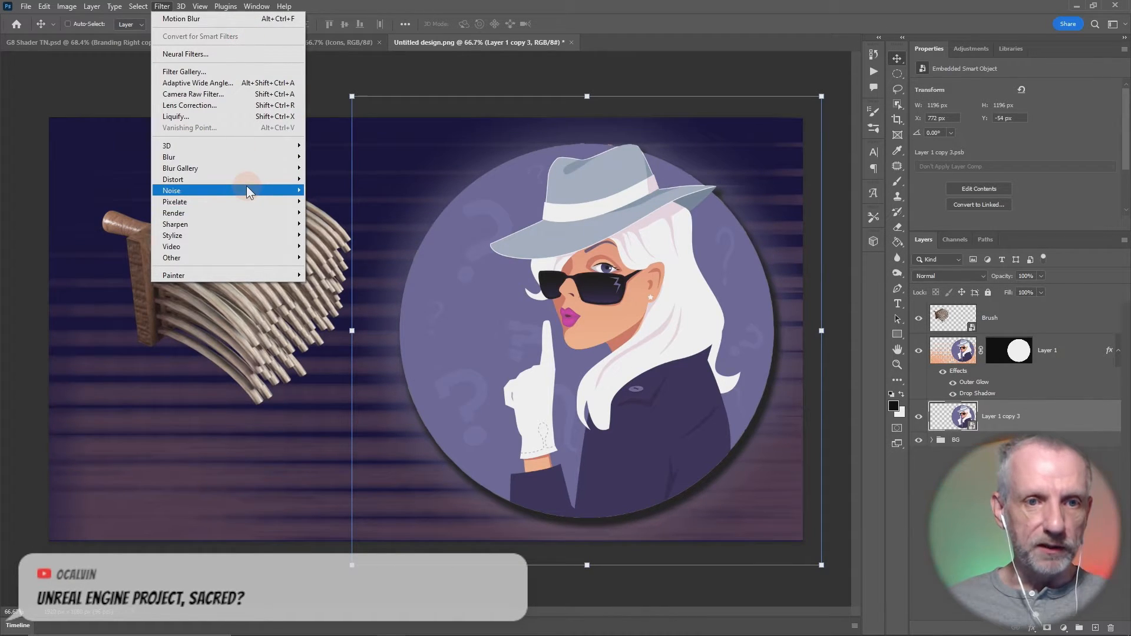
mouse_move(266, 161)
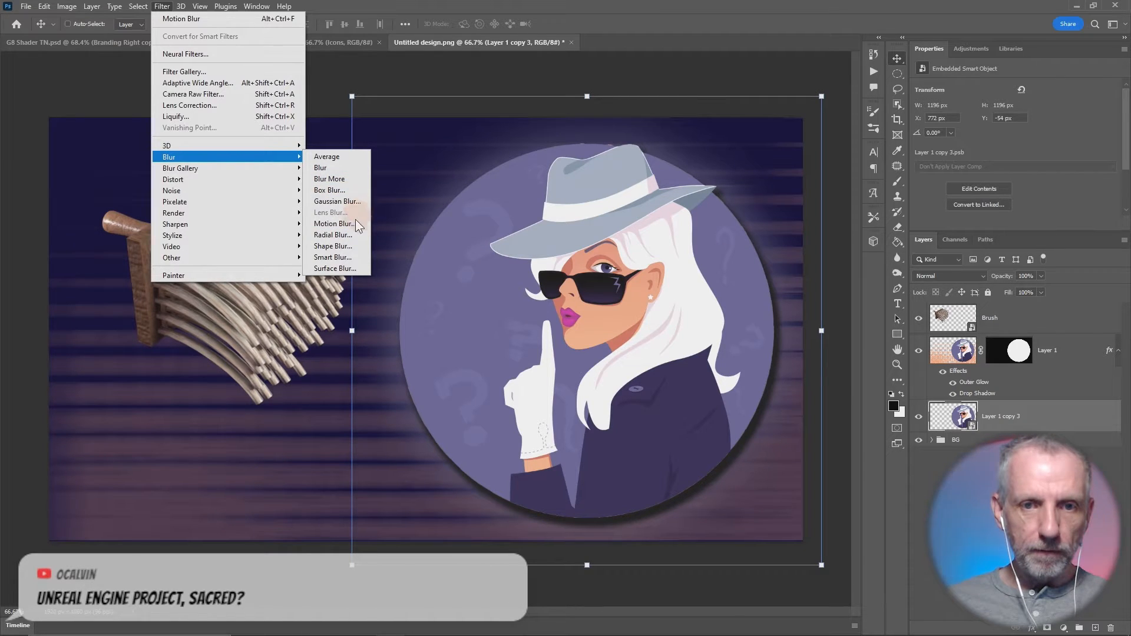
left_click(356, 223)
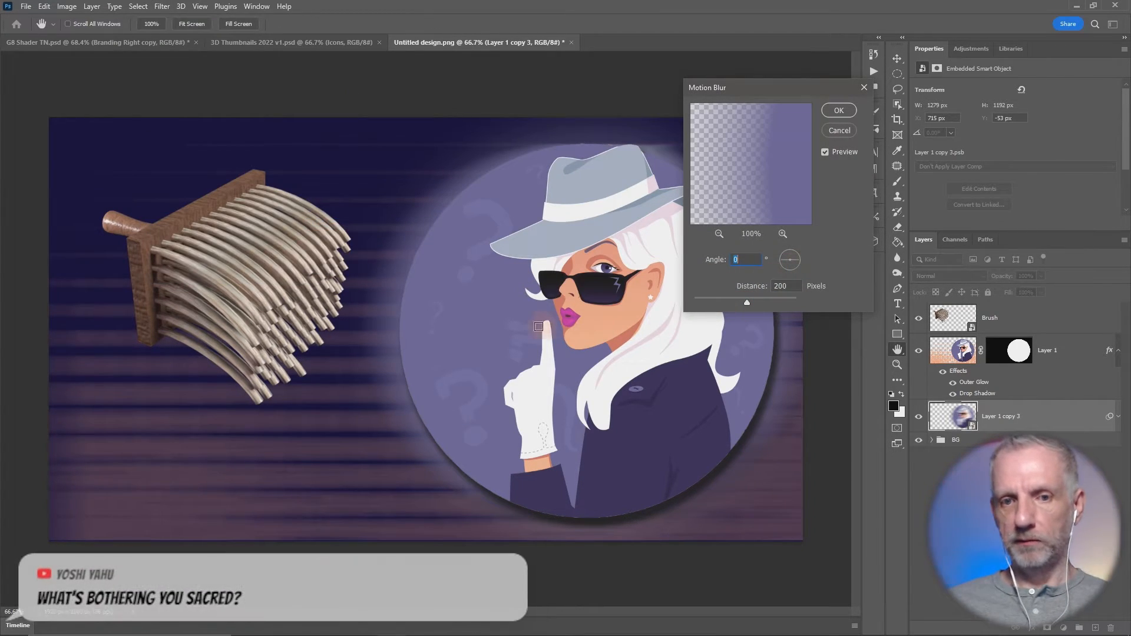
left_click(791, 286)
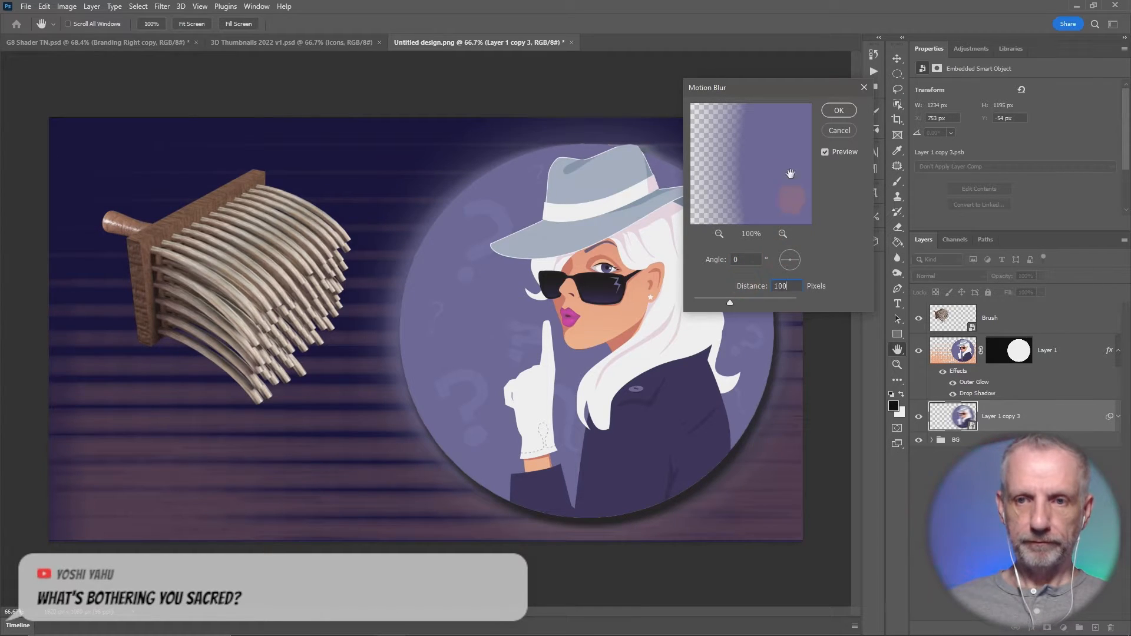
left_click_drag(804, 90, 1000, 75)
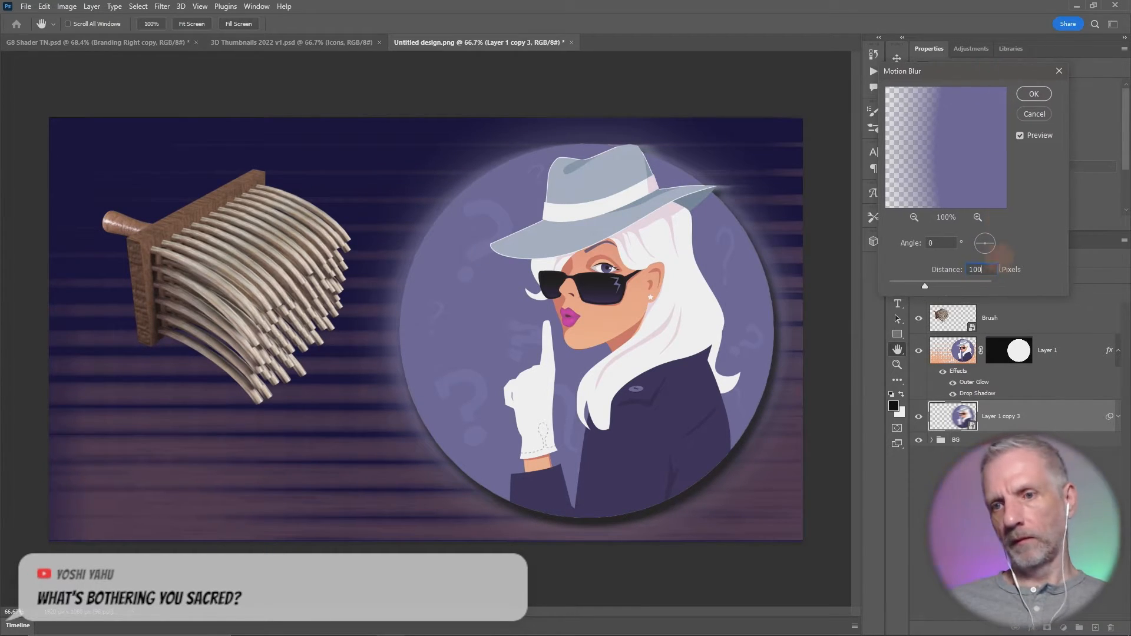
left_click(927, 269)
key("Return")
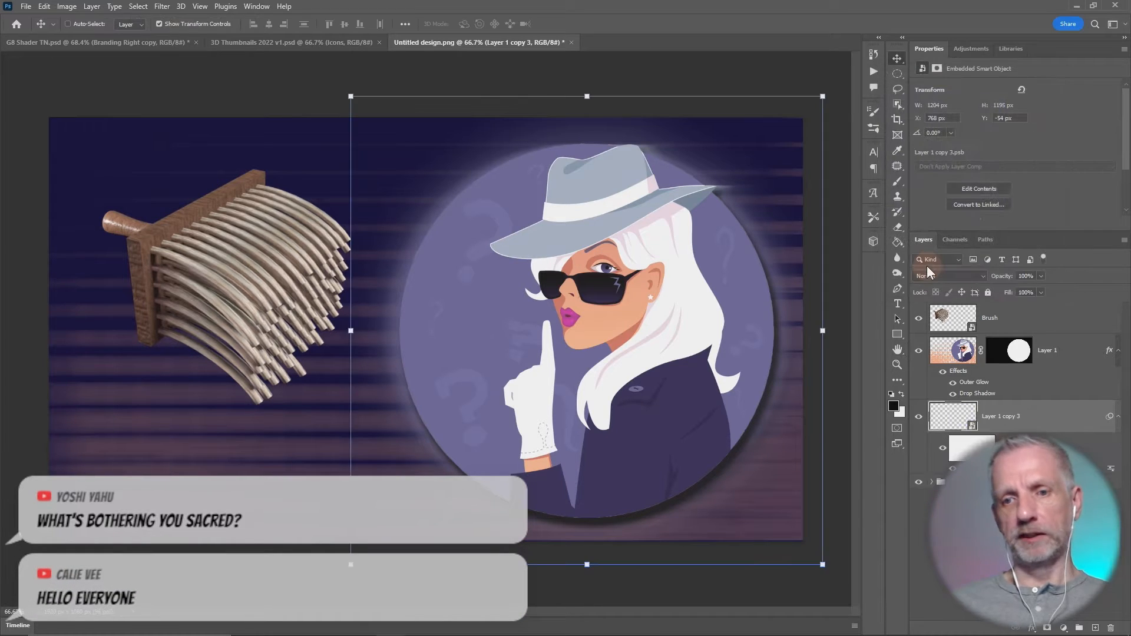
- Compare the artwork with and without Layer 1 copy 3 and its motion blur by toggling their visibility
left_click(924, 419)
left_click(924, 419)
left_click(924, 420)
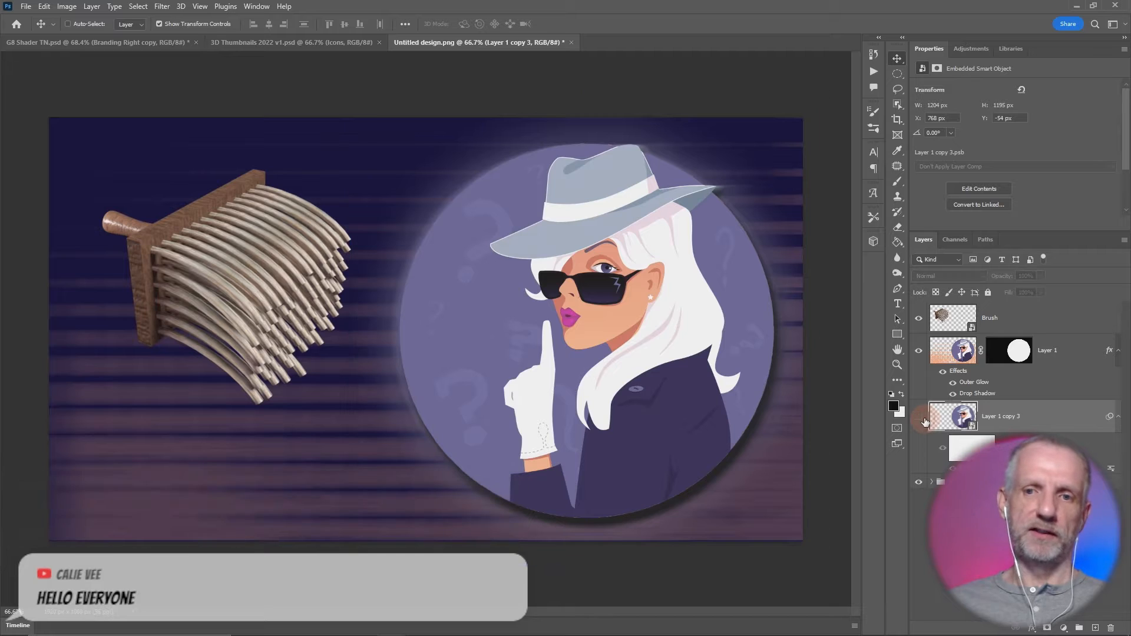
left_click(924, 419)
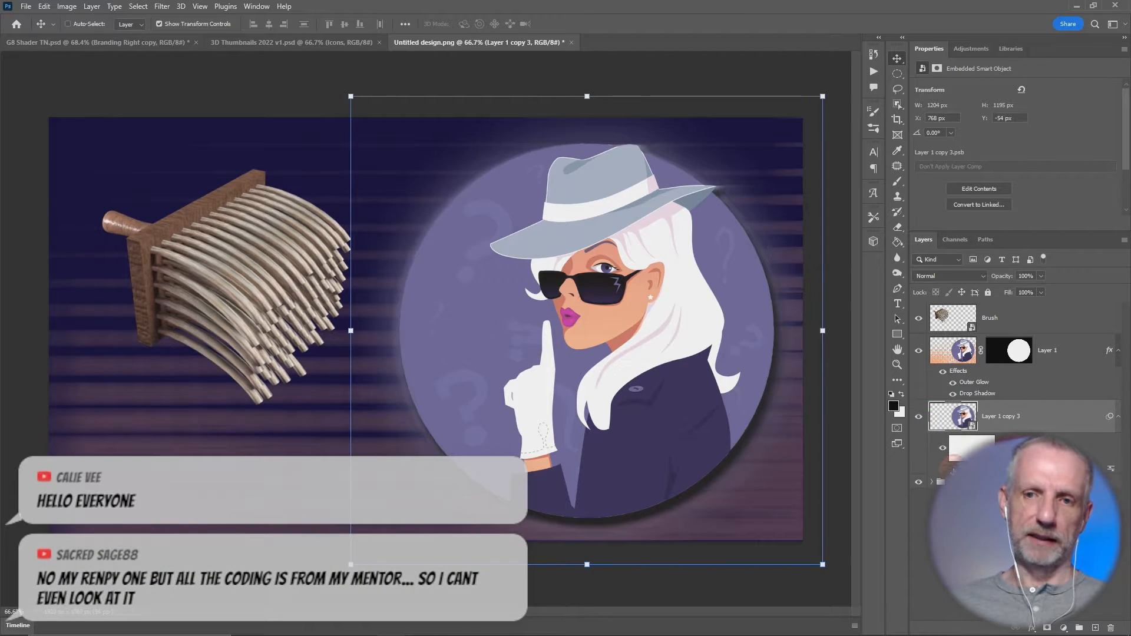
left_click(953, 471)
left_click(954, 472)
left_click(954, 472)
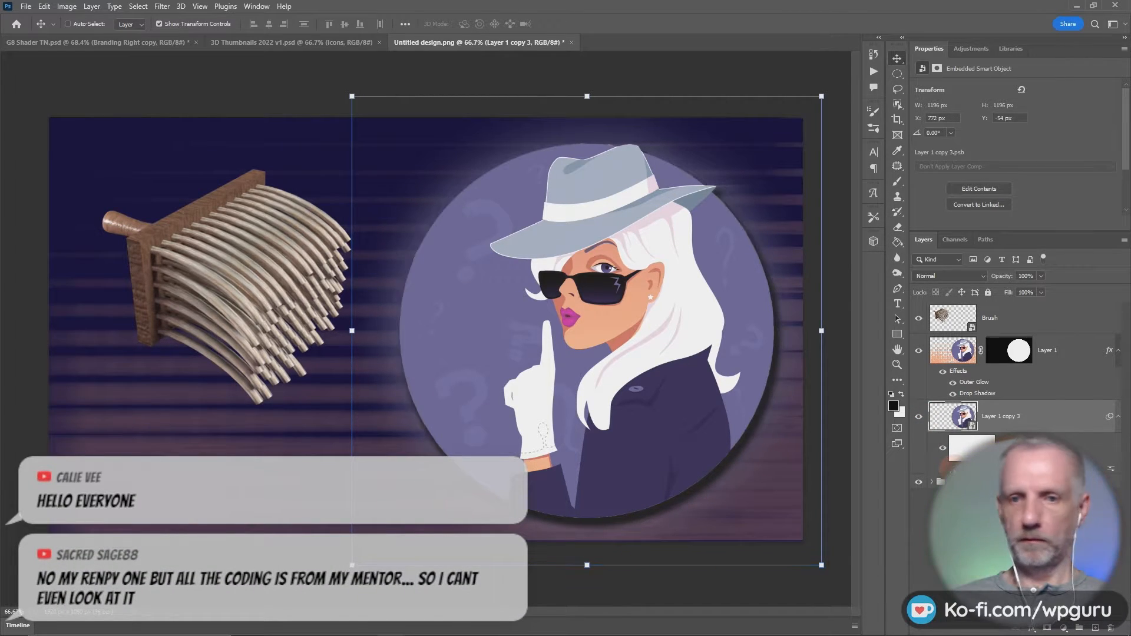
left_click(953, 462)
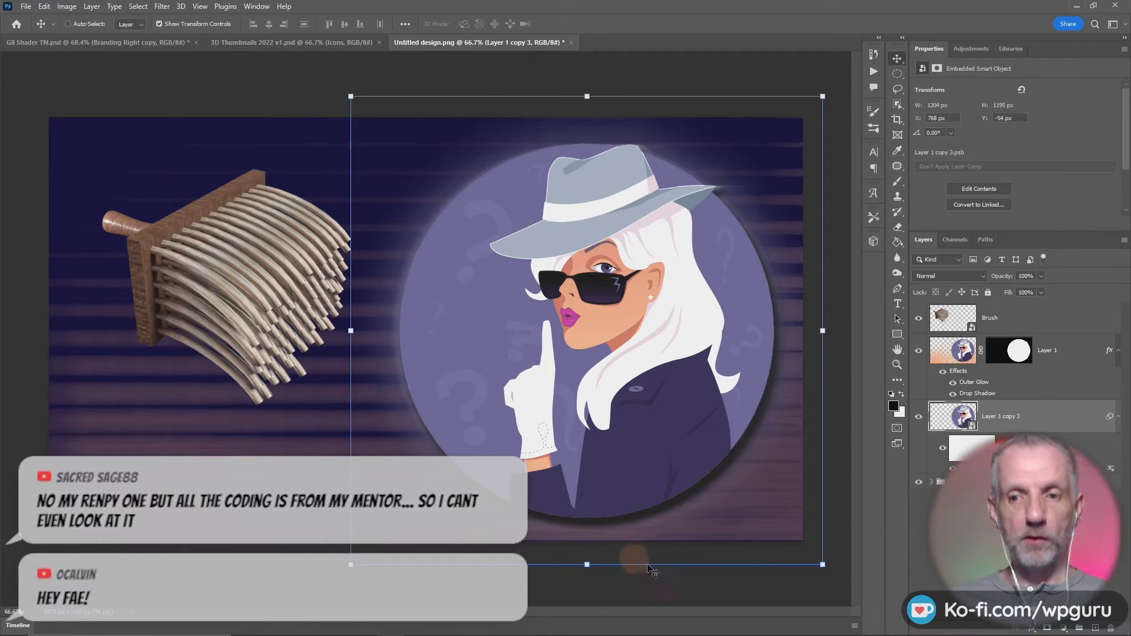
- Select the Branding Right copy logo layer in 3D Thumbnails 2022 v1.psd and make Brush the active layer in Untitled design.png
left_click(304, 43)
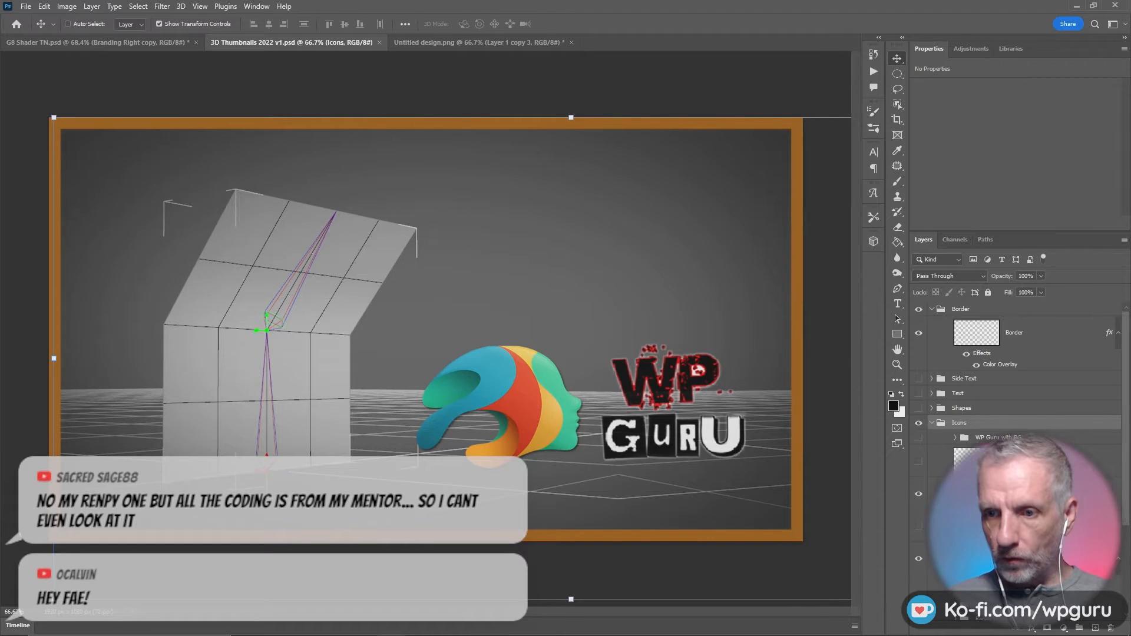
left_click(1053, 494)
right_click(1053, 494)
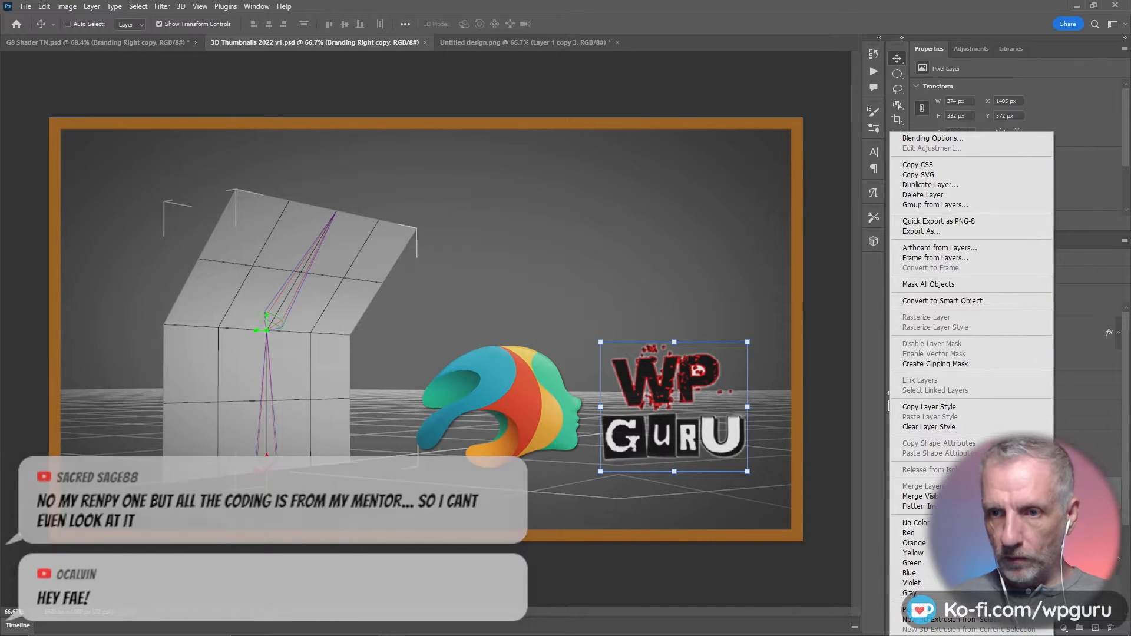
left_click(513, 44)
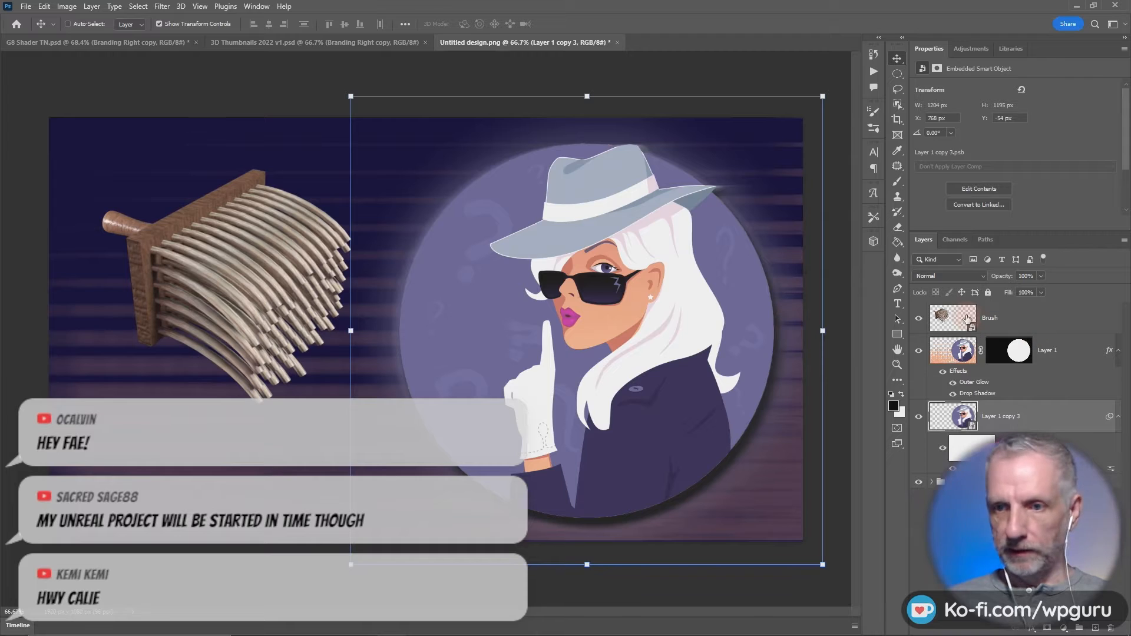
left_click(967, 319)
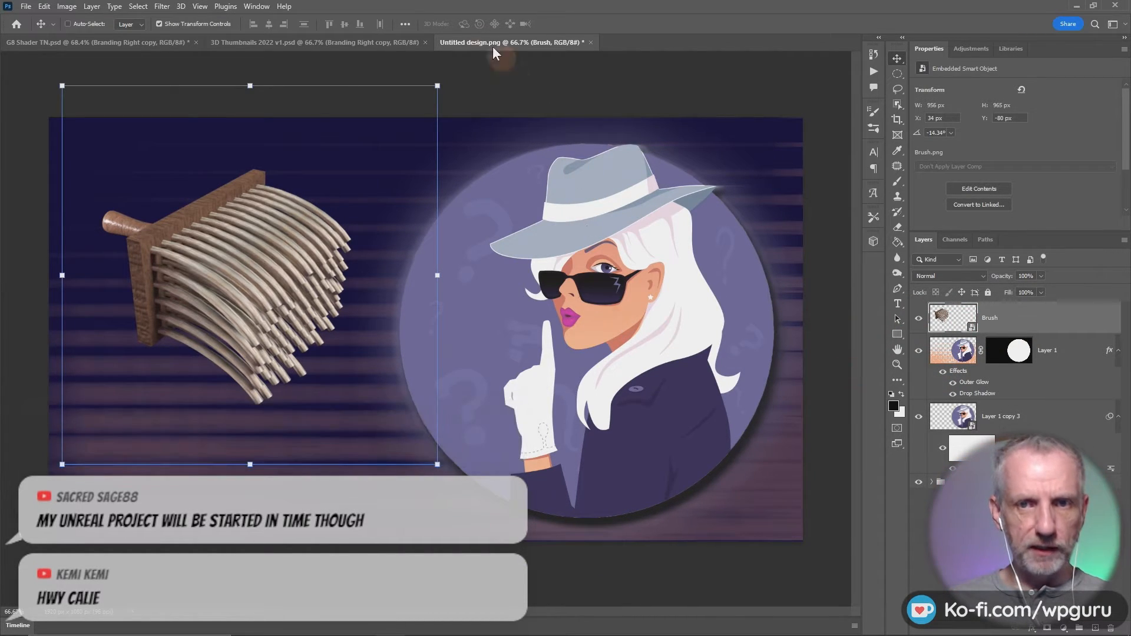
left_click(952, 359)
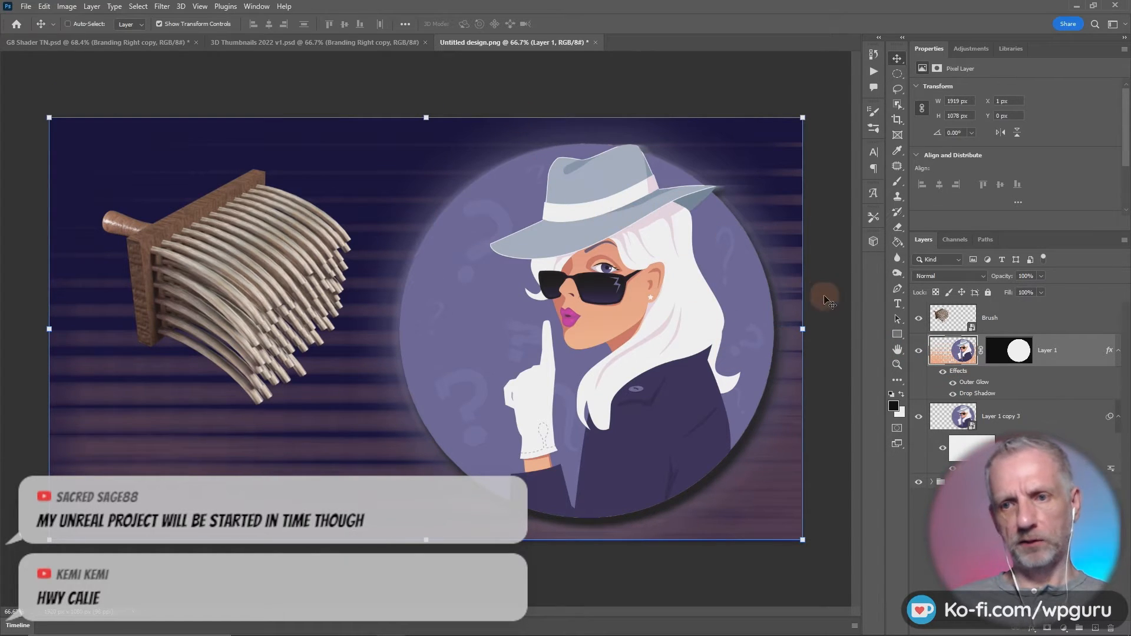
left_click(965, 318)
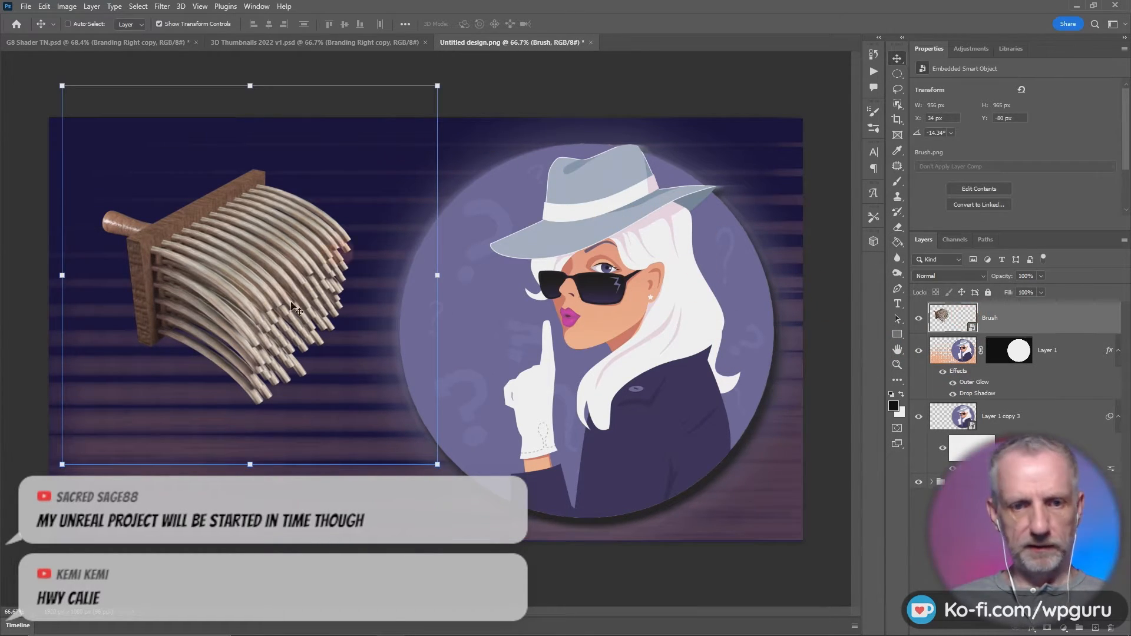
- Duplicate the Branding Right copy layer from 3D Thumbnails 2022 v1.psd into Untitled design.png
left_click(288, 45)
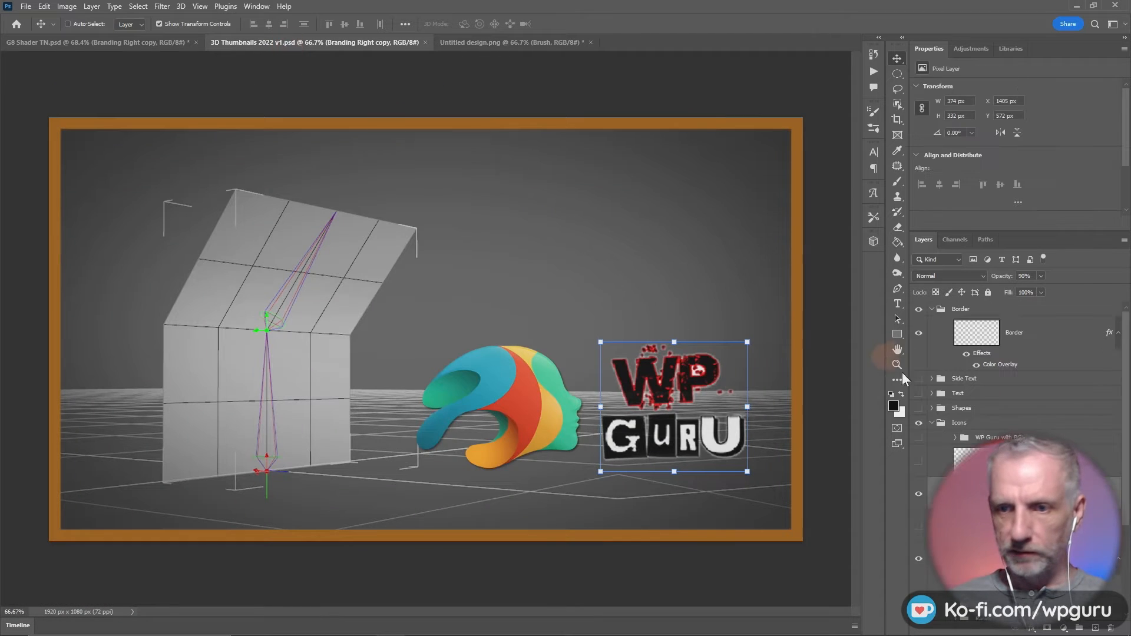
right_click(1036, 263)
left_click(1027, 188)
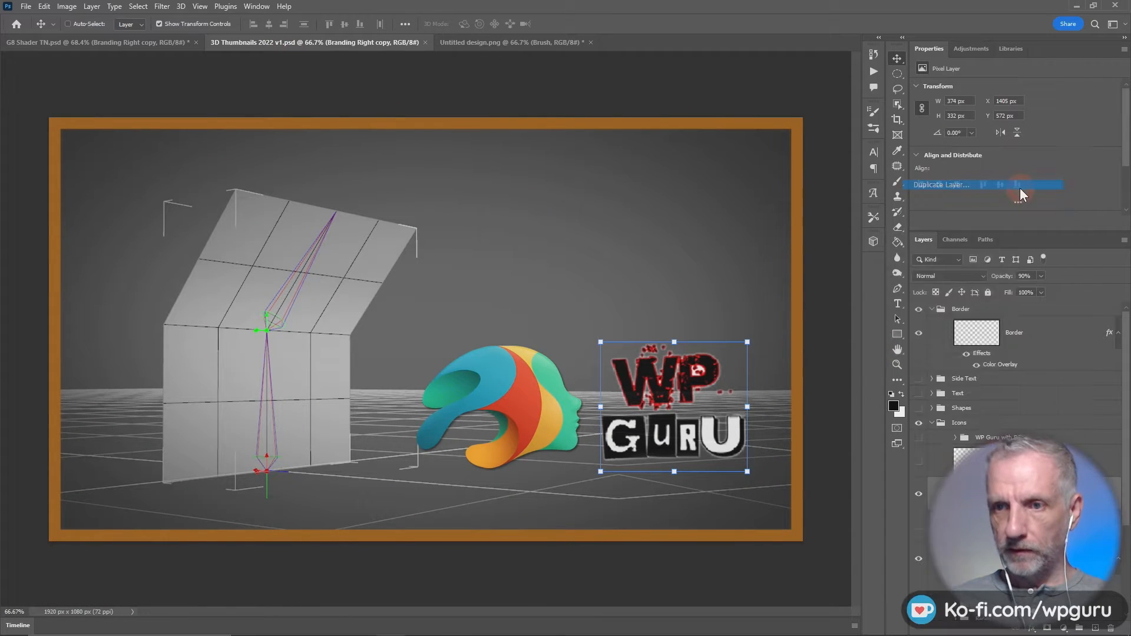
left_click(871, 323)
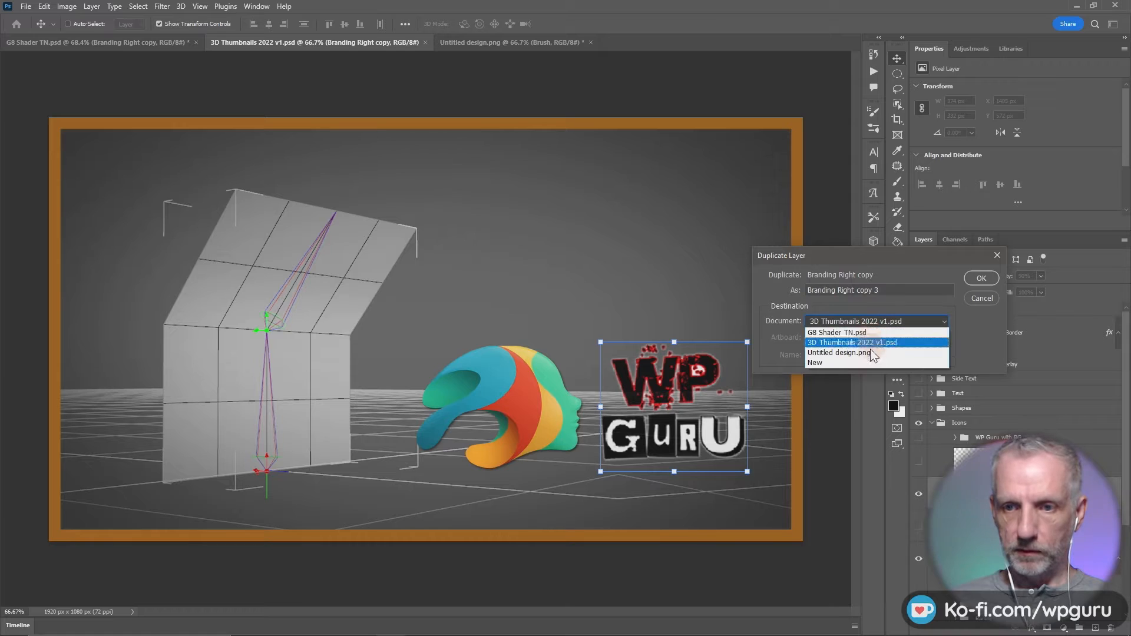
left_click(869, 352)
left_click(988, 281)
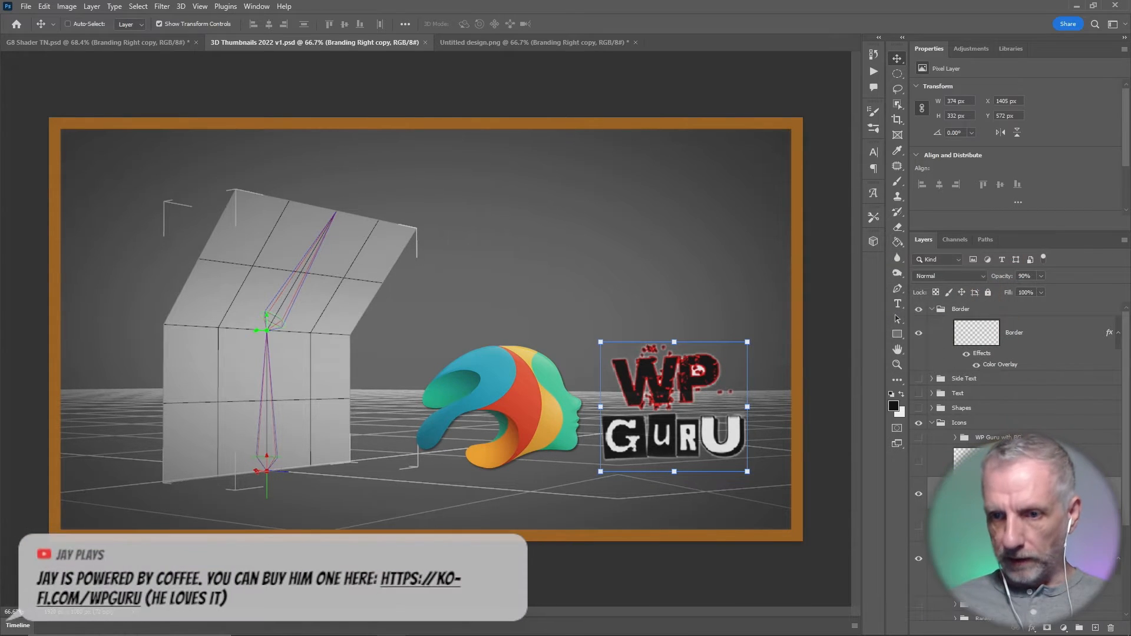
- Duplicate the Blender icon group from 3D Thumbnails 2022 v1.psd into Untitled design.png and make it visible there
scroll(1008, 431, "down", 2)
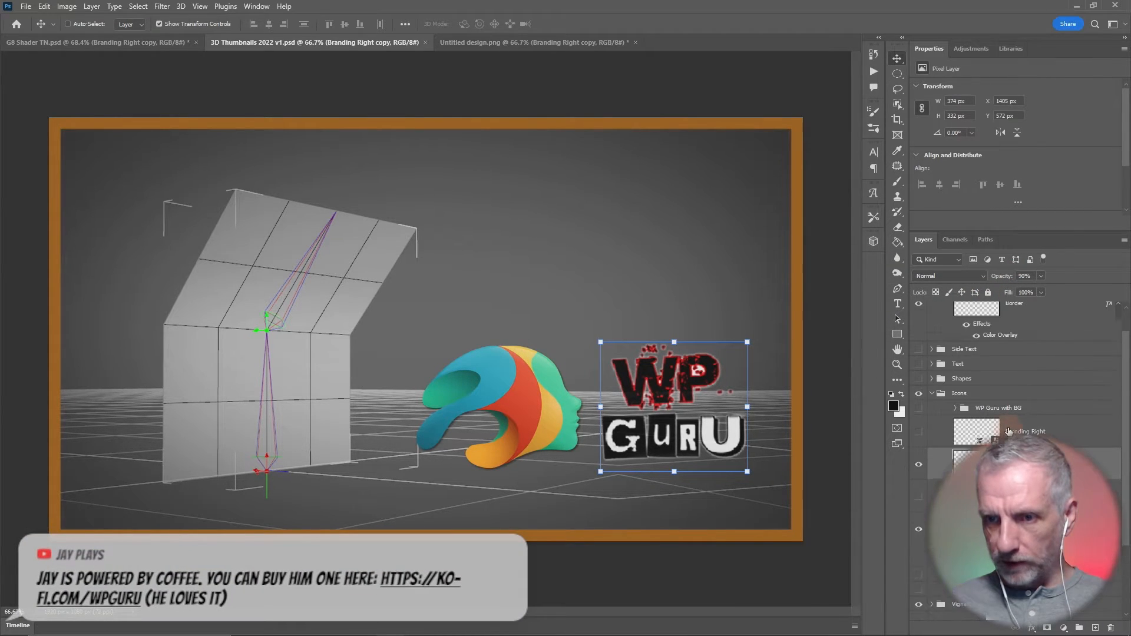
scroll(934, 395, "down", 3)
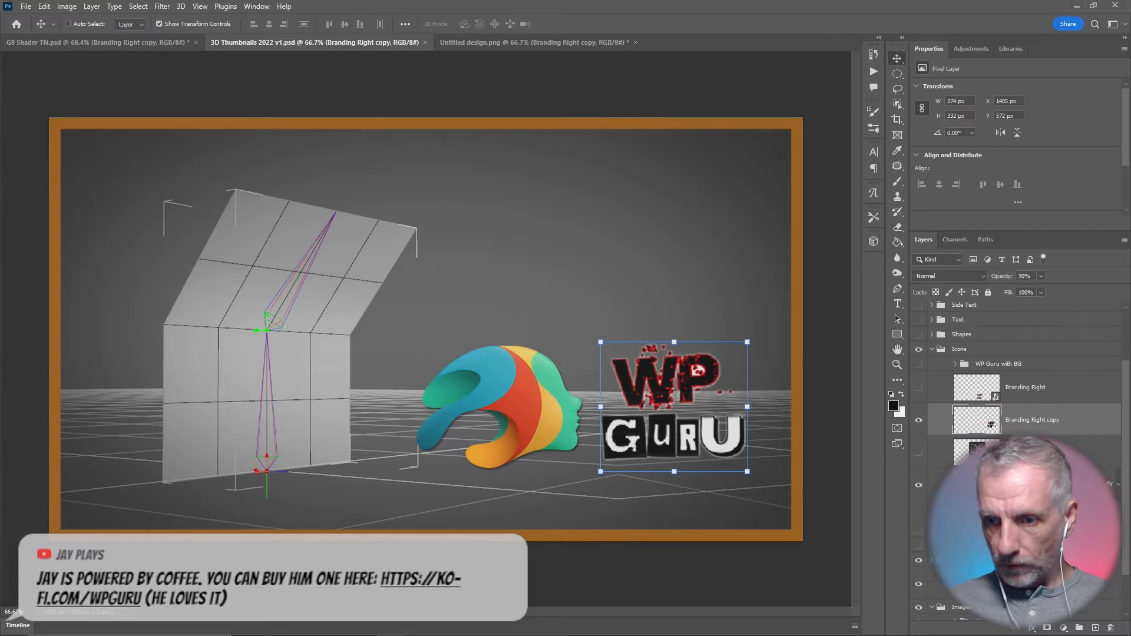
right_click(1046, 532)
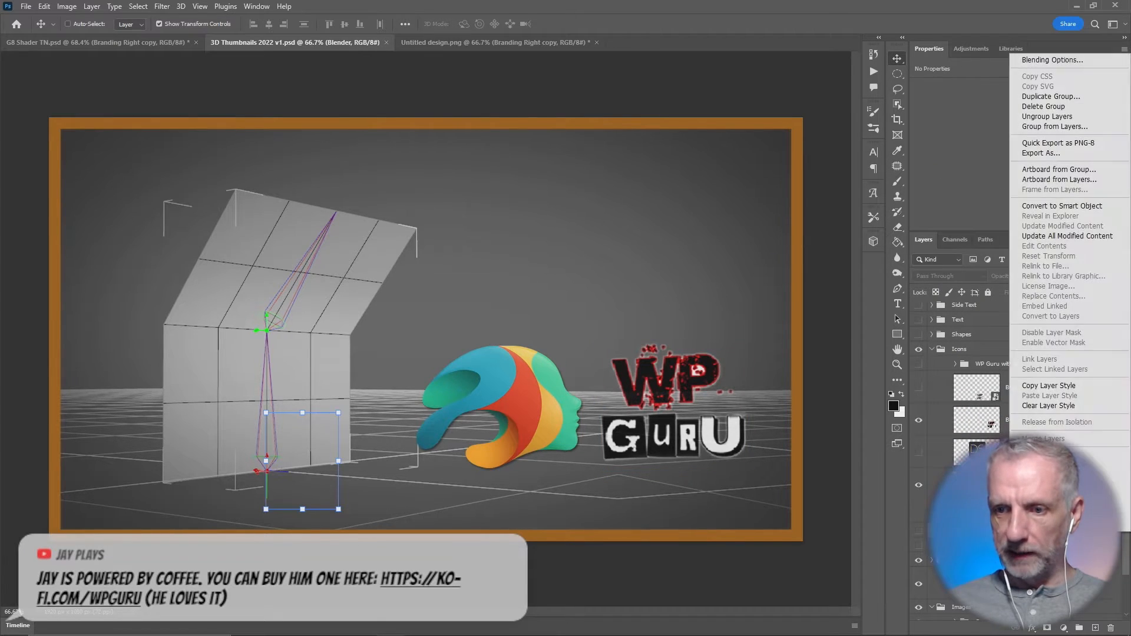
left_click(1047, 97)
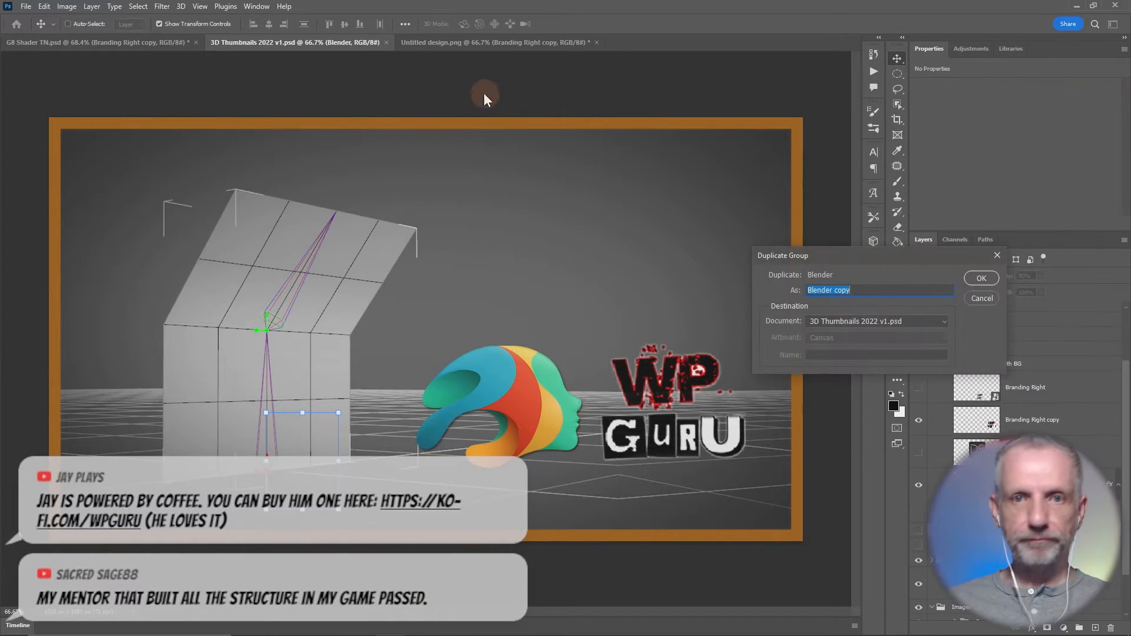
left_click(935, 320)
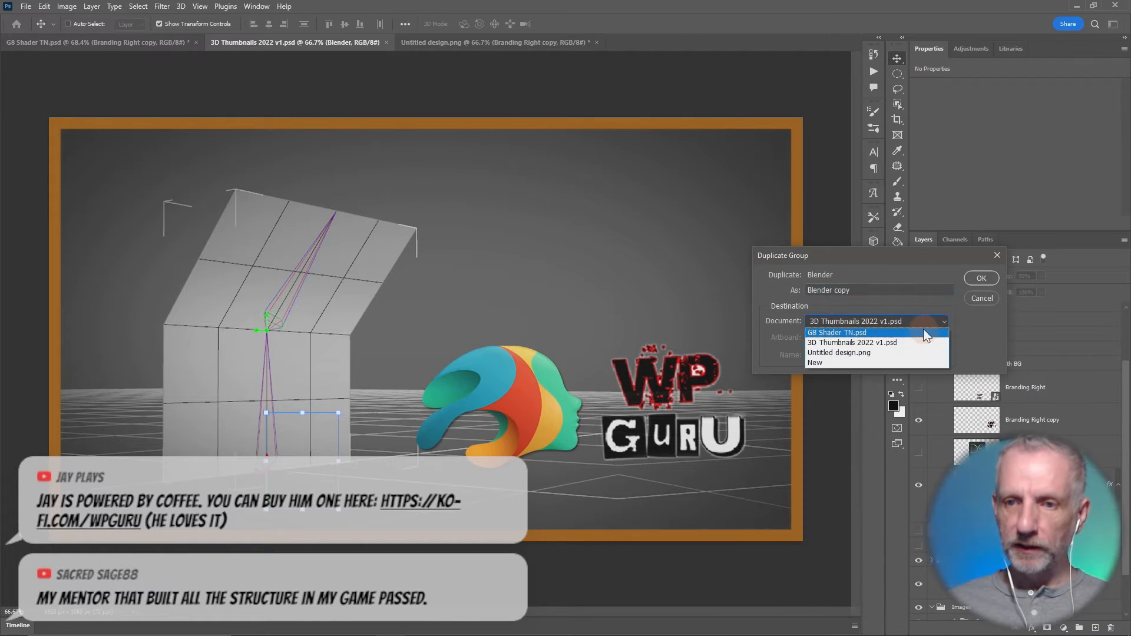
left_click(924, 329)
left_click(924, 326)
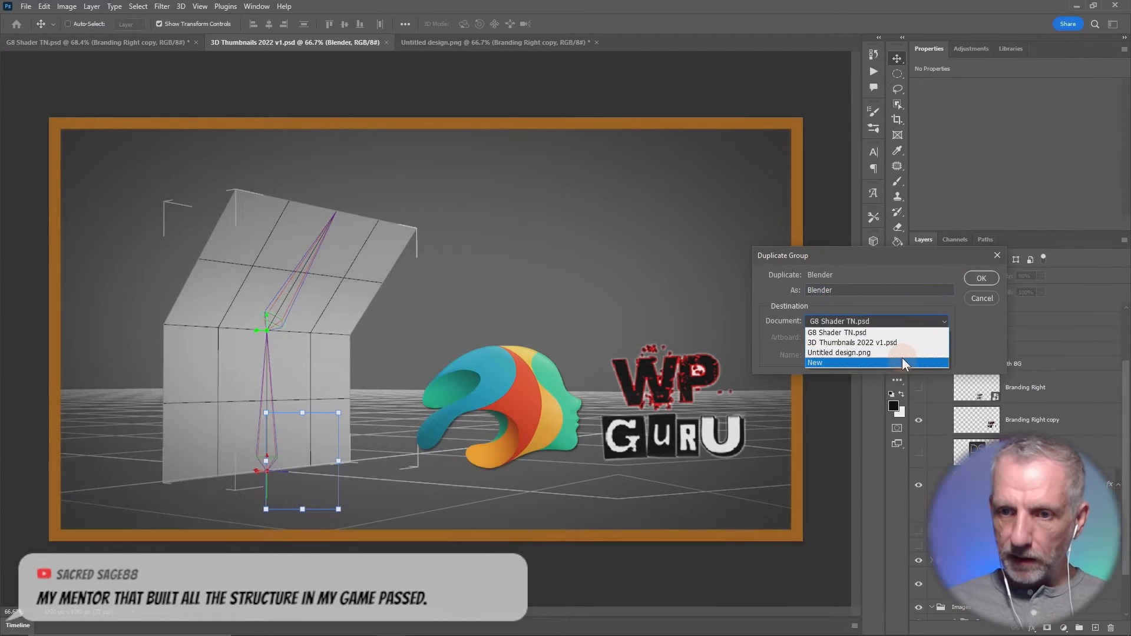
left_click(905, 356)
left_click(984, 281)
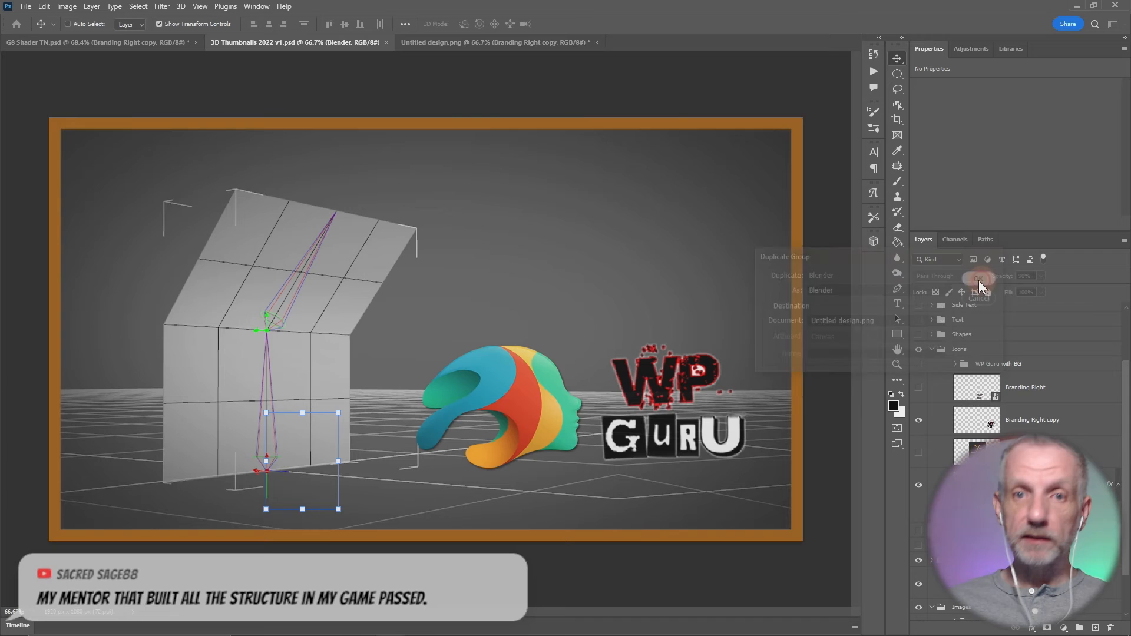
left_click(484, 42)
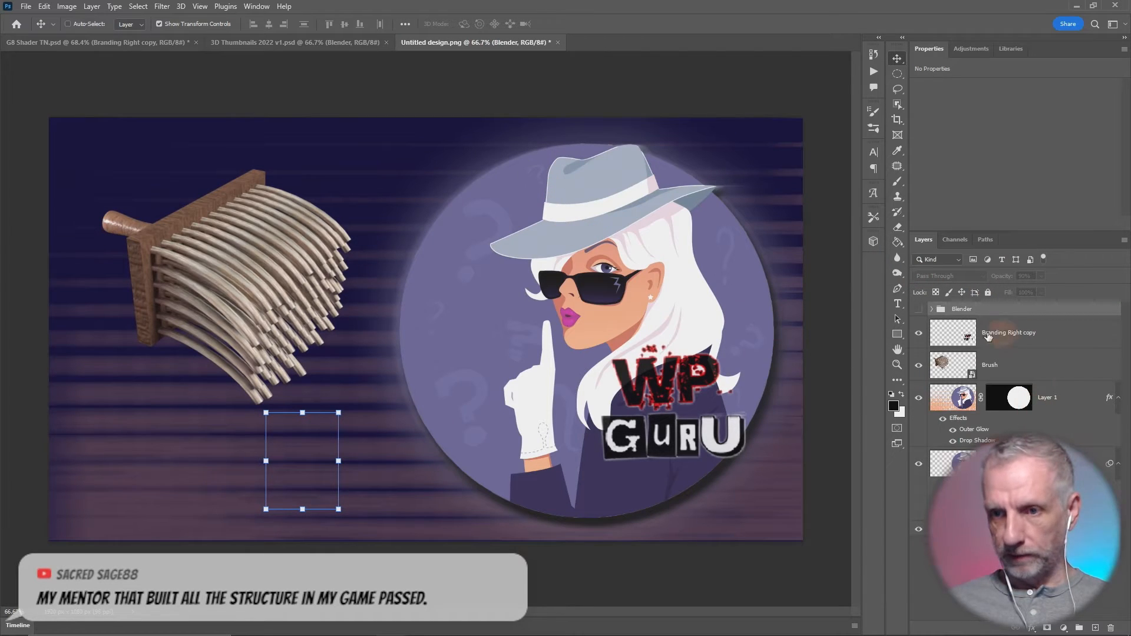
left_click(920, 310)
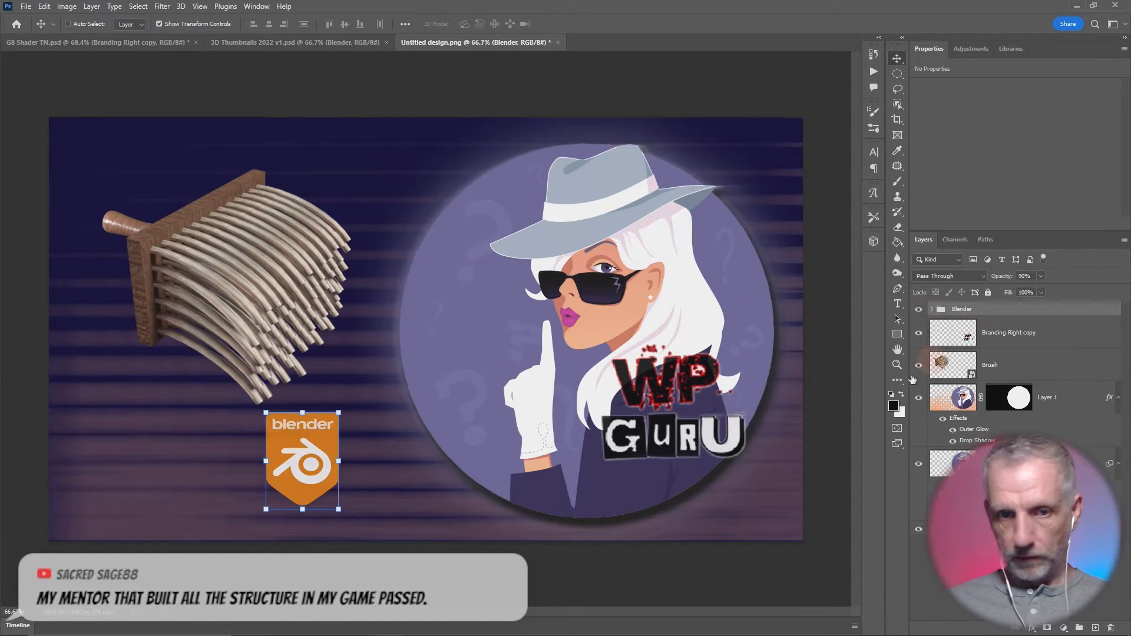
- Compare the white, orange and dark badge variants inside the Blender group, leaving only the orange one shown
left_click(932, 310)
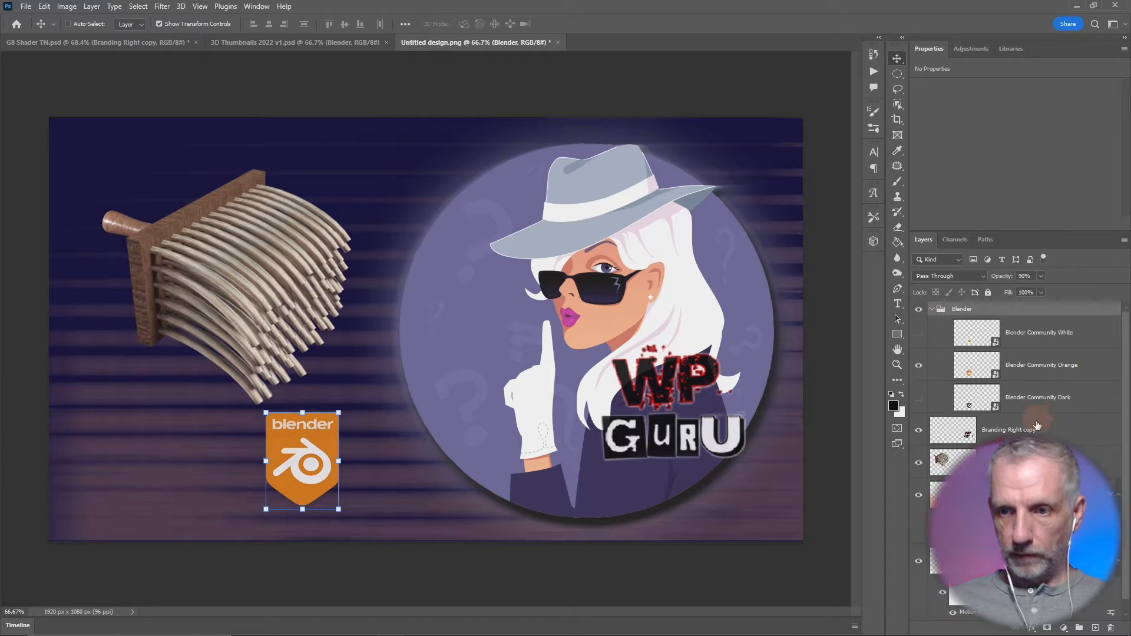
left_click(919, 335)
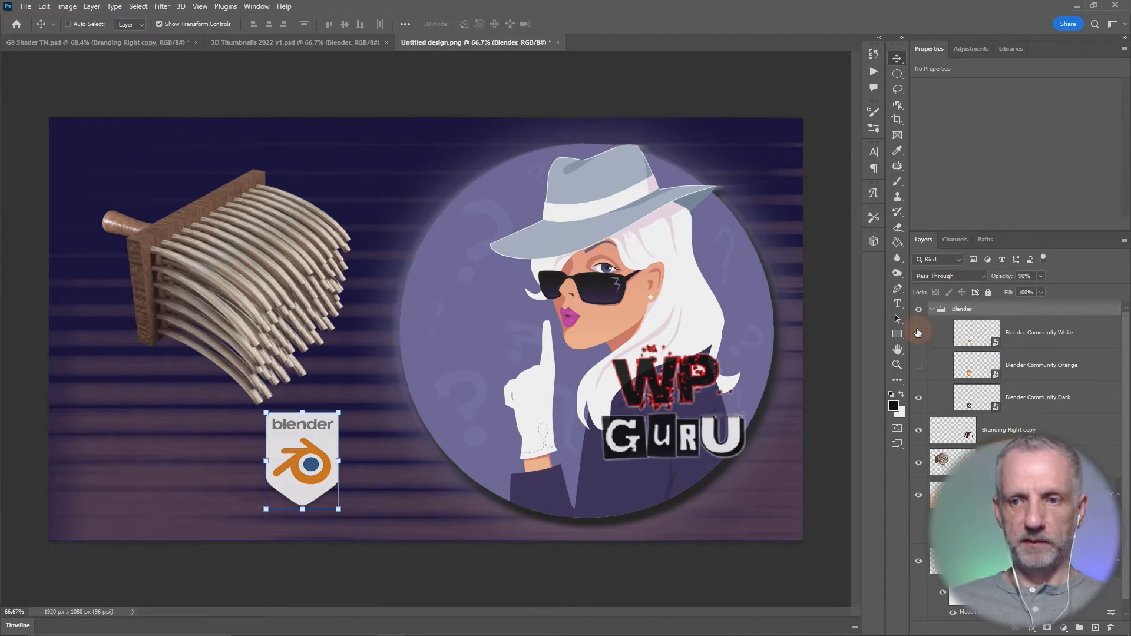
left_click(918, 332)
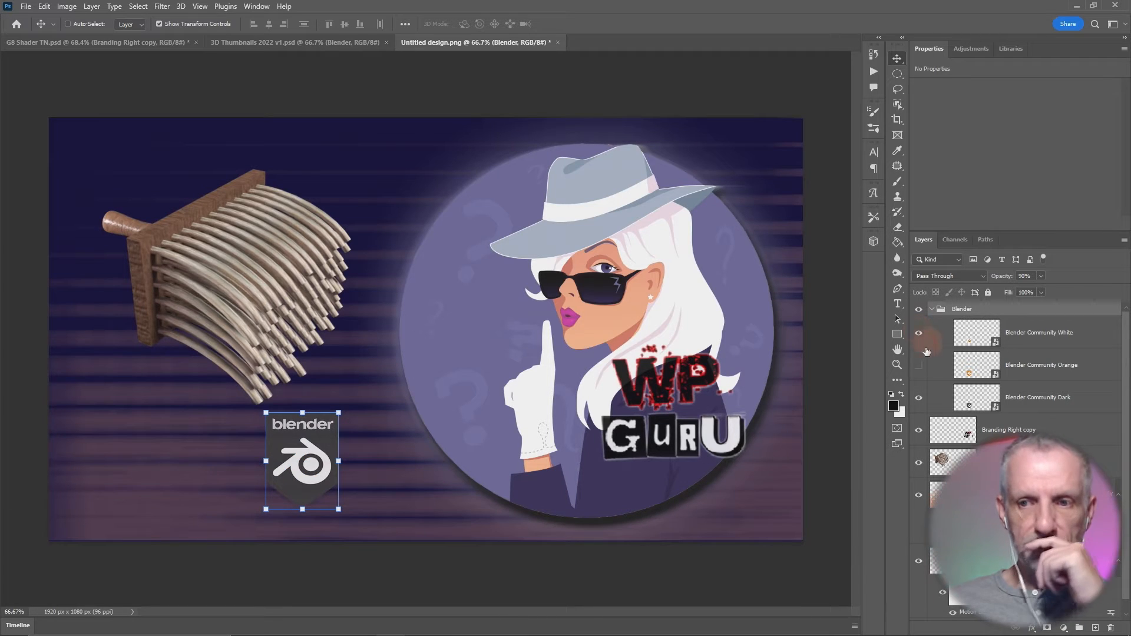
left_click(919, 366)
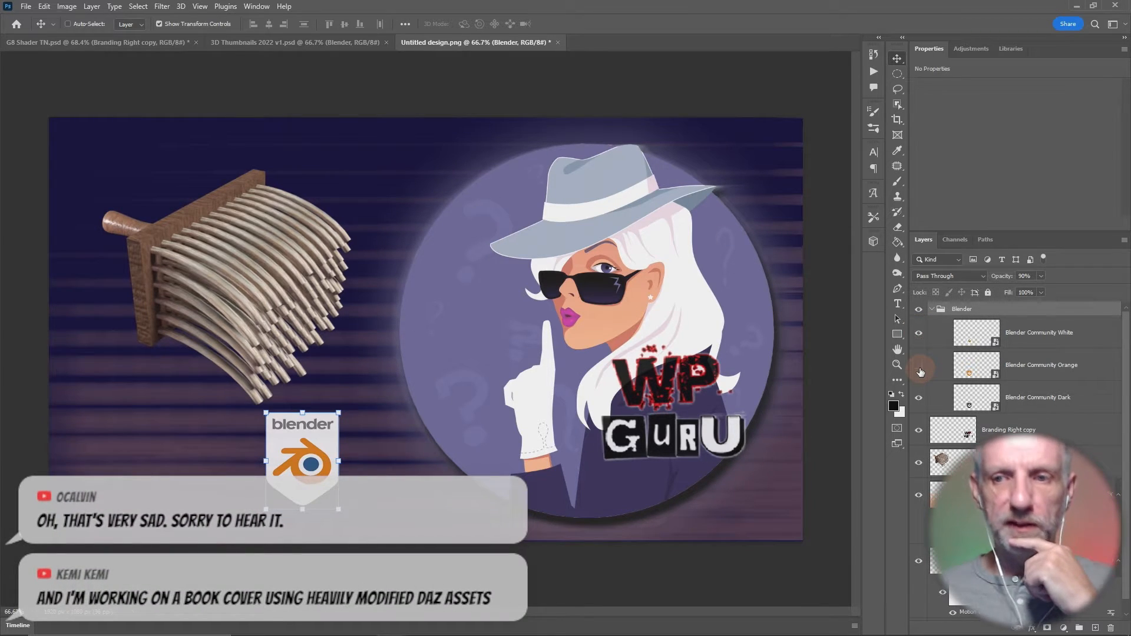
left_click(921, 404)
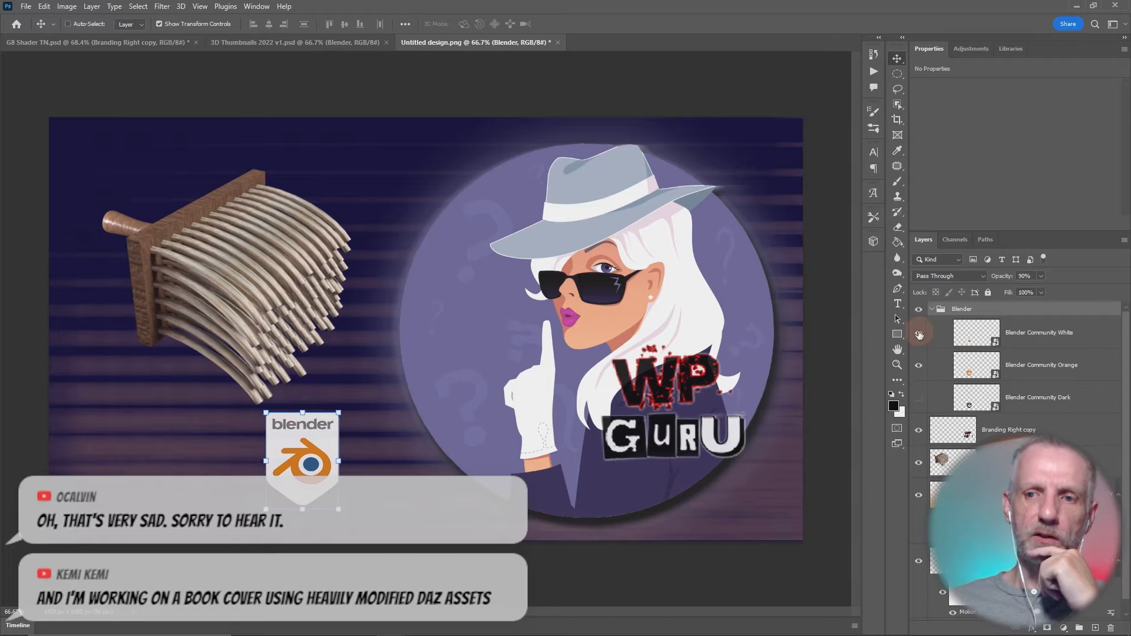
left_click(920, 334)
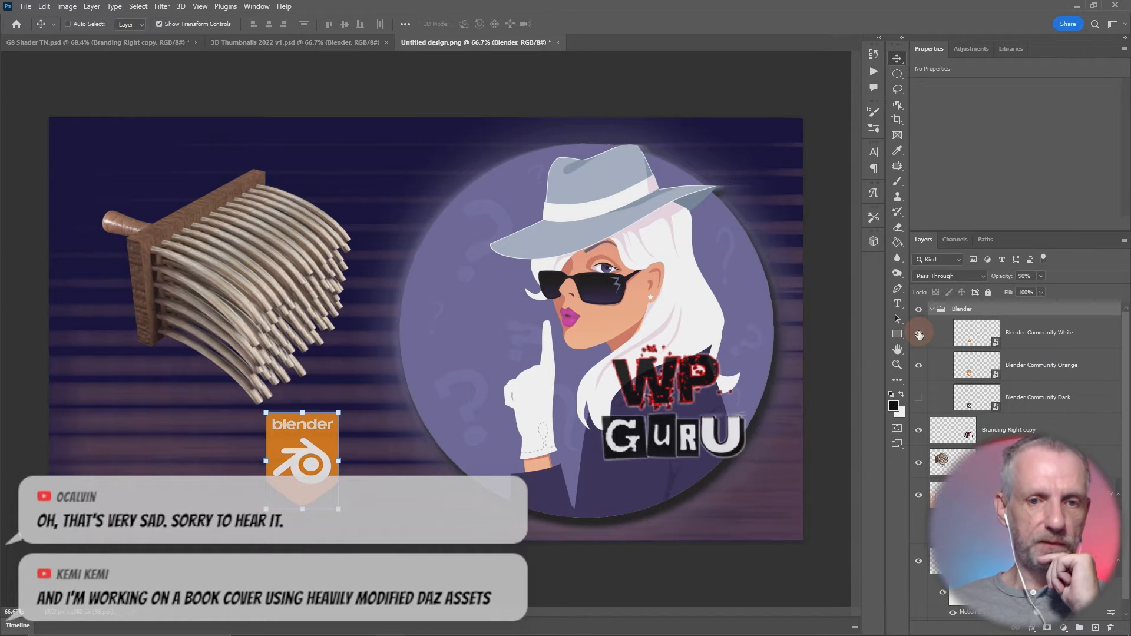
- Compare the Blender Community White badge against the orange one, leaving the white badge hidden
left_click(920, 335)
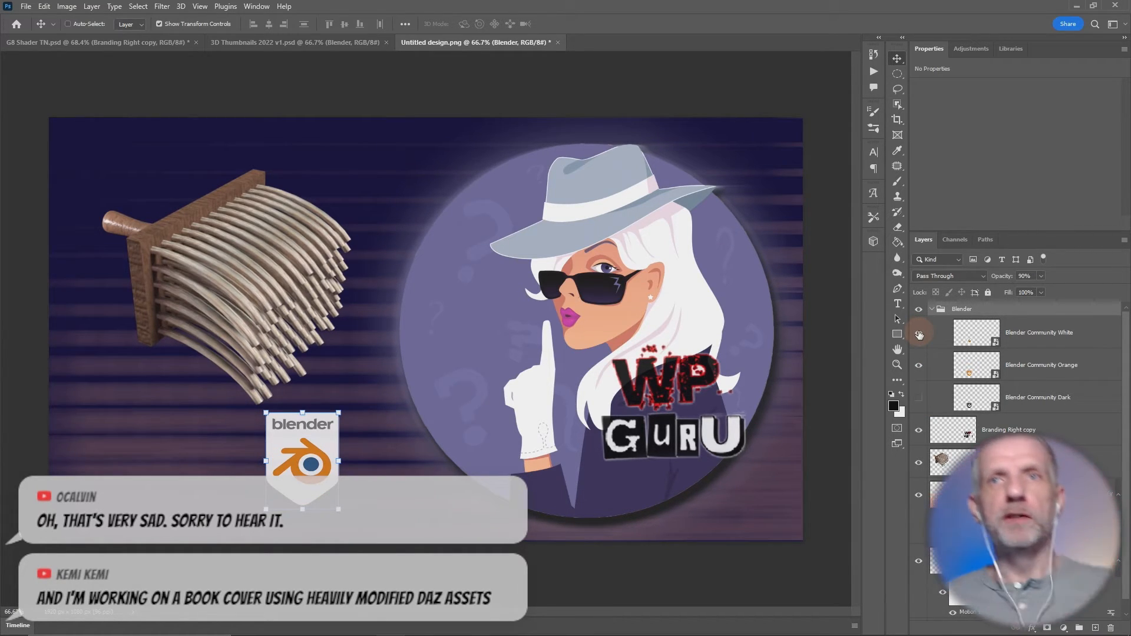
left_click(920, 334)
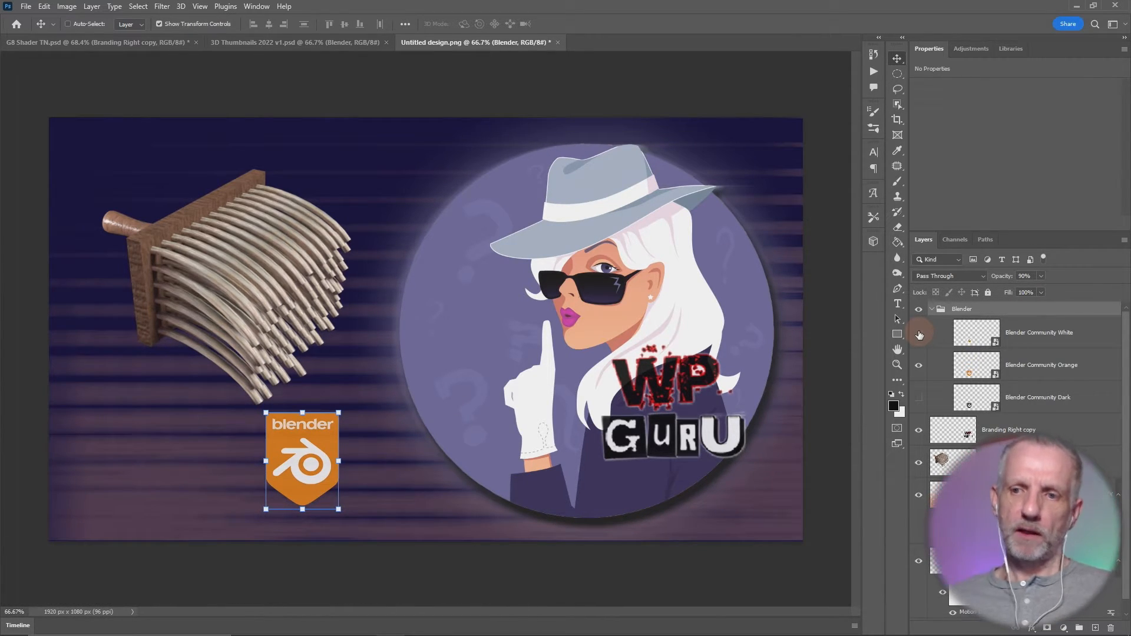
left_click(920, 335)
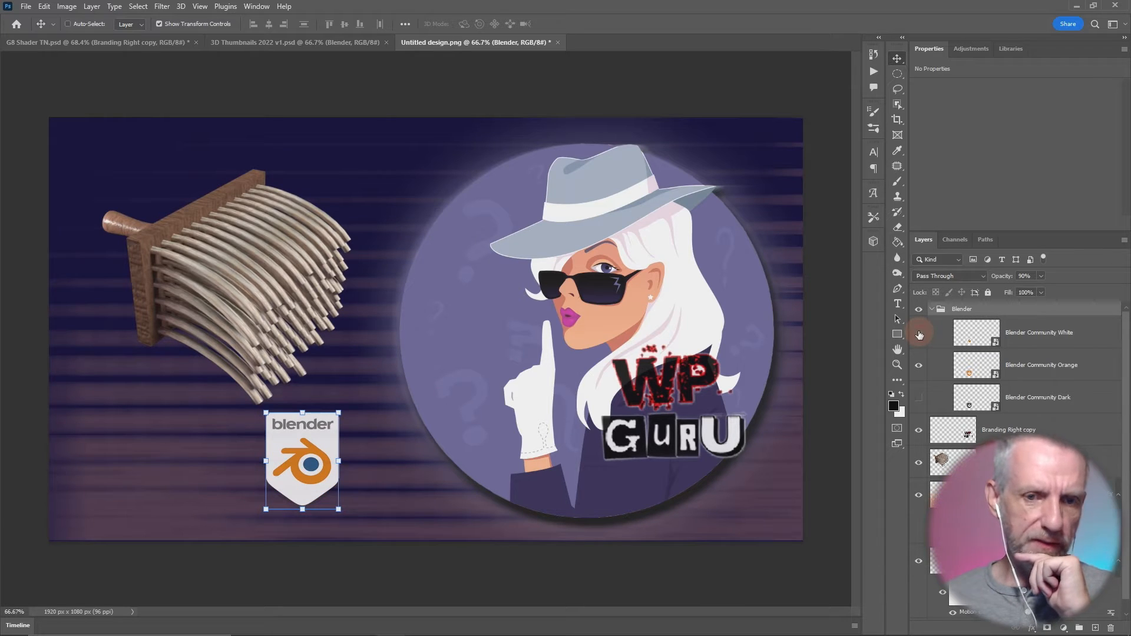
left_click(919, 335)
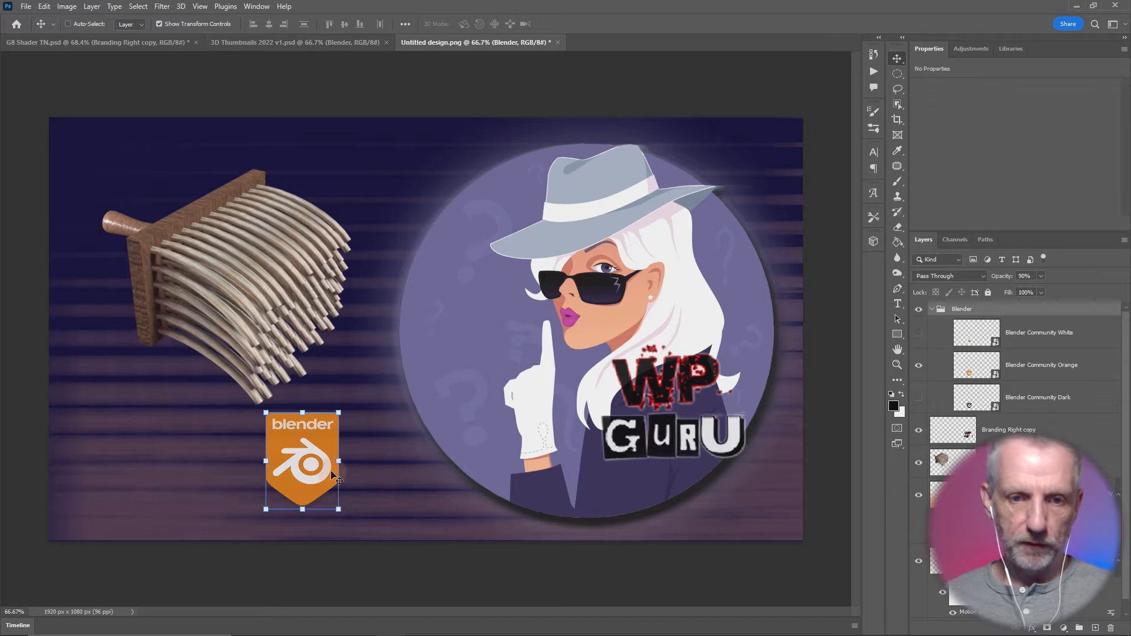
- Move the Blender badge to the canvas's lower-left corner and the WP Guru logo beside it, beneath the brush
left_click_drag(333, 476, 146, 466)
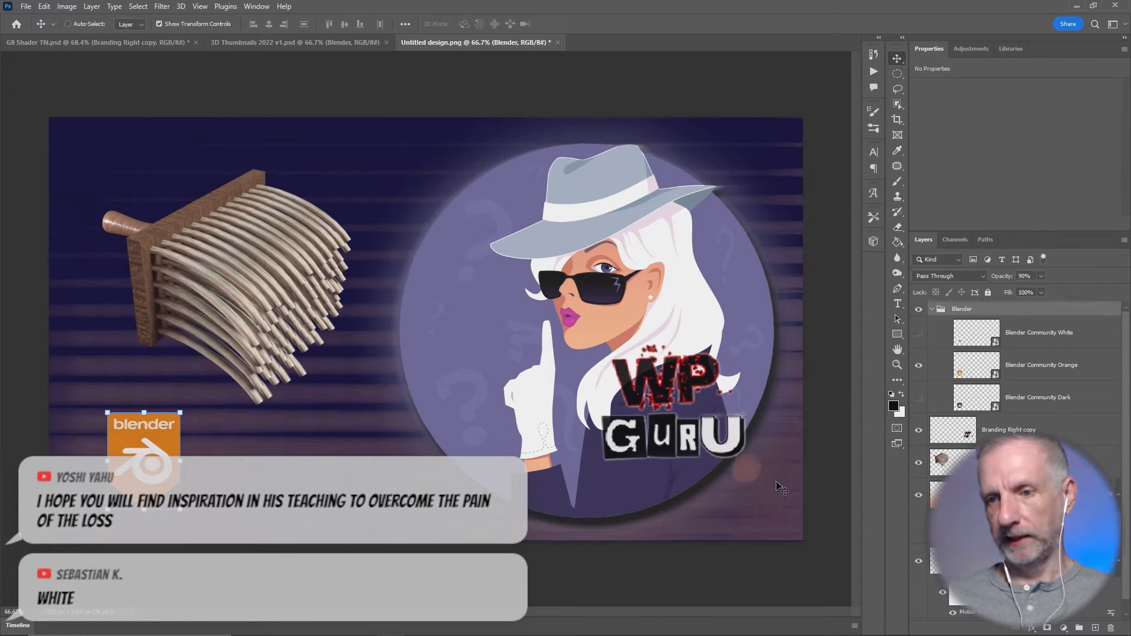
left_click(951, 436)
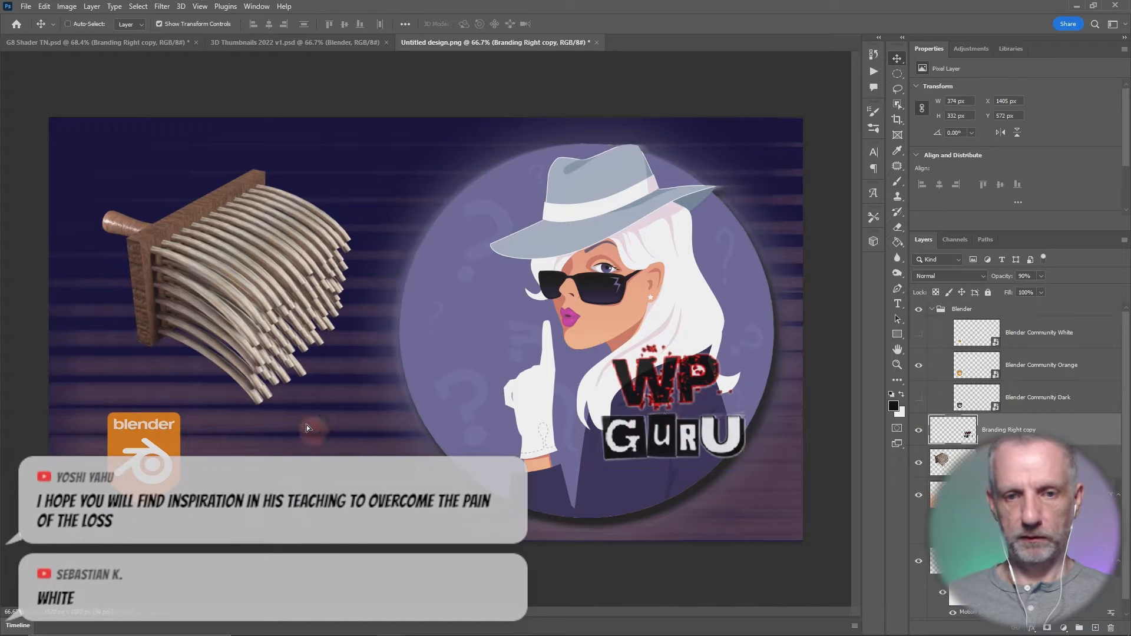
left_click_drag(671, 415, 339, 458)
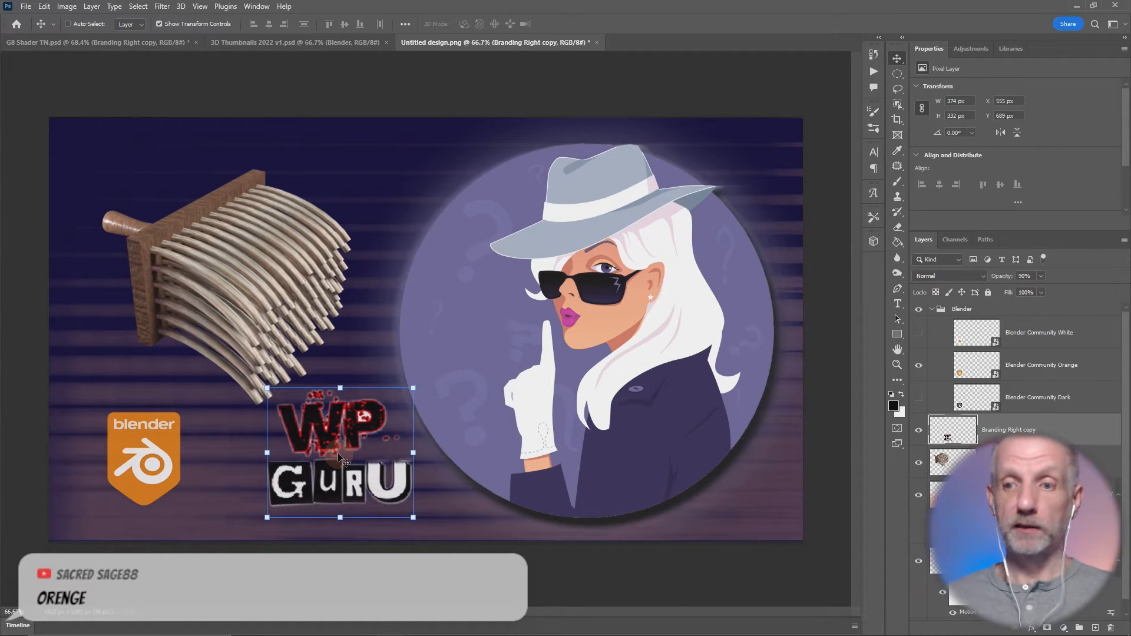
- Compare the white and orange Blender badges again beside the WP Guru logo, leaving the orange one showing
left_click(913, 334)
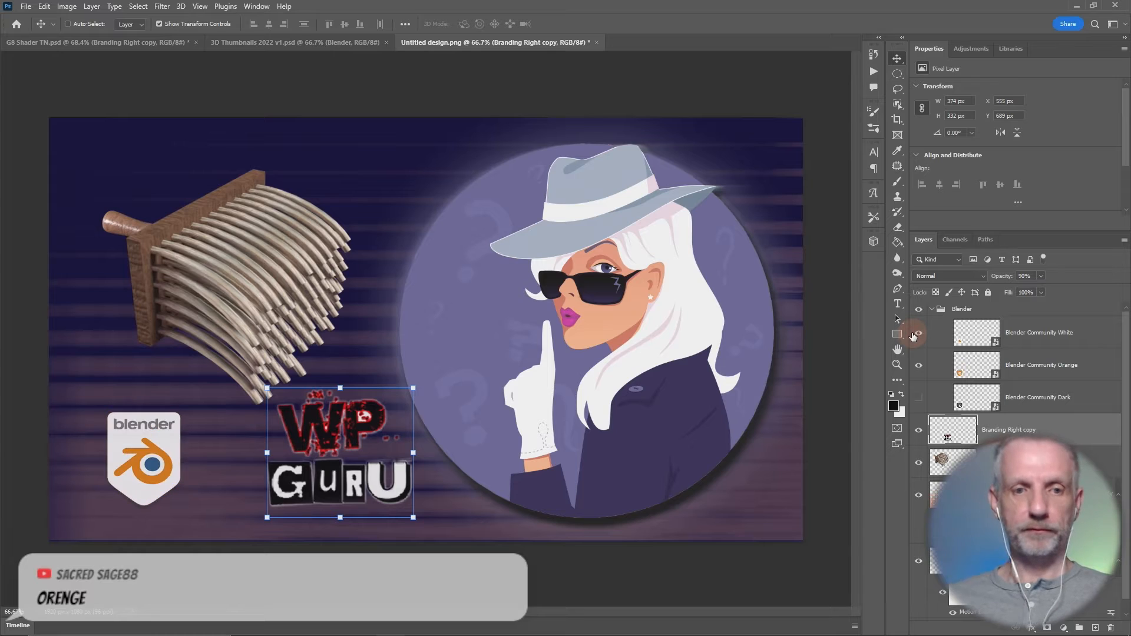
left_click(914, 334)
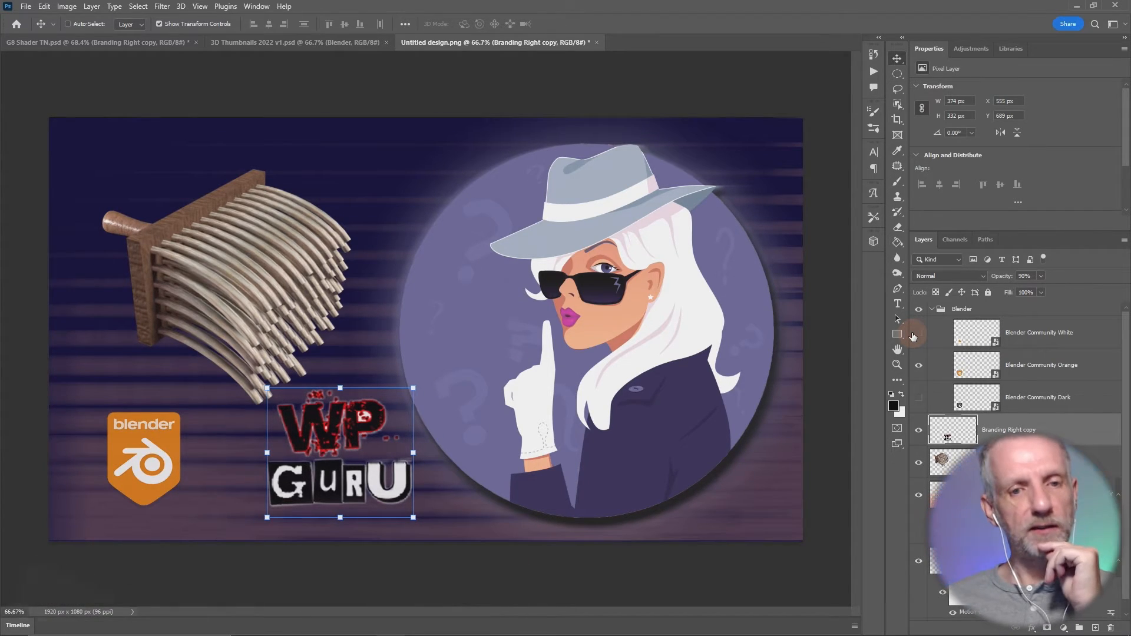
left_click(913, 335)
left_click(914, 335)
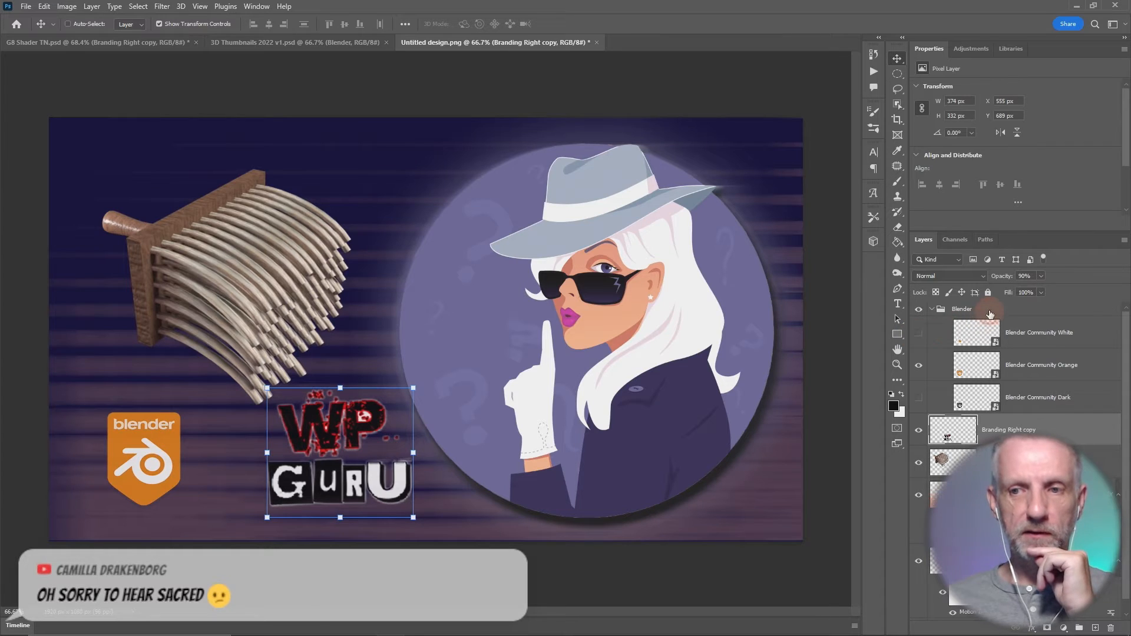
- Enlarge the Blender badge to about 115%, shift it slightly toward the WP Guru logo, and collapse its group
left_click(986, 310)
left_click_drag(180, 413, 197, 403)
mouse_move(166, 461)
left_mouse_down()
mouse_move(203, 458)
mouse_move(178, 469)
left_mouse_up()
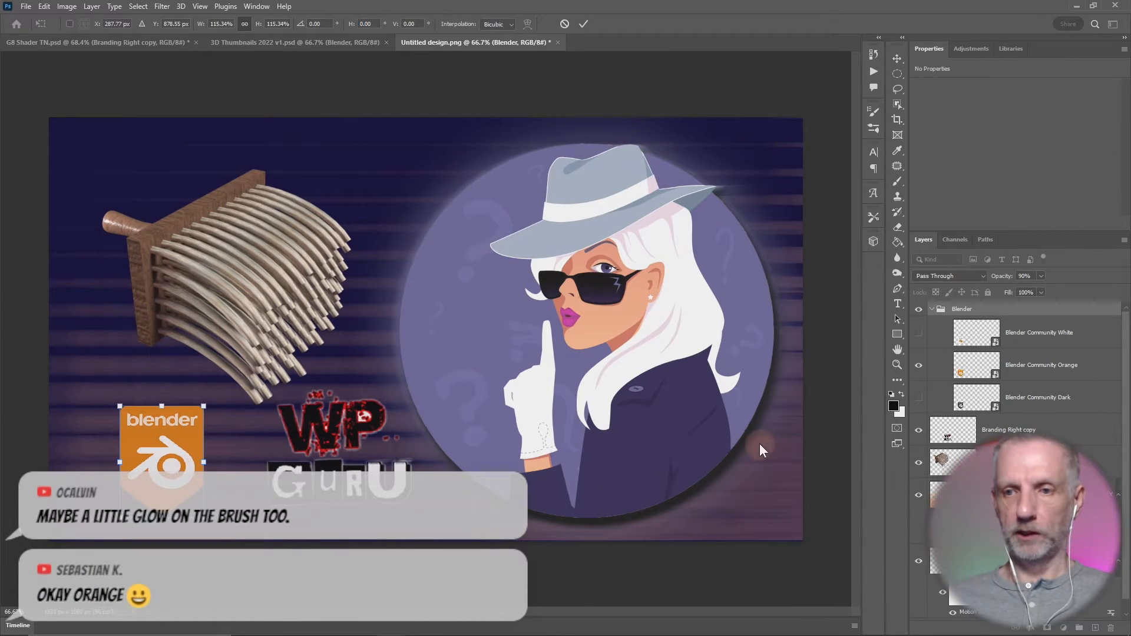
left_click(933, 311)
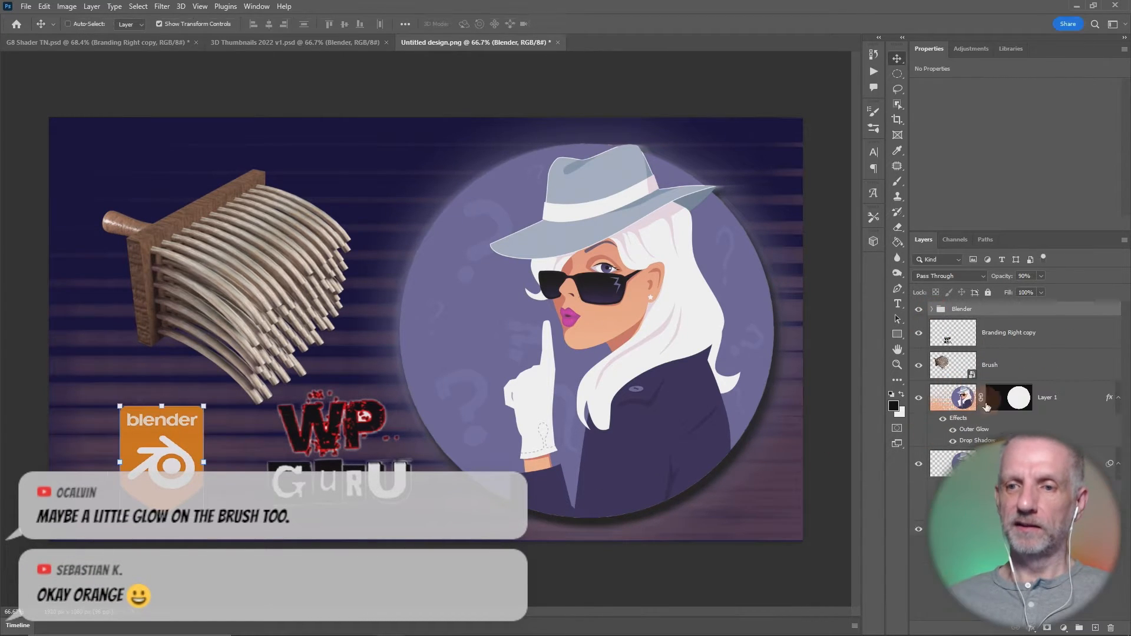
- Move the WP Guru logo closer to the Blender badge and scale it to about 92% to line up with it
left_click(960, 333)
left_click_drag(392, 461, 329, 474)
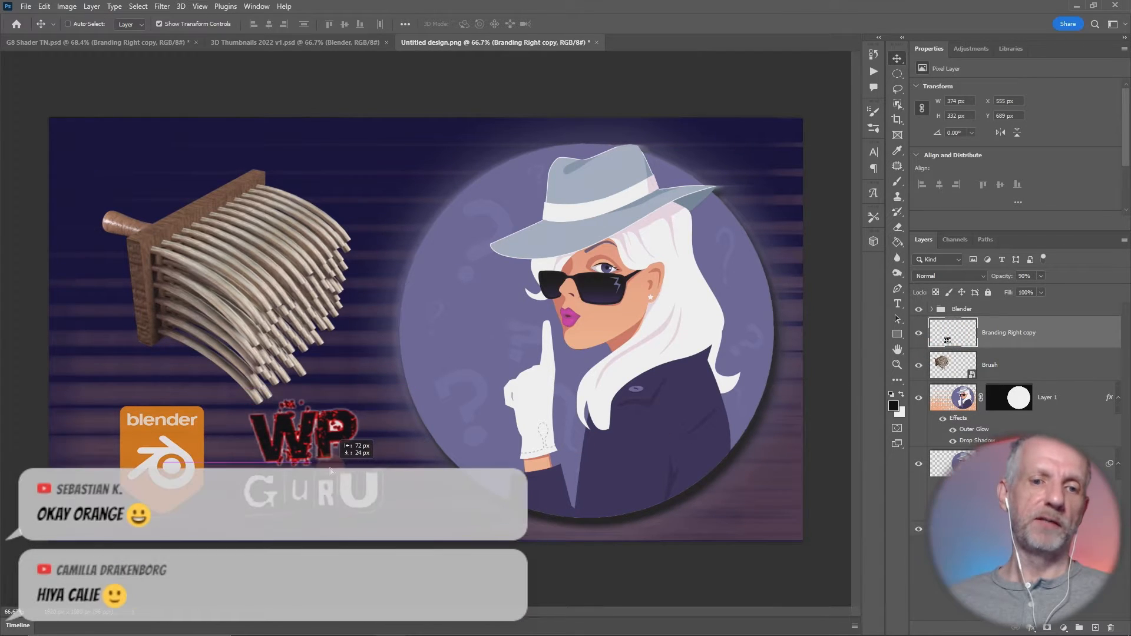
key("ctrl+t")
left_click_drag(375, 404, 373, 408)
left_click_drag(342, 457, 338, 453)
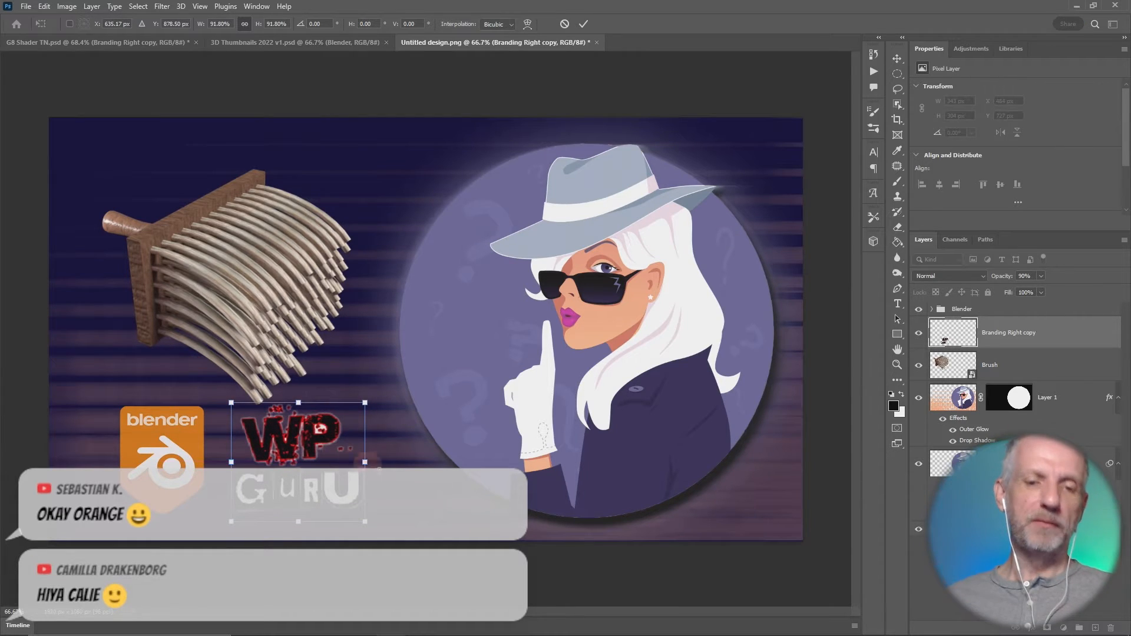
- Group the Blender group with the Branding Right copy layer and name the new group Logos
left_click(994, 311, "shift")
left_click_drag(961, 339, 1079, 629)
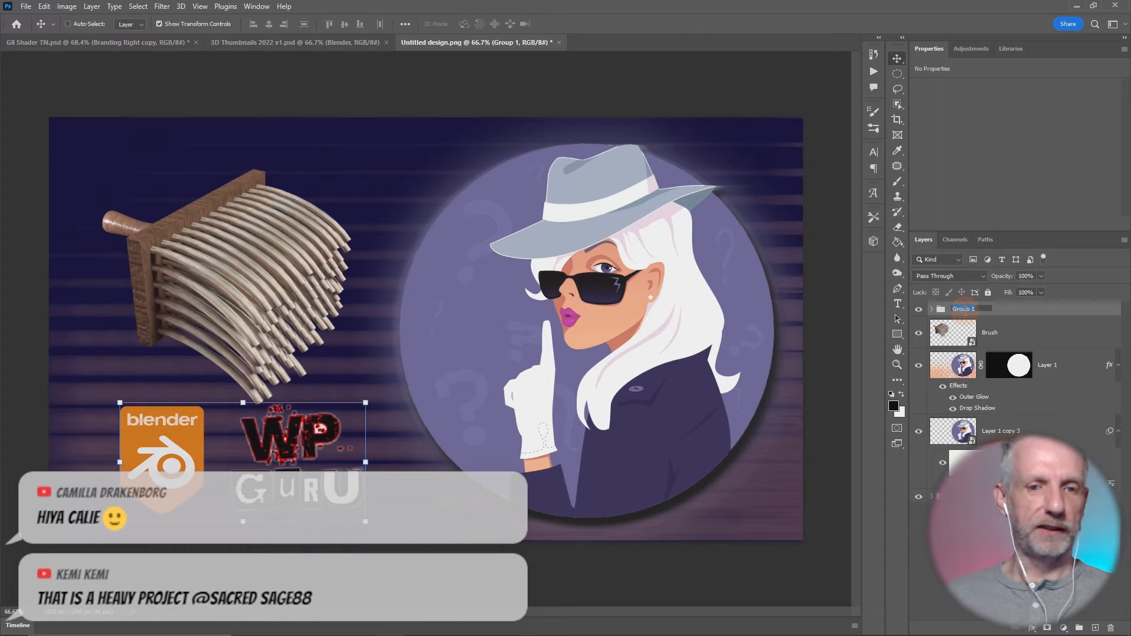
type("Logos")
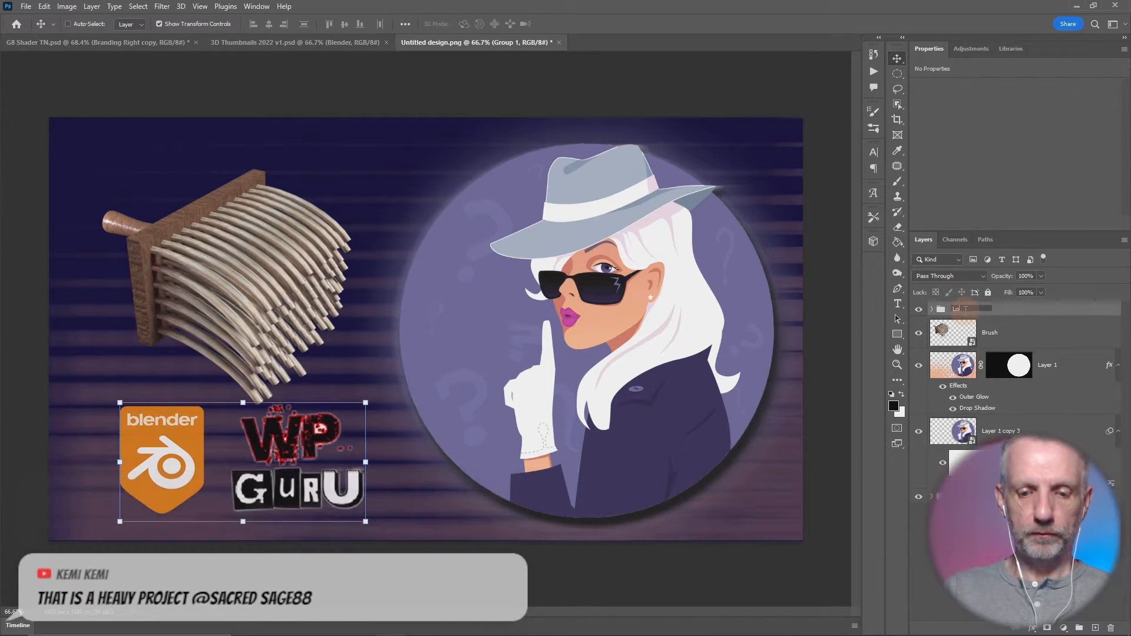
- Rotate the Brush render to about -9.7°, scale it down to about 767 px wide, and reposition it above the logos
left_click(949, 334)
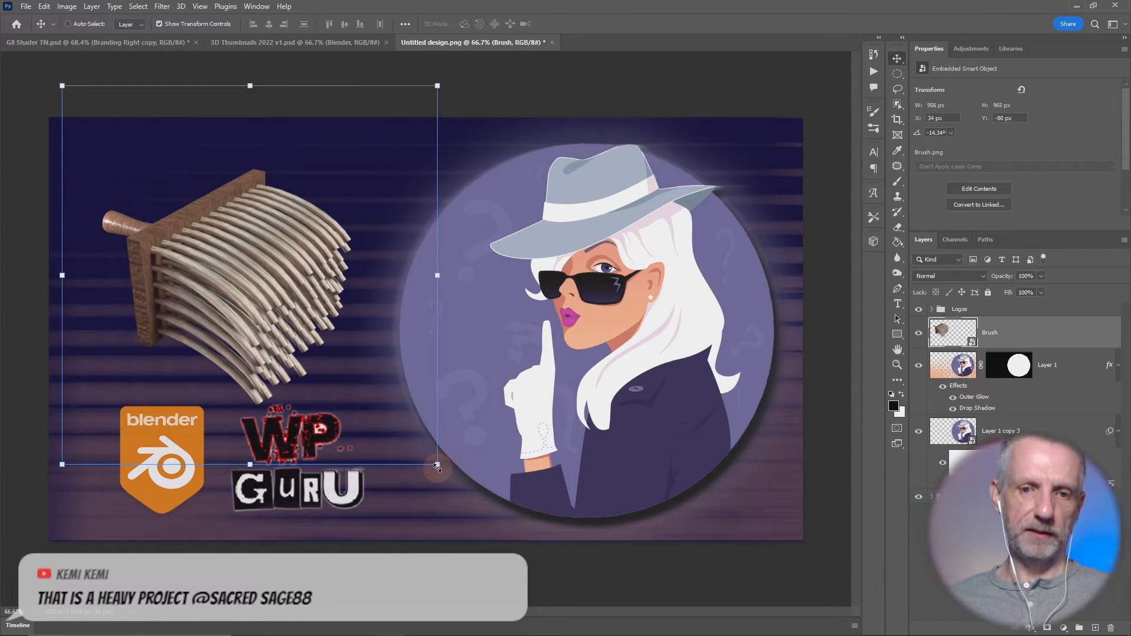
left_click_drag(437, 466, 409, 466)
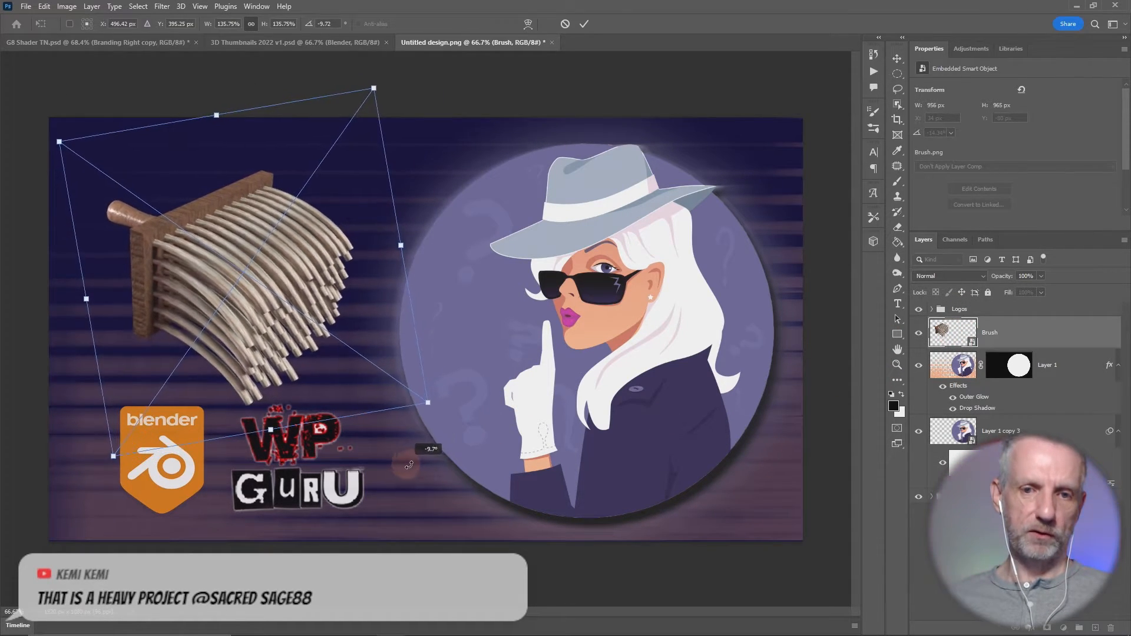
left_click_drag(429, 402, 380, 372)
left_click_drag(309, 319, 345, 337)
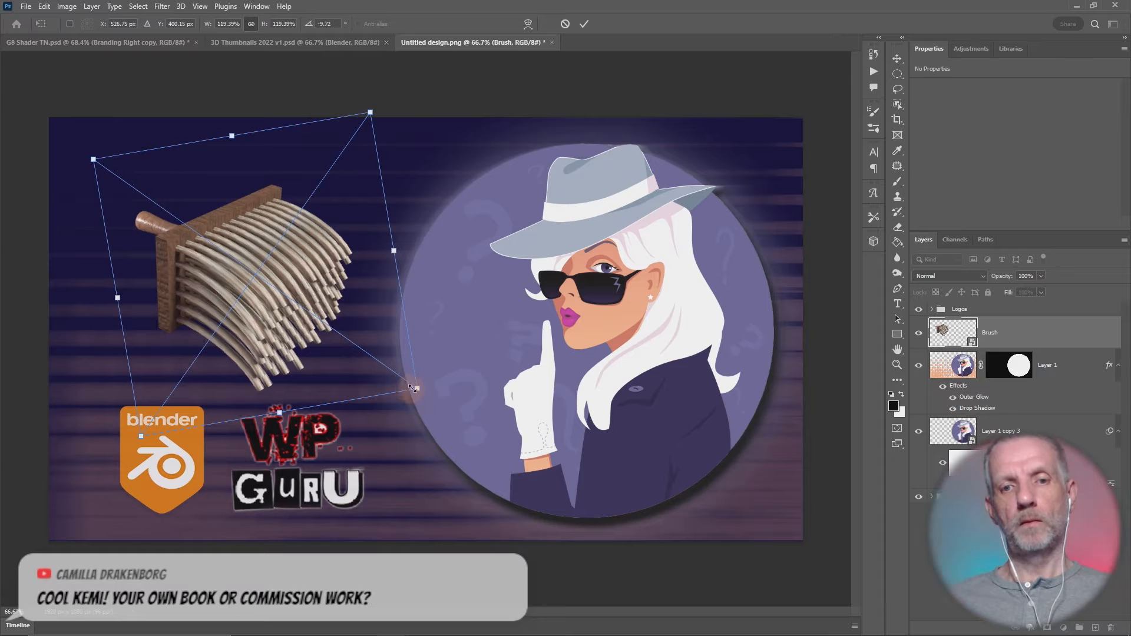
left_click_drag(413, 388, 401, 377)
left_click_drag(334, 364, 351, 367)
key("Return")
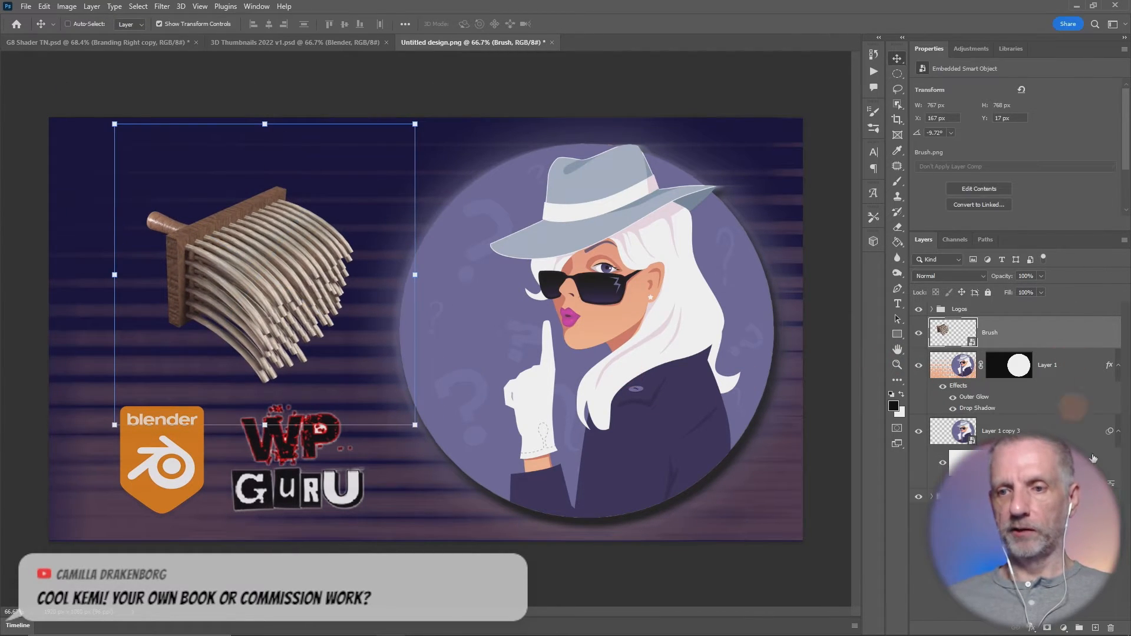
- Add a Brightness/Contrast adjustment clipped to the Brush layer, with brightness 15 and contrast 28
left_click(1063, 628)
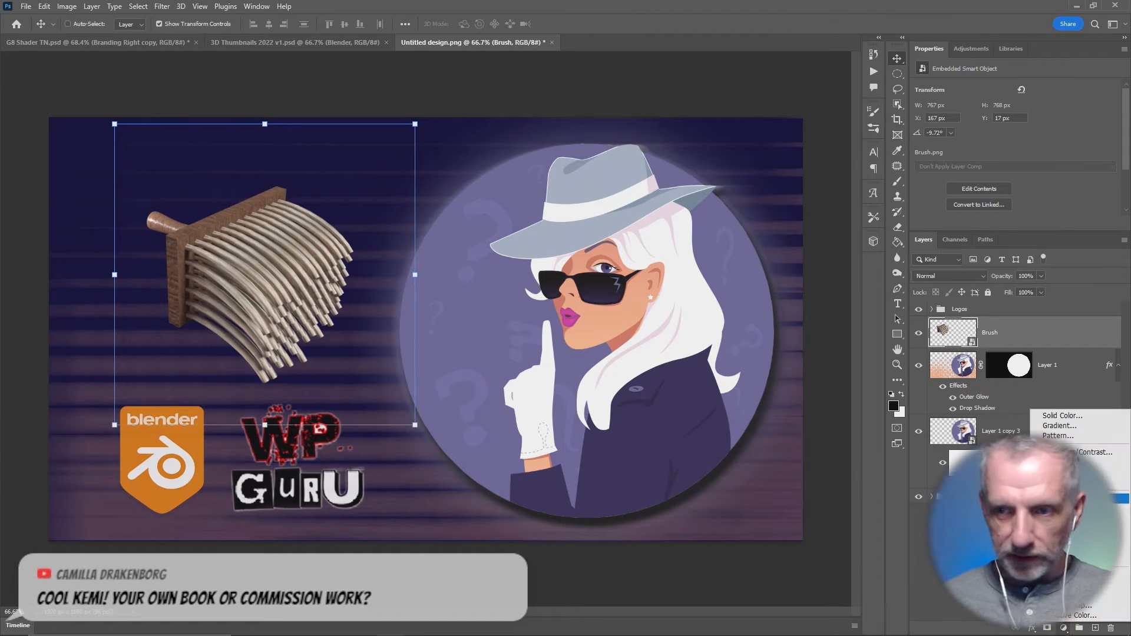
left_click(1087, 454)
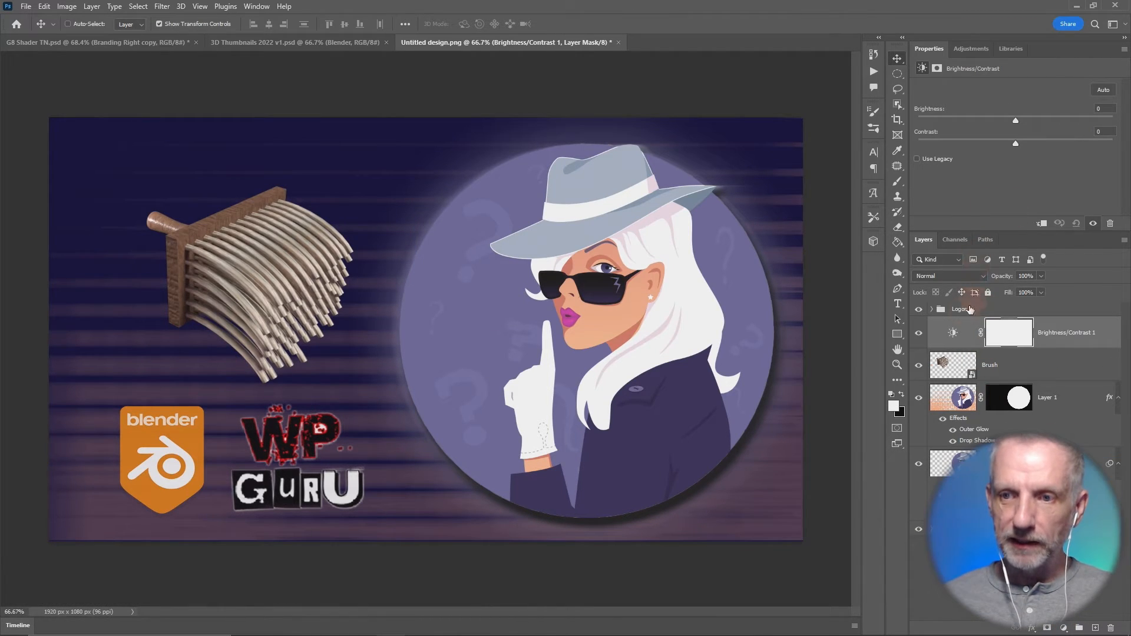
left_click(964, 348, "alt")
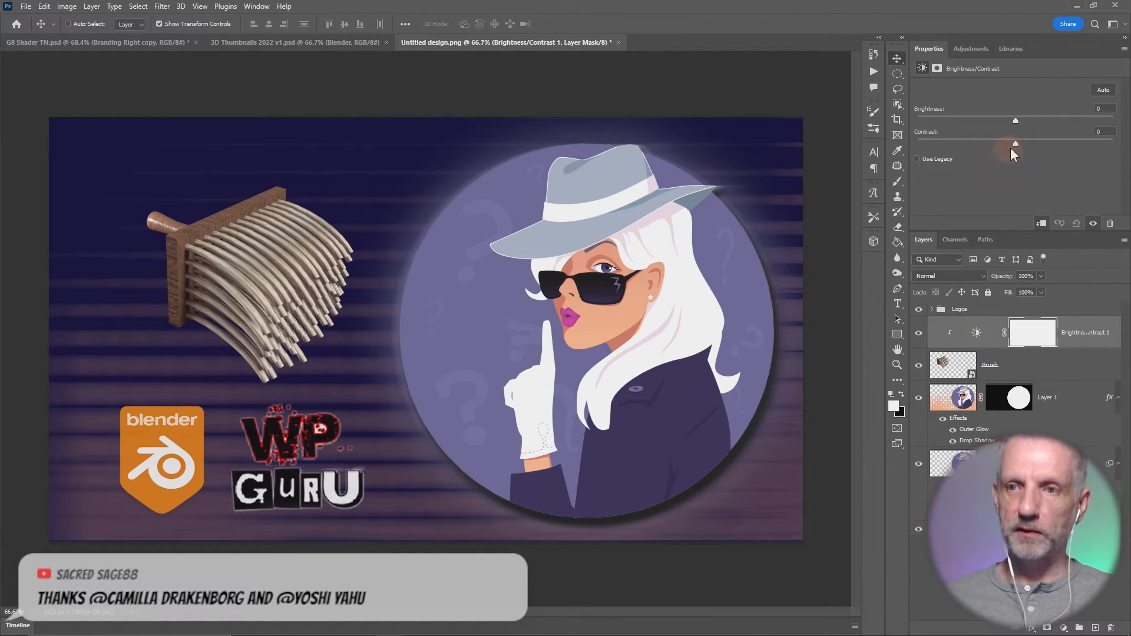
left_click_drag(1010, 148, 1026, 121)
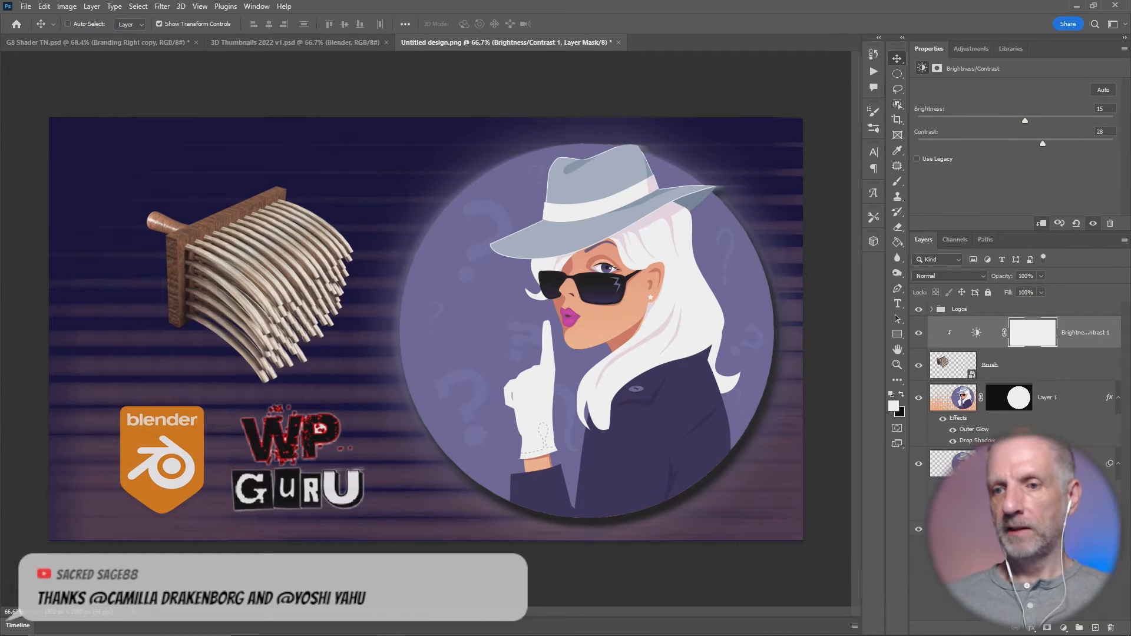
- Add an Exposure adjustment clipped to the woman graphic on Layer 1, with exposure set to -0.30
left_click(947, 402)
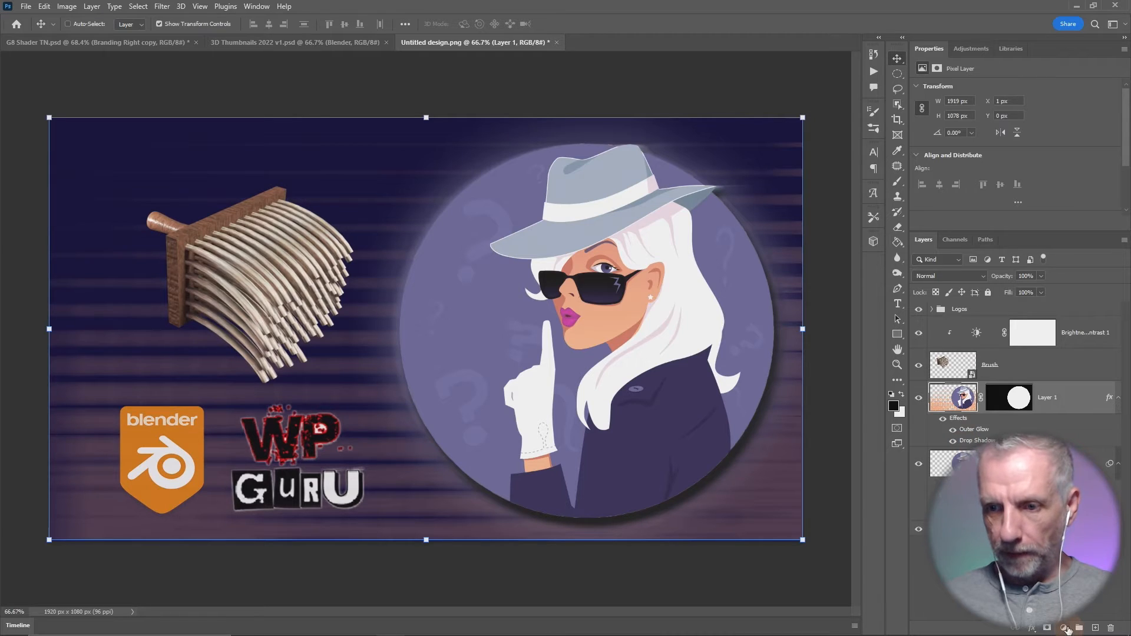
left_click(1064, 628)
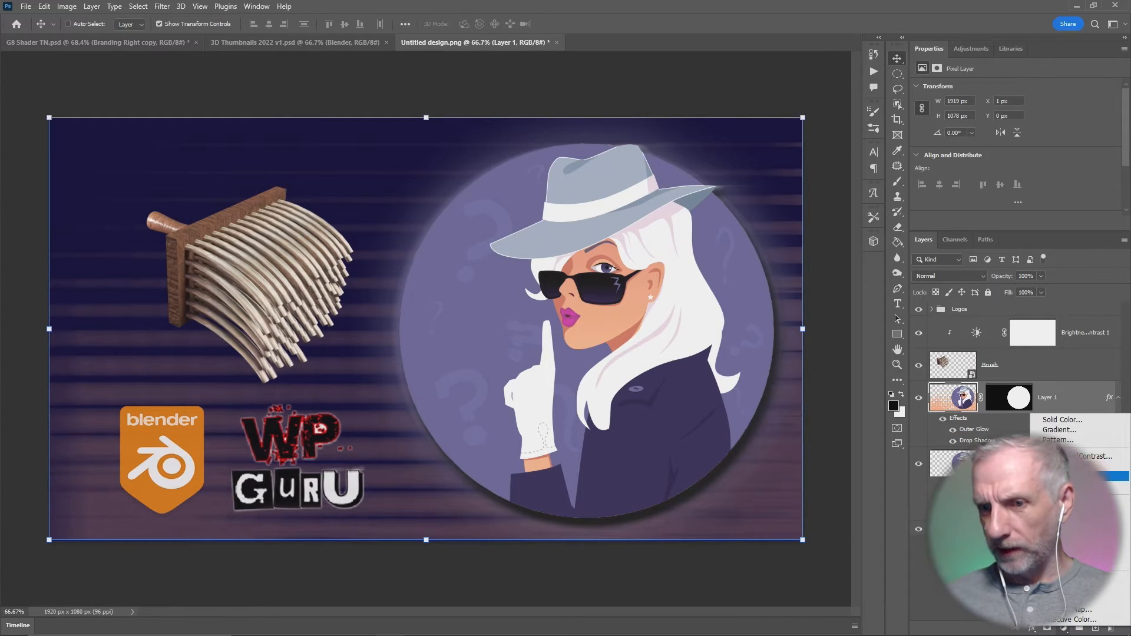
left_click(1072, 486)
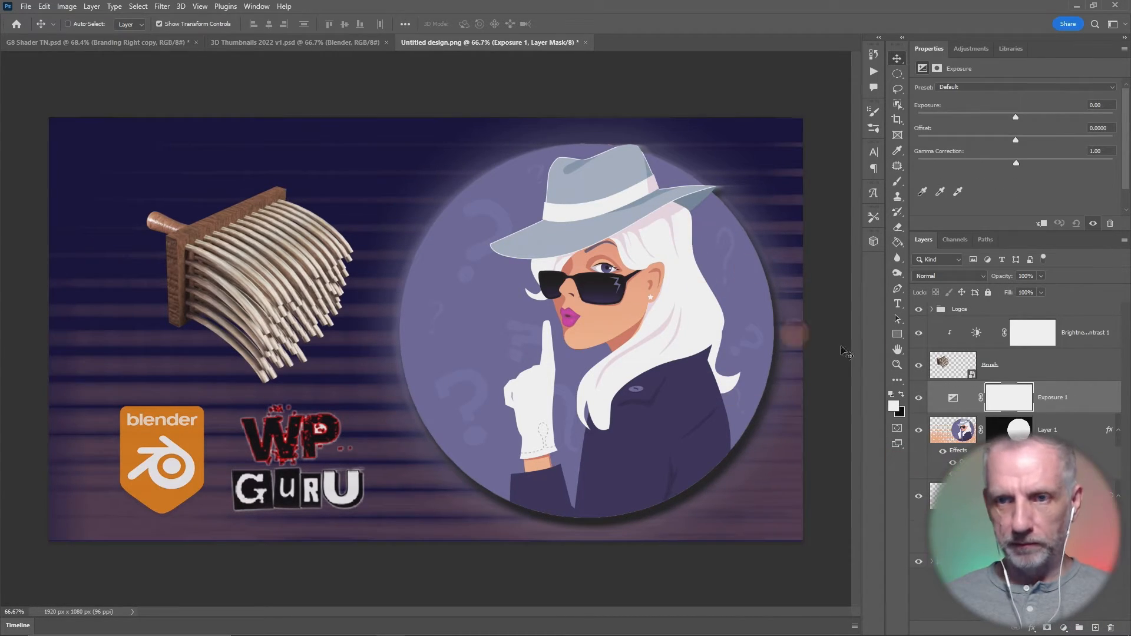
left_click(967, 411, "alt")
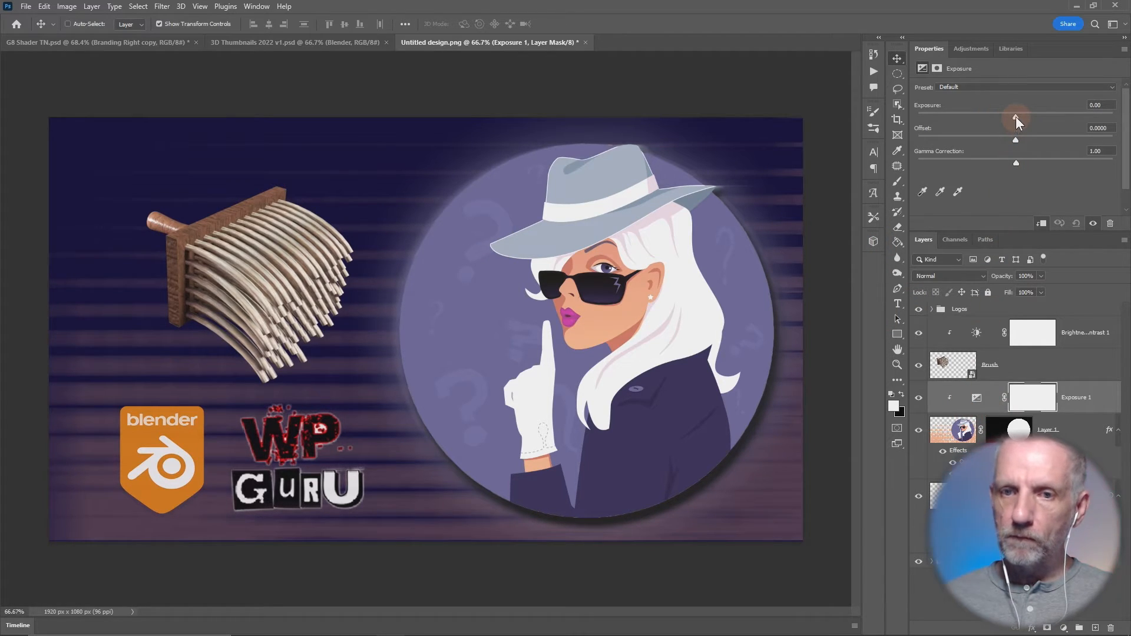
left_click_drag(1016, 117, 1009, 116)
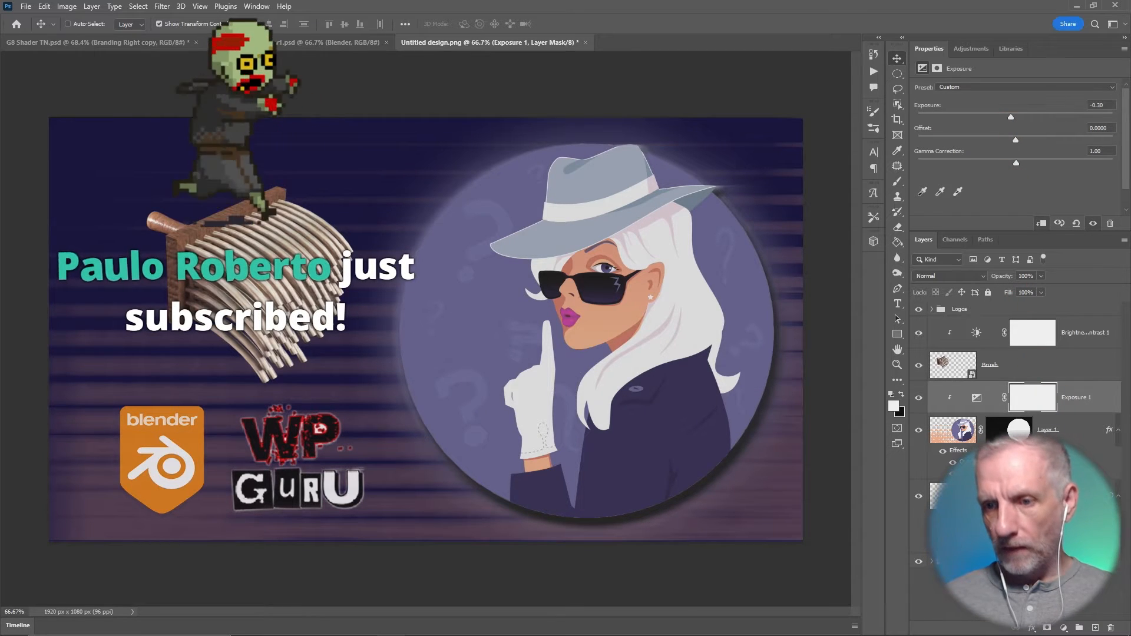
- Add a second Brightness/Contrast adjustment clipped to Layer 1, with brightness -6 and contrast 38
left_click(1064, 628)
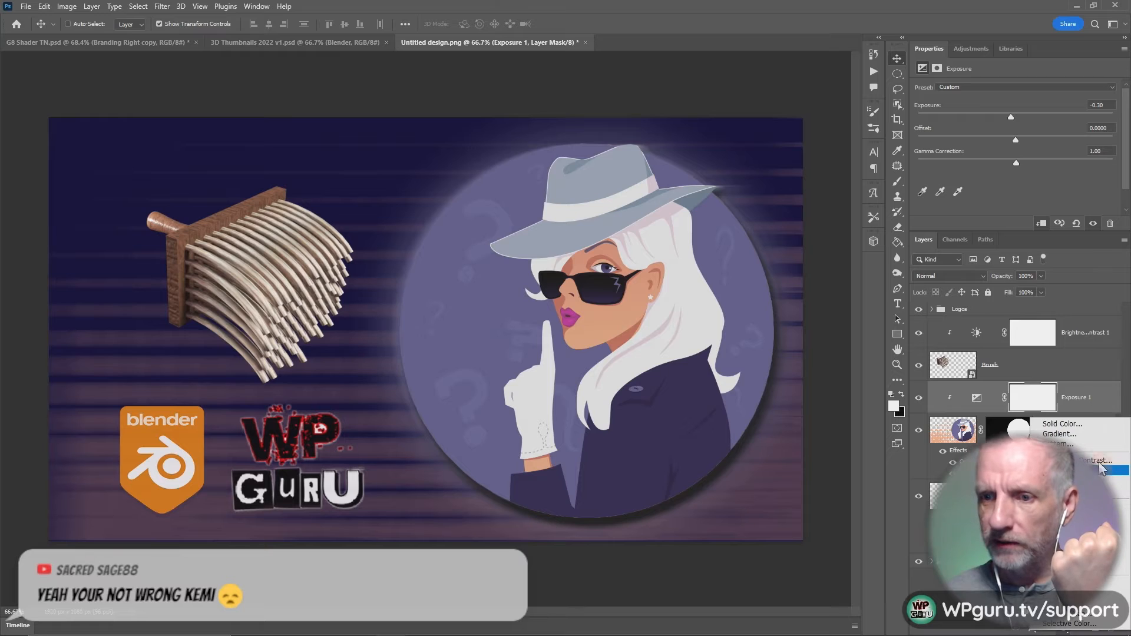
left_click(1098, 460)
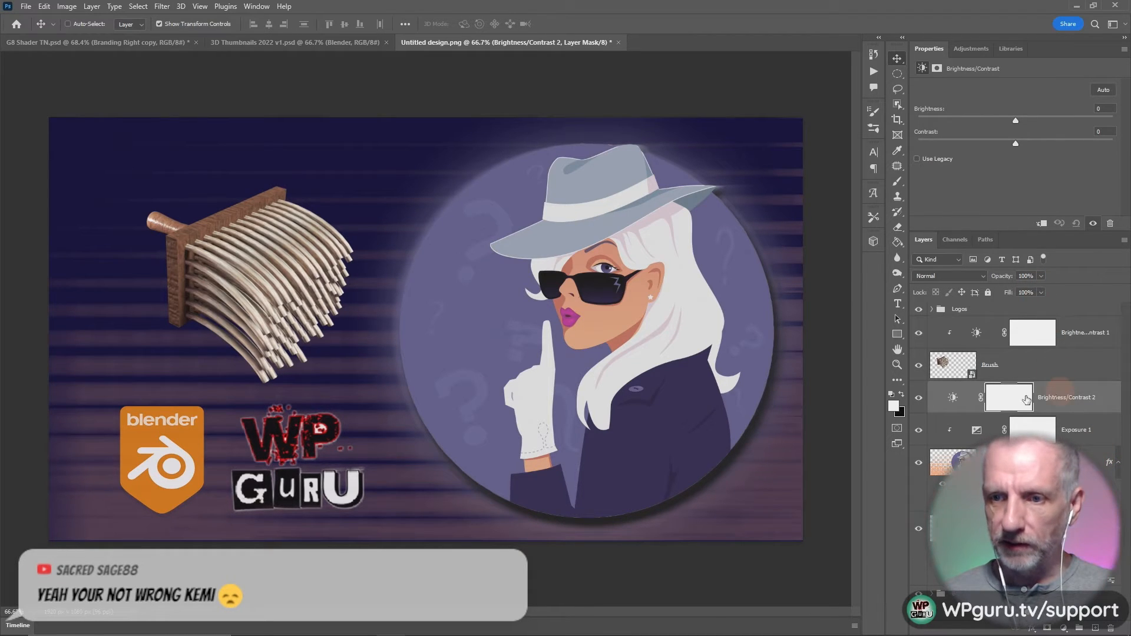
left_click(1042, 223)
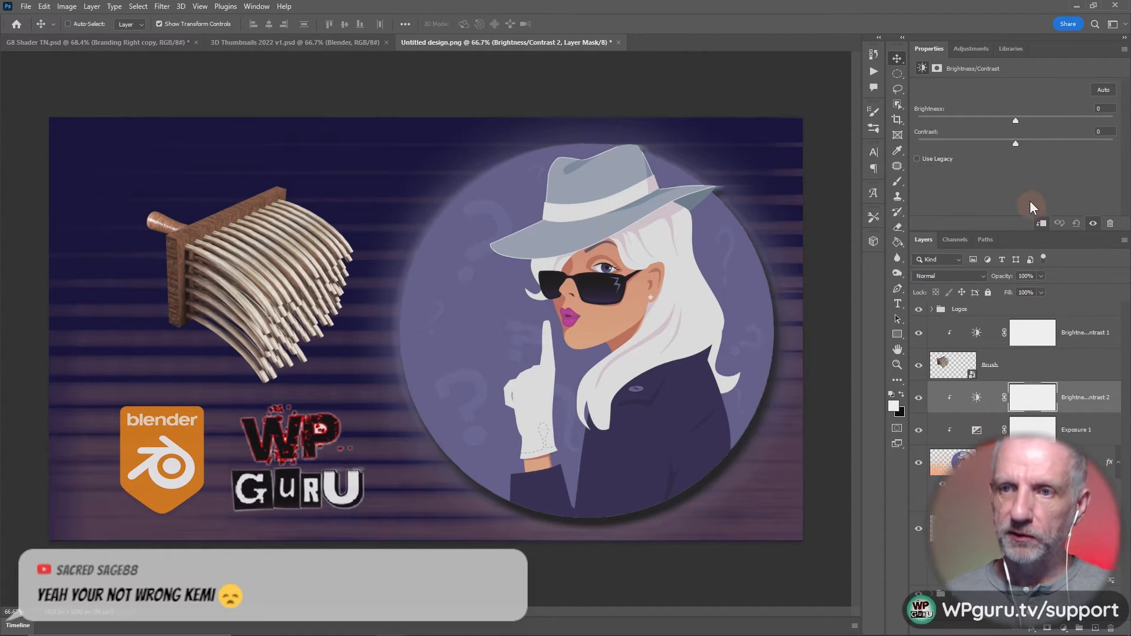
mouse_move(1016, 143)
left_mouse_down()
mouse_move(1053, 146)
mouse_move(1011, 122)
left_mouse_up()
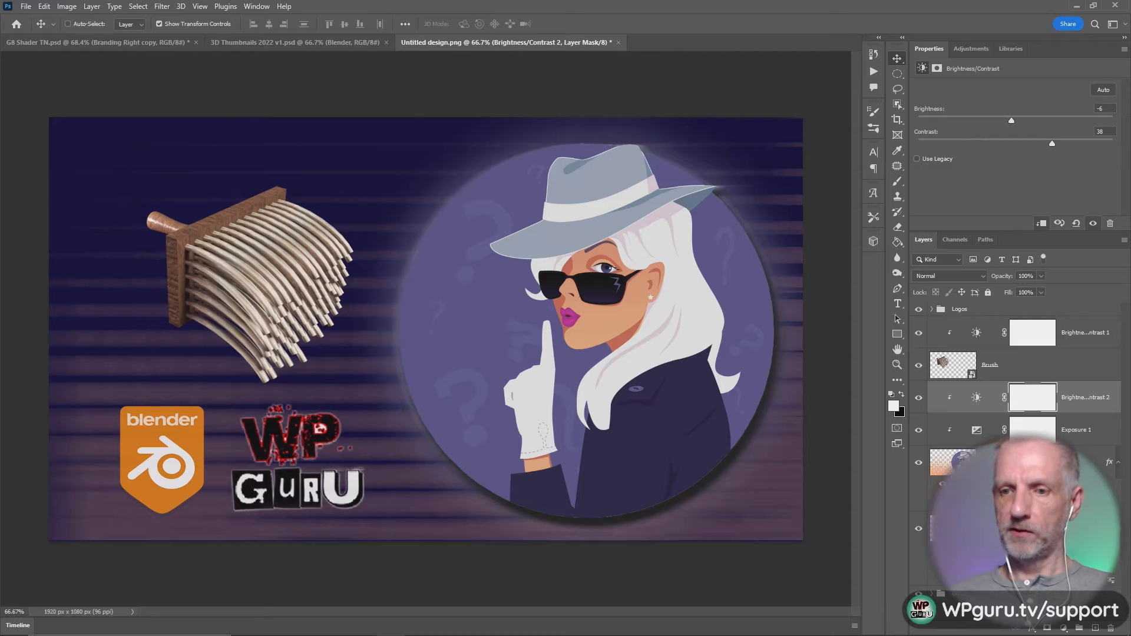
- Group the woman graphic's layers together with their adjustment layers and name the group Purple Lady
left_click(1025, 529, "shift")
left_click_drag(1026, 528, 1026, 567)
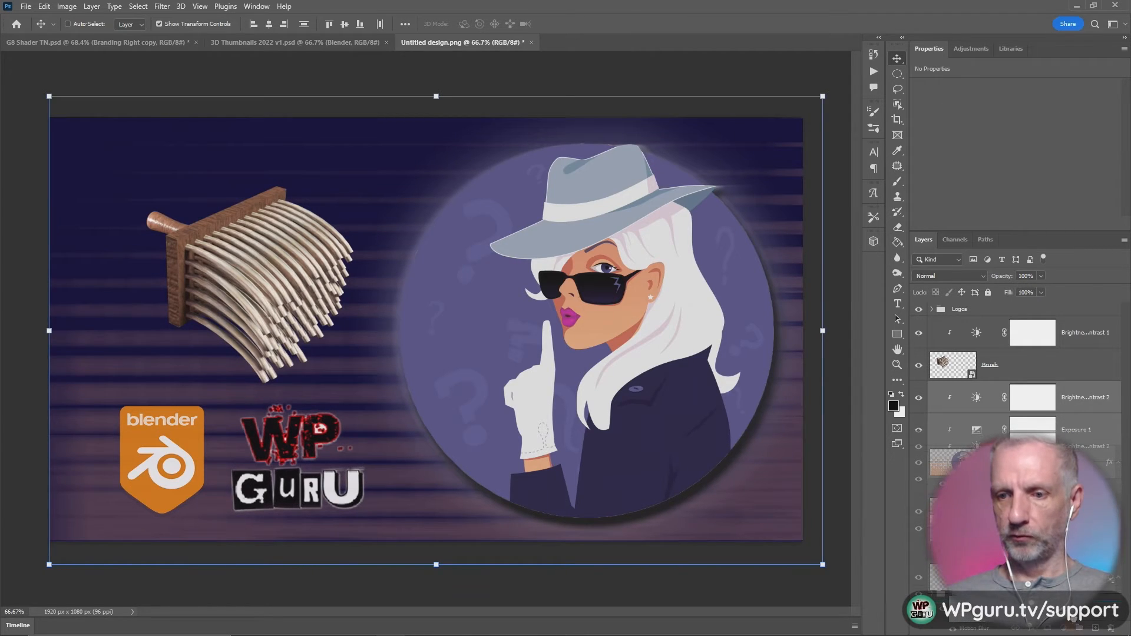
left_click_drag(1079, 623, 1080, 627)
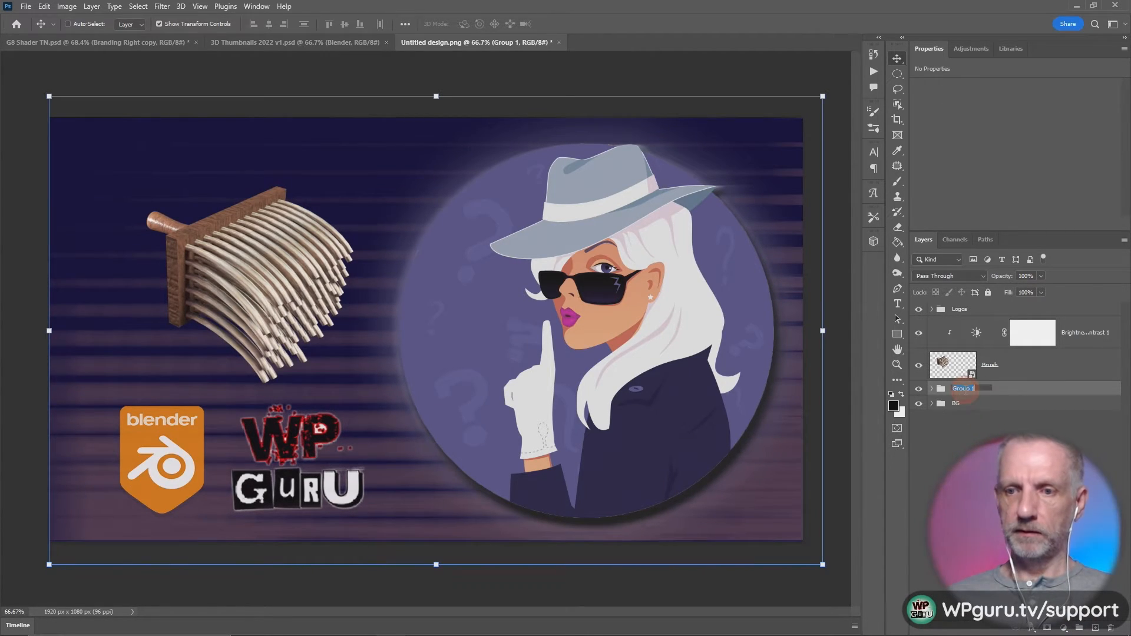
left_click(965, 389)
type("P")
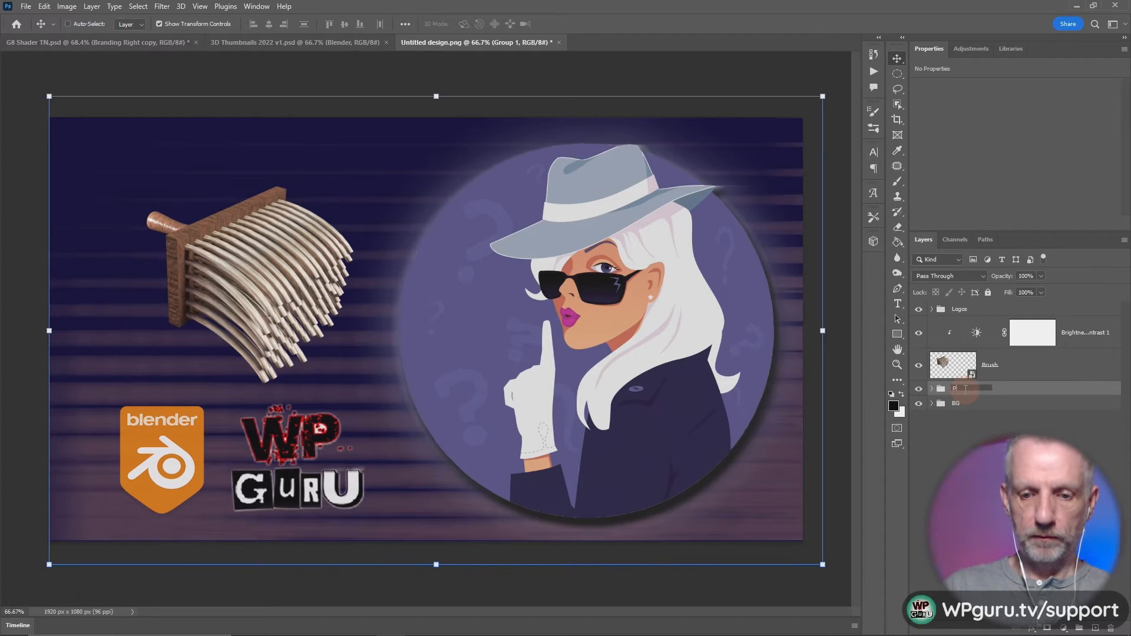
type("urple Lady")
key("Return")
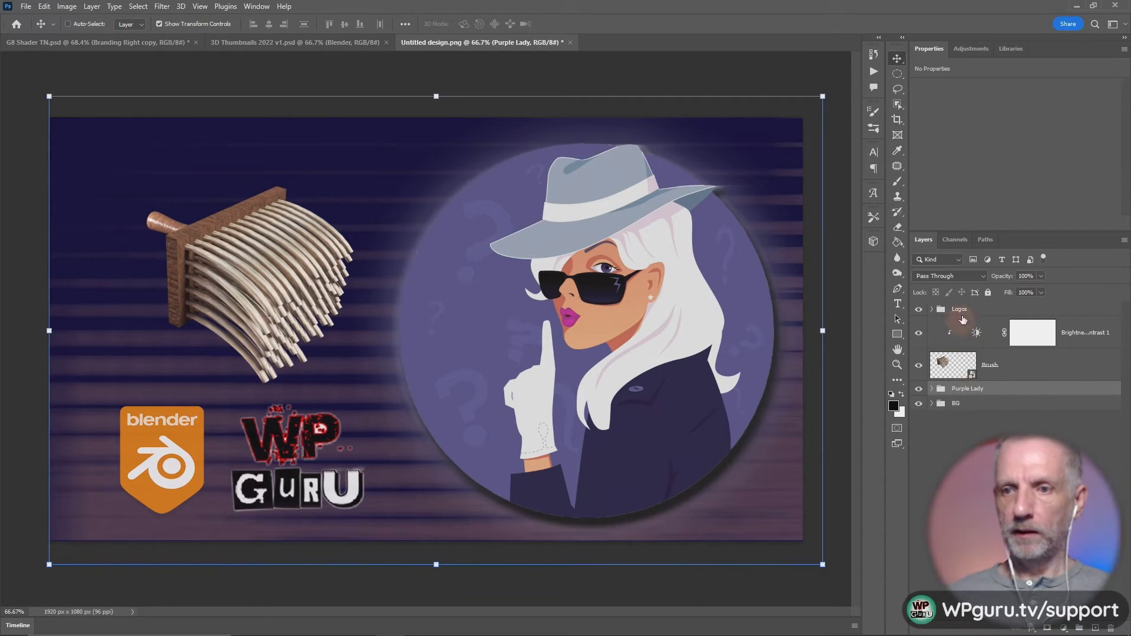
- Group the Brush layer with its Brightness/Contrast adjustment as The Brush, and deselect all layers
left_click(964, 340)
left_click(964, 365, "shift")
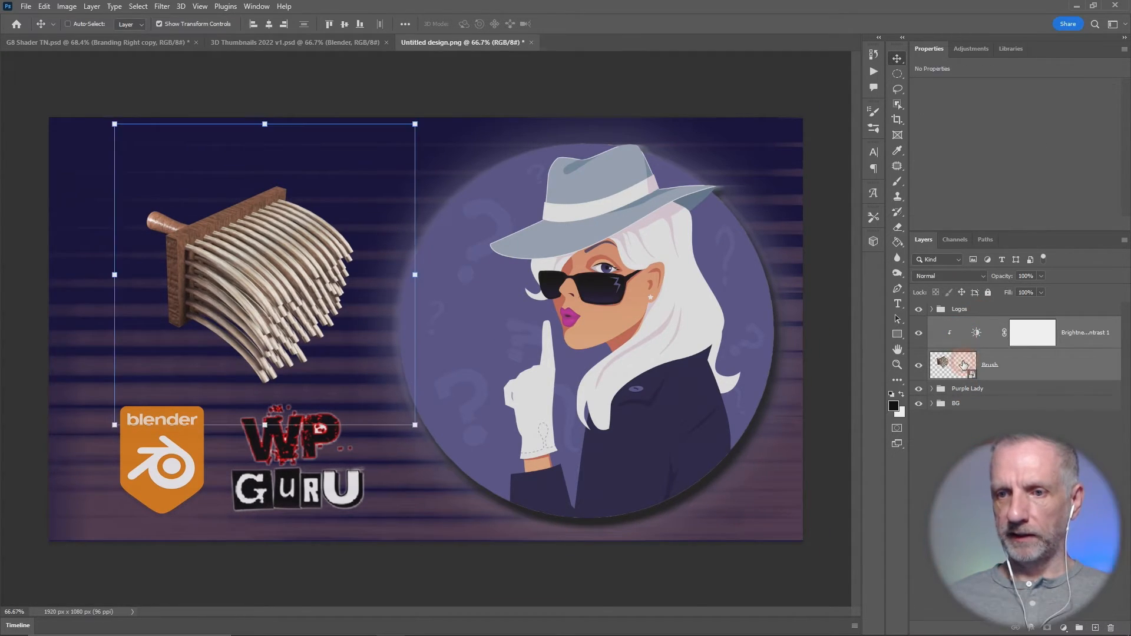
key("ctrl+g")
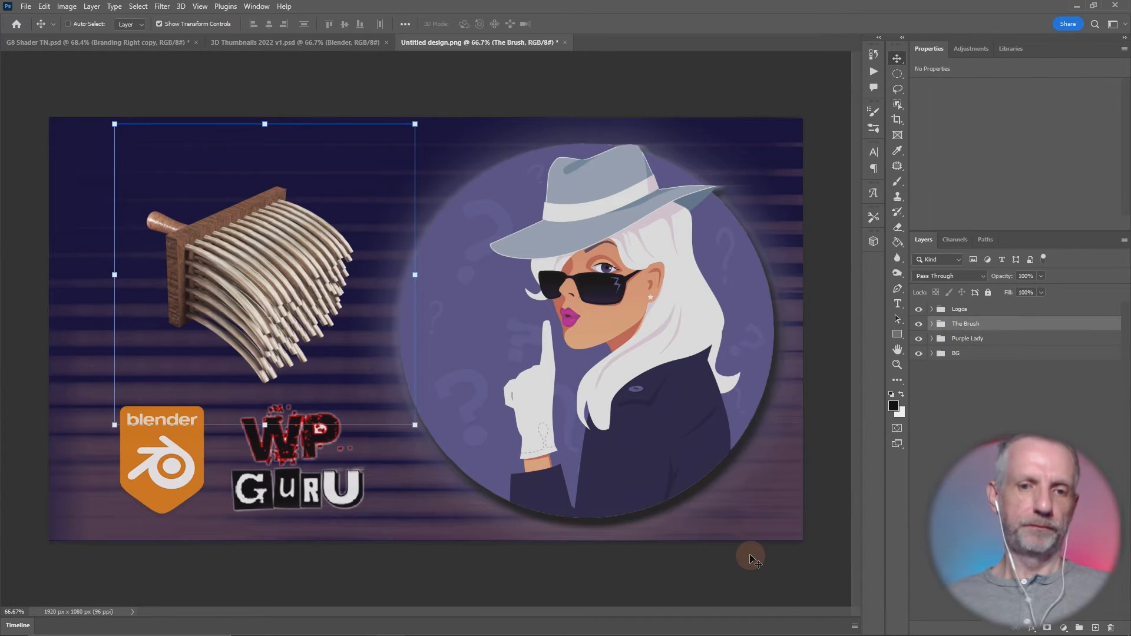
left_click(920, 561)
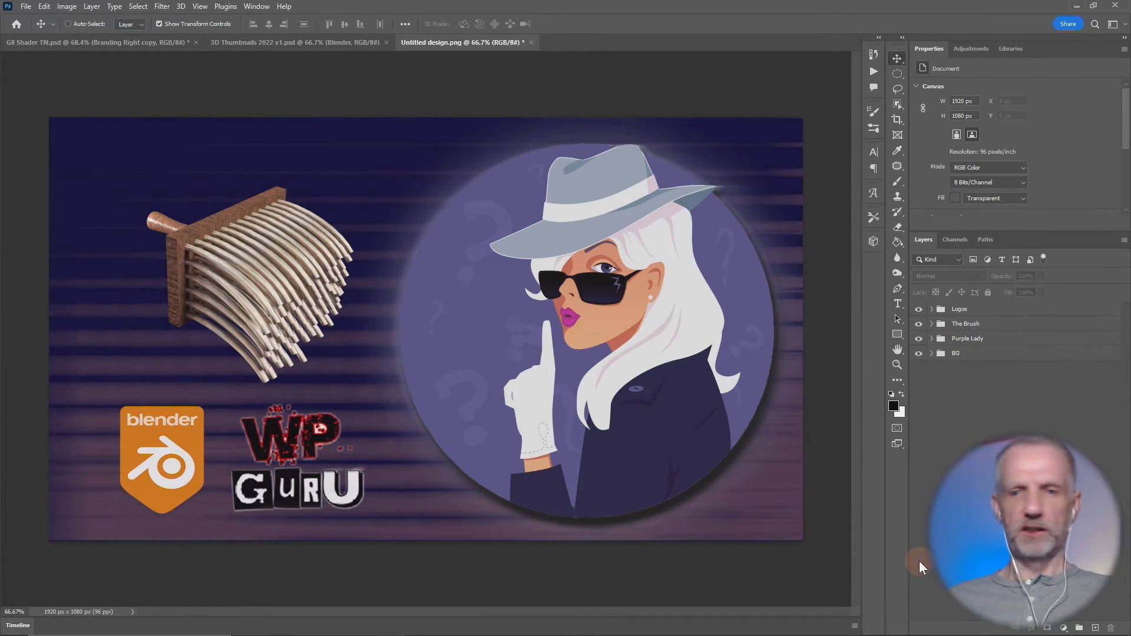
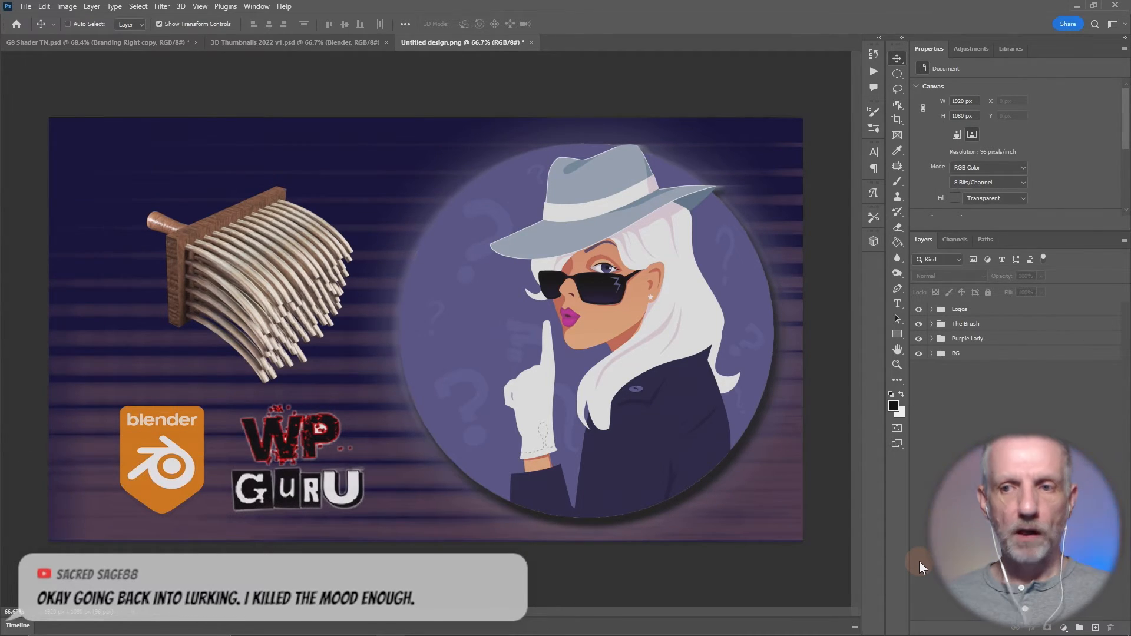
- Add a Drop Shadow effect to the Logos group
left_click(1006, 311)
right_click(1008, 319)
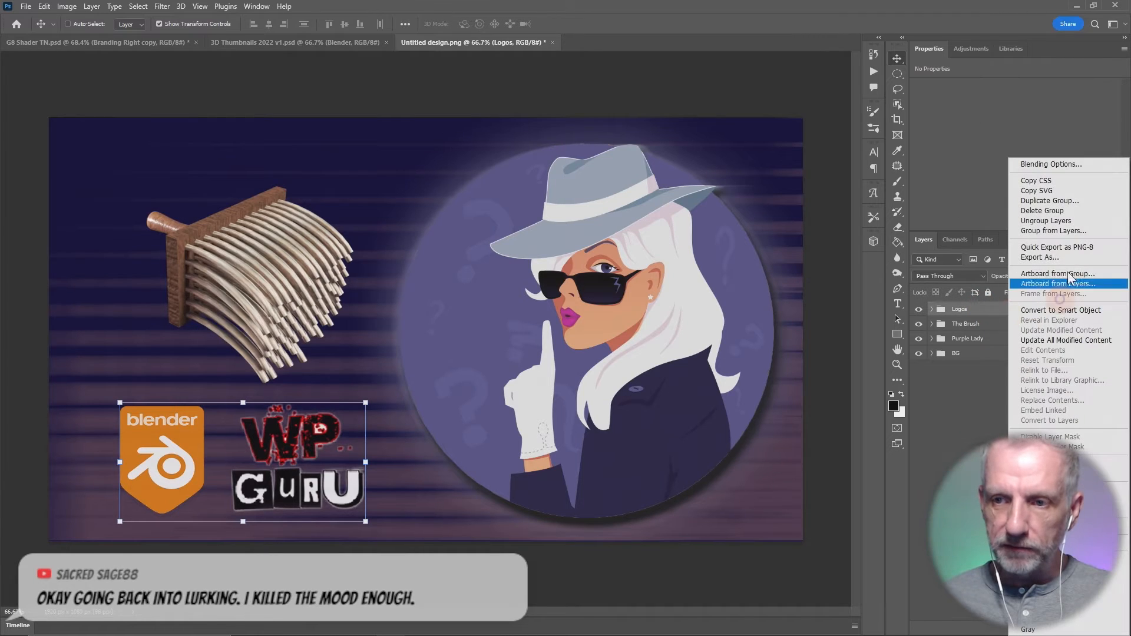
left_click(1081, 162)
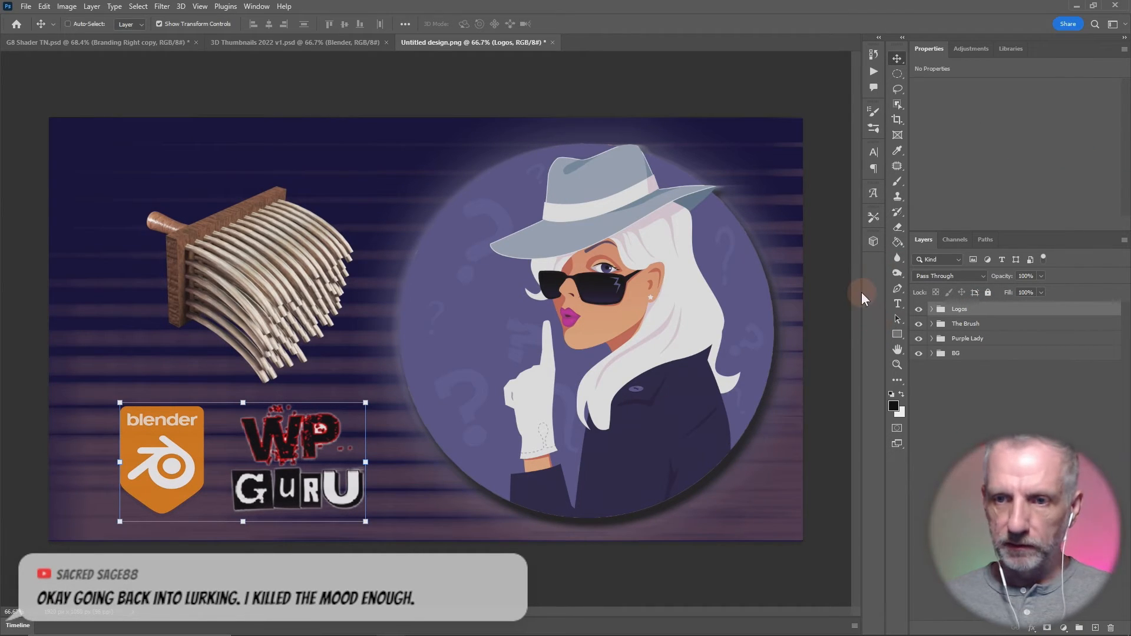
left_click(685, 140)
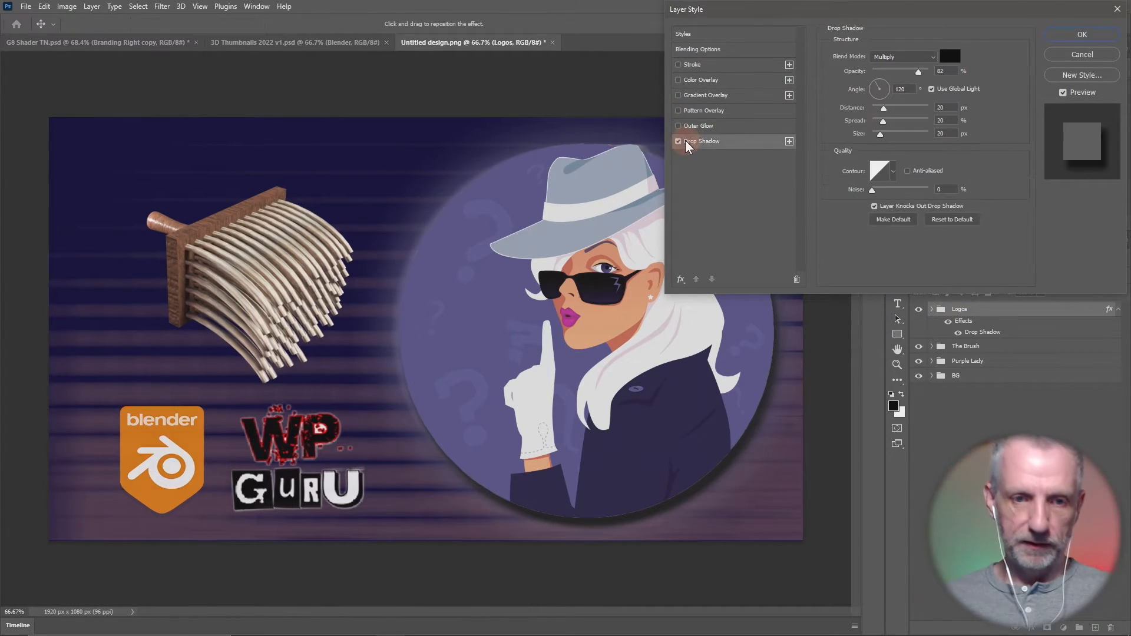
- Set the Logos drop shadow to 60% opacity, 10 px distance, 10% spread and 10 px size, and apply it
left_click(946, 71)
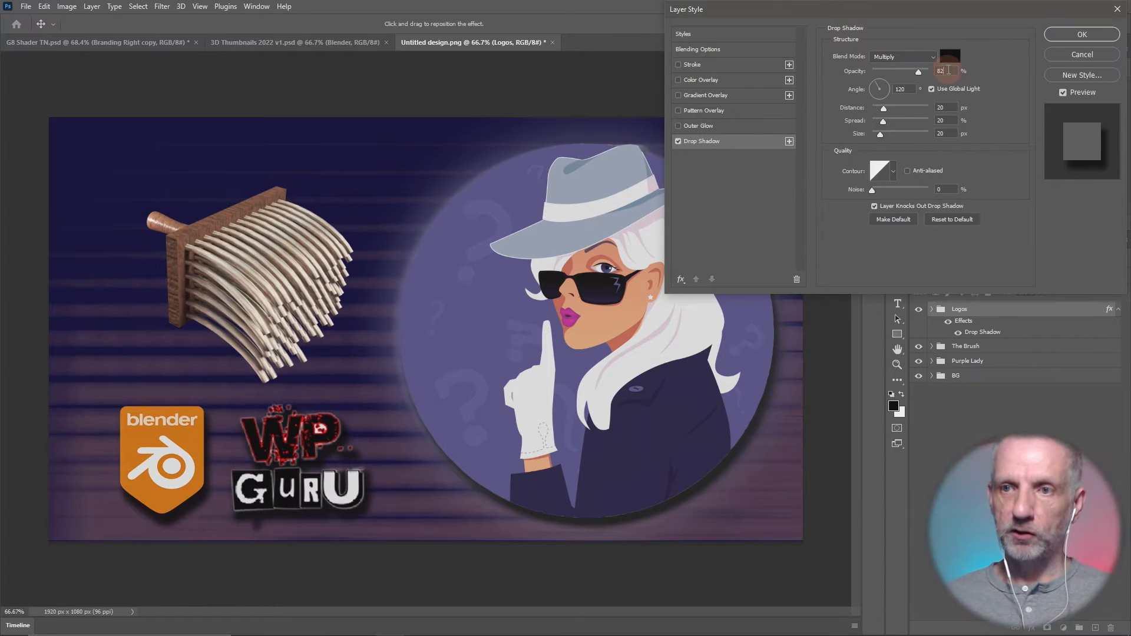
left_click(917, 73)
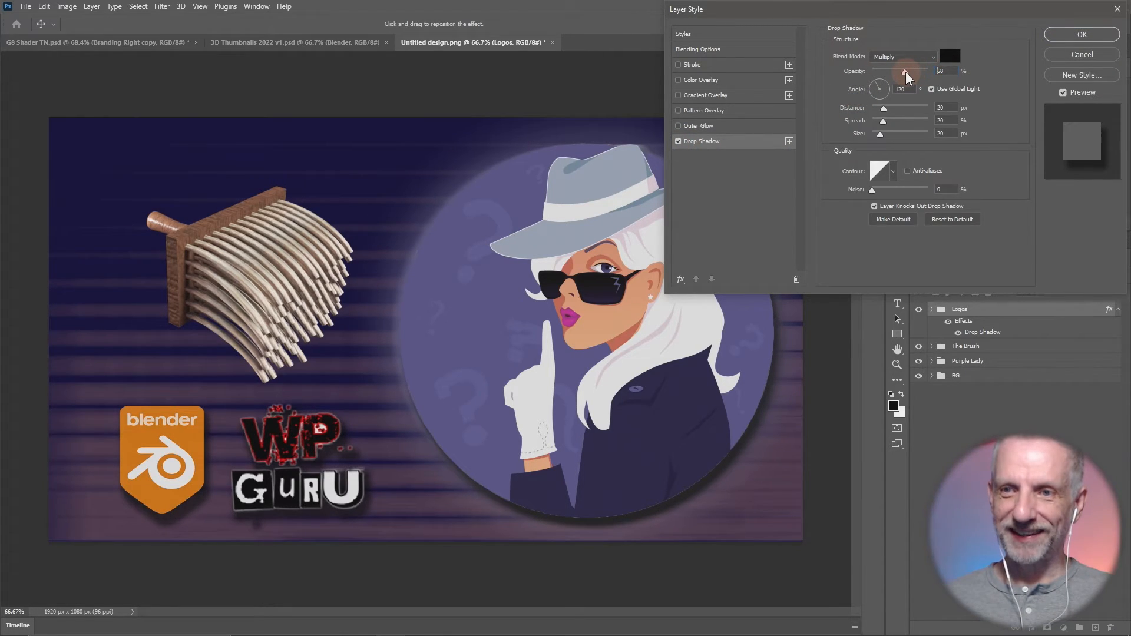
left_click_drag(904, 72, 900, 72)
left_click(923, 110)
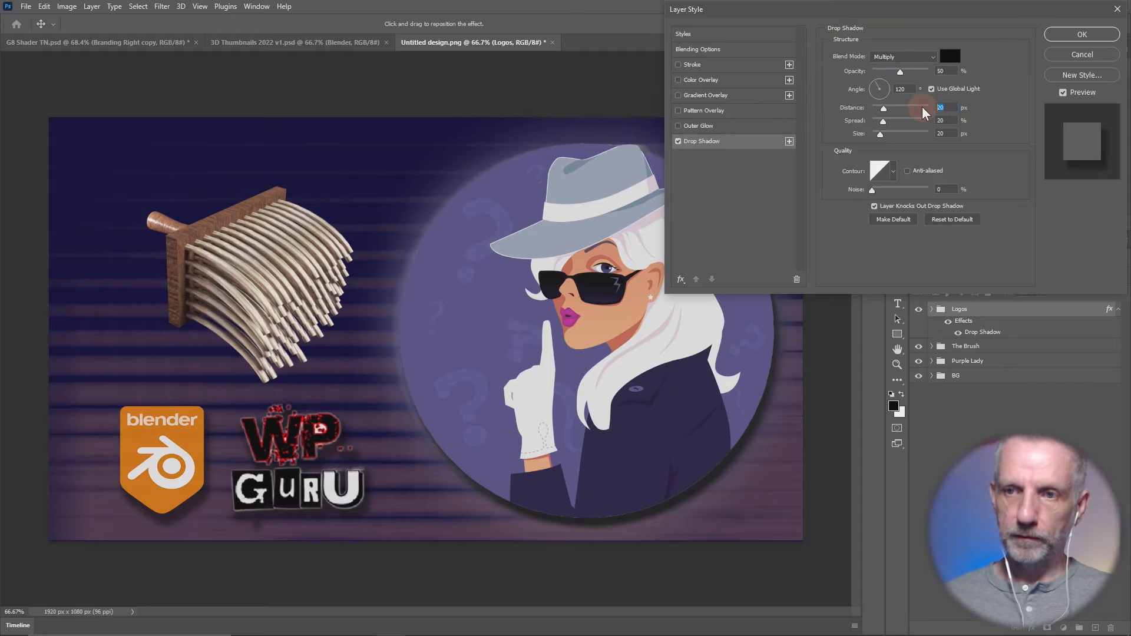
type("10")
key("Tab")
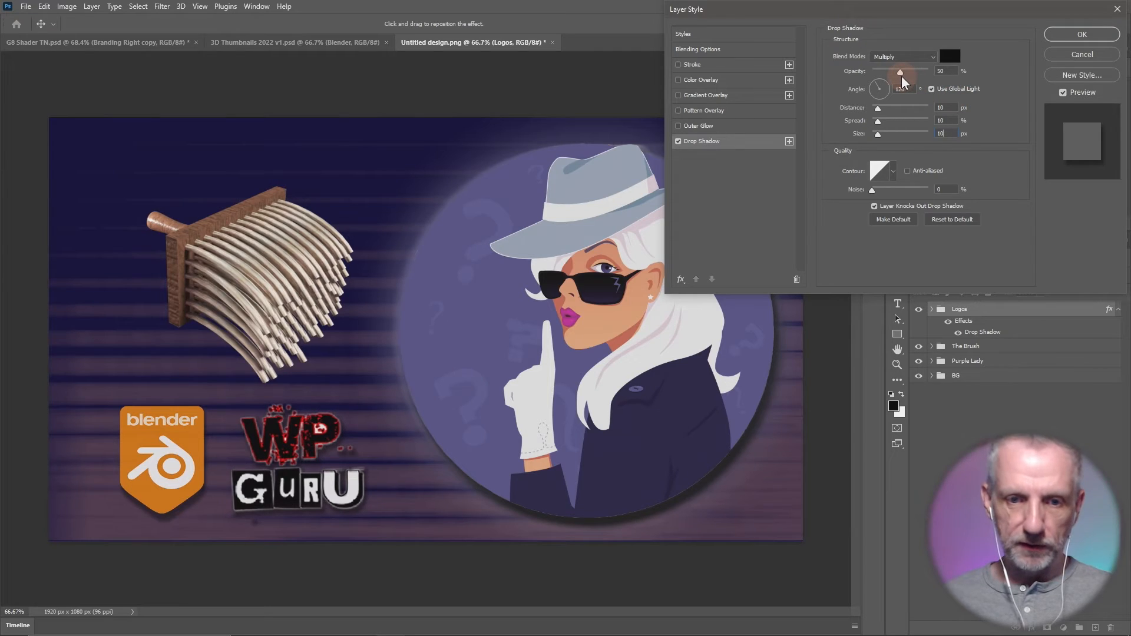
key("Tab")
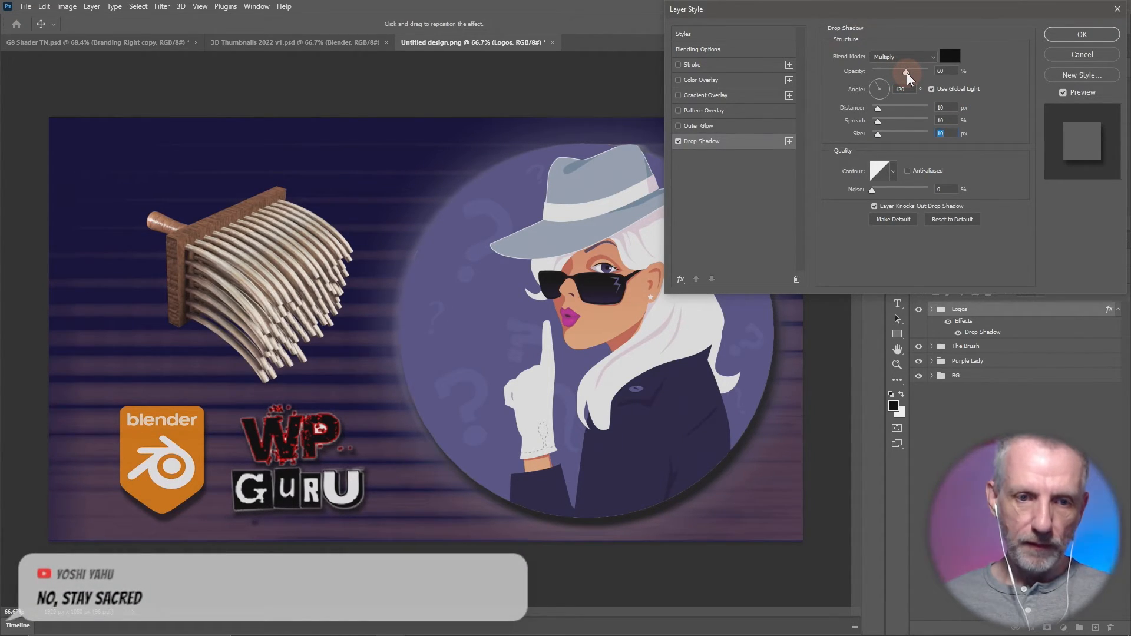
left_click(1082, 34)
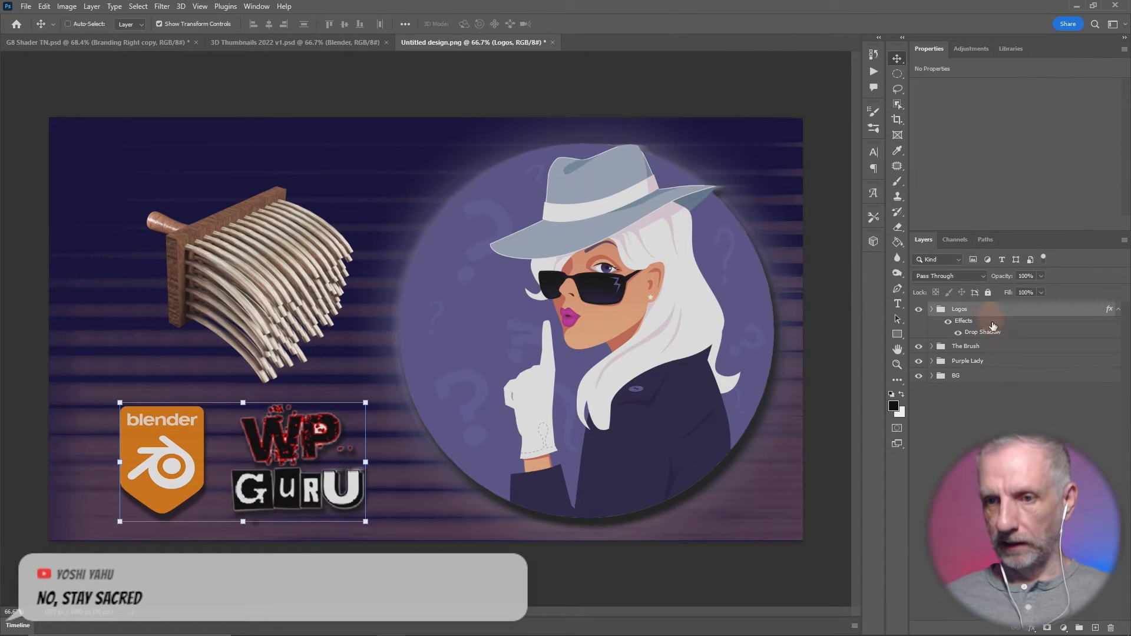
- Add a Drop Shadow effect to The Brush group and switch it off and on to compare the look
right_click(995, 351)
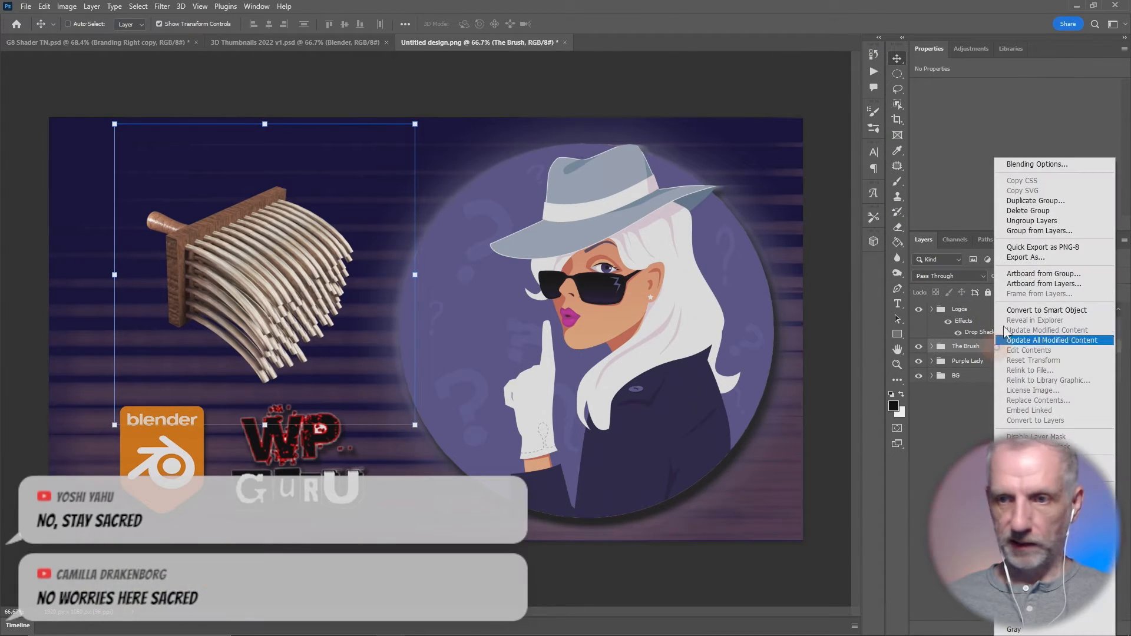
left_click(1053, 165)
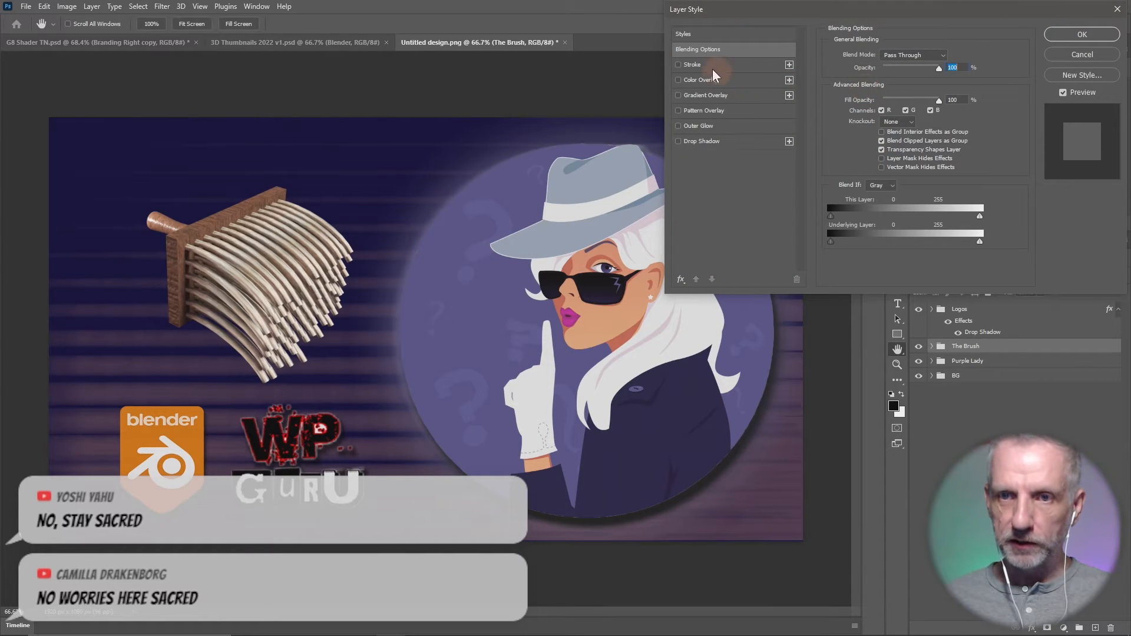
left_click(696, 142)
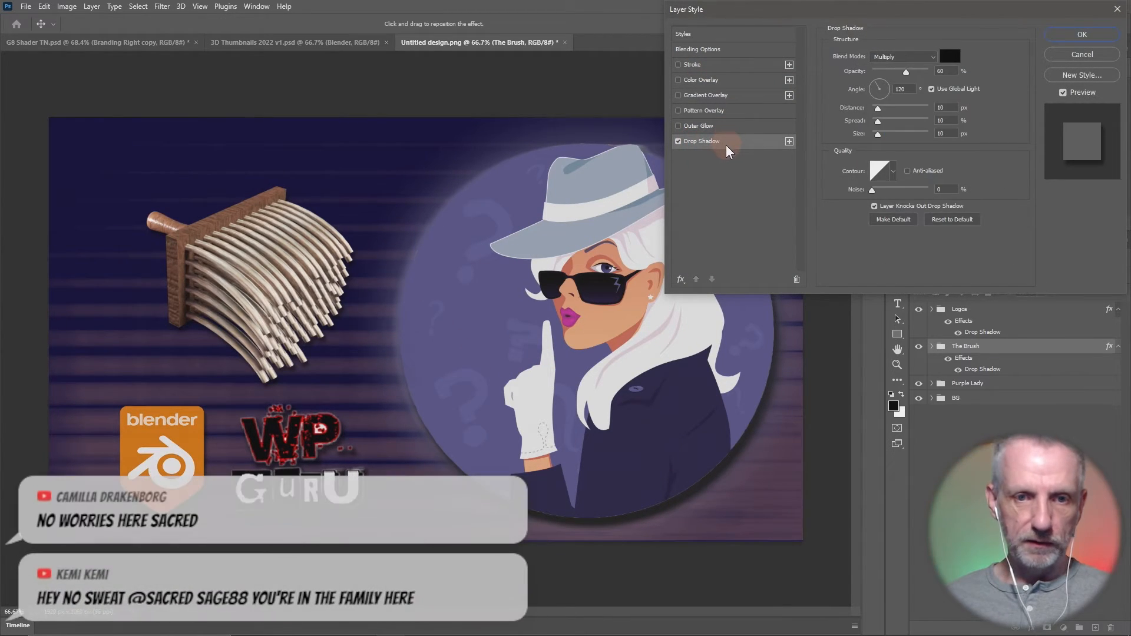
left_click(945, 108)
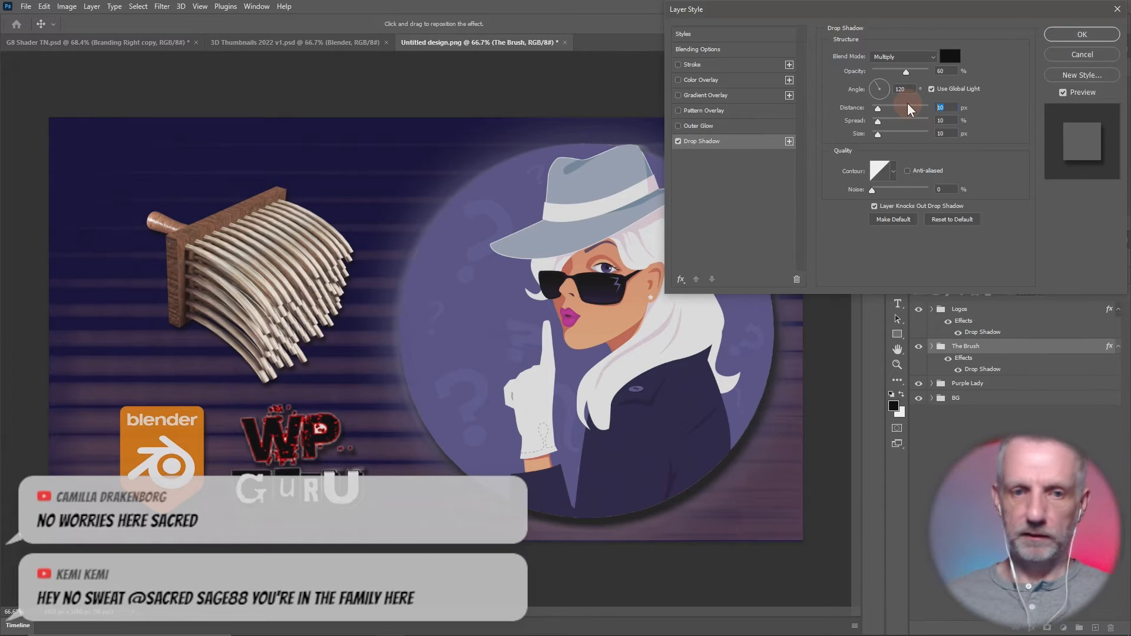
left_click(678, 140)
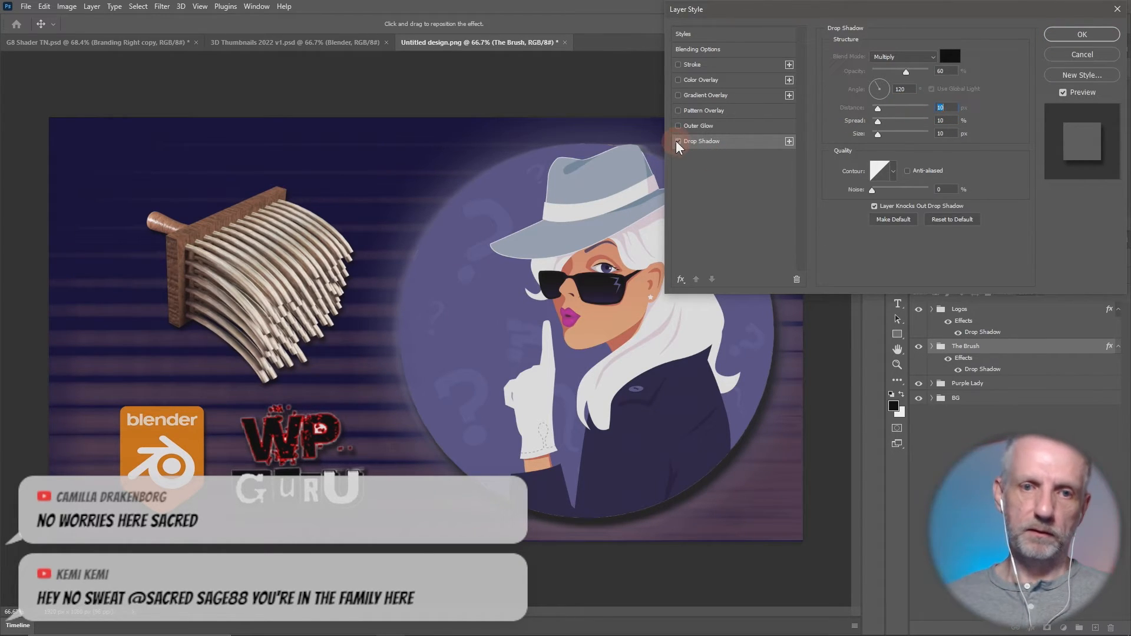
left_click(678, 141)
left_click(679, 141)
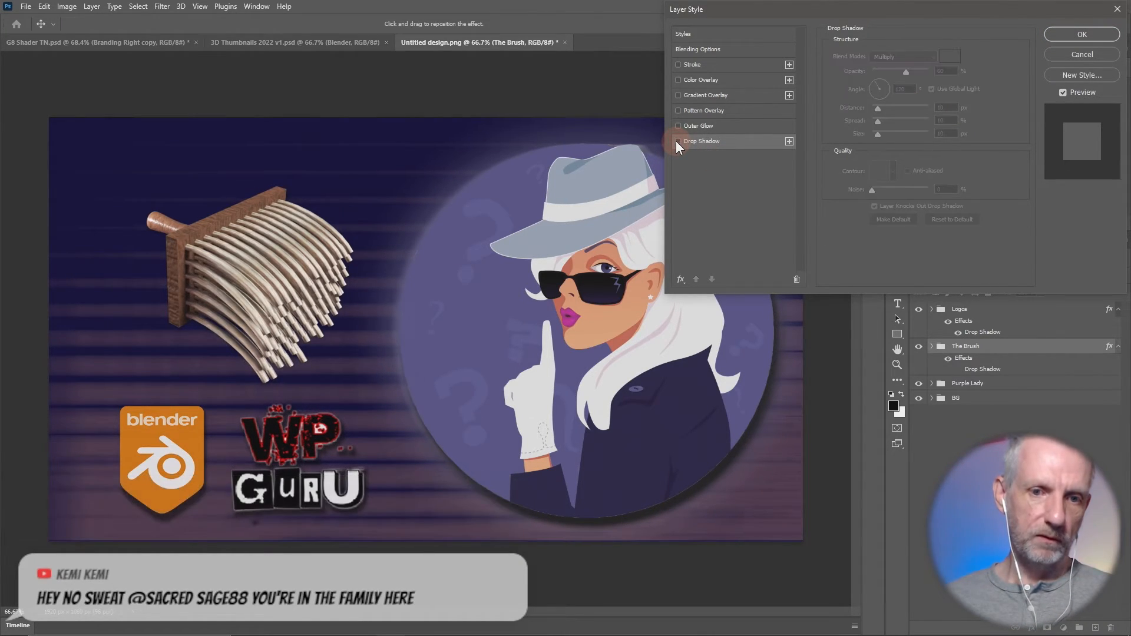
left_click(678, 141)
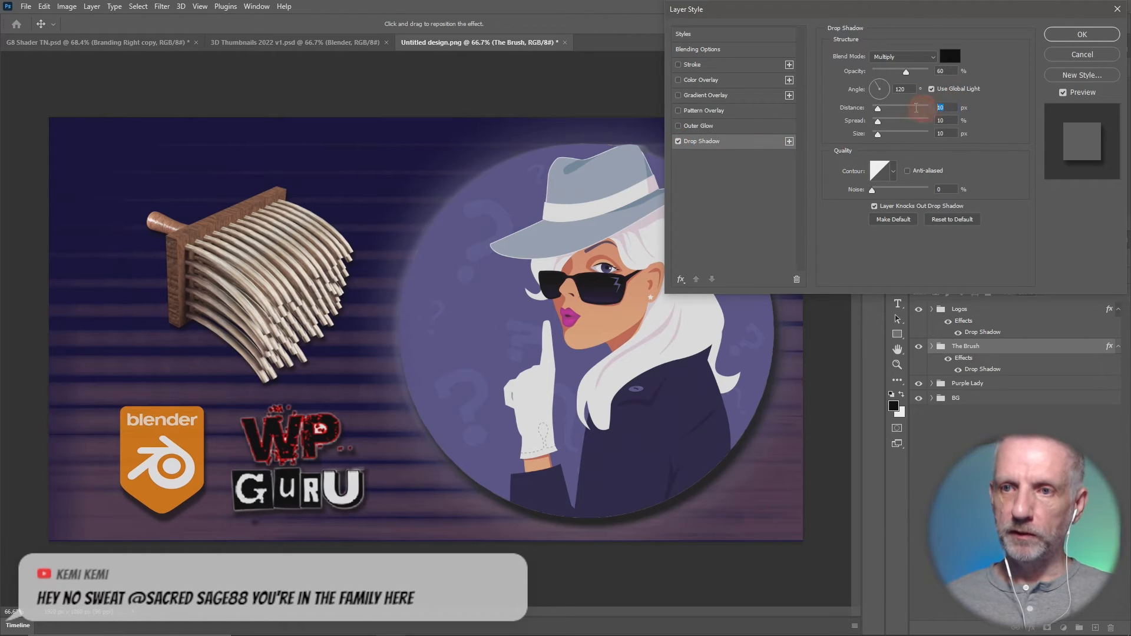
- Try The Brush's drop shadow with distance, spread and size at 20, at 15, and with a 2 px distance and 20% spread
type("20")
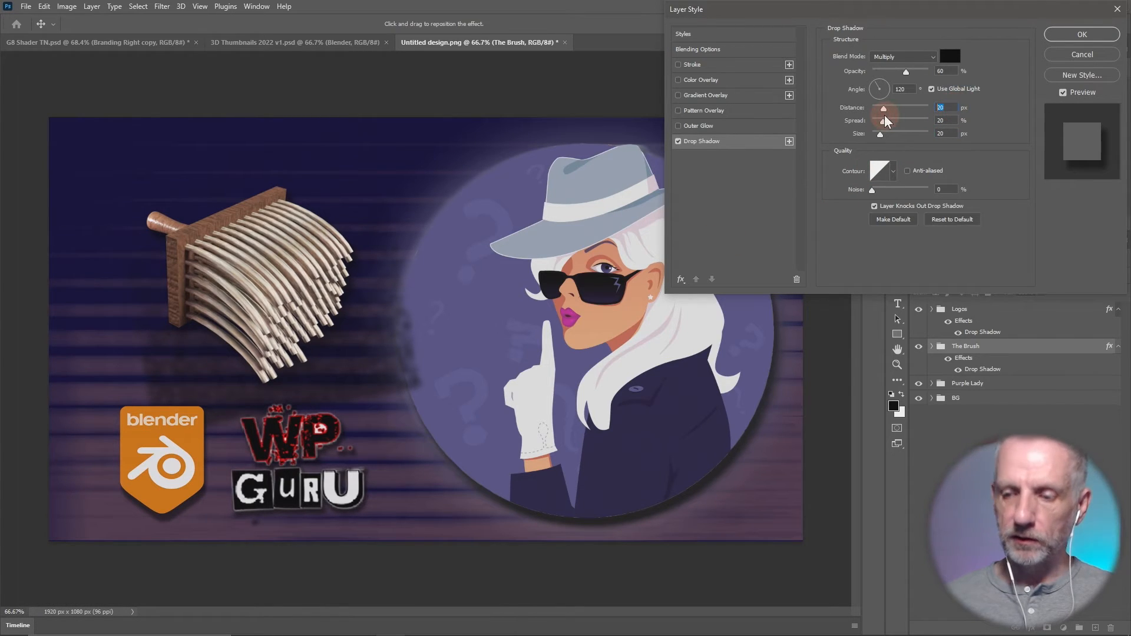
type("15")
key("Tab")
type("15")
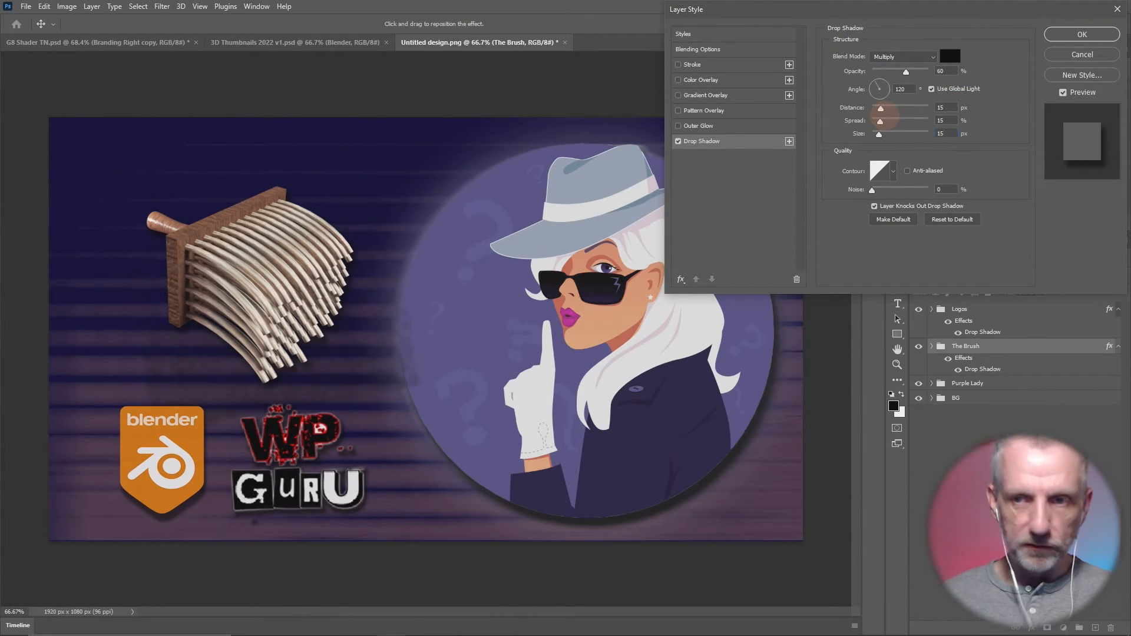
type("2")
key("Tab")
type("20")
key("Tab")
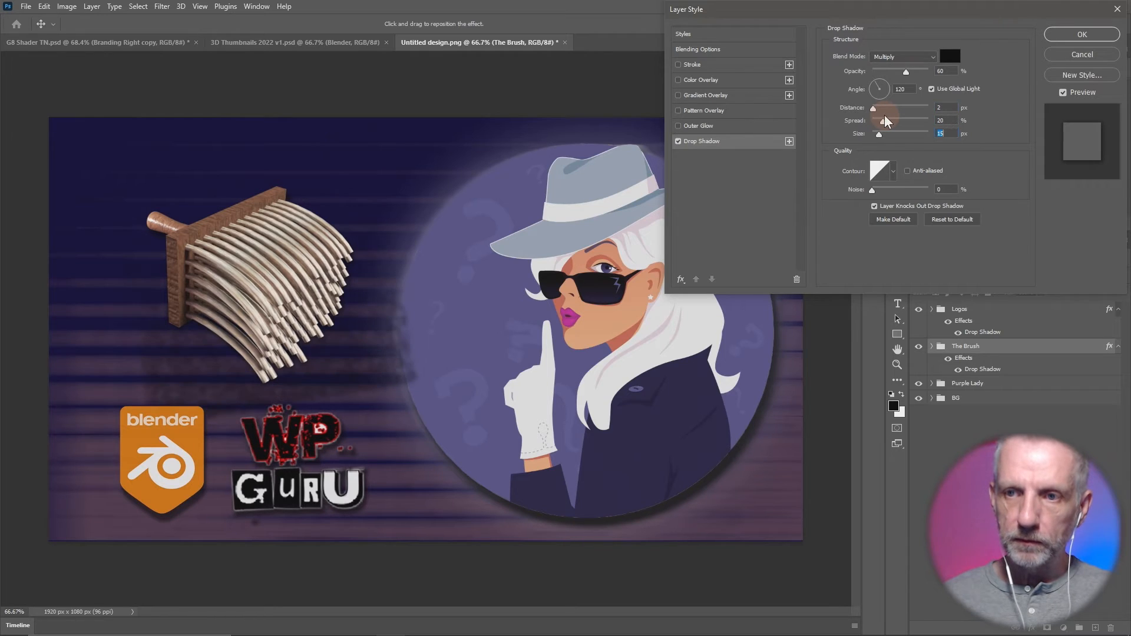
type("20")
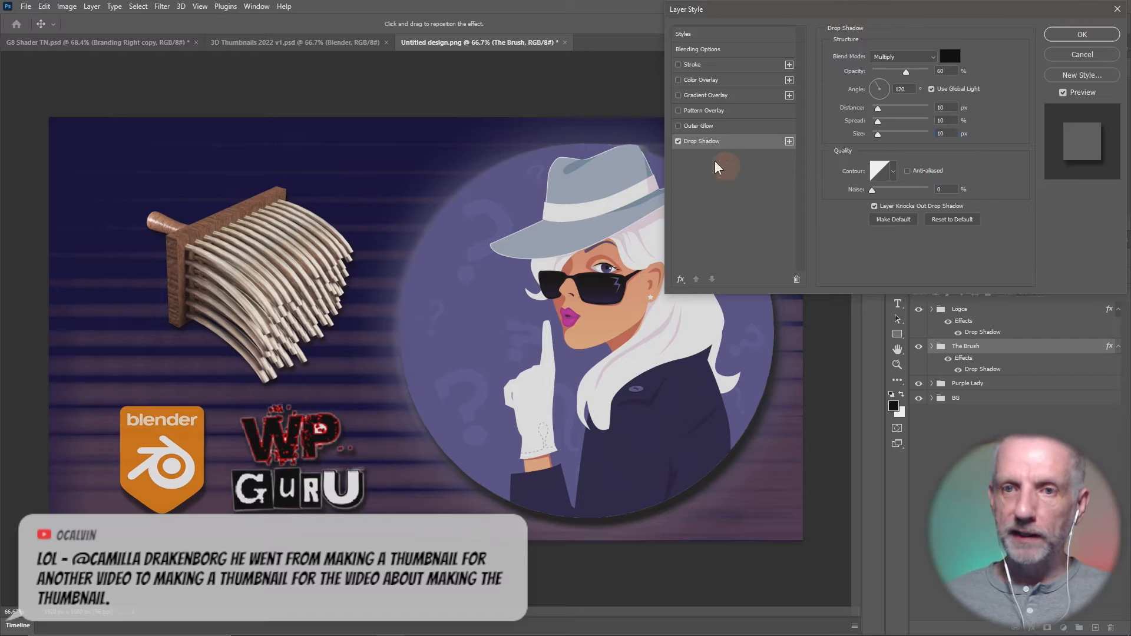
- Preview an Outer Glow and a Stroke on The Brush group, switch both off, and apply the style with only the drop shadow
left_click(689, 127)
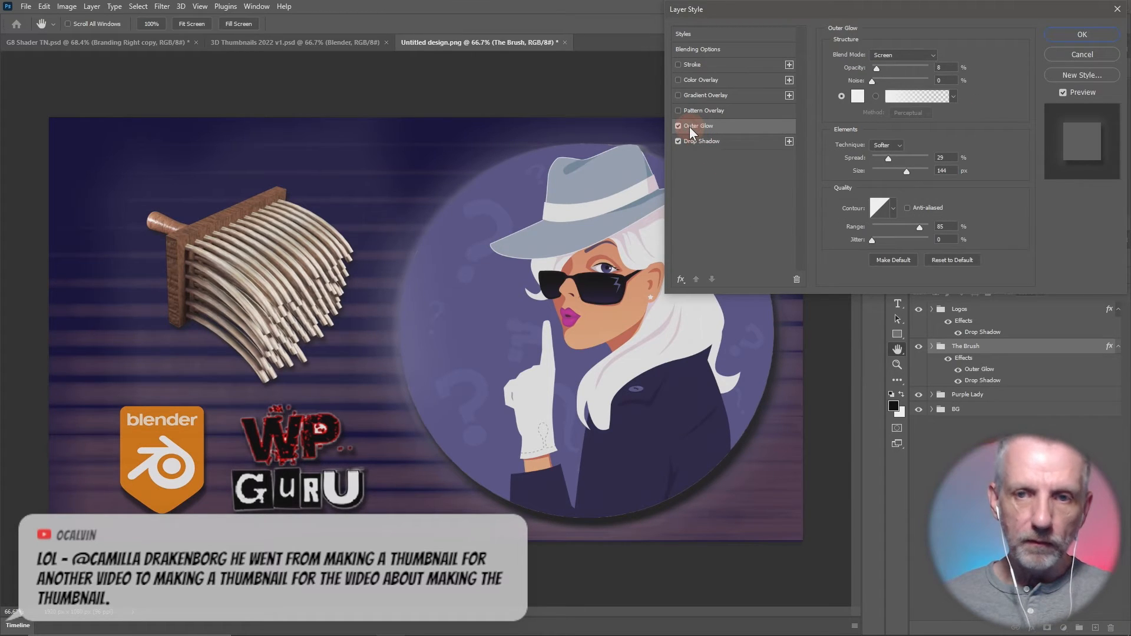
left_click(678, 126)
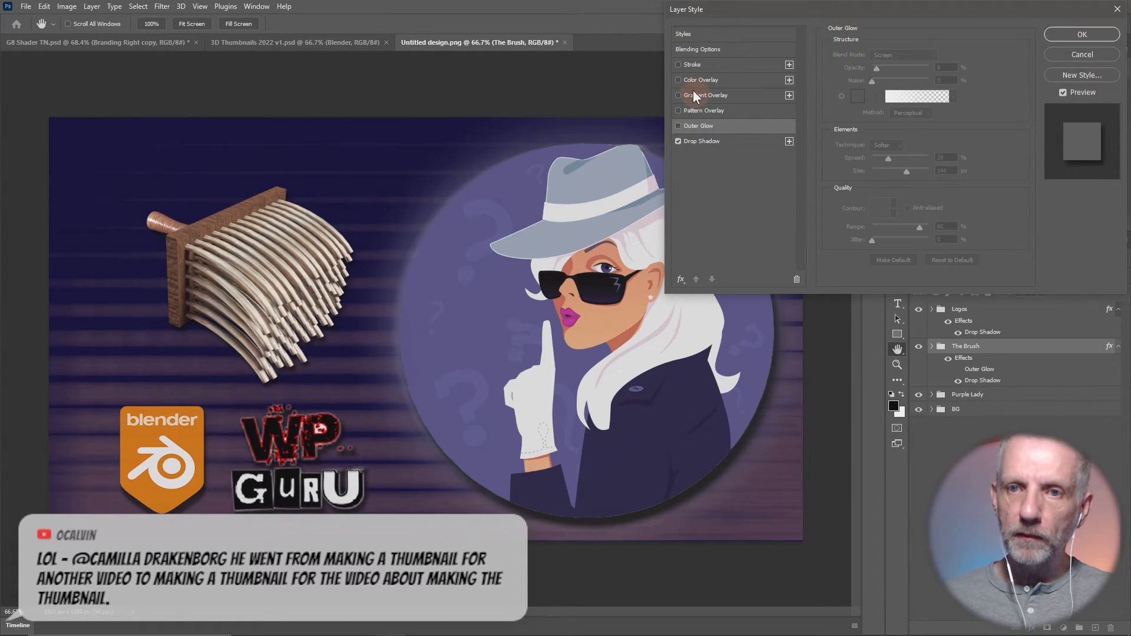
left_click(677, 64)
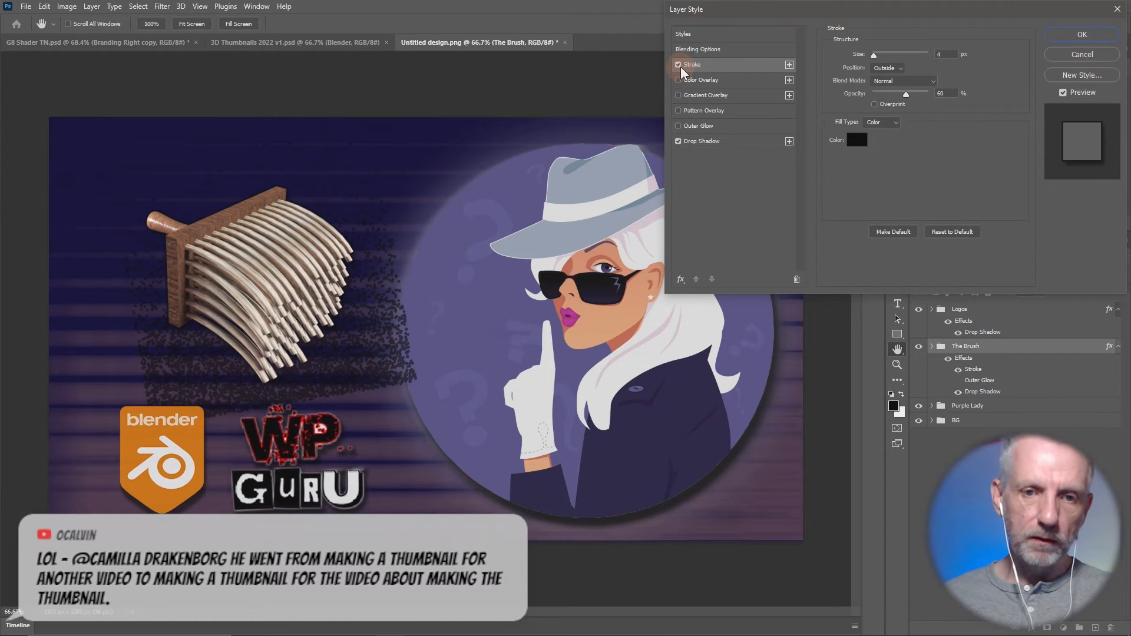
left_click(678, 65)
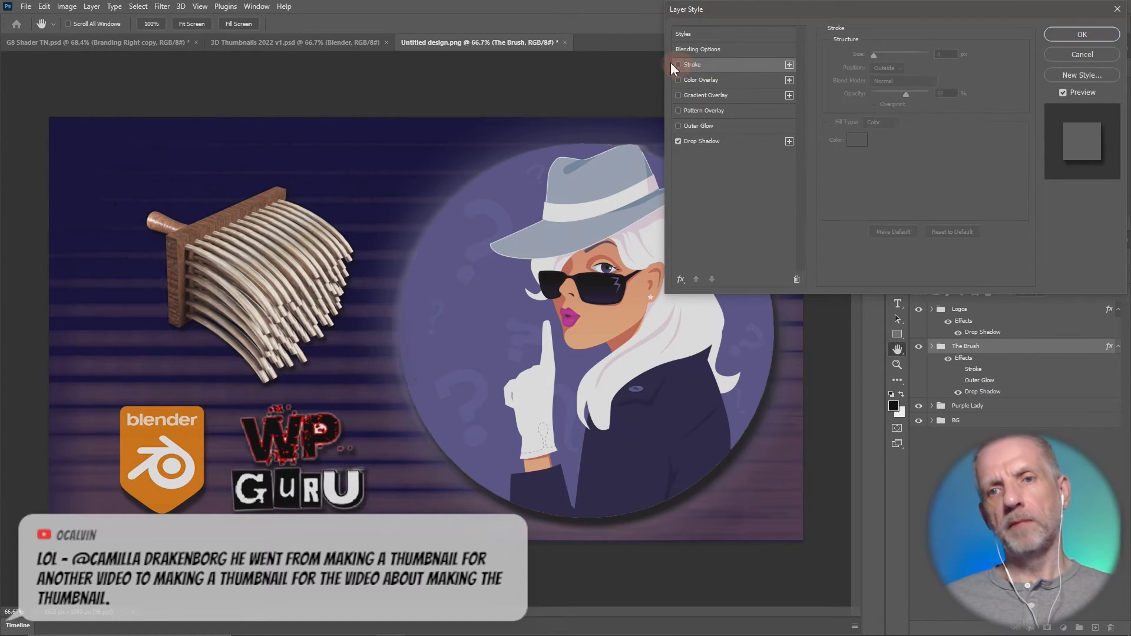
left_click(1084, 34)
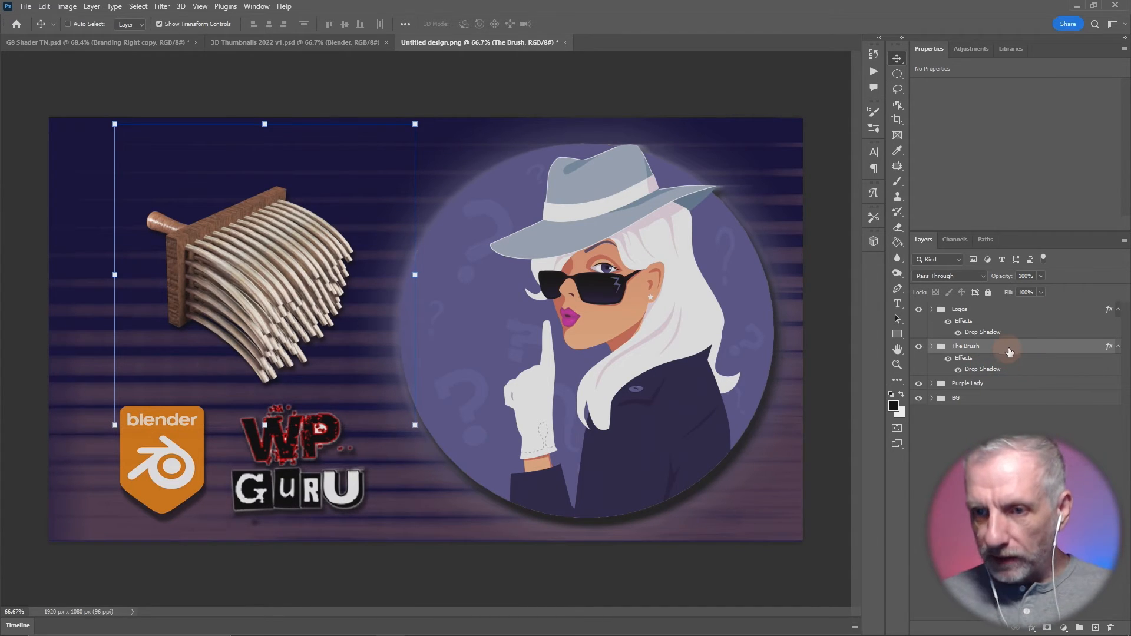
- Create a new empty layer inside The Brush group and place it directly beneath the Brush layer
left_click(1002, 383)
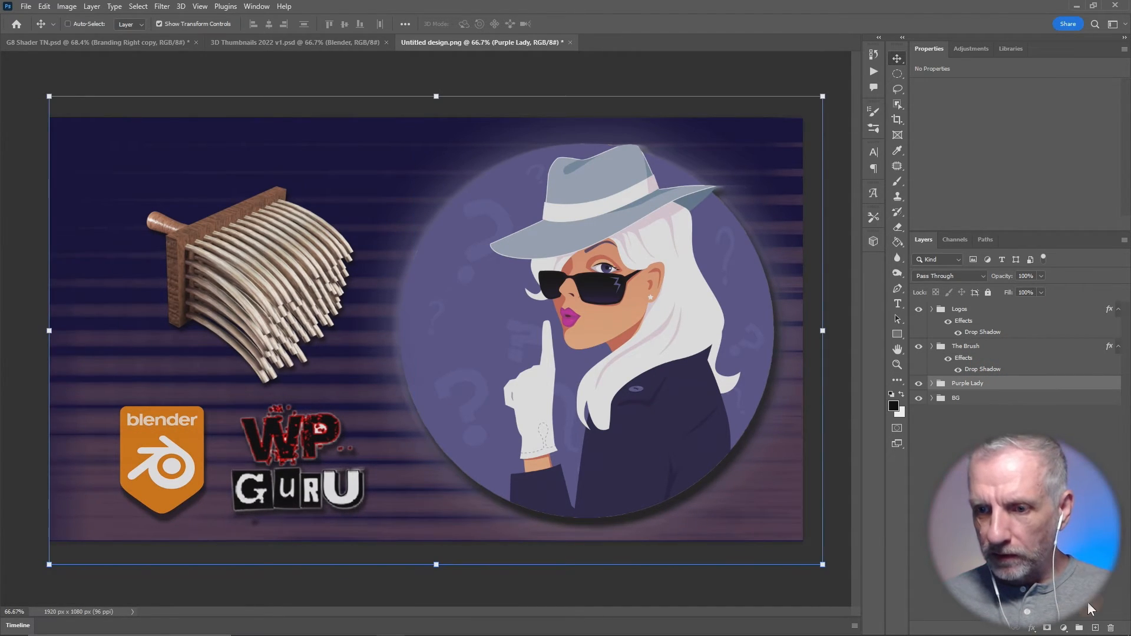
left_click(932, 346)
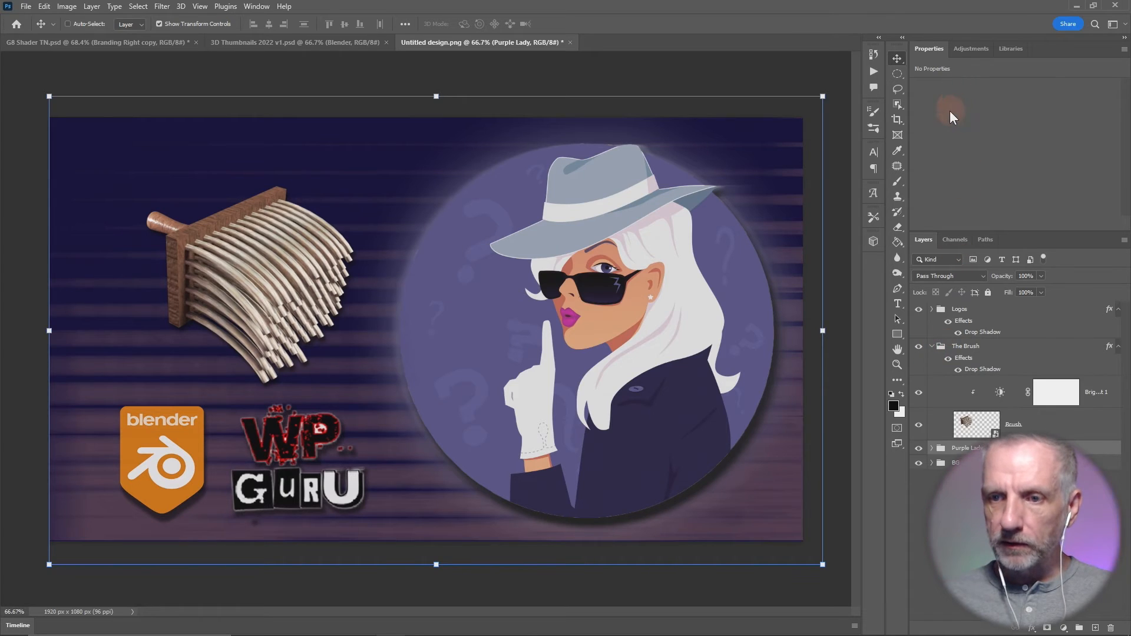
double_click(930, 48)
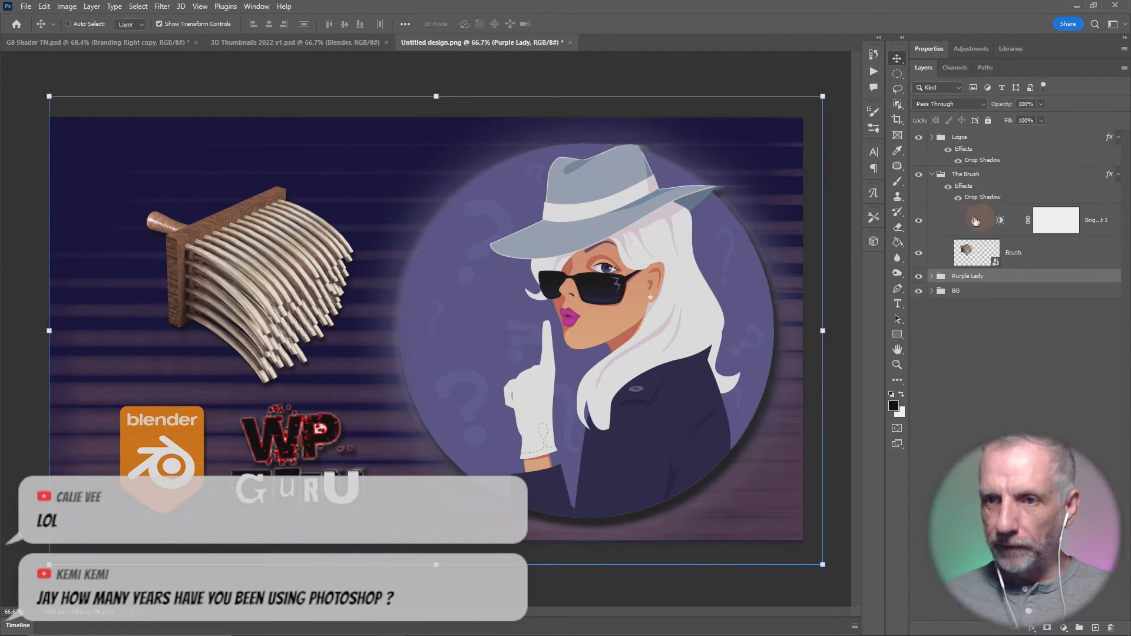
left_click(977, 255)
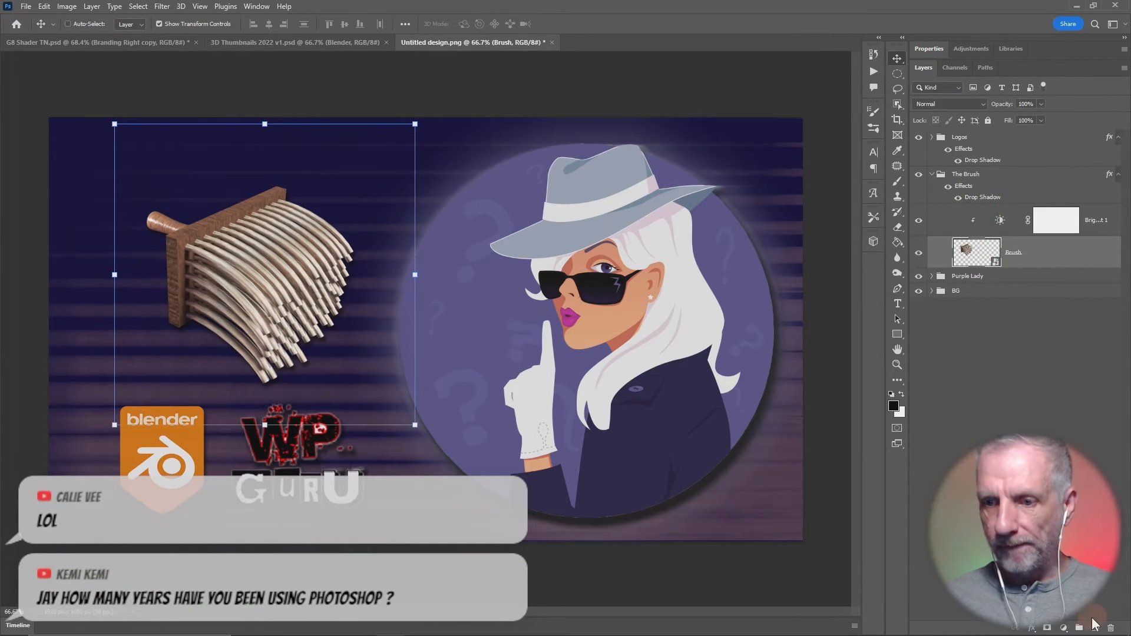
left_click(1095, 626)
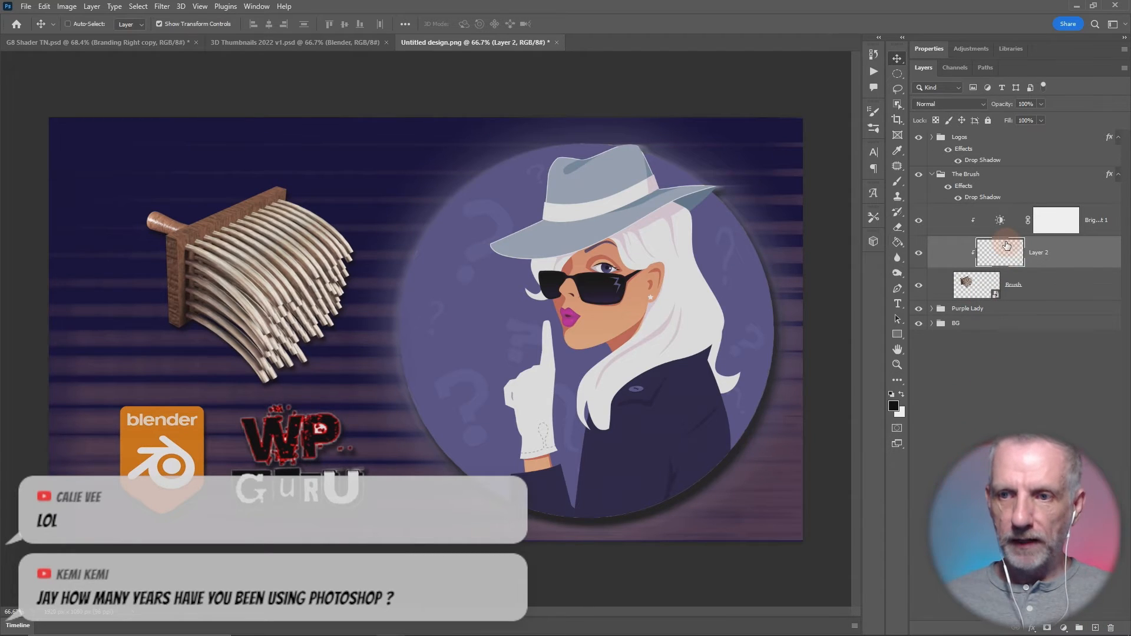
key("ctrl+z")
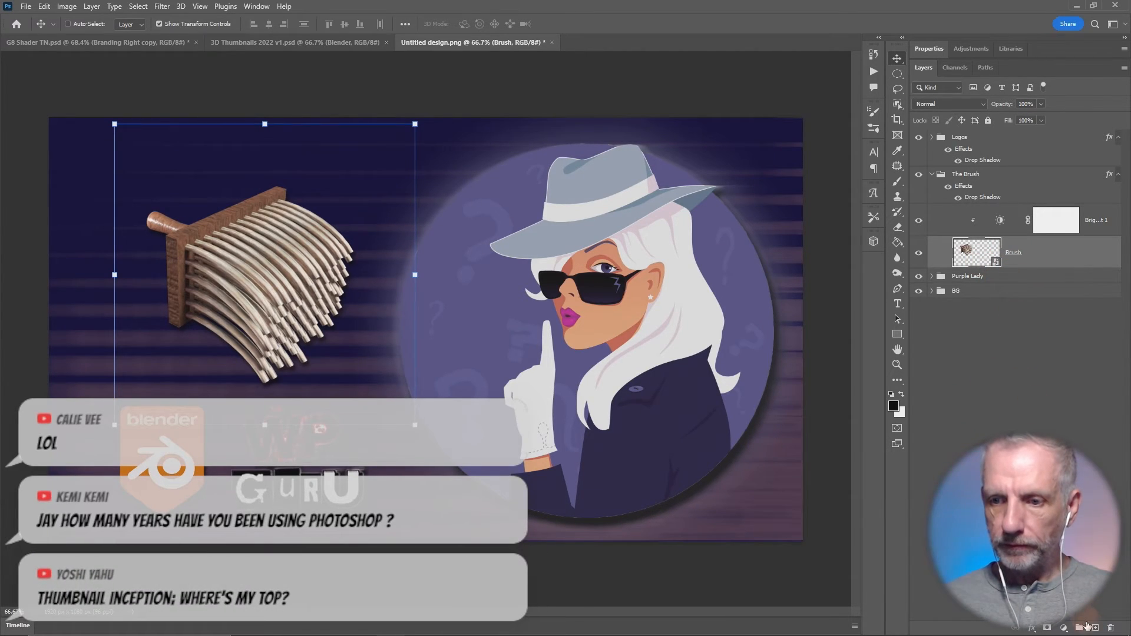
left_click(1096, 629)
left_click_drag(995, 253, 1000, 292)
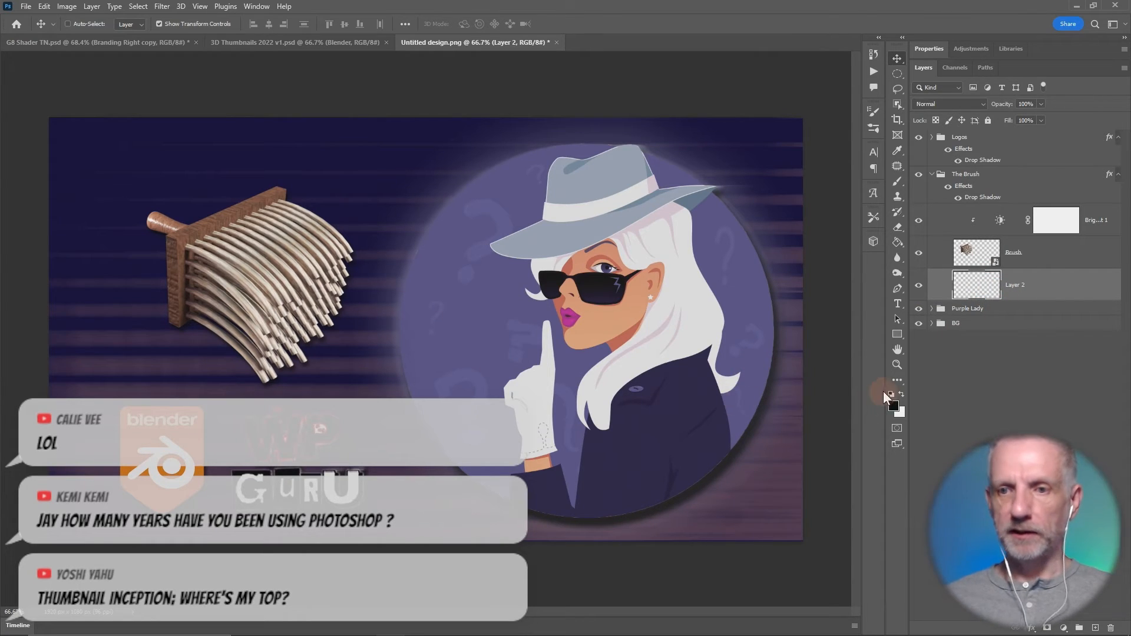
- Paint a soft black shadow behind the brush's bristles on the new layer with a 175 px Brush tip
key("b")
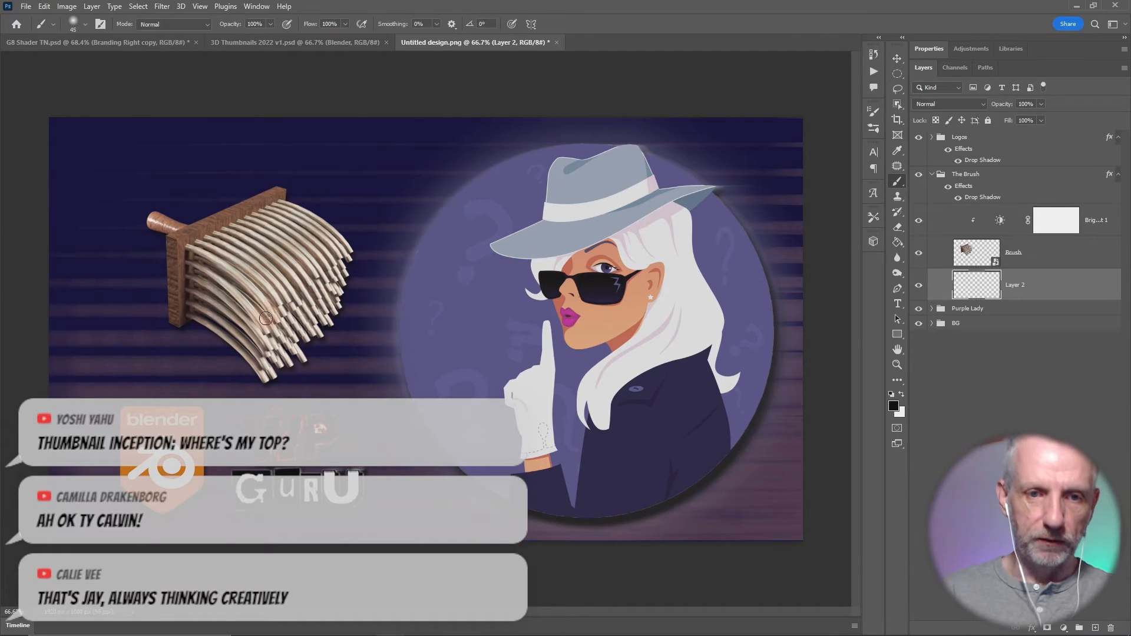
key("bracketright")
key("bracketright")
key("bracketright")
key("bracketright")
key("bracketright")
key("bracketright")
key("bracketright")
key("bracketright")
key("bracketright")
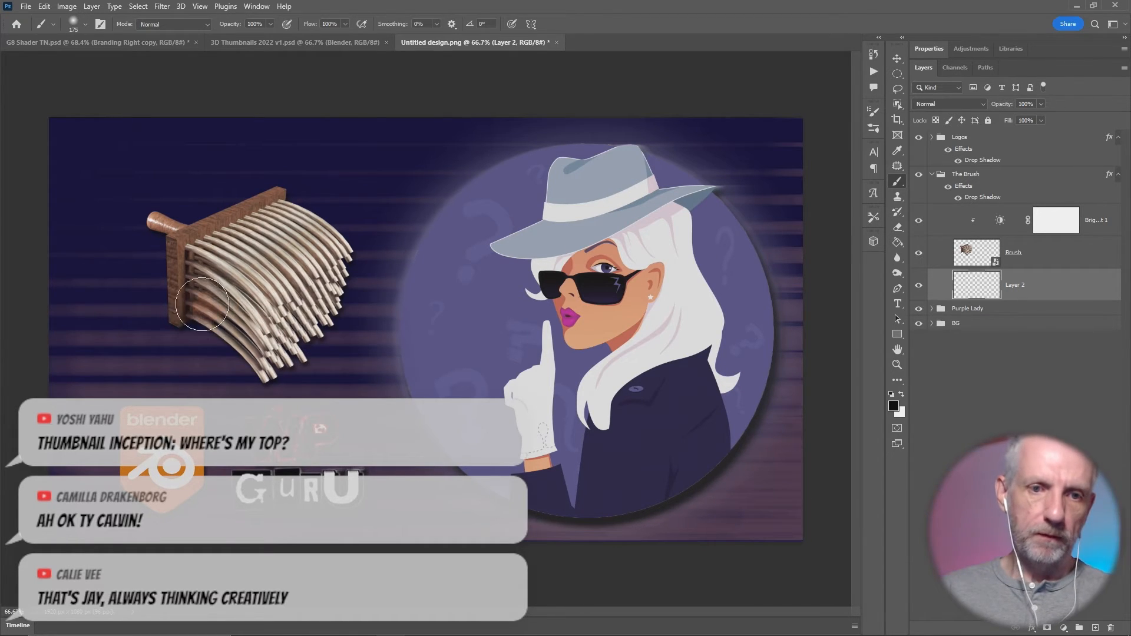
mouse_move(199, 304)
left_mouse_down()
mouse_move(238, 323)
mouse_move(369, 336)
left_mouse_up()
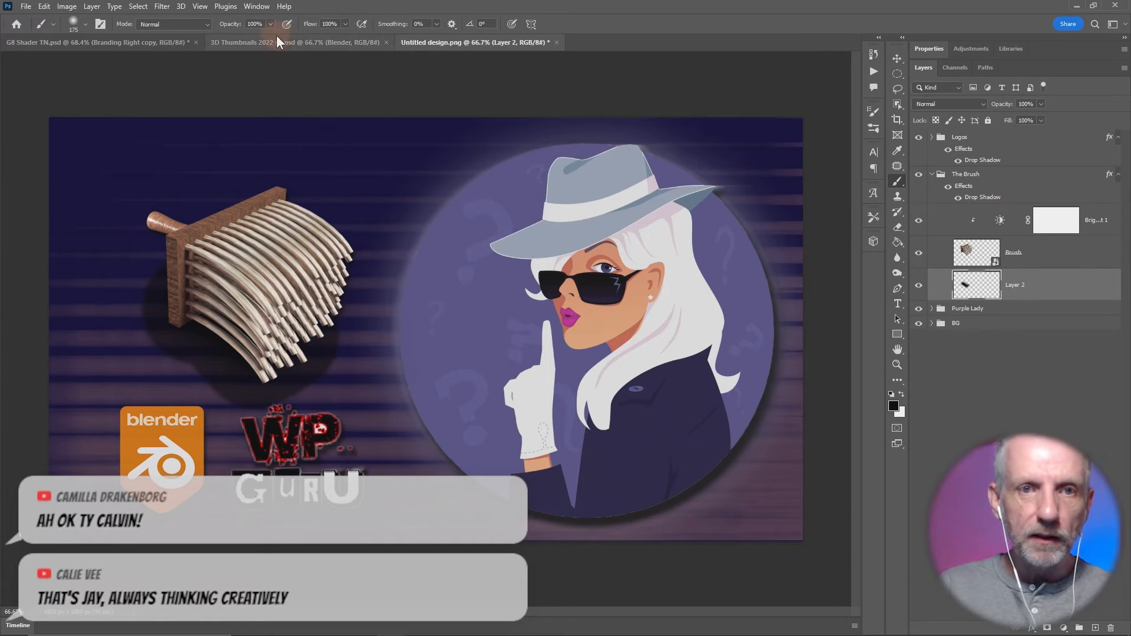
- Try extending the black shadow further around the brush's bristles and undo the added strokes
mouse_move(348, 310)
left_mouse_down()
mouse_move(217, 308)
mouse_move(304, 316)
mouse_move(181, 325)
mouse_move(272, 354)
mouse_move(243, 339)
left_mouse_up()
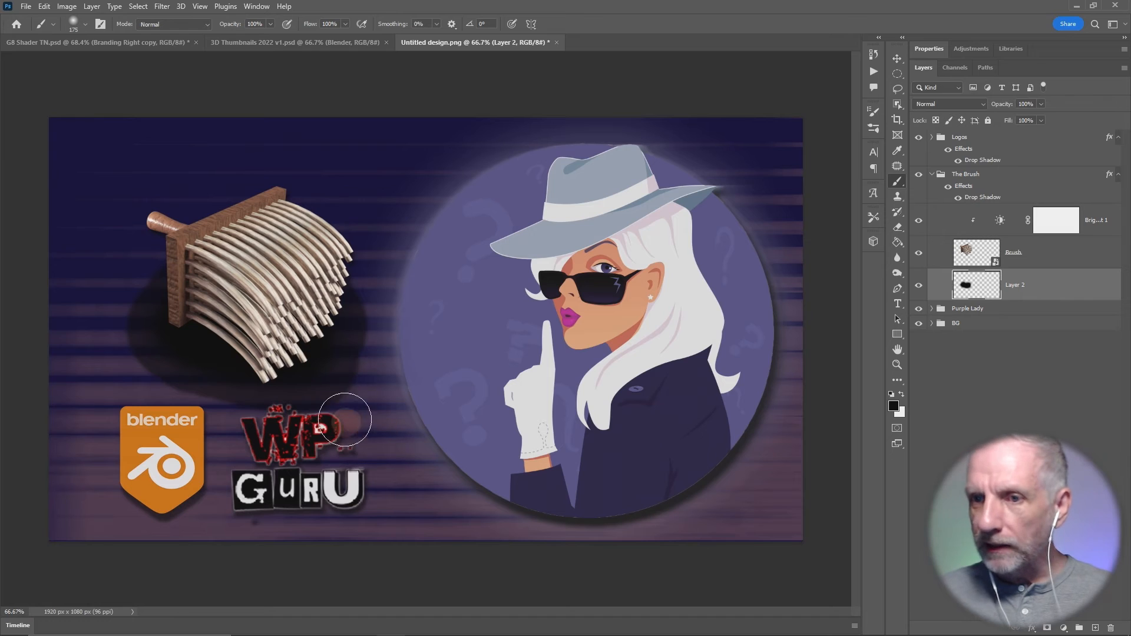
key("ctrl+z")
key("ctrl+z")
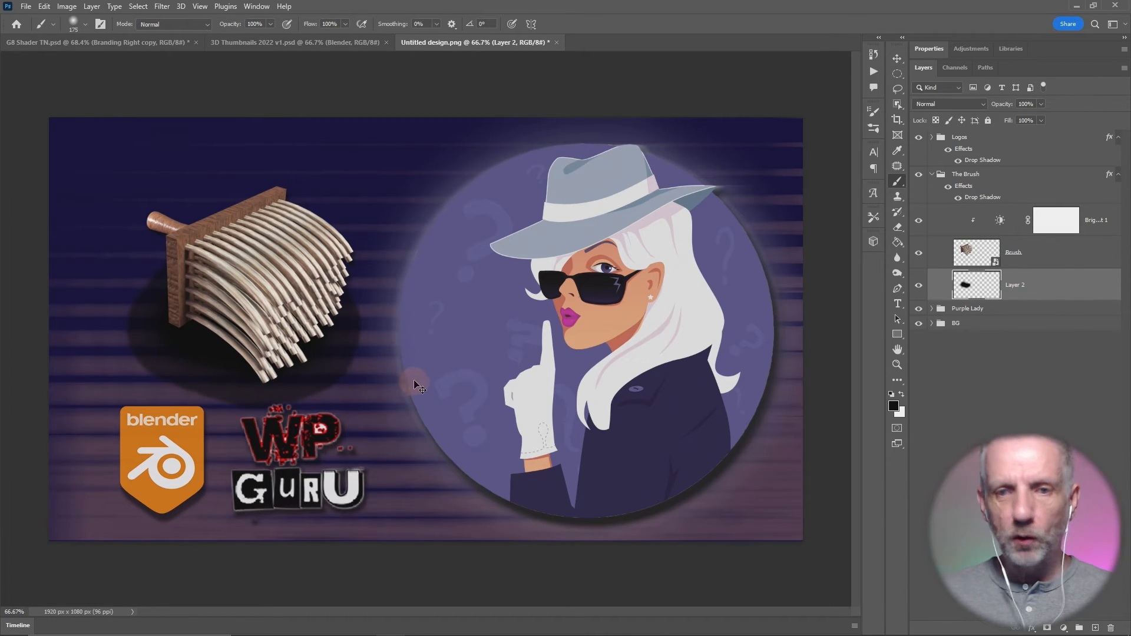
- Delete the painted shadow layer inside The Brush group and collapse the group
left_click_drag(971, 286, 973, 306)
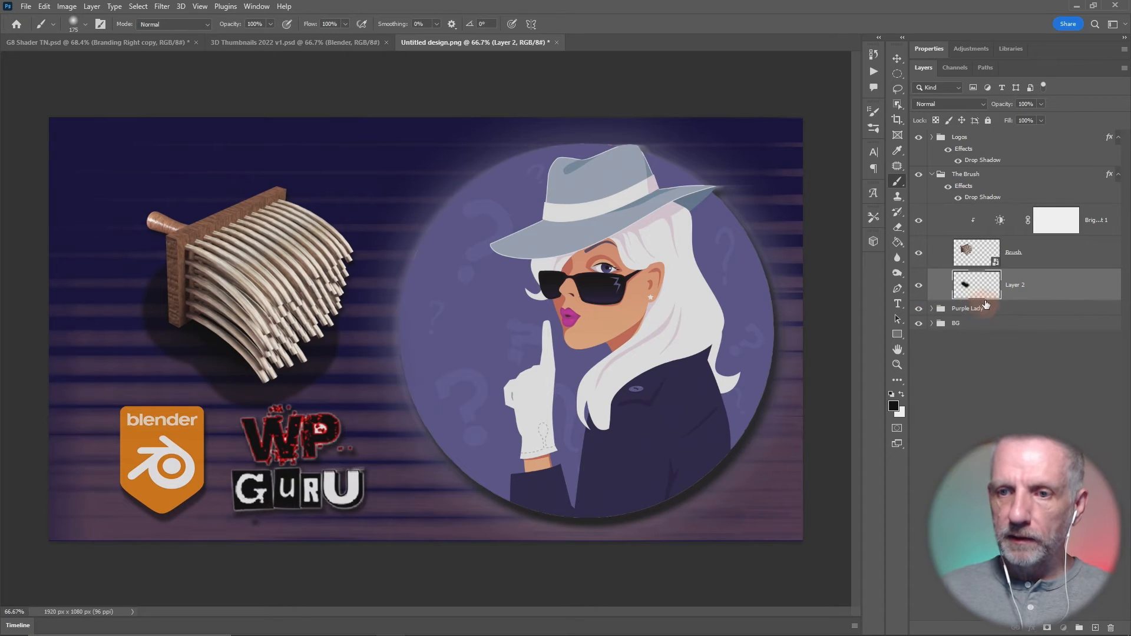
key("Delete")
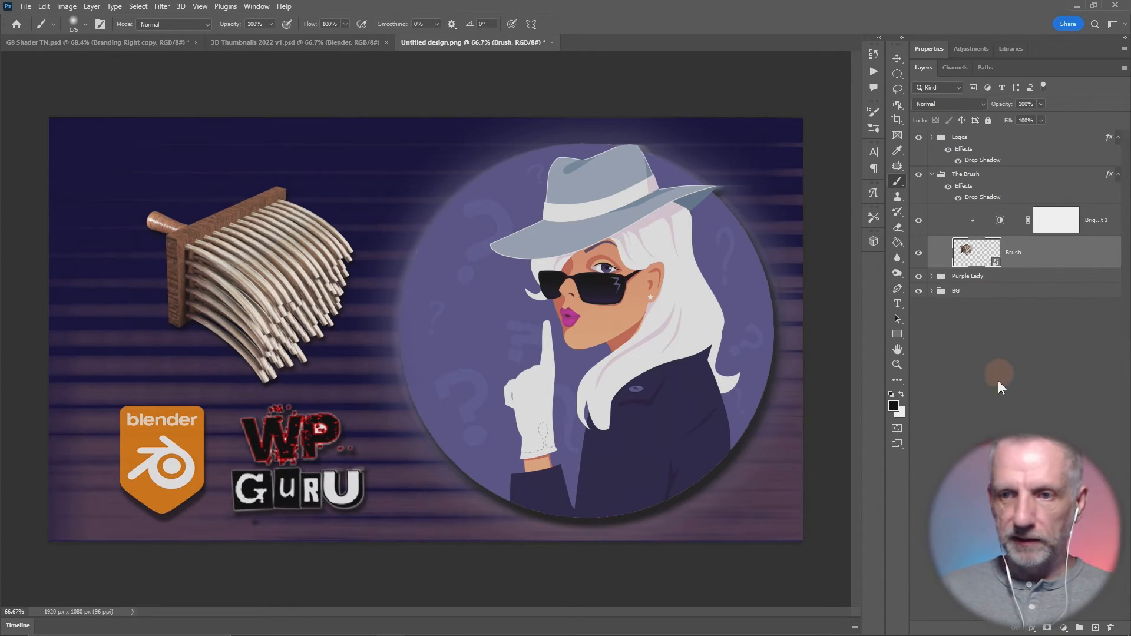
left_click(932, 176)
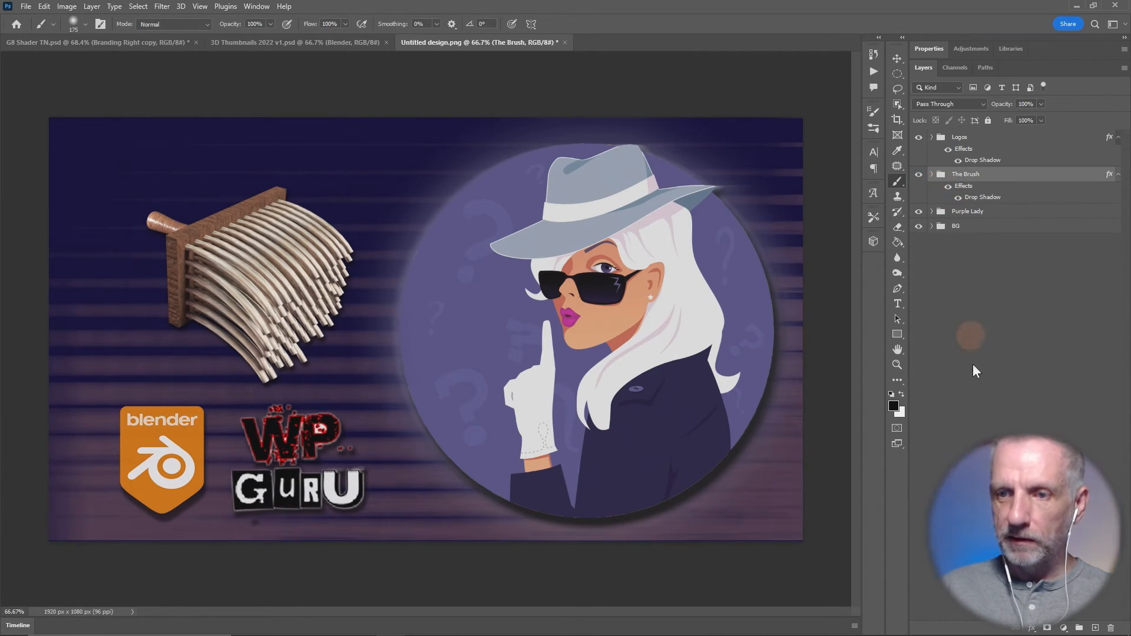
- Create a new empty layer and place it between The Brush and Purple Lady groups
left_click(1093, 628)
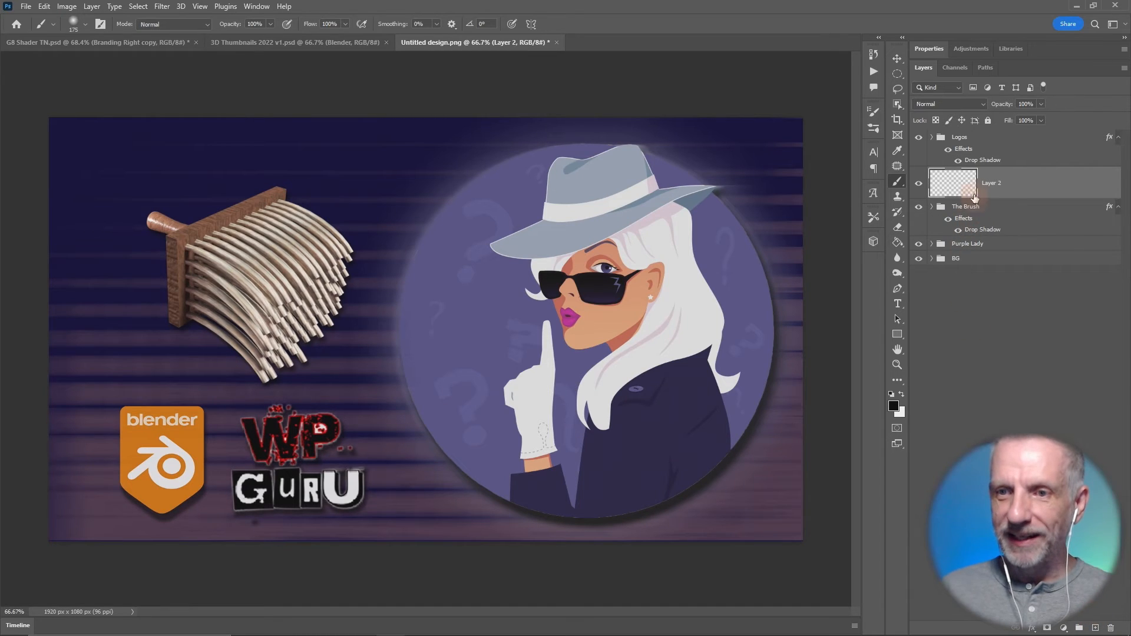
left_click_drag(953, 179, 944, 237)
key("ctrl+z")
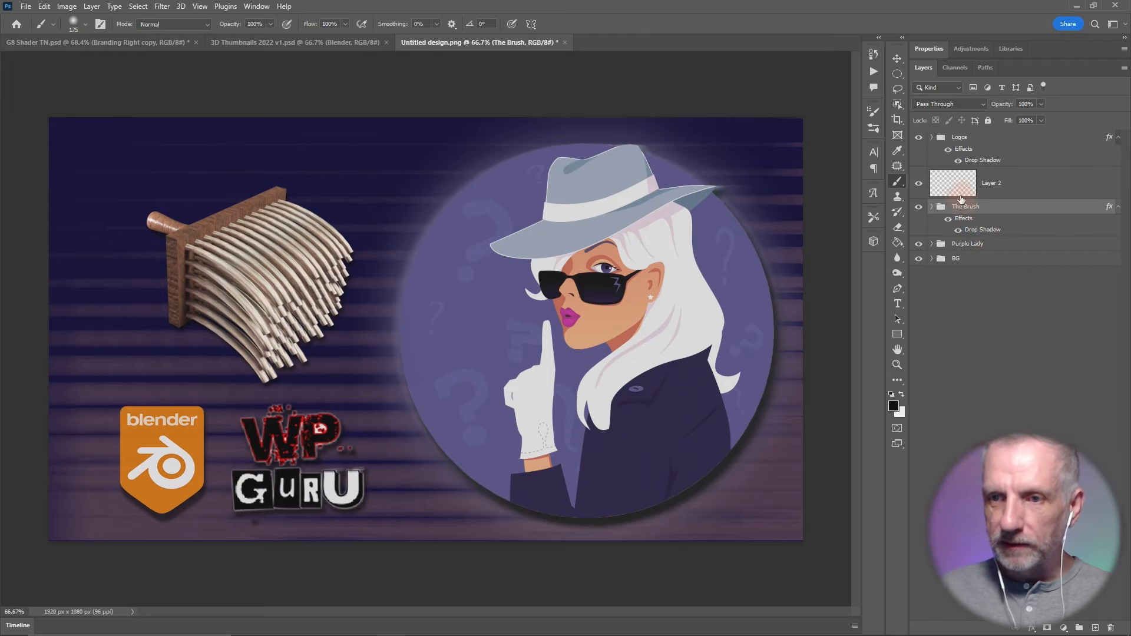
left_click_drag(952, 183, 940, 243)
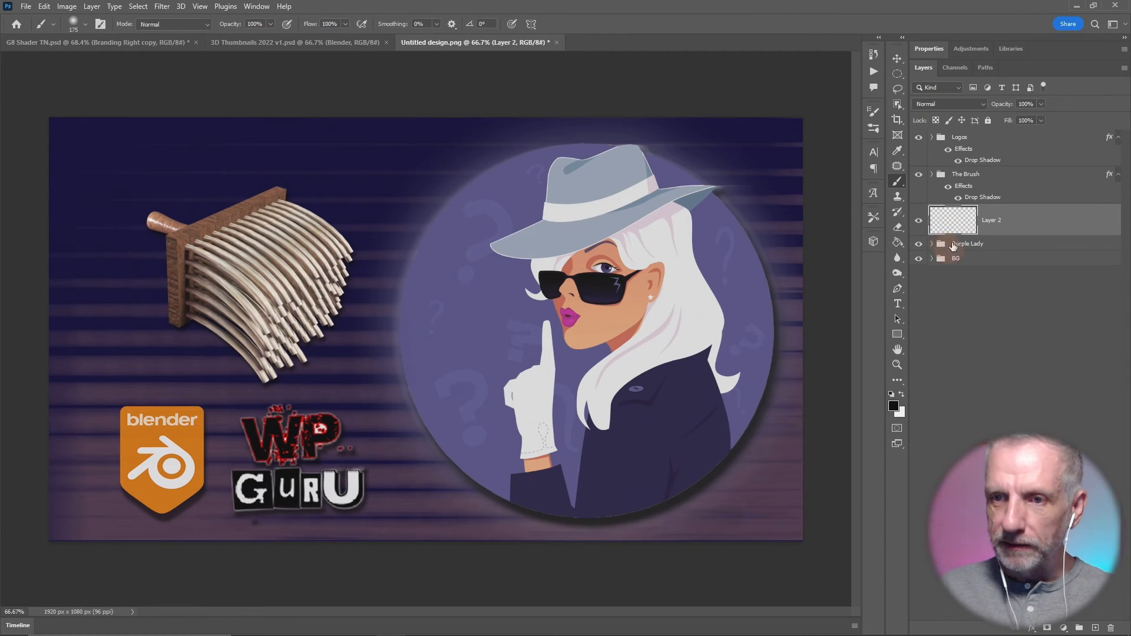
- Try painting a black shadow below the bristles on the new layer, and undo it together with the layer's move
mouse_move(354, 316)
left_mouse_down()
mouse_move(265, 362)
mouse_move(316, 382)
mouse_move(201, 345)
left_mouse_up()
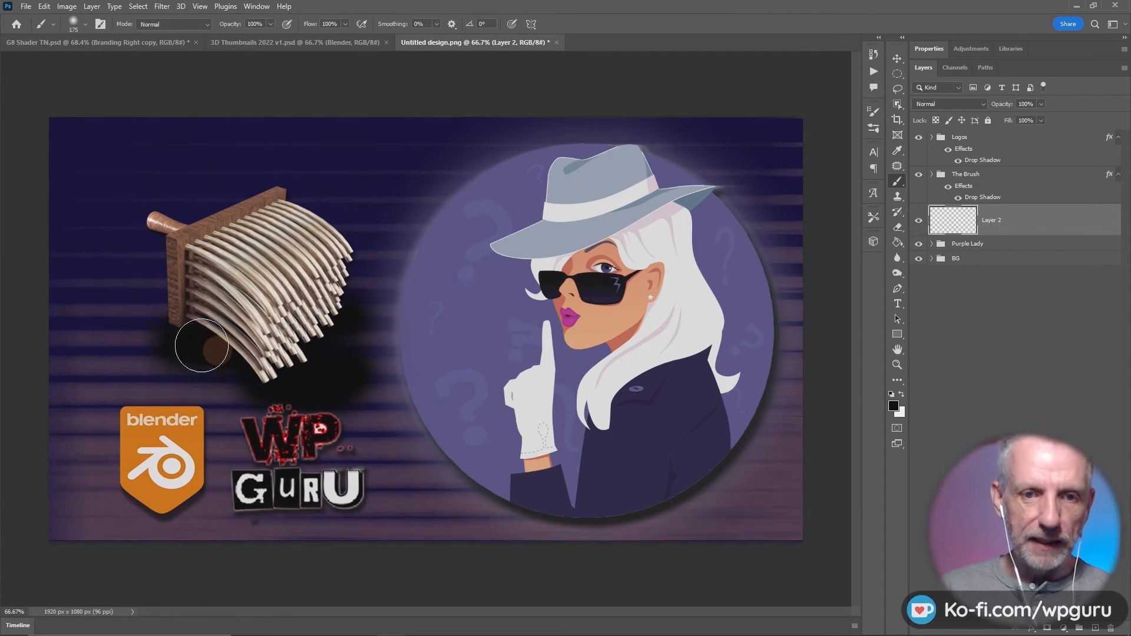
key("ctrl+z")
key("ctrl+z")
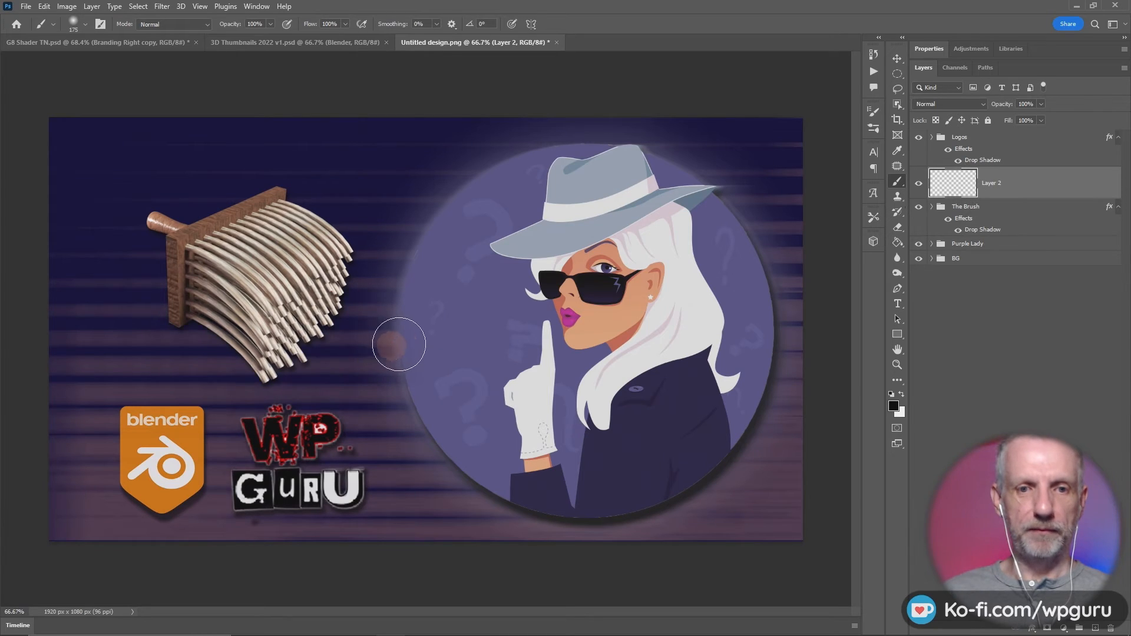
- Paint a black shadow along the brush's lower edge and place the shadow layer directly beneath The Brush group
mouse_move(203, 319)
left_mouse_down()
mouse_move(212, 336)
mouse_move(271, 361)
left_mouse_up()
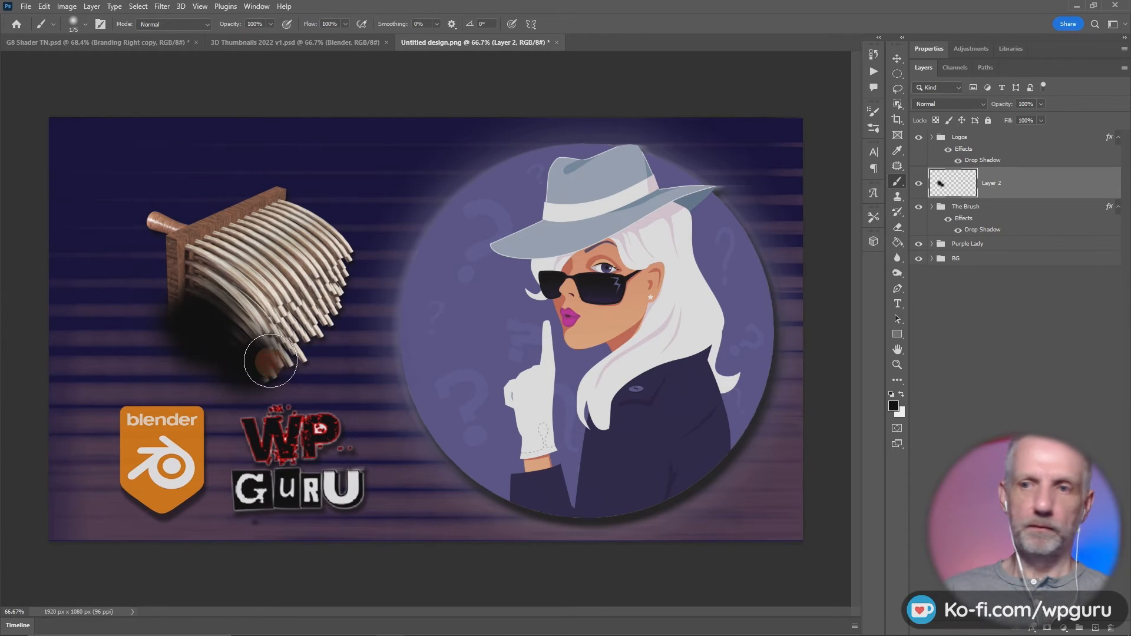
left_click_drag(960, 184, 949, 249)
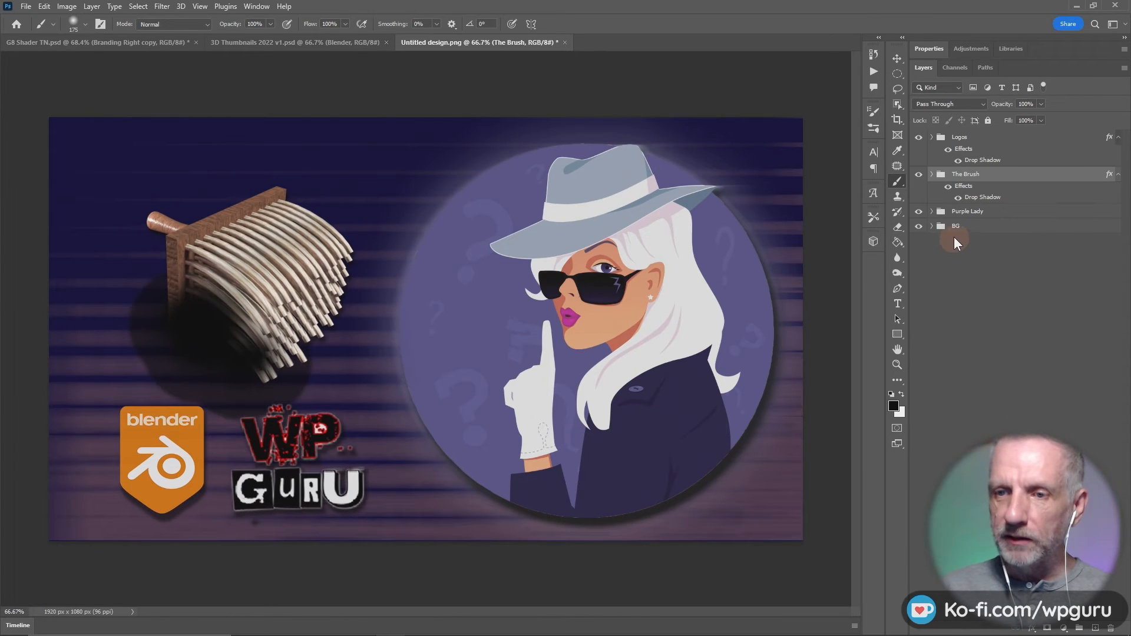
key("ctrl+z")
left_click_drag(963, 184, 955, 244)
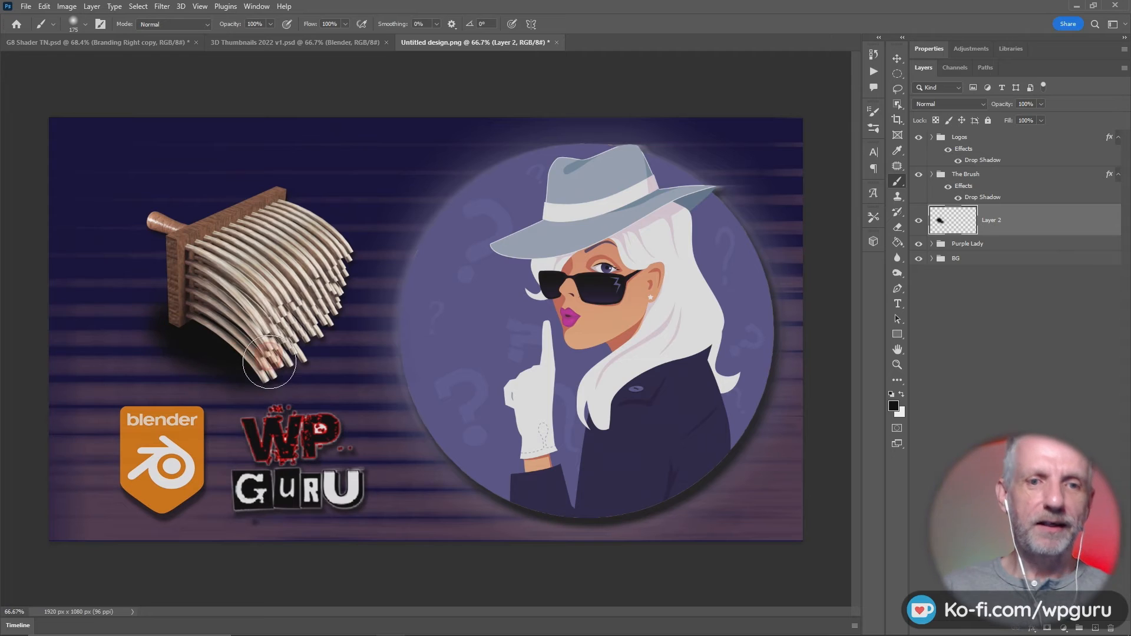
- Extend the shadow below the bristles and try layer opacities of 31% and 69%
mouse_move(269, 361)
left_mouse_down()
mouse_move(339, 320)
mouse_move(340, 340)
mouse_move(303, 354)
mouse_move(204, 318)
left_mouse_up()
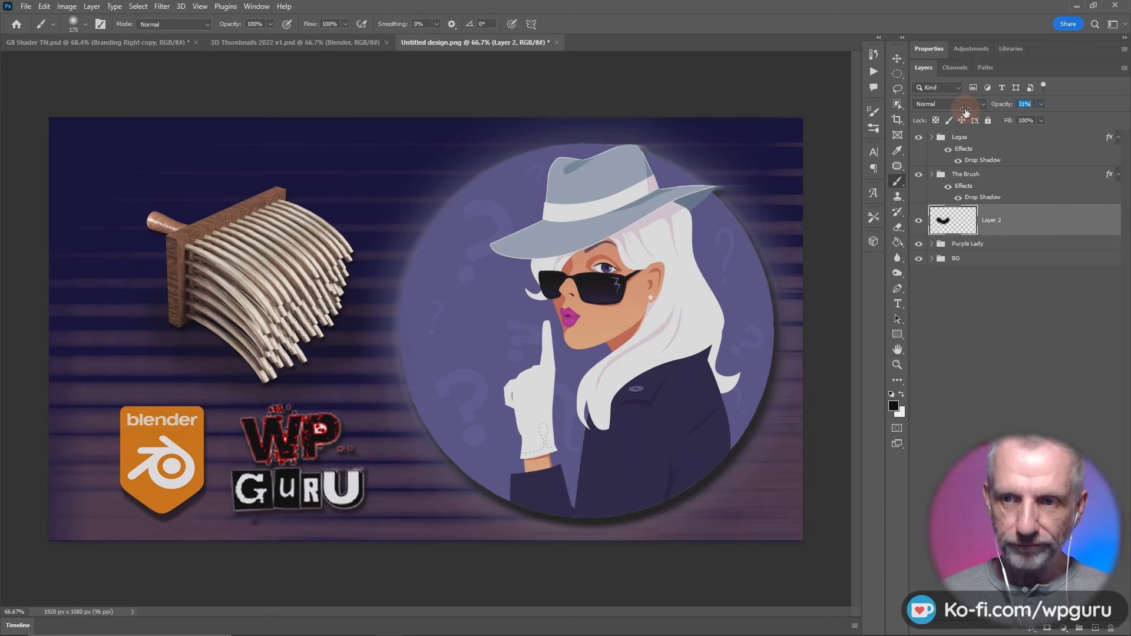
left_click_drag(965, 112, 965, 112)
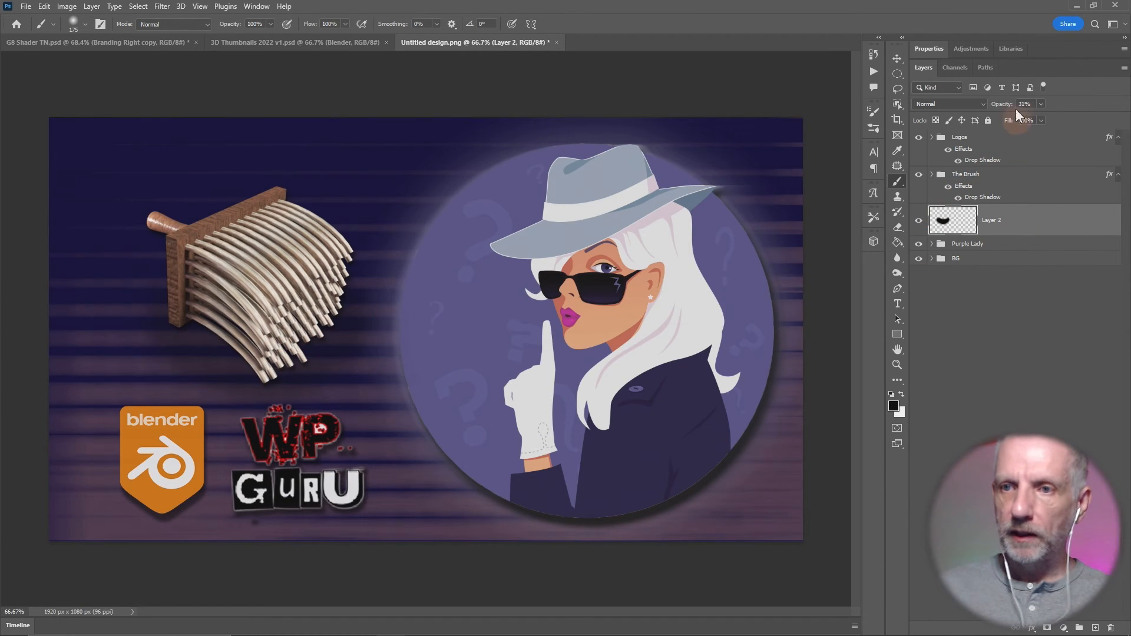
left_click_drag(1005, 108, 998, 152)
- Clear everything painted on the shadow layer and reset its opacity to 100%
key("ctrl+a")
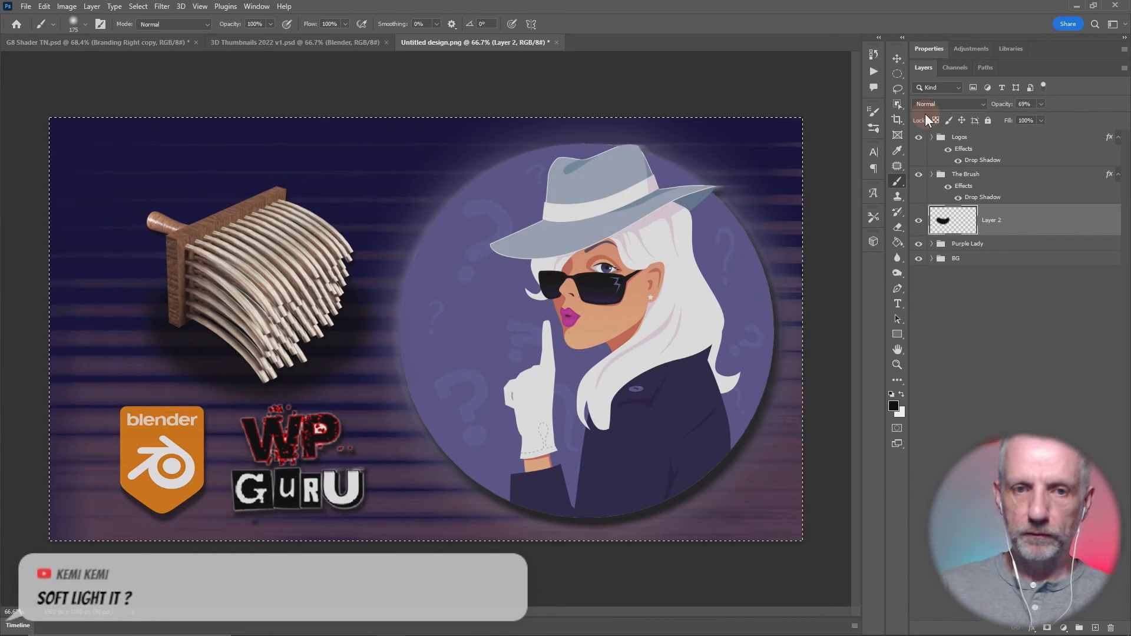
key("Delete")
left_click_drag(1002, 105, 1030, 105)
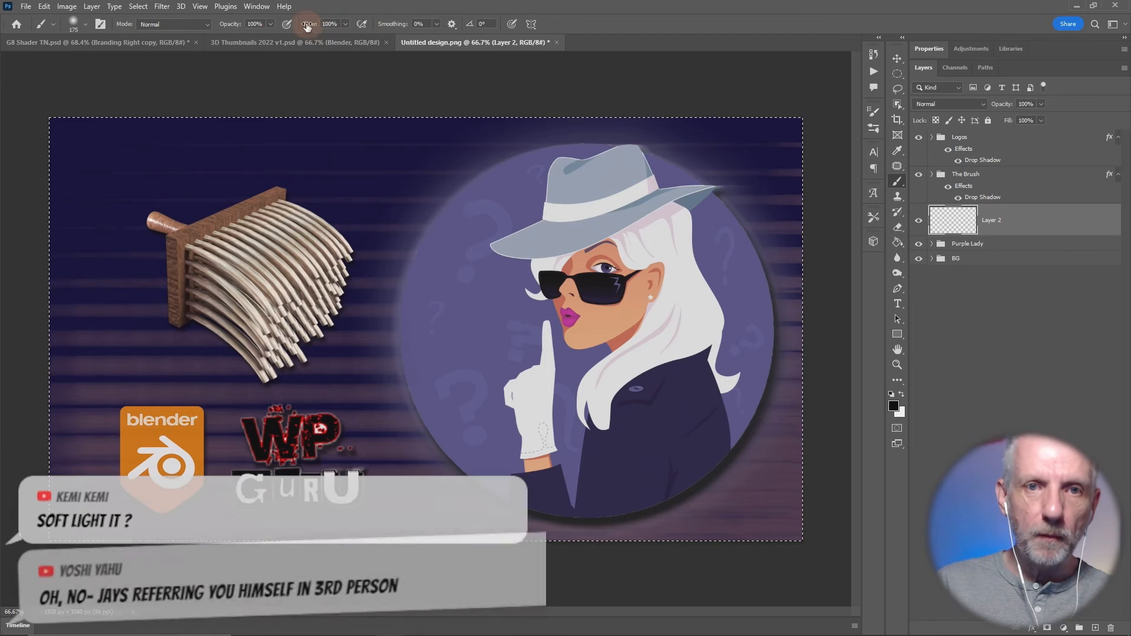
- Paint a softer black shadow behind the bristles at 42% flow and set the layer's opacity to 67%
left_click_drag(309, 24, 273, 25)
mouse_move(205, 327)
left_mouse_down()
mouse_move(245, 326)
mouse_move(261, 334)
mouse_move(242, 335)
mouse_move(271, 347)
mouse_move(312, 344)
mouse_move(332, 321)
mouse_move(171, 323)
mouse_move(352, 329)
mouse_move(190, 315)
mouse_move(256, 356)
mouse_move(292, 360)
mouse_move(266, 347)
mouse_move(303, 348)
mouse_move(226, 308)
mouse_move(321, 316)
left_mouse_up()
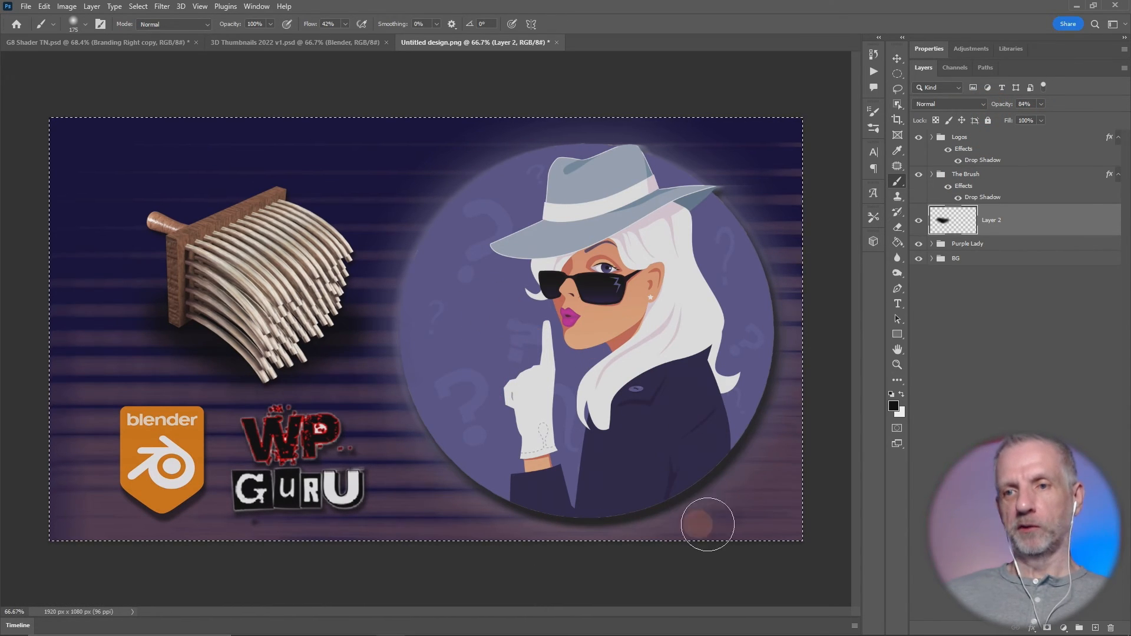
left_click_drag(658, 507, 794, 489)
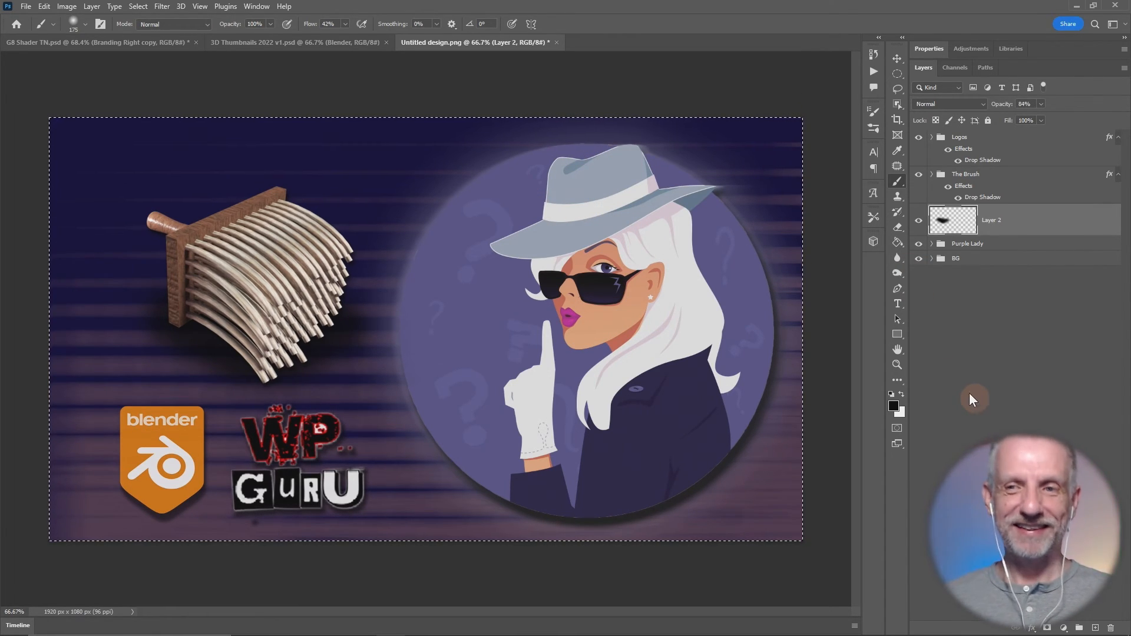
left_click_drag(1000, 110, 990, 109)
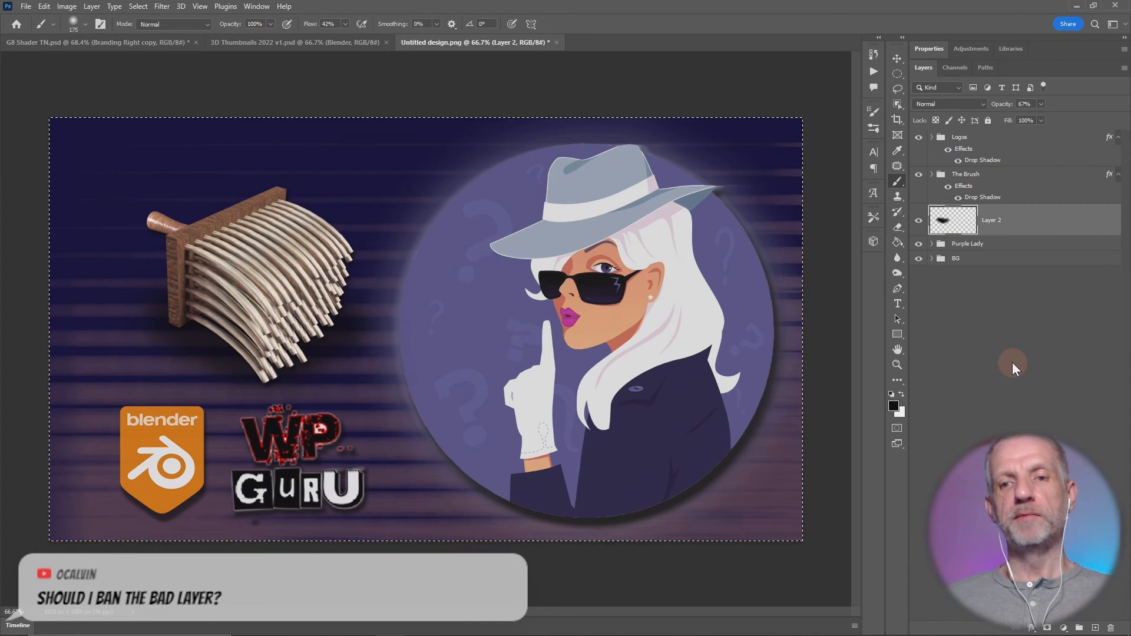
- Save the artwork as a PNG named "Blender Texture Paint" in the Thumbnails folder
key("ctrl+shift+s")
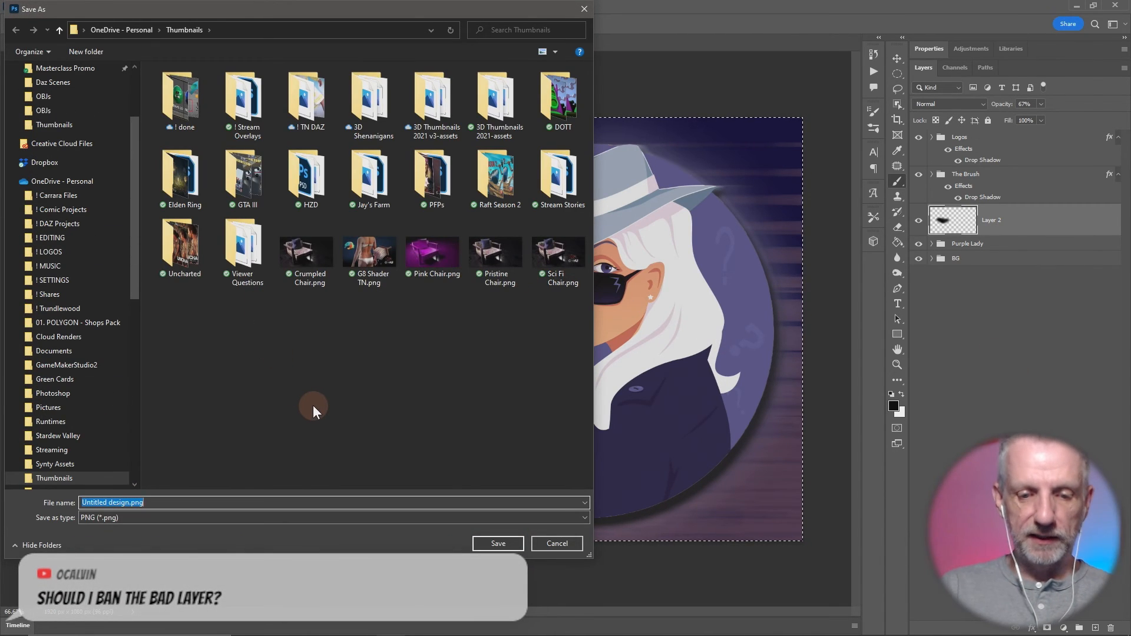
type("Blender Texture Paint")
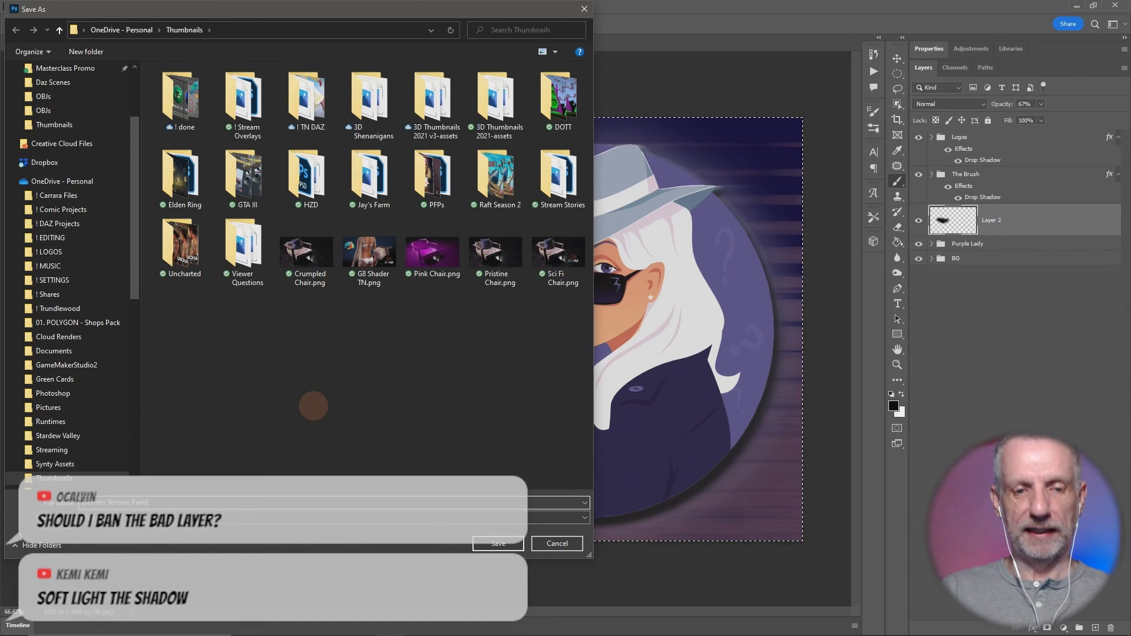
key("Return")
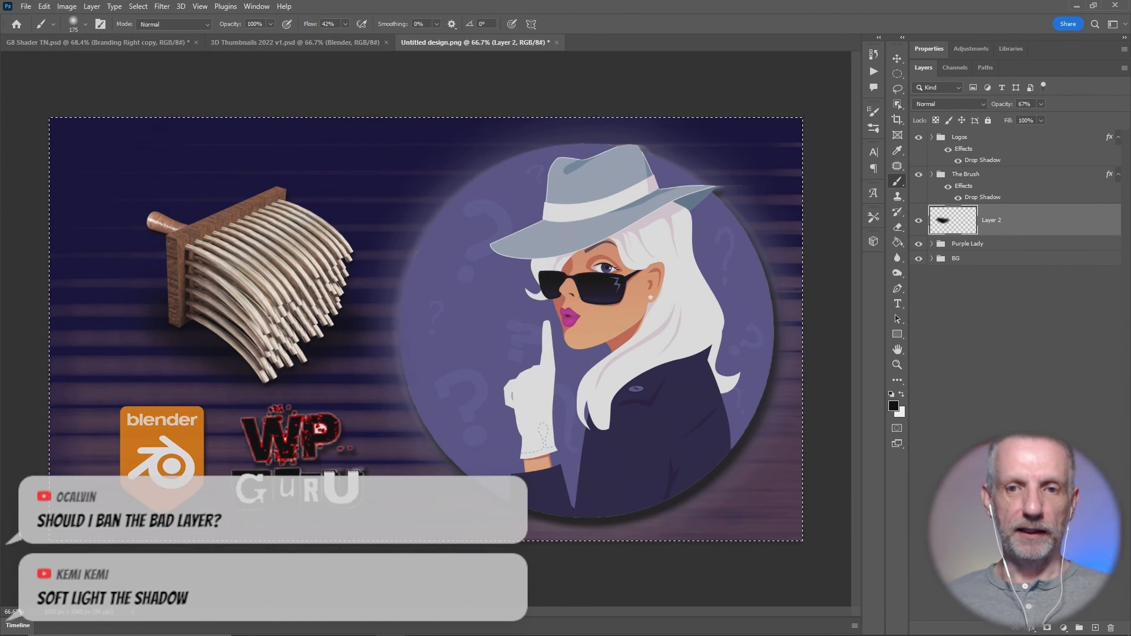
- Close the Canva design in Firefox and open the YouTube Studio channel page in a new tab before returning to Photoshop
key("alt+Tab")
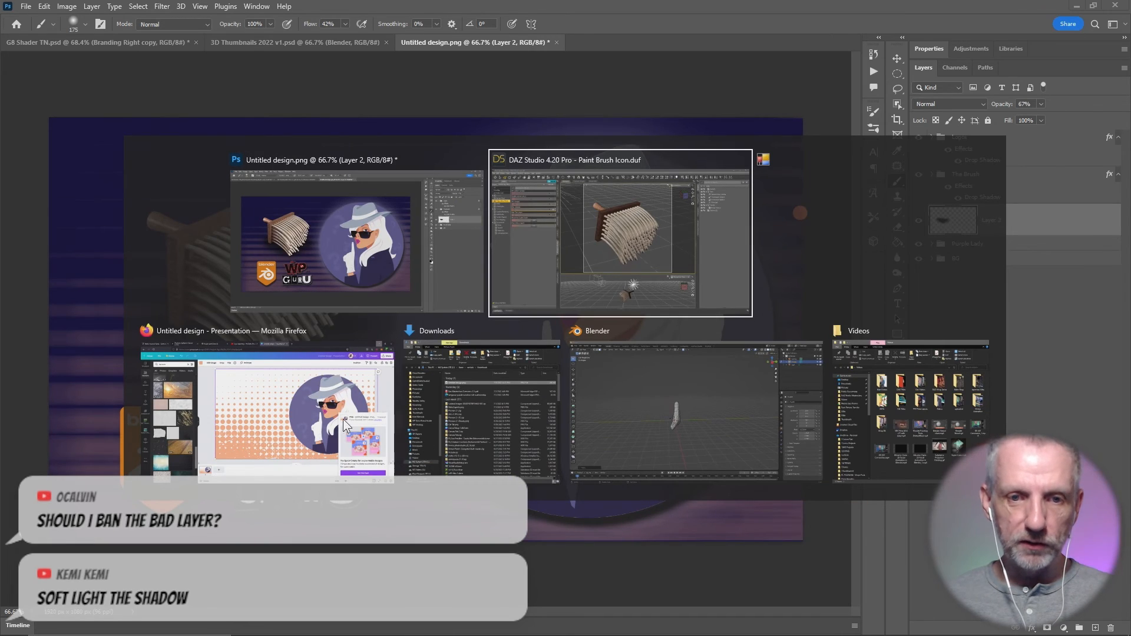
left_click(292, 411)
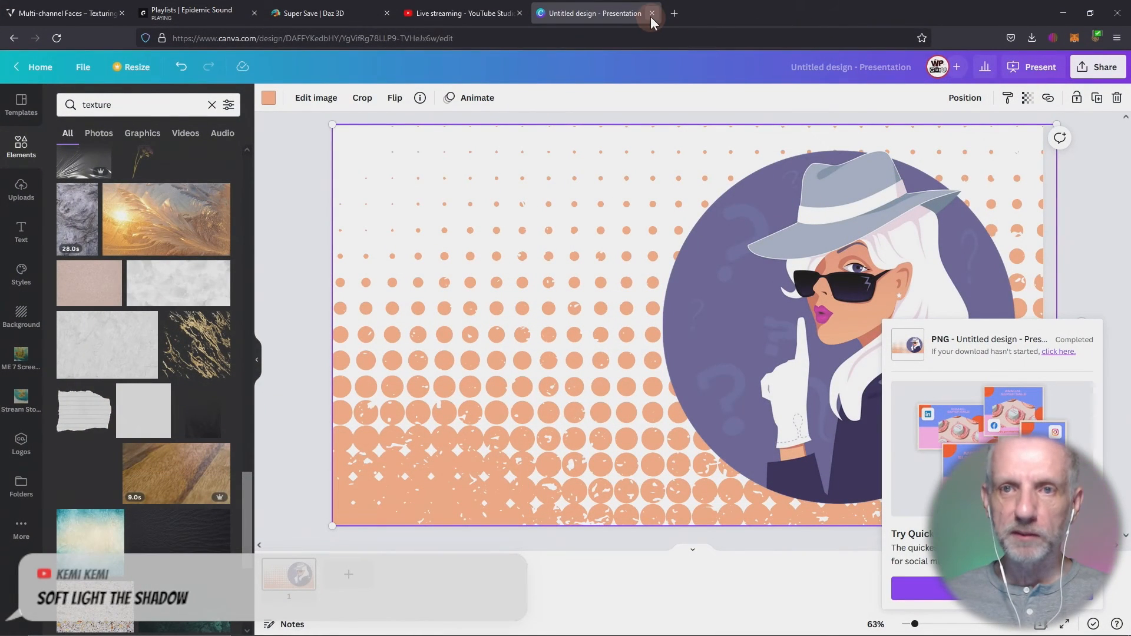
left_click(651, 14)
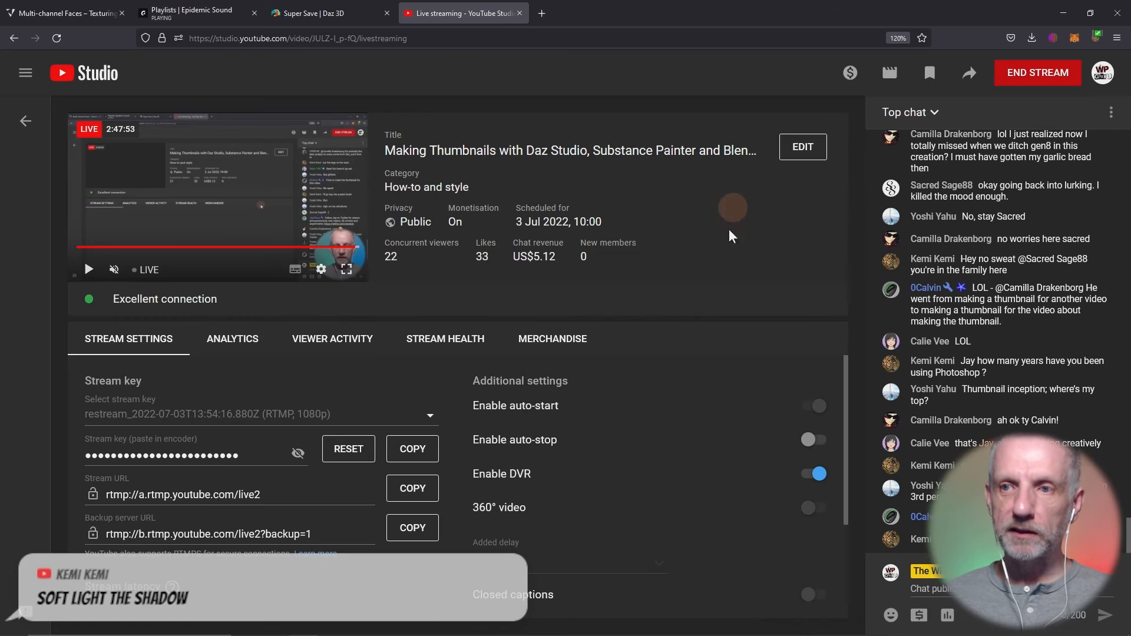
right_click(92, 81)
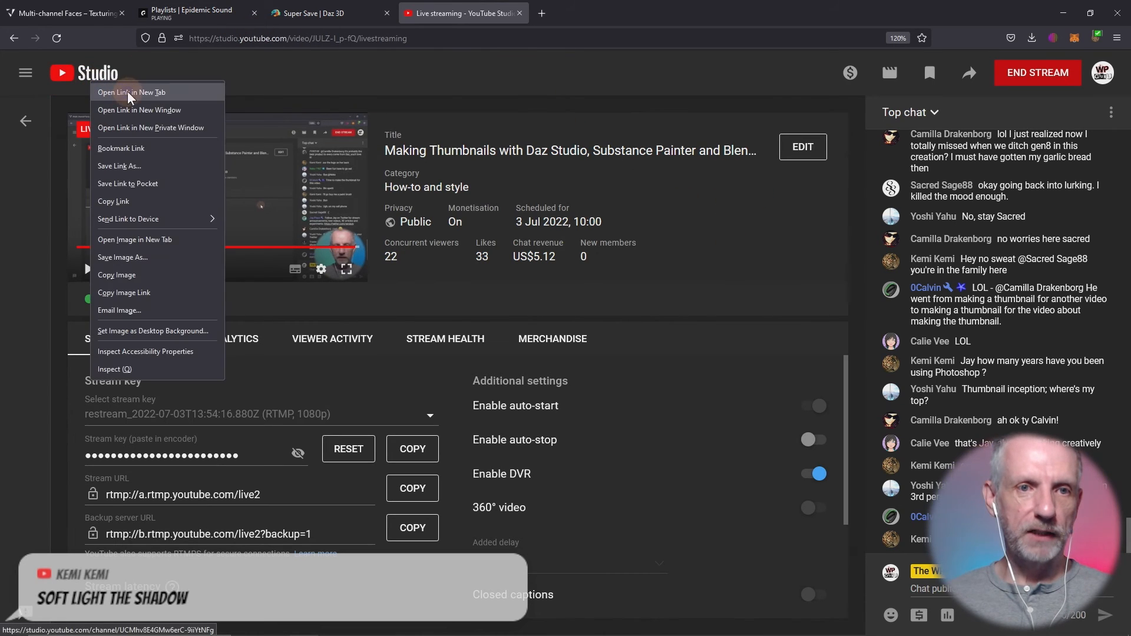
left_click(130, 92)
left_click(598, 8)
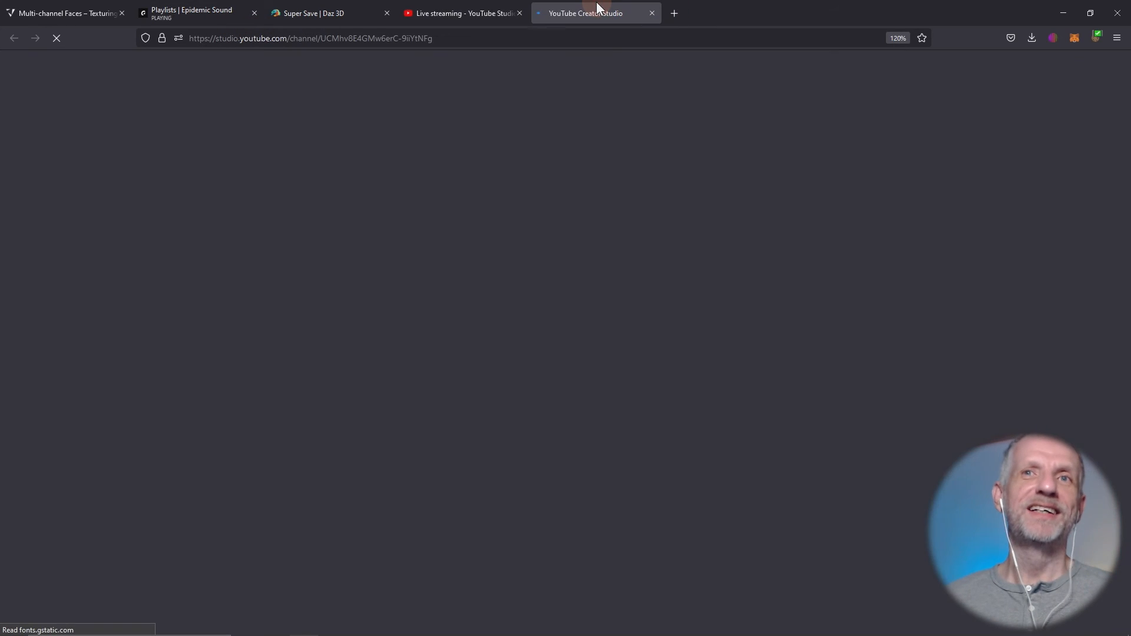
key("alt+Tab")
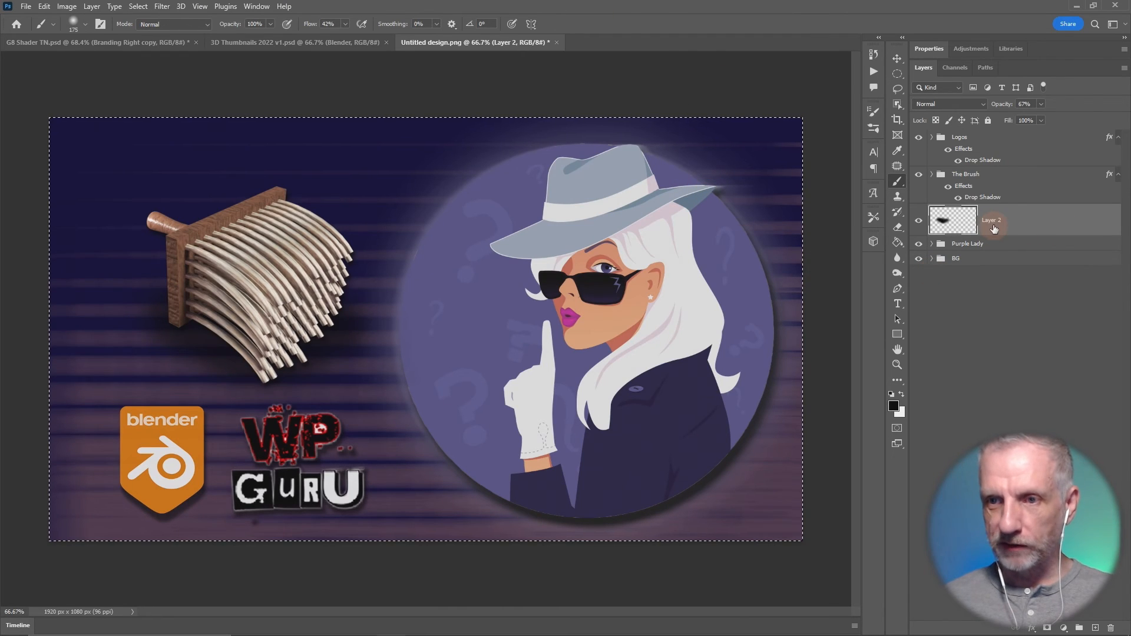
- Try the Soft Light blend mode on the shadow layer and restore Normal
left_click(975, 103)
left_click(960, 256)
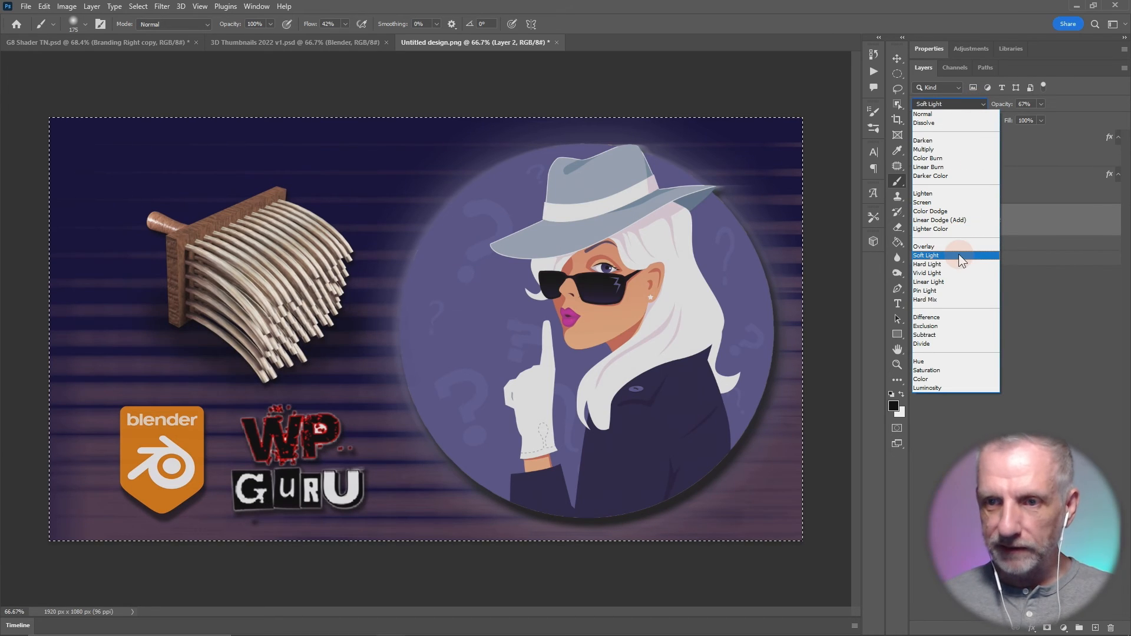
left_click(969, 108)
left_click(967, 112)
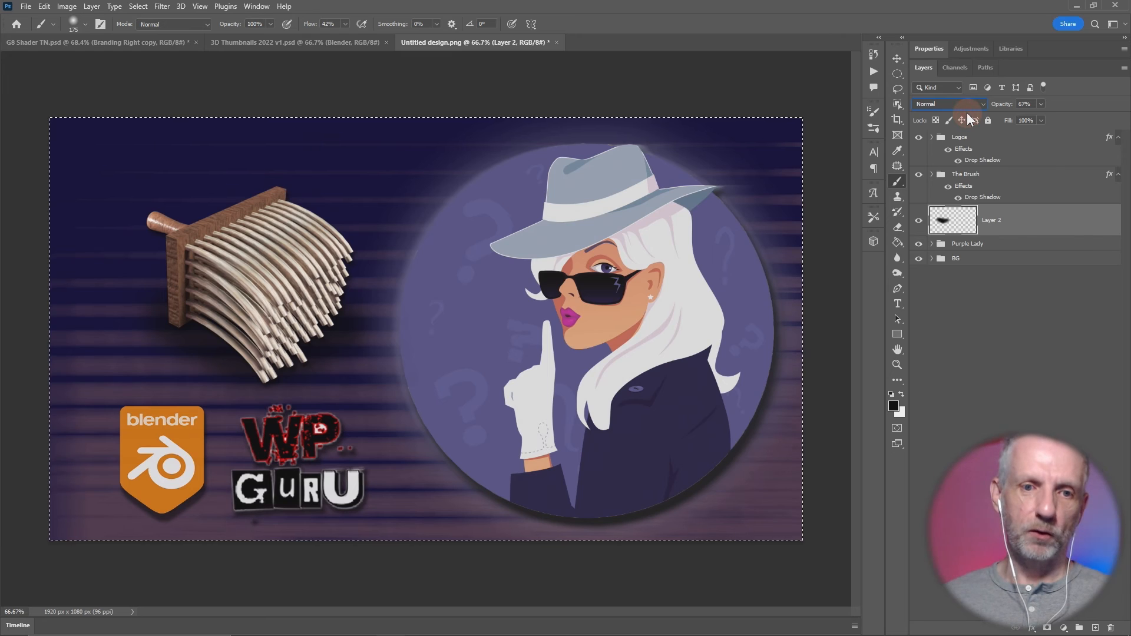
- Set the shadow layer's opacity to 100% and its blend mode to Soft Light
left_click(978, 104)
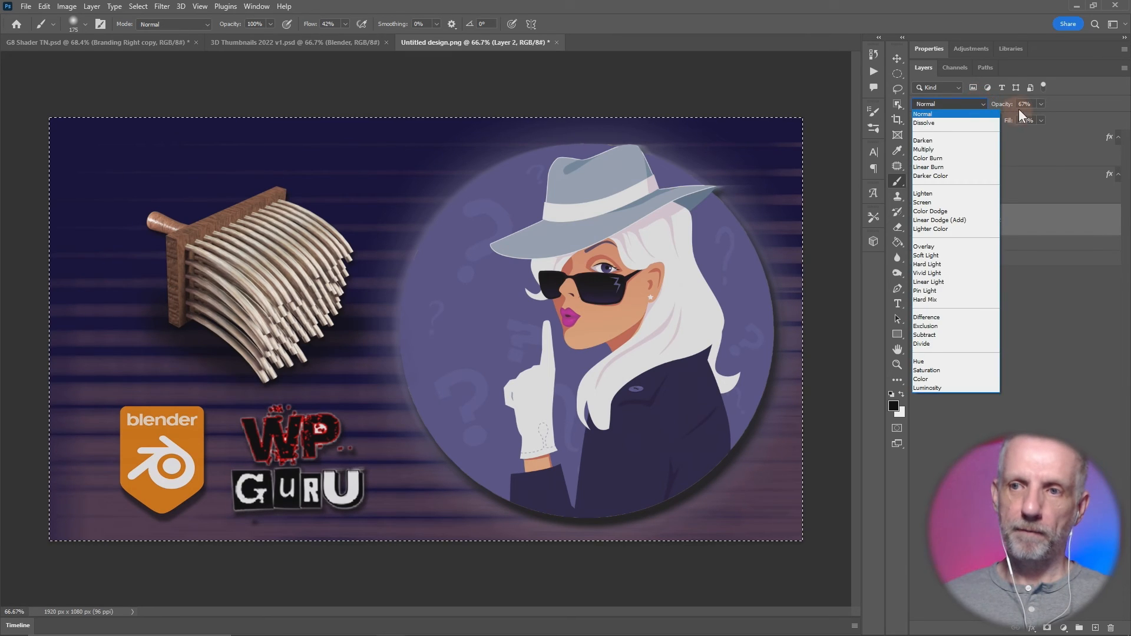
left_click(1005, 106)
left_click_drag(1051, 109, 1107, 110)
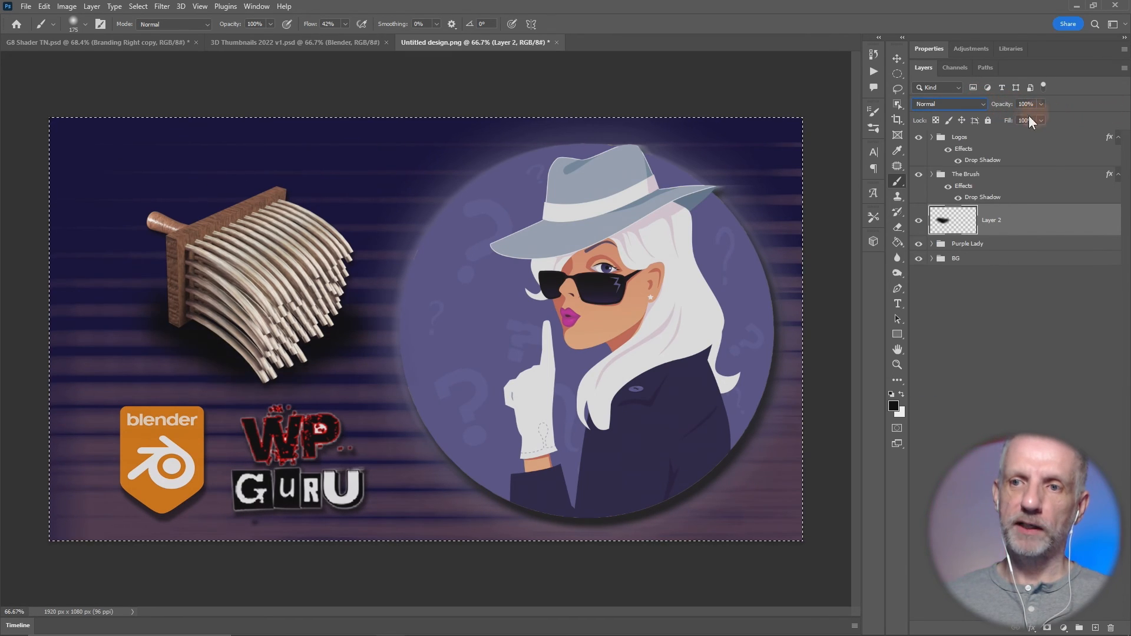
left_click(964, 105)
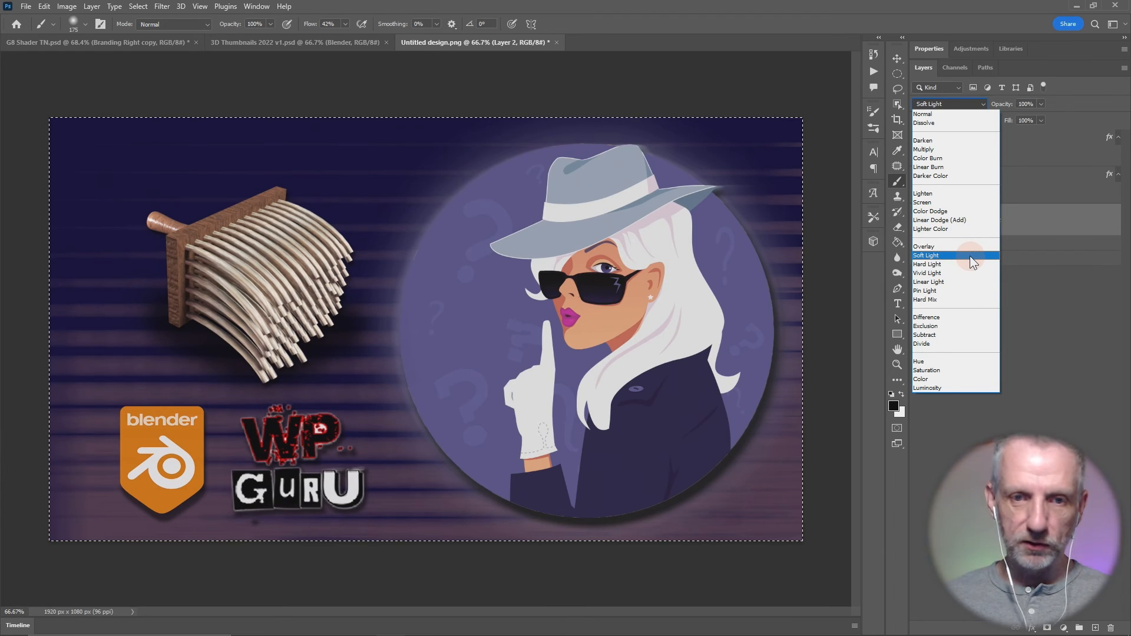
left_click(969, 256)
left_click(974, 108)
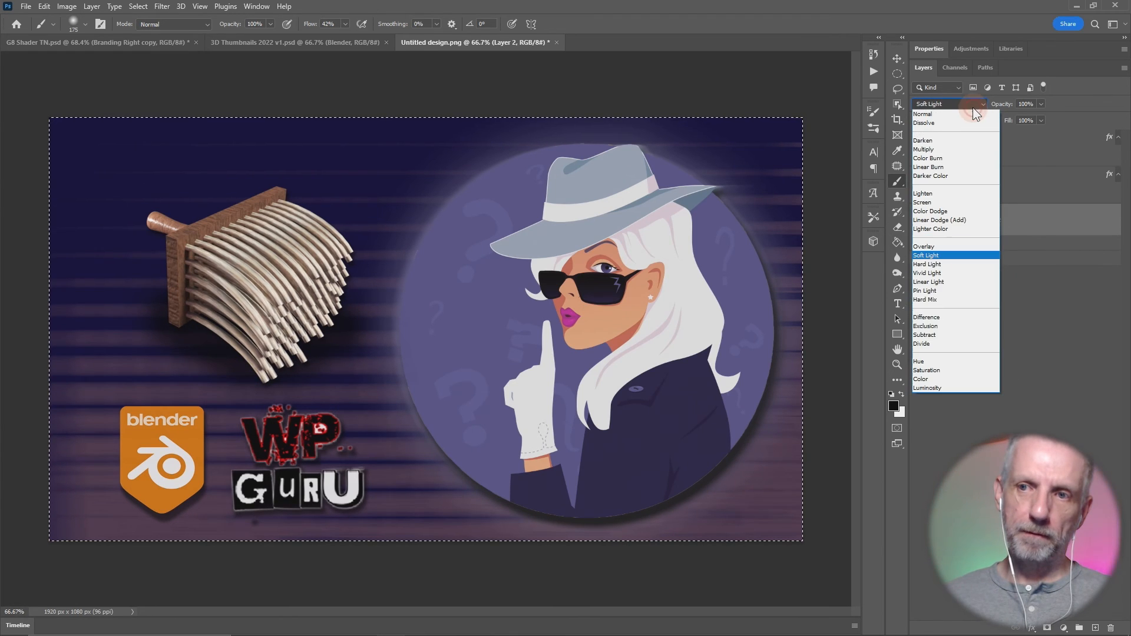
left_click(1042, 297)
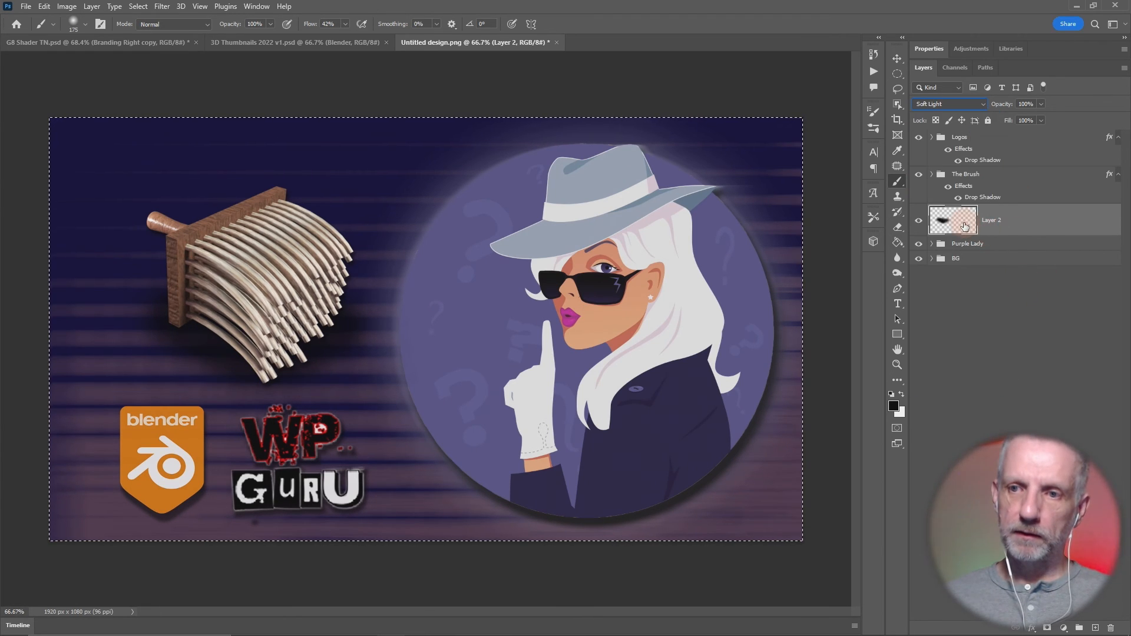
- Duplicate the shadow layer beneath the original and set the original's blend mode to Normal
left_click_drag(964, 220, 968, 238, "alt")
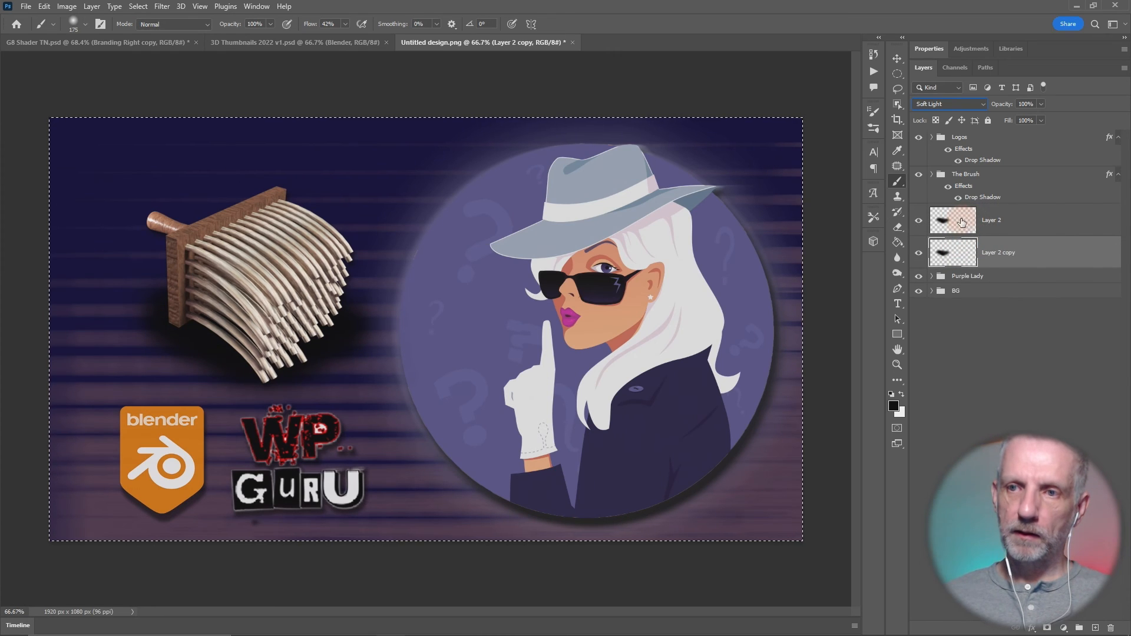
left_click(971, 220)
left_click(966, 104)
left_click(956, 114)
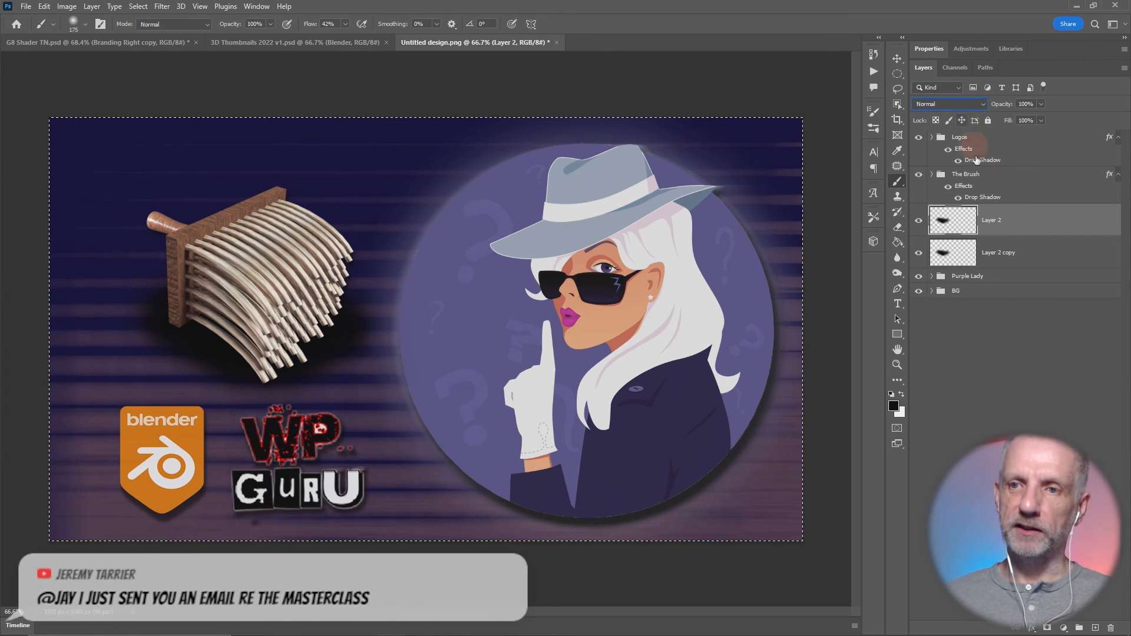
- Hide the Soft Light shadow copy, keep the Normal shadow layer shown, and set the Normal layer's opacity to 67%
left_click(918, 225)
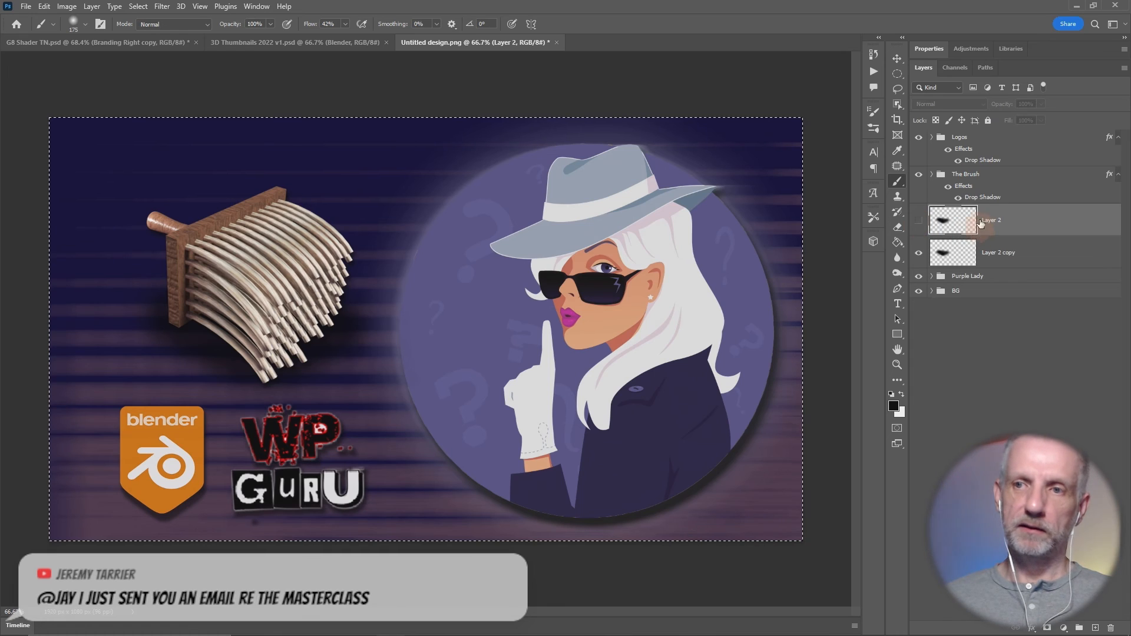
left_click(961, 265)
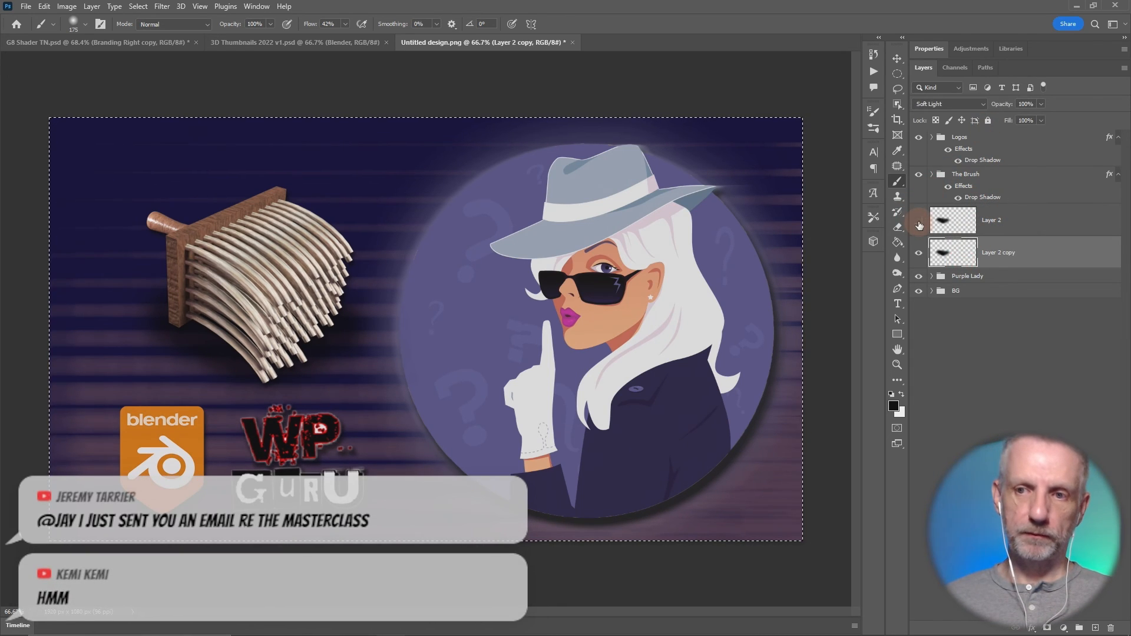
left_click(919, 225)
left_click(897, 258)
left_click(919, 252)
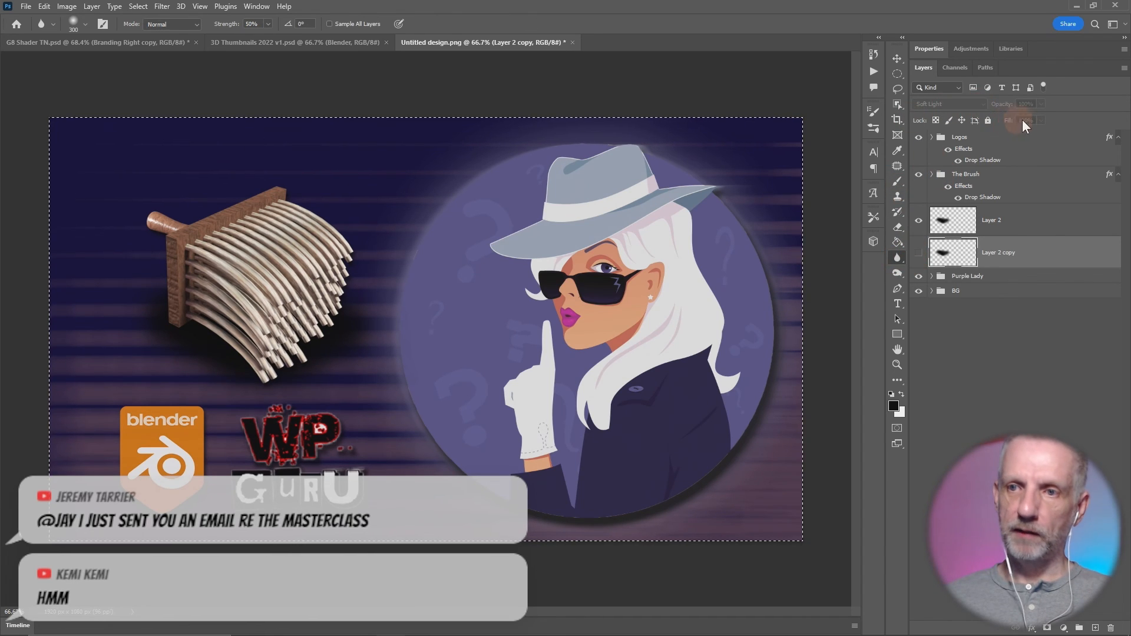
left_click(954, 219)
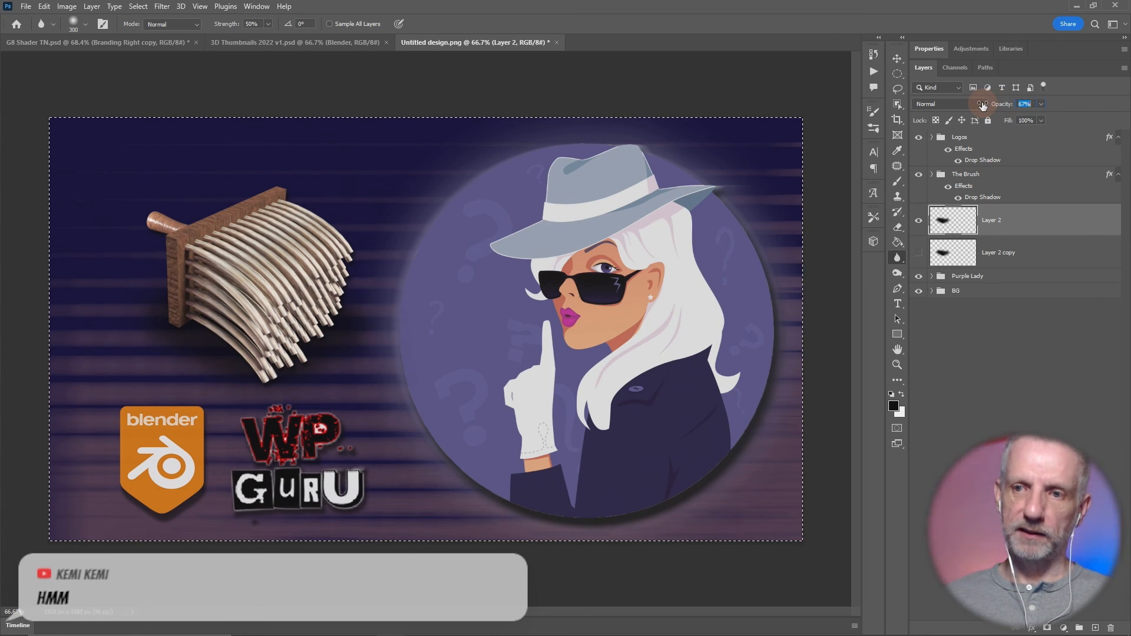
- Compare the two shadow versions, leaving the Soft Light copy shown at 99% opacity and the Normal layer hidden
left_click(919, 220)
left_click(919, 253)
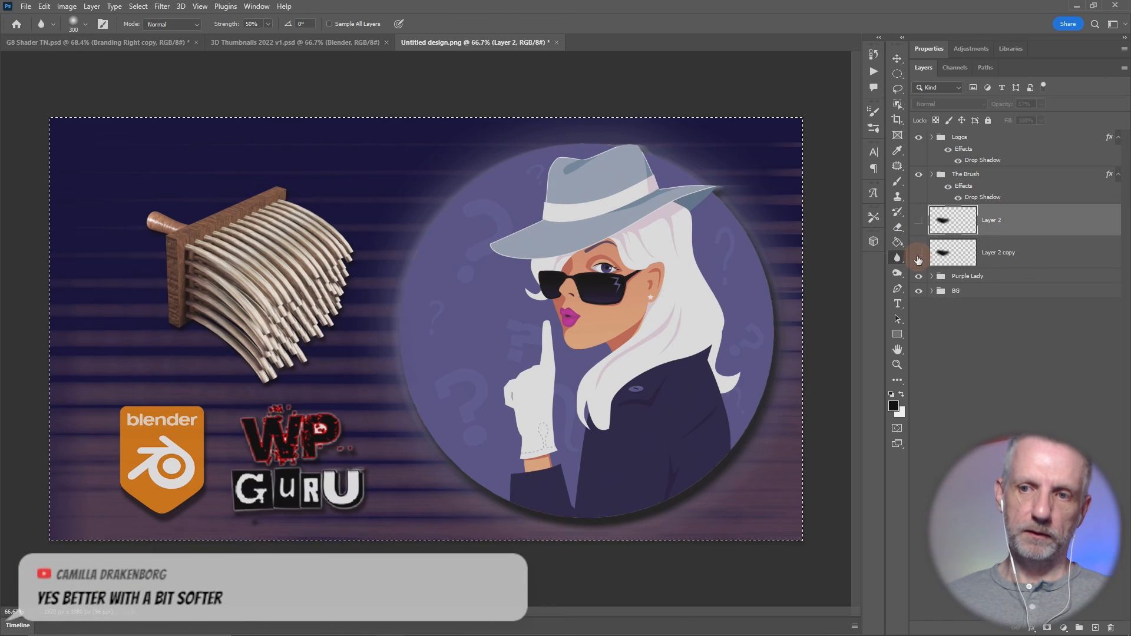
left_click(924, 253)
left_click(920, 223)
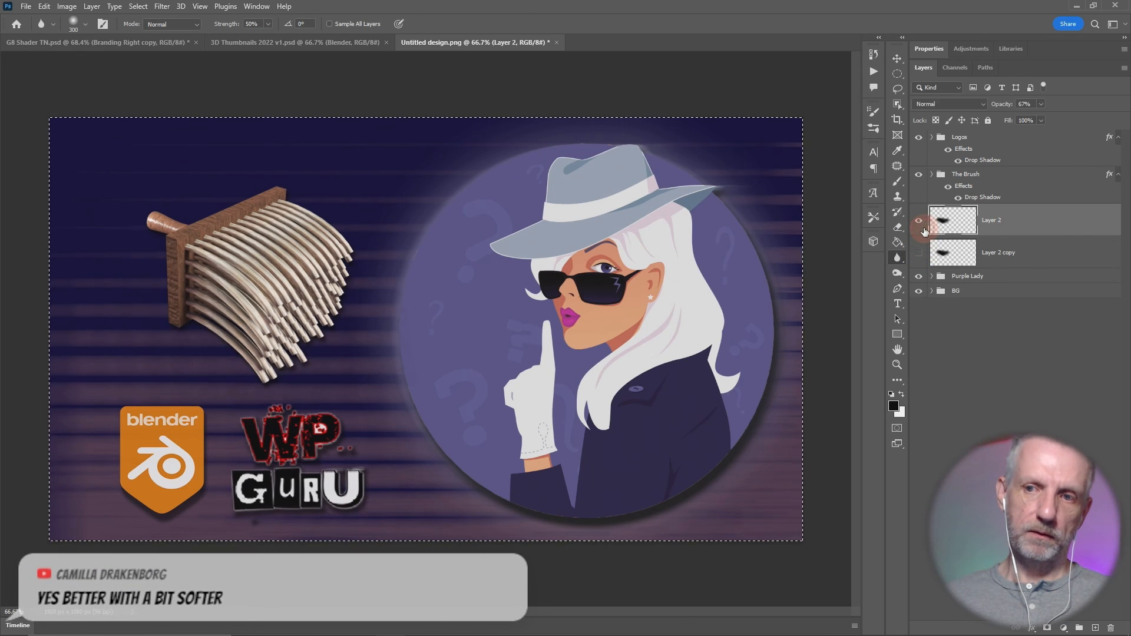
left_click(918, 220)
left_click(918, 253)
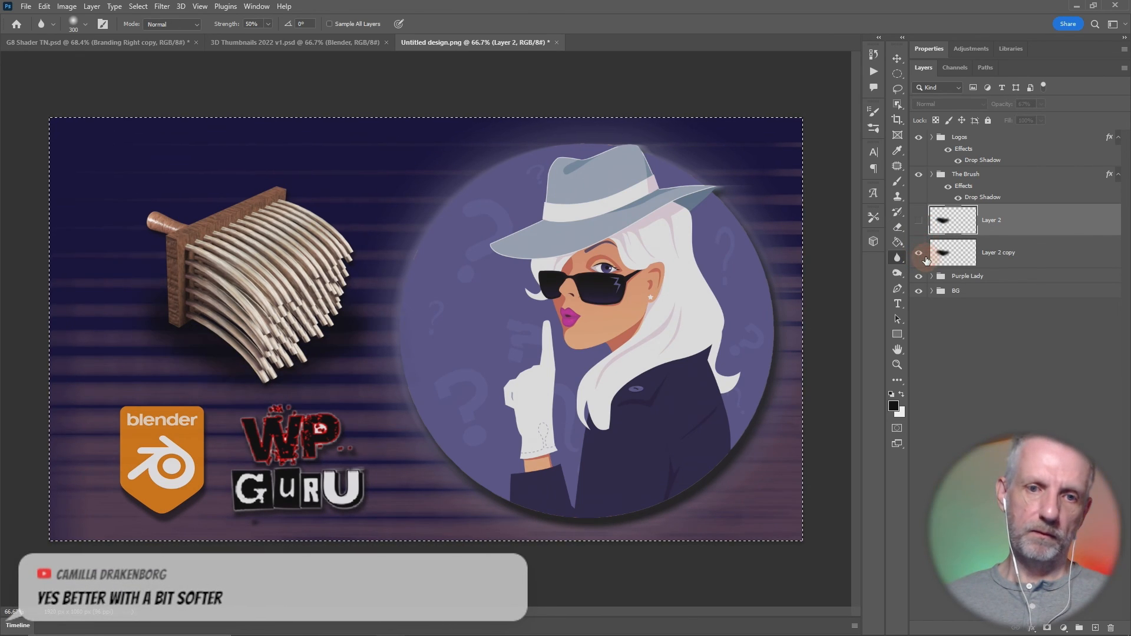
left_click(979, 261)
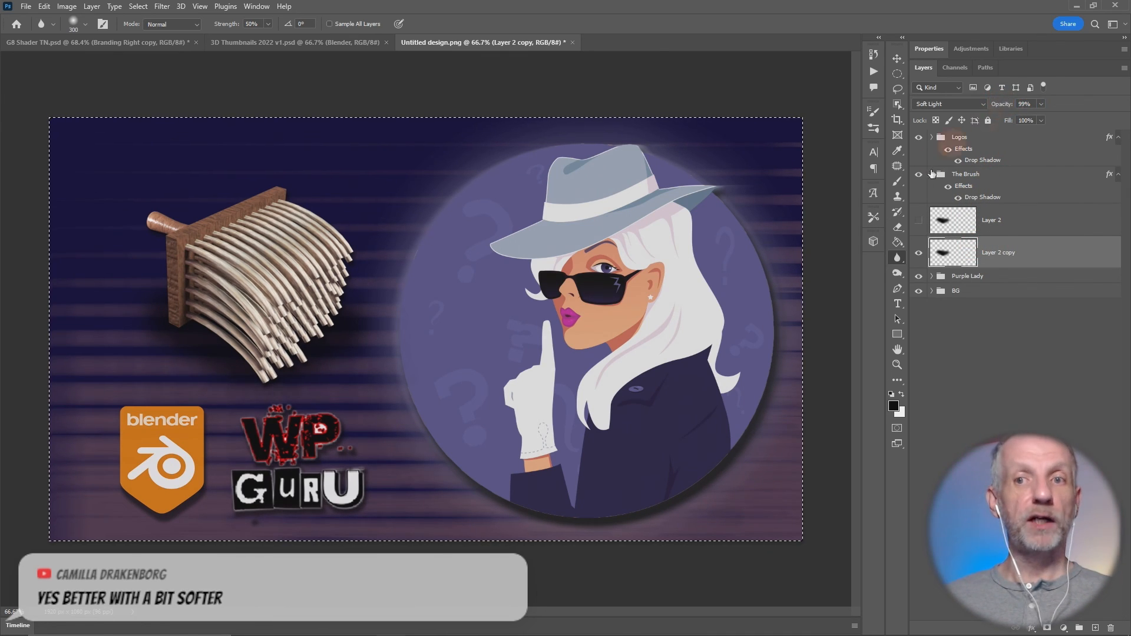
left_click(896, 58)
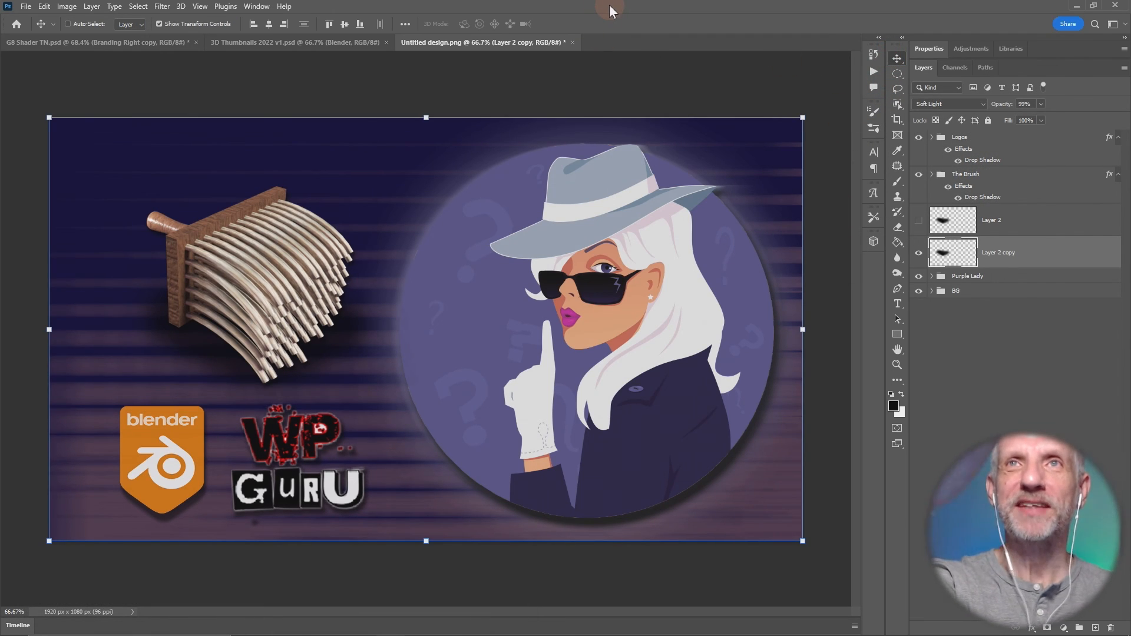
- Save the artwork as a PNG over the existing "Blender Texture Painting.png" in the Thumbnails folder
key("ctrl+shift+s")
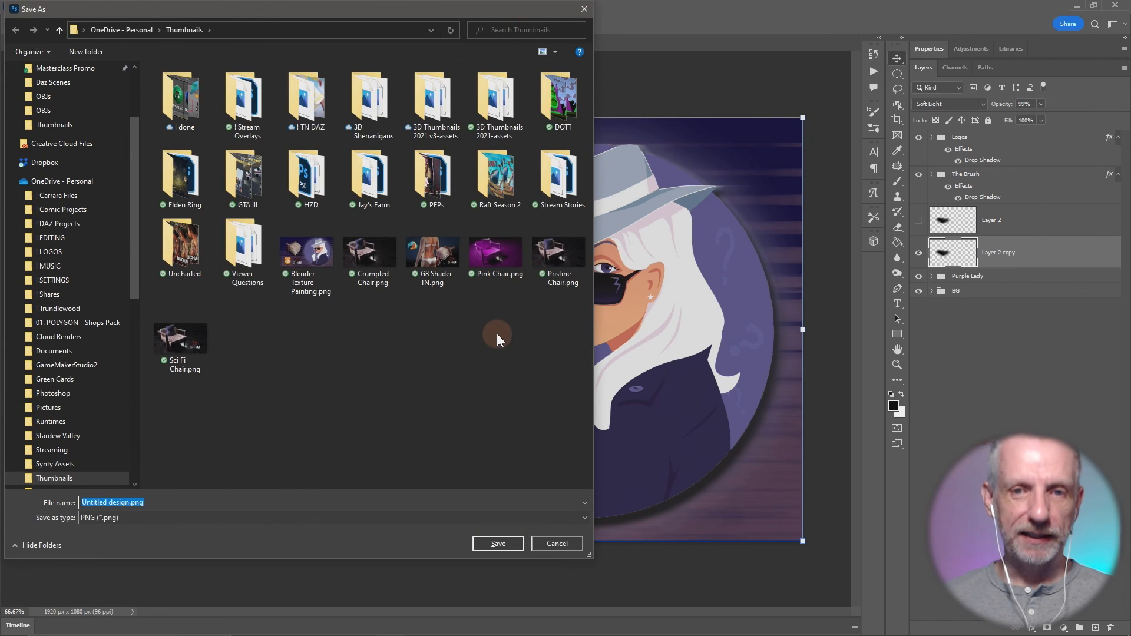
left_click(319, 274)
left_click(512, 542)
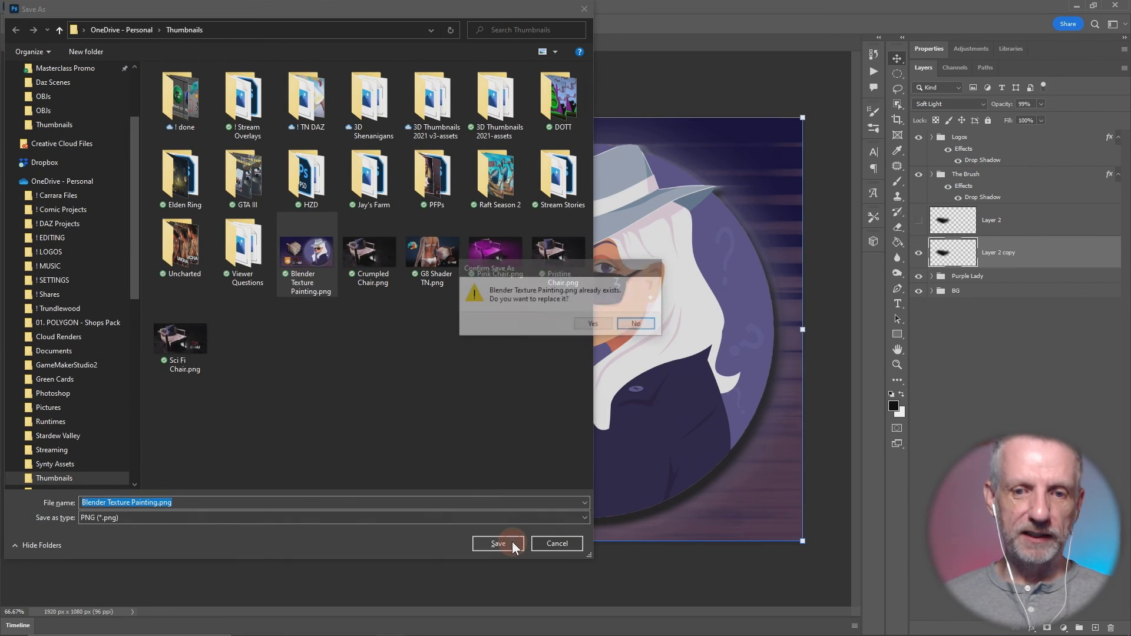